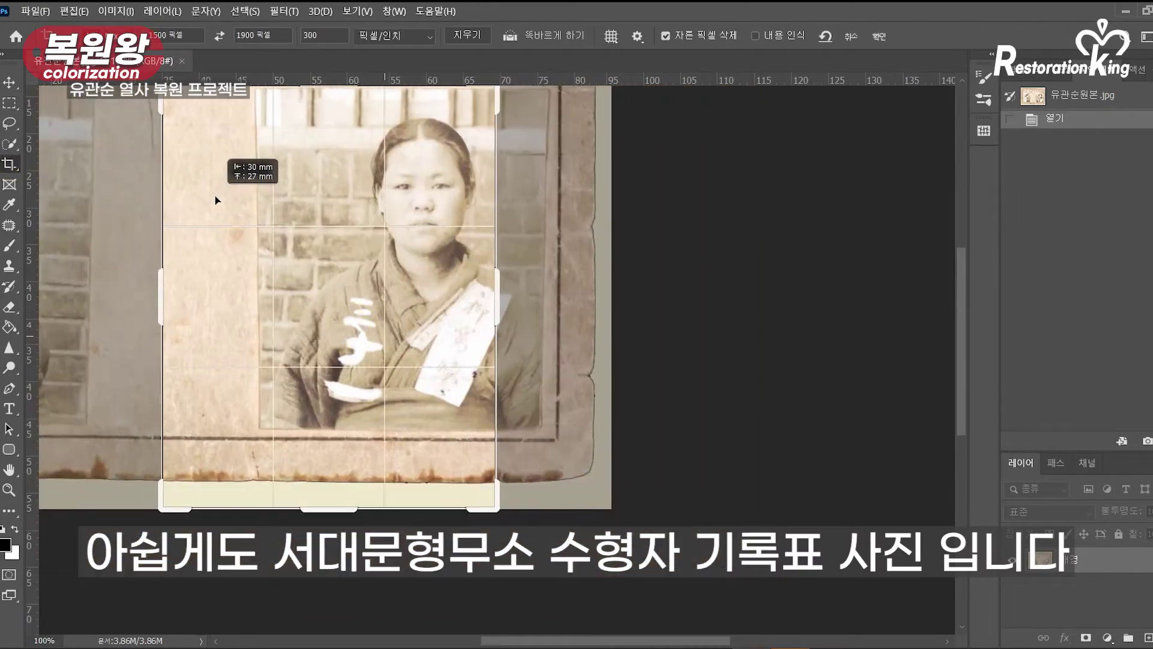
Step: Crop the record card to the woman's portrait at 1500 × 1900 pixels and a resolution of 400 pixels per inch
drag(963, 396, 963, 370)
drag(403, 354, 322, 336)
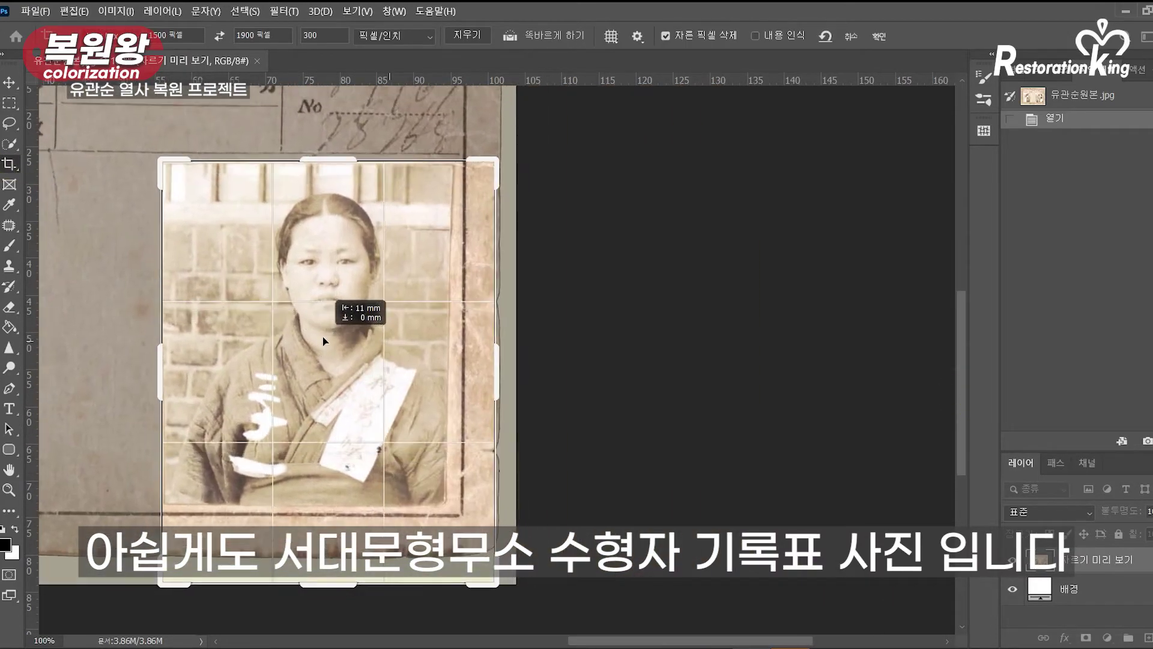
drag(496, 582, 461, 545)
key(Left)
key(Left)
key(Left)
key(Left)
key(Left)
key(Left)
key(Left)
key(Left)
key(Left)
key(Left)
key(Left)
key(Left)
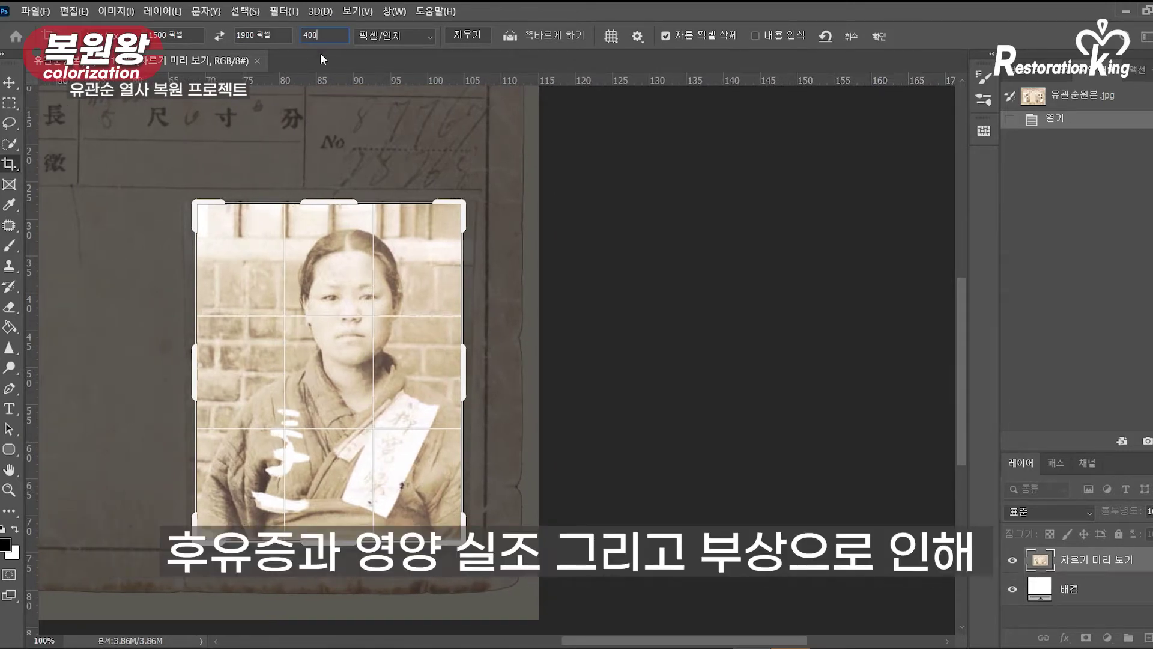
click(17, 87)
alt+click(761, 422)
alt+click(761, 422)
alt+click(760, 422)
click(536, 307)
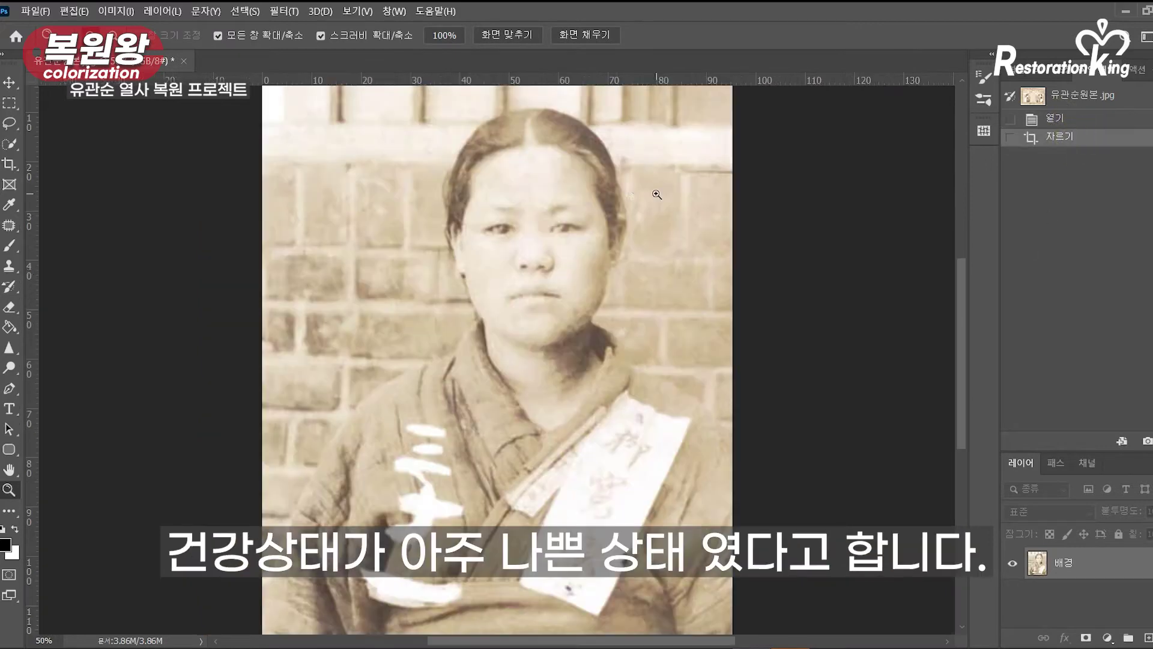
Step: Check the image size of the cropped portrait
click(115, 10)
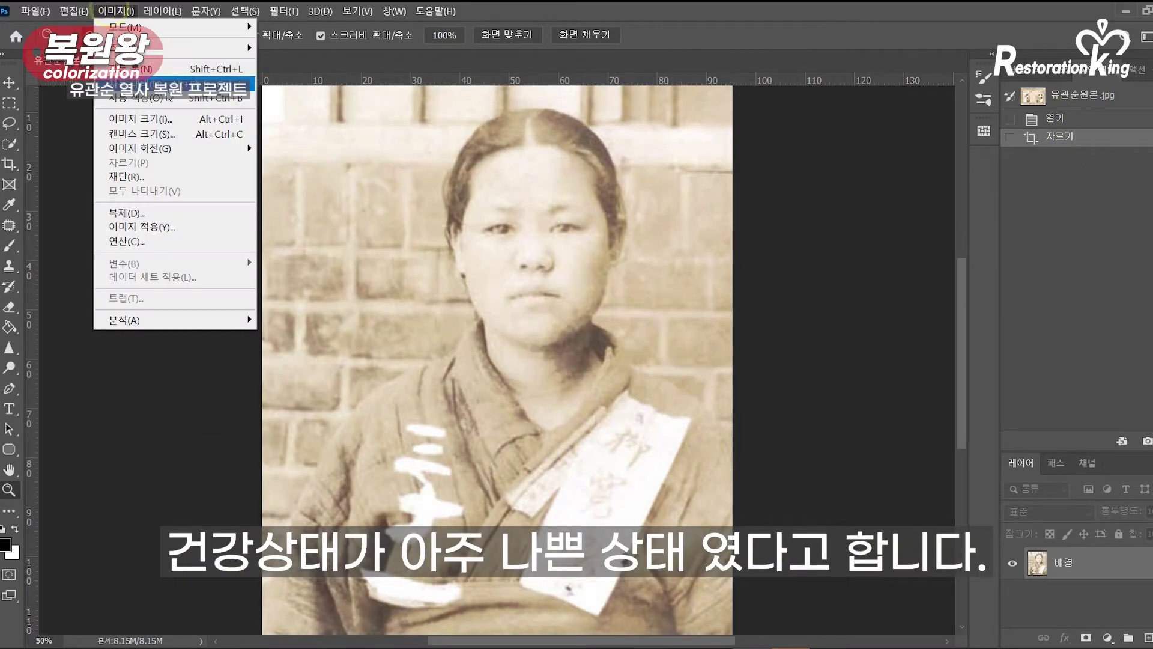
click(158, 119)
click(643, 355)
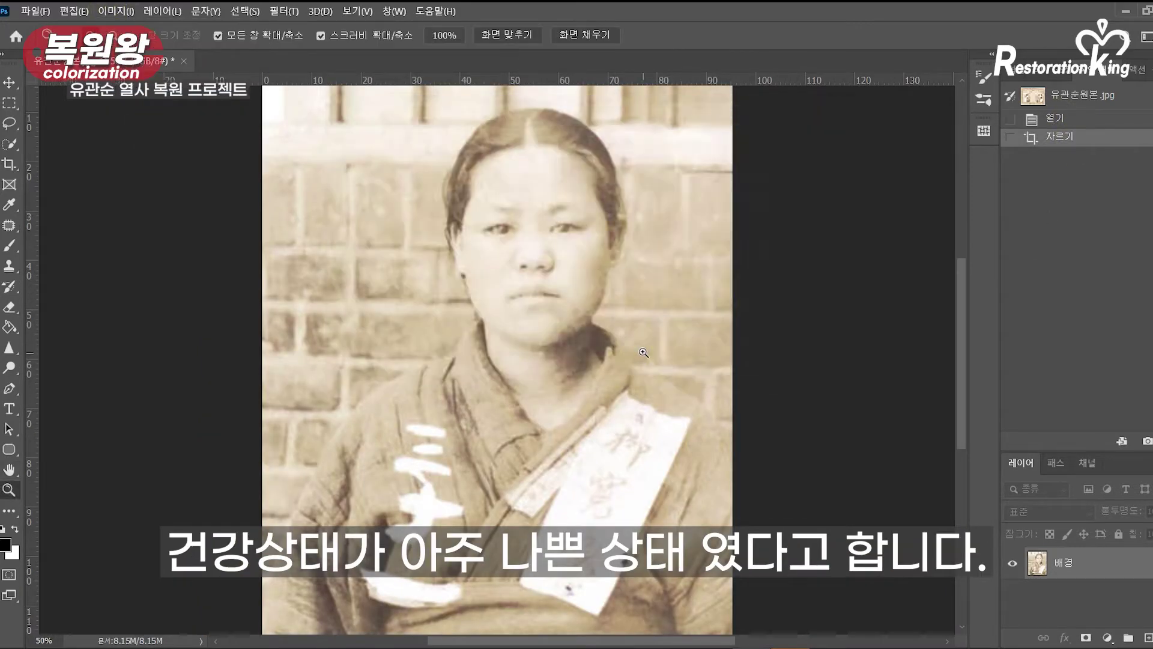
Step: Duplicate the background layer and start the Camera Raw filter on the copy, with whites set to -51
alt+click(553, 315)
key(ctrl+j)
click(284, 11)
click(348, 101)
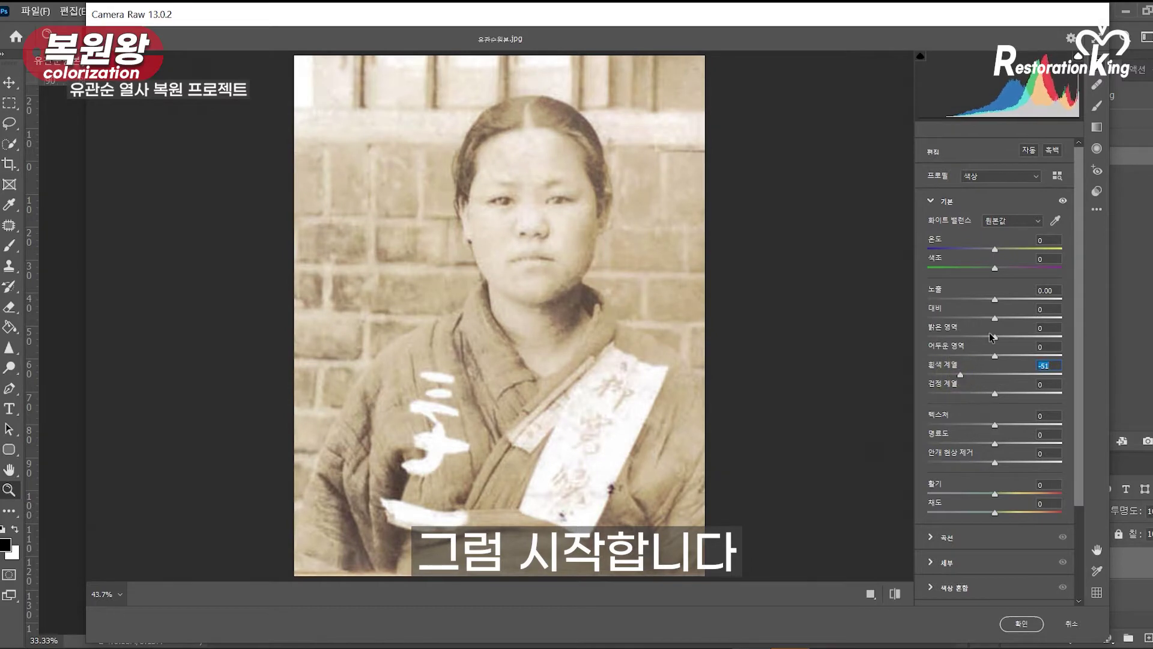
Step: Set highlights to -42, shadows to -22, blacks to -41 and exposure to -0.35 in the Camera Raw filter
drag(977, 337, 967, 337)
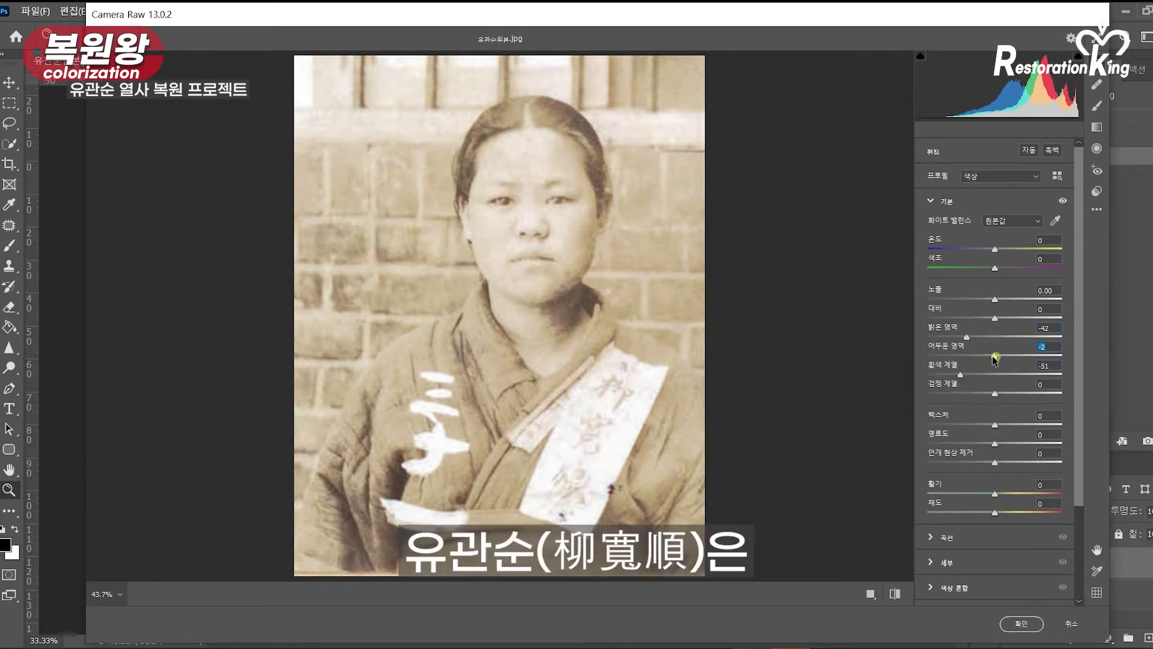
drag(1005, 356, 980, 354)
drag(995, 393, 969, 391)
drag(995, 299, 991, 299)
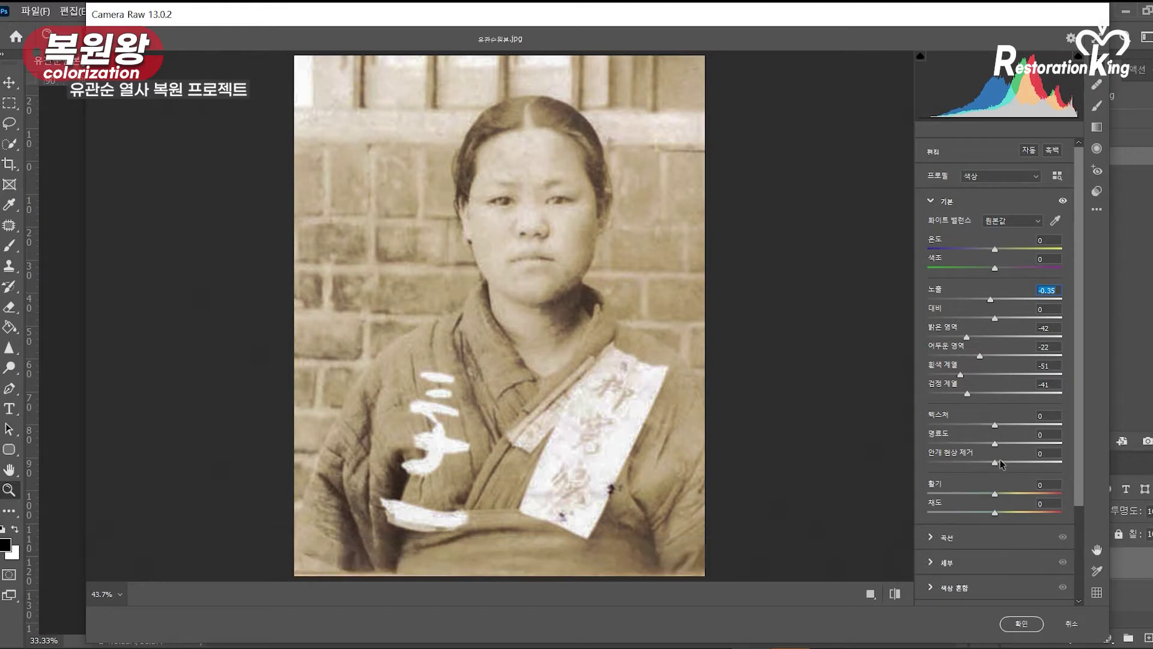
Step: Set texture to -69 and dehaze to +28, apply the Camera Raw filter, and compare the layer with the original
drag(995, 461, 1000, 454)
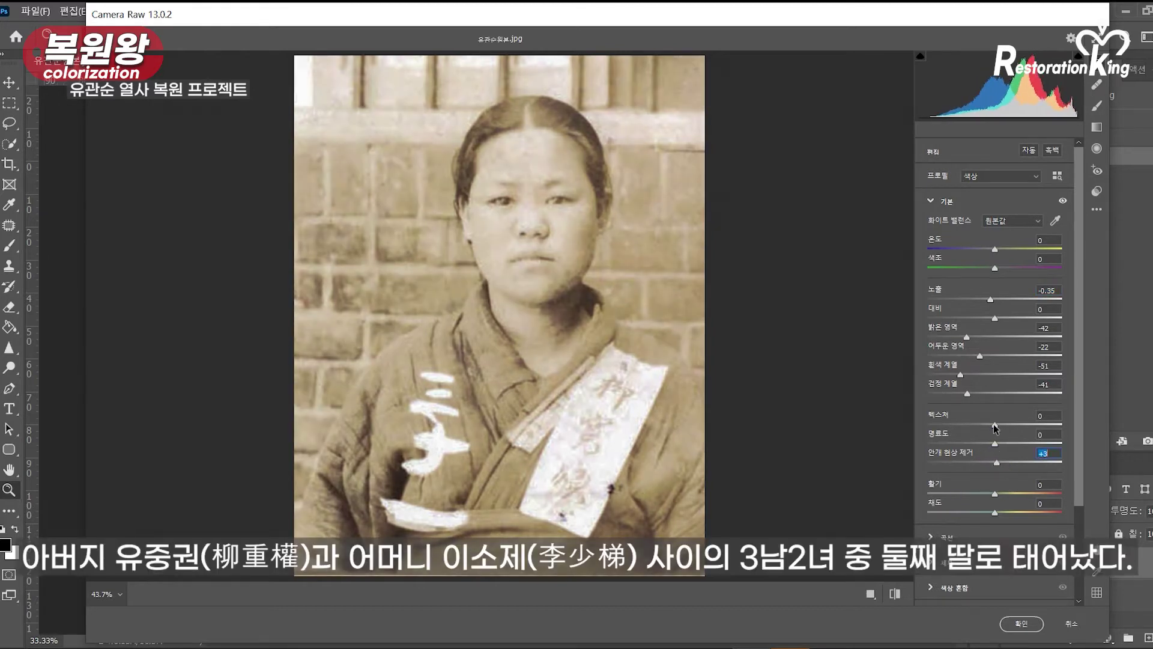
drag(962, 421, 959, 424)
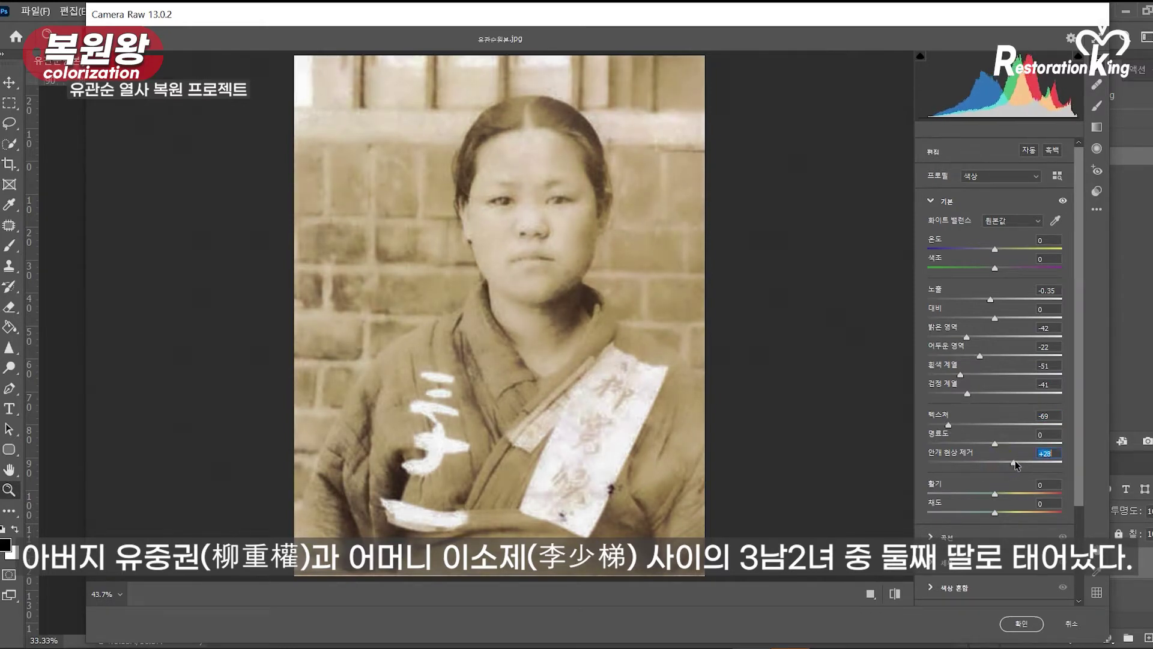
drag(961, 422, 946, 428)
click(1023, 624)
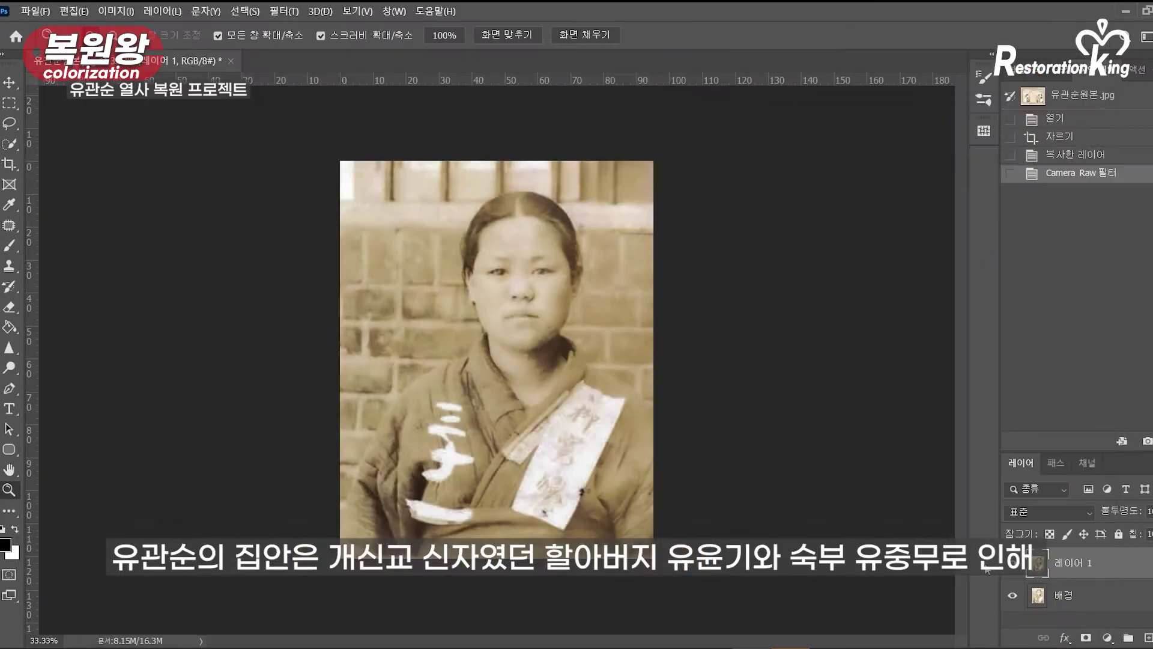
click(1012, 562)
click(1013, 562)
Step: Patch the noisy spots along the edge of the left-hand cheek with the Patch tool
click(512, 309)
click(563, 299)
click(563, 298)
click(517, 285)
drag(449, 287, 472, 356)
click(9, 226)
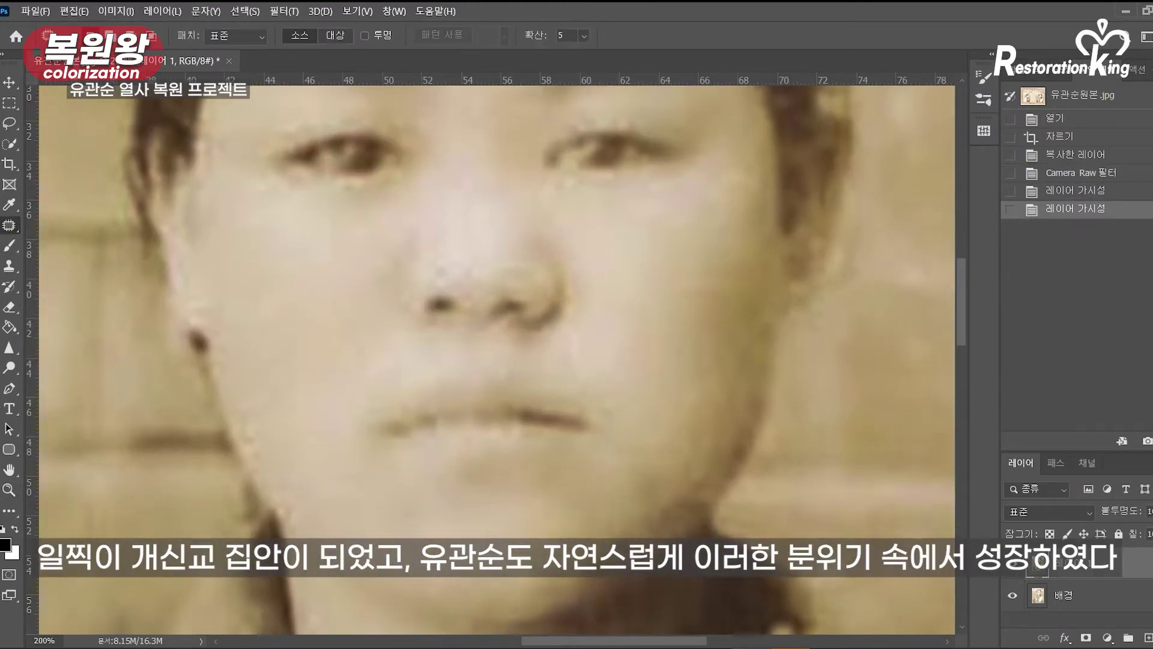
drag(243, 408, 242, 399)
drag(244, 411, 269, 399)
mouse_move(246, 421)
mouse_down()
mouse_move(250, 448)
mouse_move(246, 425)
mouse_up()
mouse_move(245, 419)
mouse_down()
mouse_move(253, 457)
mouse_move(247, 423)
mouse_up()
drag(250, 439, 275, 435)
key(ctrl+d)
Step: Patch the remaining noisy spots on the lower jawline near the neck
mouse_move(284, 497)
mouse_down()
mouse_move(308, 521)
mouse_move(286, 499)
mouse_up()
drag(293, 510, 312, 490)
key(ctrl+d)
drag(282, 472, 312, 465)
key(ctrl+d)
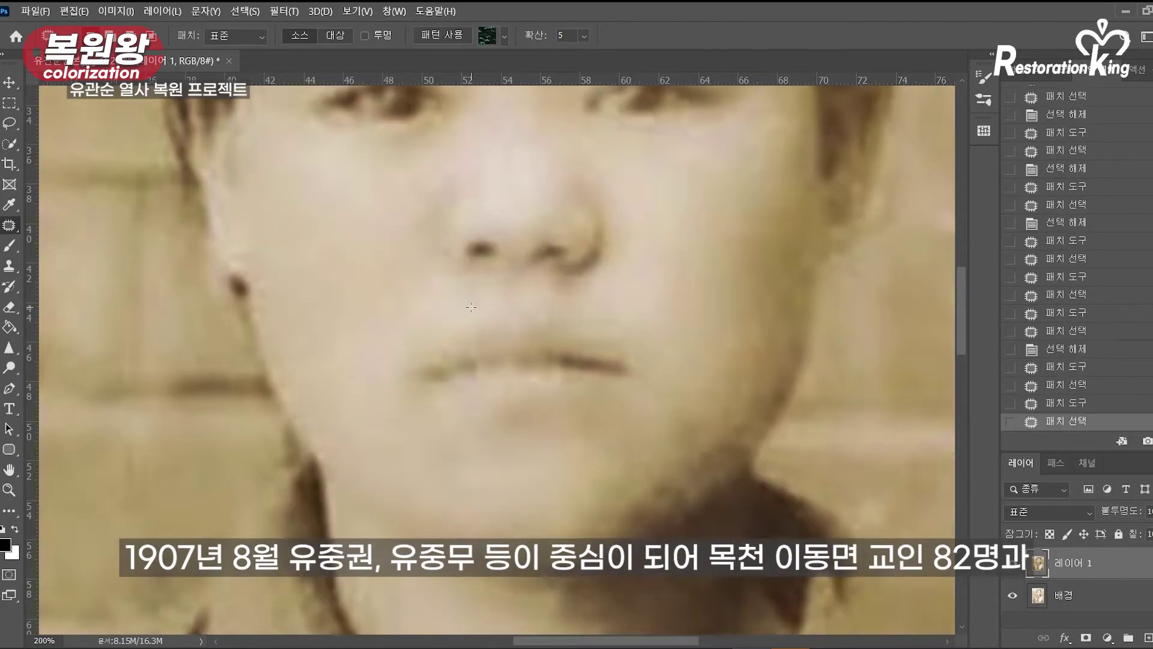
Step: Patch the blemishes between the nose and the upper lip and below the right-hand nostril
key(ctrl+d)
mouse_move(471, 307)
mouse_down()
mouse_move(546, 314)
mouse_move(456, 288)
mouse_up()
key(ctrl+d)
key(ctrl+d)
mouse_move(445, 300)
mouse_down()
mouse_move(437, 285)
mouse_move(473, 306)
mouse_move(458, 296)
mouse_up()
key(ctrl+d)
key(ctrl+d)
drag(598, 293, 600, 295)
mouse_move(595, 295)
mouse_down()
mouse_move(594, 331)
mouse_move(587, 303)
mouse_move(600, 324)
mouse_up()
key(ctrl+d)
key(ctrl+d)
key(ctrl+d)
Step: Patch the uneven spots below the left-hand eye and on the right-hand cheek
drag(382, 274, 426, 398)
drag(370, 268, 359, 249)
key(ctrl+d)
mouse_move(364, 262)
mouse_down()
mouse_move(359, 278)
mouse_move(420, 258)
mouse_up()
key(ctrl+d)
key(ctrl+d)
mouse_move(746, 322)
mouse_down()
mouse_move(726, 318)
mouse_move(743, 323)
mouse_up()
drag(728, 326, 717, 329)
drag(722, 323, 715, 319)
key(ctrl+d)
Step: Examine the whole face and compare the retouched layer with the original background
drag(314, 384, 281, 198)
alt+click(600, 287)
alt+click(601, 287)
drag(643, 288, 562, 348)
click(1014, 564)
click(1015, 564)
click(1015, 563)
click(1015, 564)
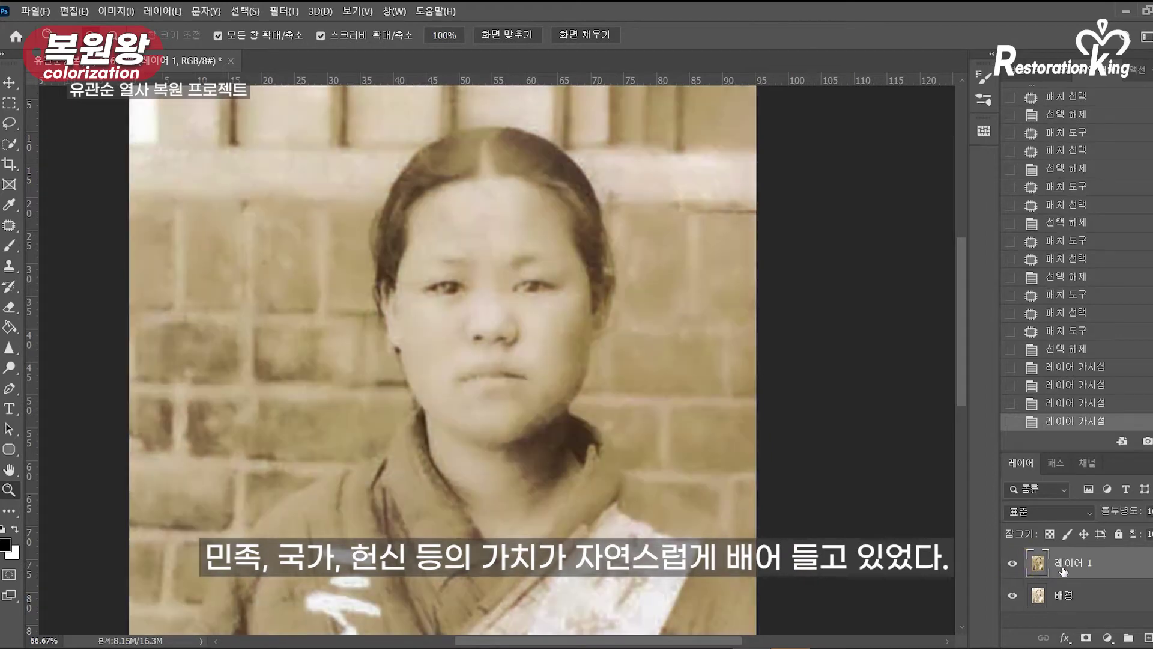
Step: Duplicate the retouched layer twice and apply the High Pass filter to the uppermost copy
key(ctrl+j)
key(ctrl+j)
click(283, 11)
mouse_move(353, 299)
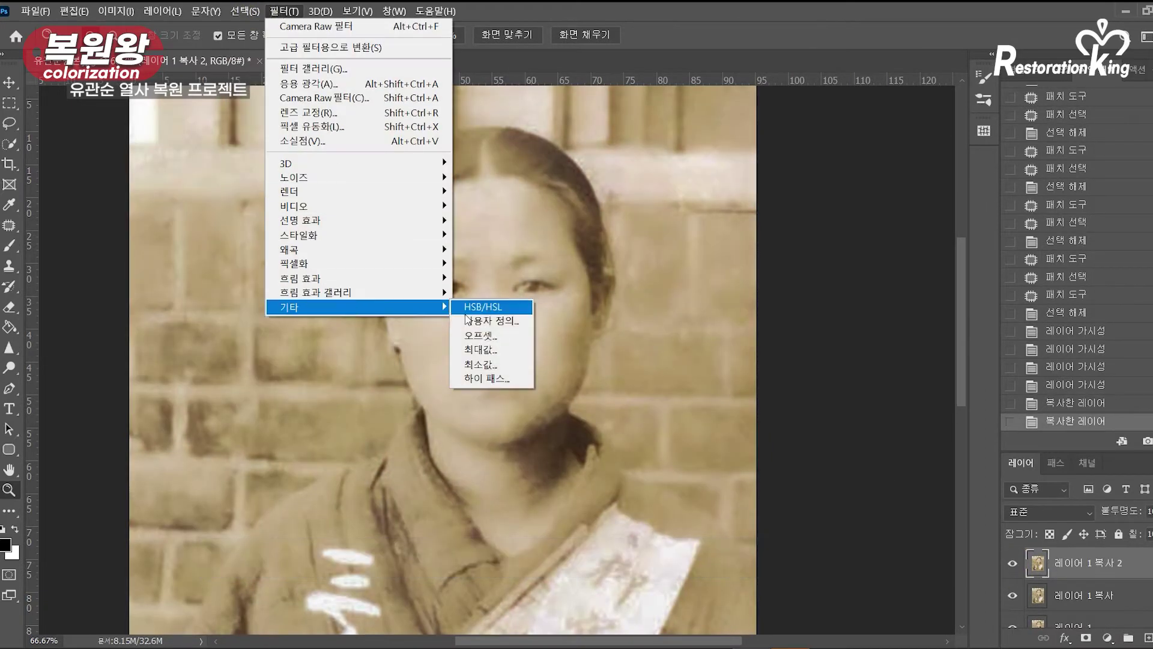
click(480, 382)
drag(863, 427, 888, 430)
click(997, 209)
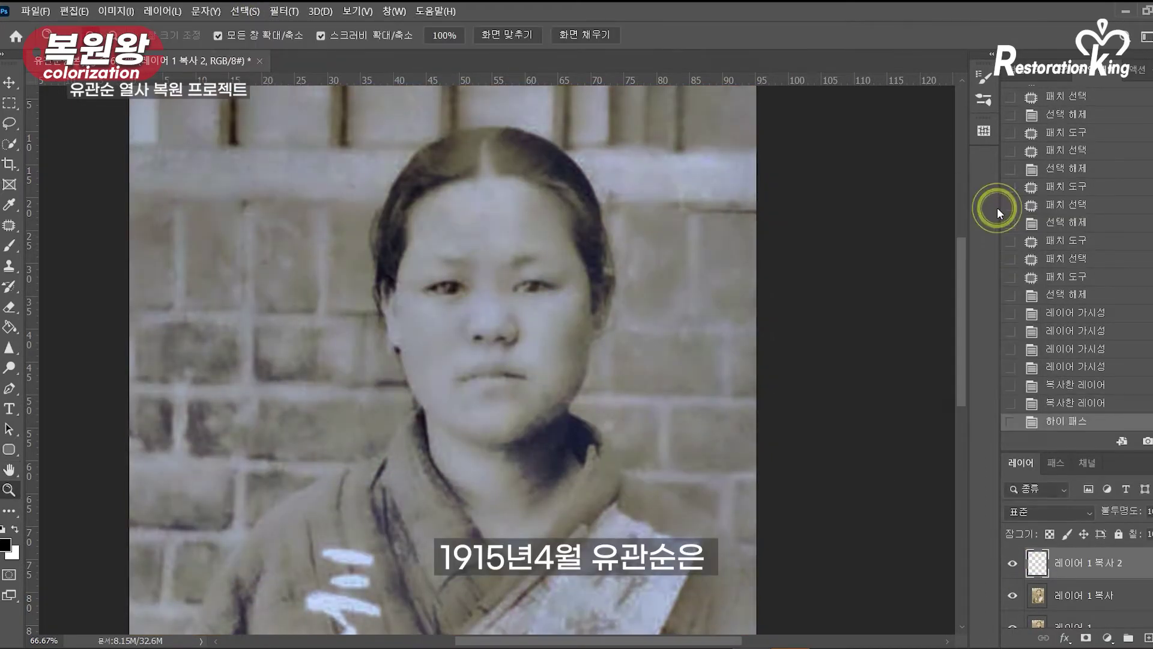
Step: Set the High Pass layer's blend mode to Soft Light and adjust its opacity
click(1077, 512)
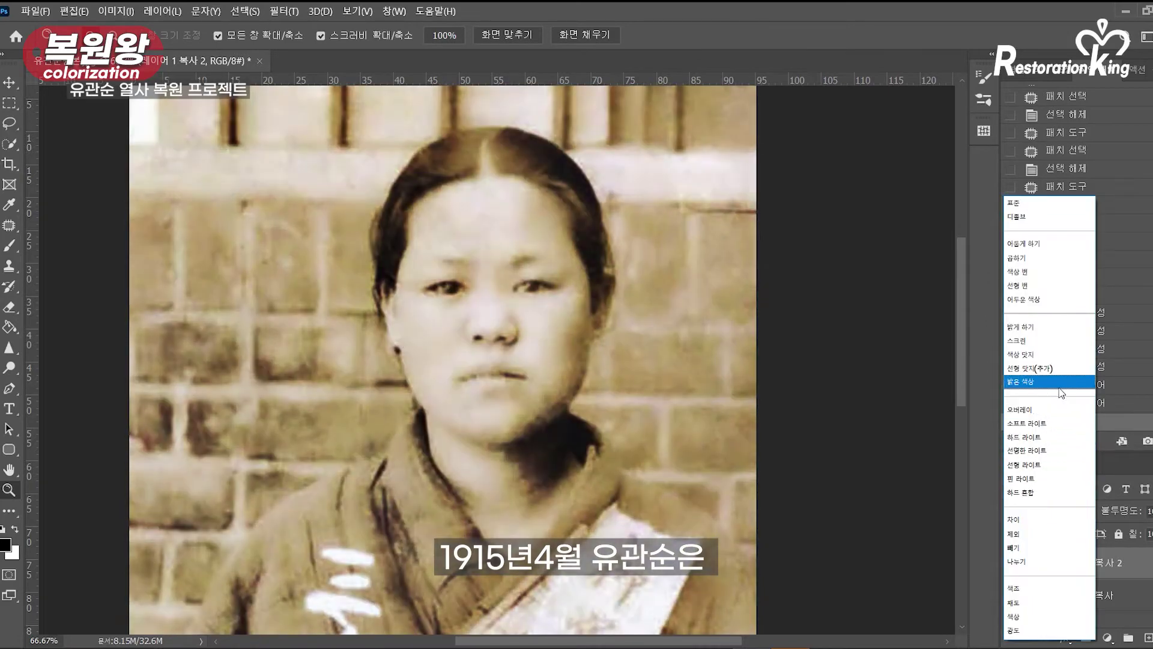
click(1058, 425)
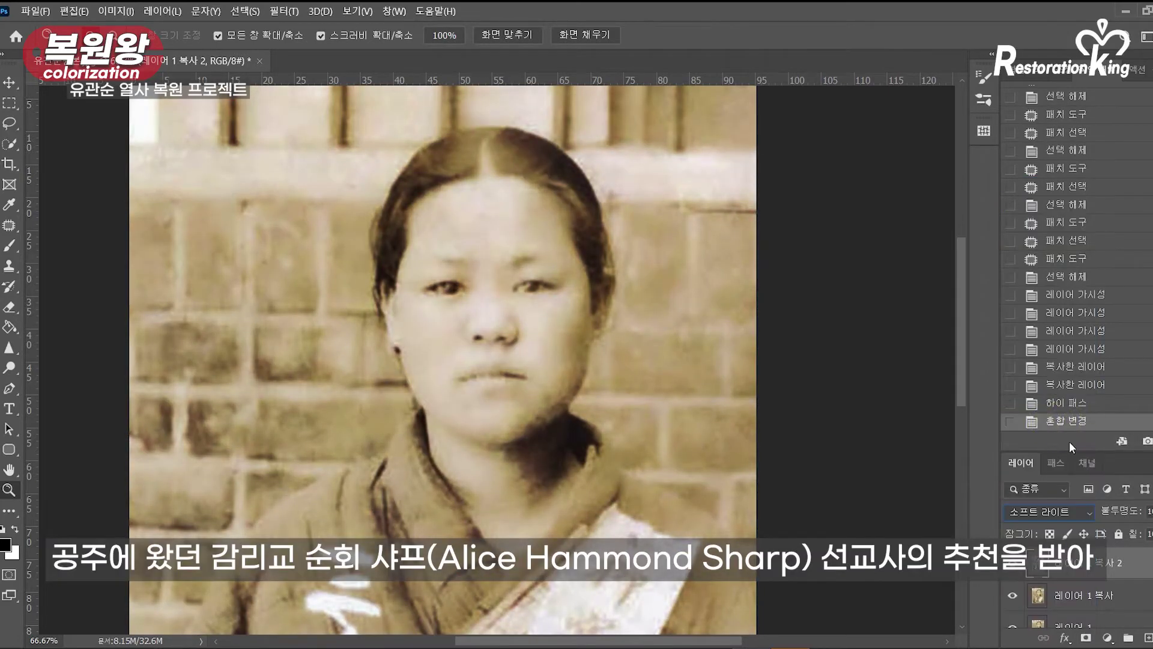
click(1014, 567)
click(1014, 568)
click(1152, 511)
drag(1152, 532, 1132, 533)
click(512, 391)
Step: Compare the portrait with and without the High Pass layer and readjust that layer's opacity
click(1013, 566)
click(1013, 566)
click(1013, 566)
click(1012, 563)
mouse_move(1148, 512)
mouse_down()
mouse_move(1132, 532)
mouse_move(1151, 533)
mouse_up()
Step: Merge the High Pass layer with the layer copy beneath it and compare the sharpened result
shift+click(1092, 592)
right_click(1093, 593)
click(1004, 450)
click(1018, 564)
click(1017, 564)
Step: Patch the noise along the cheek edge beside and below the left-hand earlobe
click(357, 352)
drag(357, 351, 319, 366)
click(360, 291)
click(361, 289)
key(j)
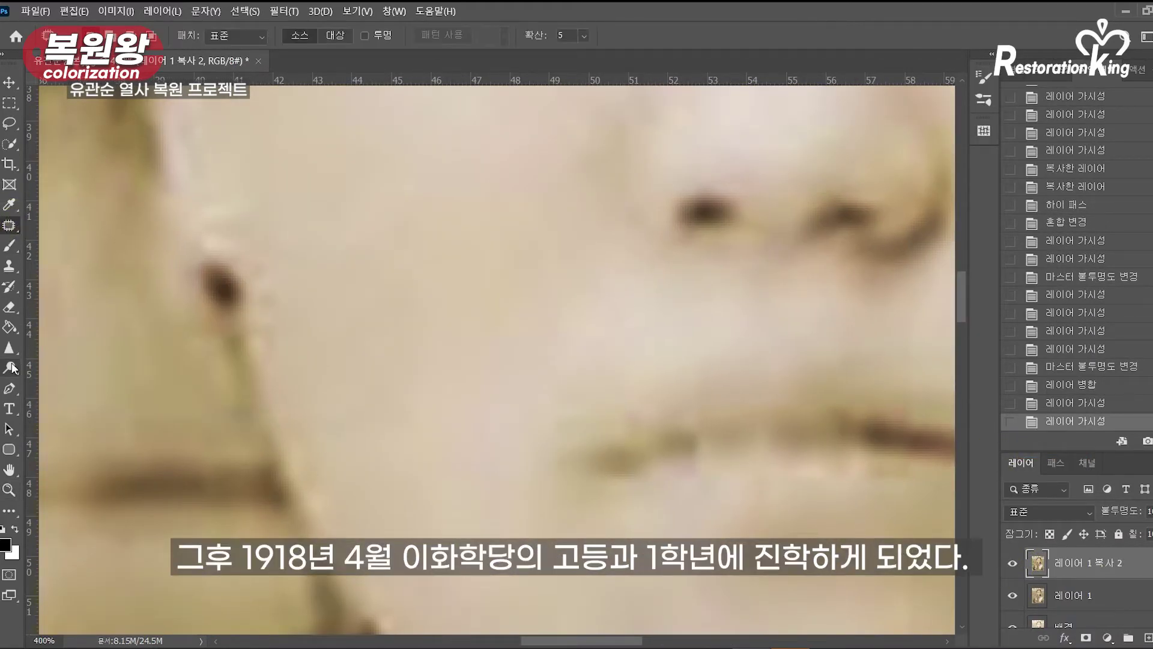
drag(265, 293, 266, 290)
mouse_move(267, 309)
mouse_down()
mouse_move(297, 294)
mouse_move(264, 318)
mouse_up()
mouse_move(264, 343)
mouse_down()
mouse_move(270, 270)
mouse_move(276, 367)
mouse_up()
drag(280, 385, 306, 348)
key(ctrl+d)
drag(300, 433, 324, 427)
key(ctrl+d)
key(ctrl+d)
Step: Patch the remaining noise further down the left-hand jawline
drag(361, 456, 308, 297)
drag(301, 427, 285, 364)
mouse_move(330, 472)
mouse_down()
mouse_move(318, 435)
mouse_move(329, 471)
mouse_up()
key(ctrl+d)
mouse_move(359, 463)
mouse_down()
mouse_move(353, 392)
mouse_move(353, 423)
mouse_move(384, 424)
mouse_move(308, 338)
mouse_up()
key(ctrl+d)
mouse_move(268, 544)
mouse_down()
mouse_move(273, 491)
mouse_move(270, 544)
mouse_up()
drag(300, 481, 316, 474)
Step: Patch the noisy pixels around the lower lid of the left-hand eye
drag(480, 240, 322, 426)
drag(559, 447, 566, 474)
drag(409, 150, 441, 480)
mouse_move(404, 120)
mouse_down()
mouse_move(439, 344)
mouse_move(474, 352)
mouse_up()
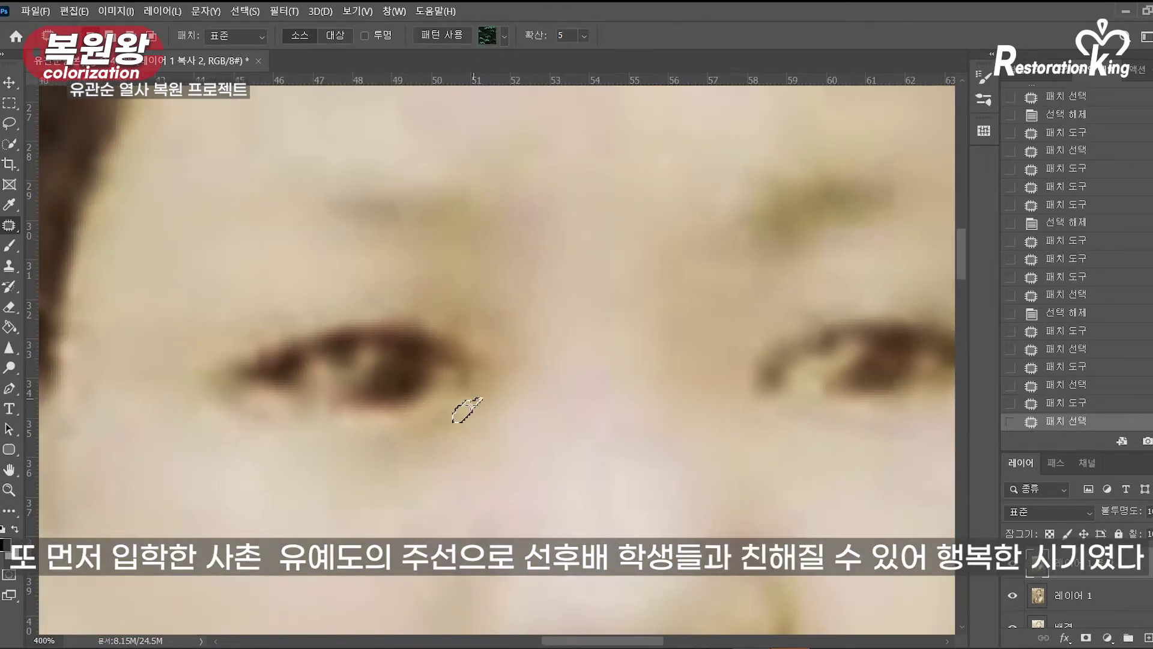
drag(322, 397, 324, 401)
key(ctrl+d)
mouse_move(327, 404)
mouse_down()
mouse_move(355, 410)
mouse_move(322, 399)
mouse_up()
drag(329, 405, 371, 405)
key(ctrl+d)
Step: Patch the remaining noise beneath and around the outer corner of the left-hand eye
drag(329, 408, 330, 406)
mouse_move(338, 413)
mouse_down()
mouse_move(368, 411)
mouse_move(315, 400)
mouse_move(348, 410)
mouse_up()
key(ctrl+d)
drag(291, 401, 292, 398)
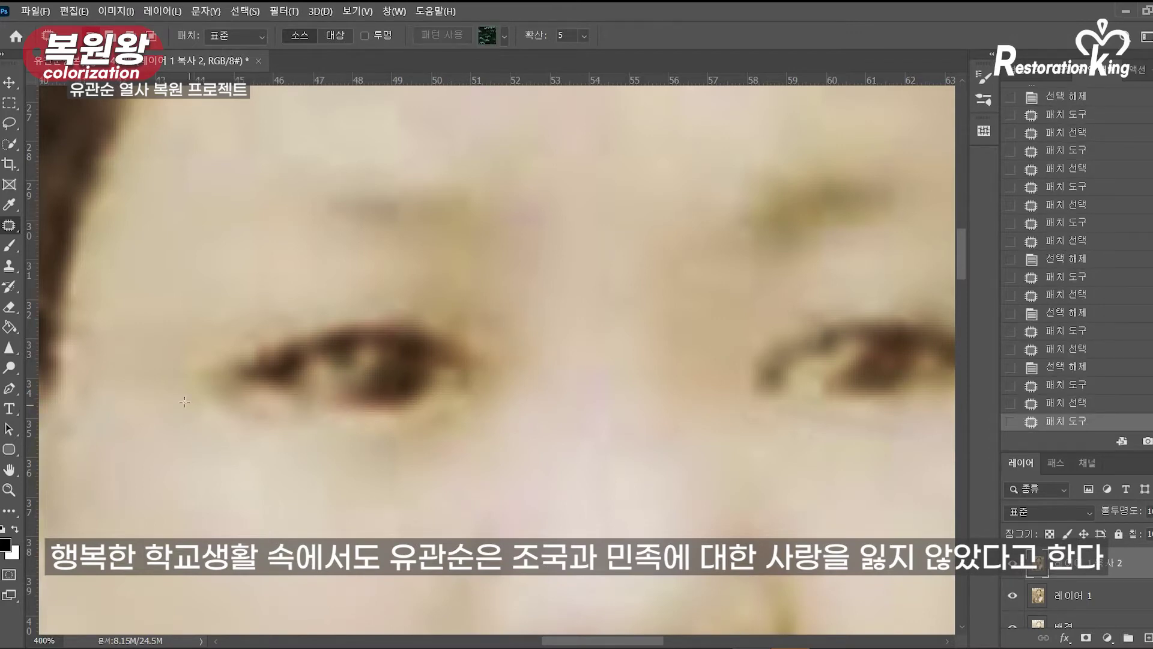
drag(242, 364, 243, 361)
drag(250, 356, 283, 355)
key(ctrl+d)
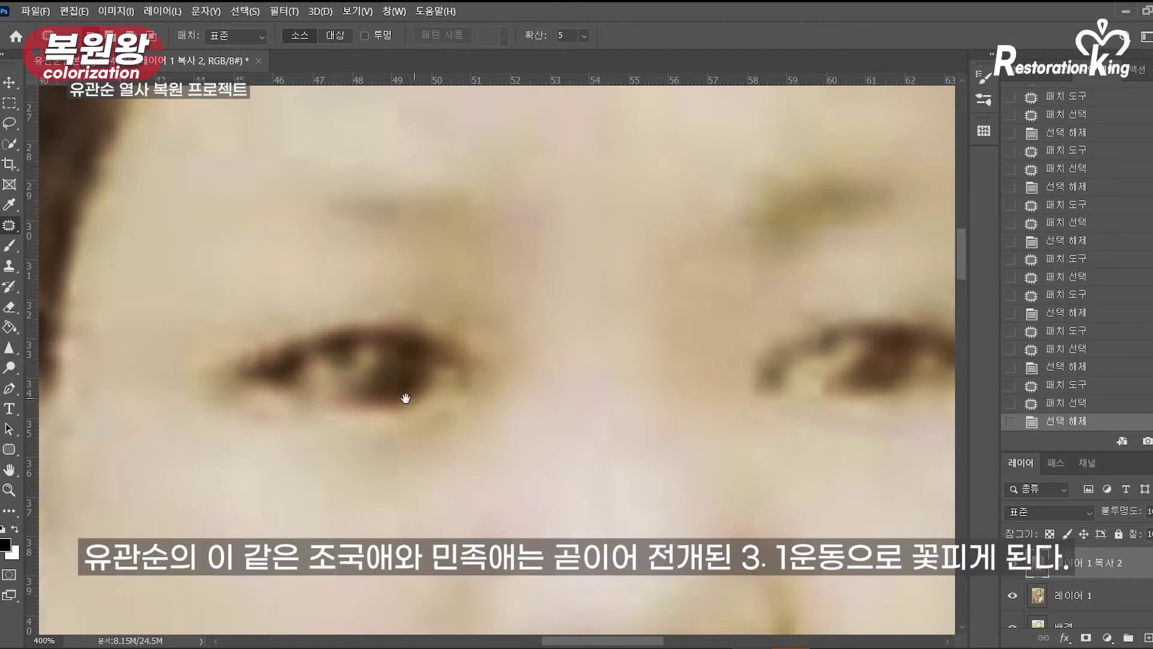
Step: Patch the noise on the upper lid of the left-hand eye
drag(357, 398, 298, 389)
drag(320, 288, 324, 285)
drag(343, 296, 384, 300)
key(ctrl+d)
Step: Patch the noisy pixels above the right-hand eye and between its inner corner and the nose bridge
drag(507, 349, 294, 381)
mouse_move(663, 304)
mouse_down()
mouse_move(701, 325)
mouse_move(666, 299)
mouse_up()
key(ctrl+d)
drag(480, 286, 477, 290)
drag(468, 317, 465, 293)
key(ctrl+d)
Step: Patch the noise across the nose and cheek area below the eyes
mouse_move(510, 484)
mouse_down()
mouse_move(535, 432)
mouse_move(599, 362)
mouse_up()
drag(360, 447, 339, 462)
drag(362, 450, 447, 316)
drag(573, 340, 569, 343)
mouse_move(568, 342)
mouse_down()
mouse_move(575, 354)
mouse_move(610, 344)
mouse_up()
drag(625, 334, 634, 355)
drag(637, 415, 425, 402)
drag(506, 329, 402, 463)
drag(527, 277, 530, 281)
mouse_move(528, 311)
mouse_down()
mouse_move(555, 282)
mouse_move(548, 317)
mouse_up()
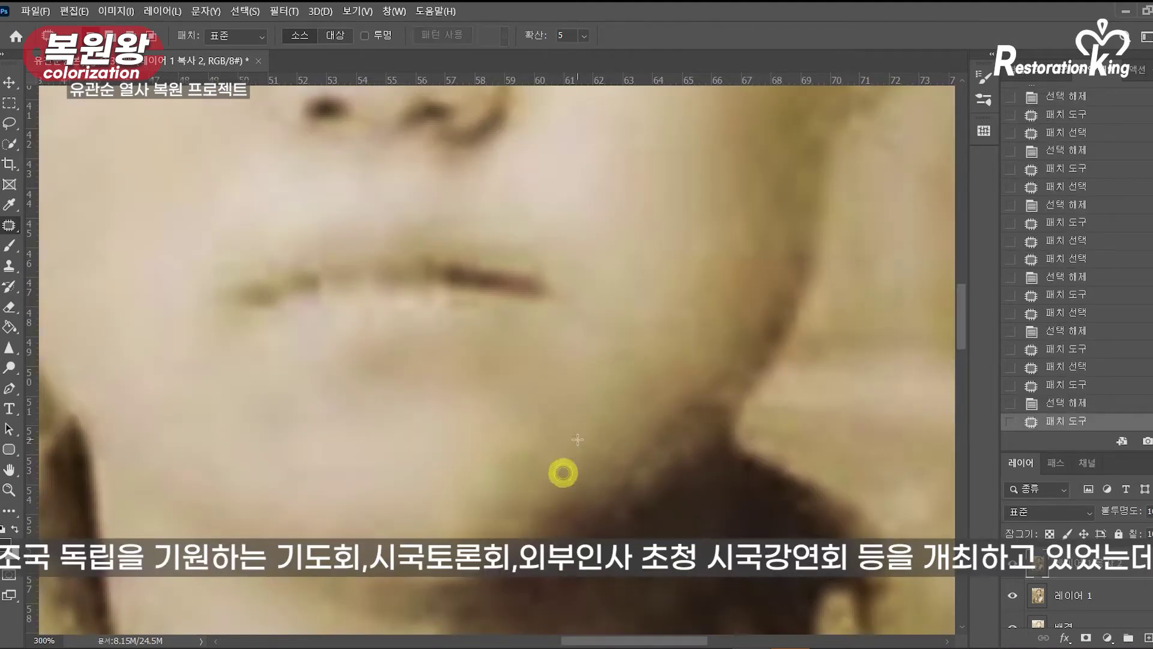
Step: Patch the noise along the underside of the chin where it meets the dark neck shadow
drag(563, 473, 577, 439)
key(ctrl+d)
drag(520, 515, 541, 481)
key(ctrl+d)
drag(474, 569, 484, 532)
key(ctrl+d)
drag(552, 490, 585, 465)
key(ctrl+d)
drag(534, 512, 533, 515)
key(ctrl+d)
key(ctrl+d)
Step: Patch the noise along the right-hand jawline where it runs into the neck shadow
drag(632, 465, 621, 464)
key(ctrl+d)
mouse_move(670, 427)
mouse_down()
mouse_move(651, 430)
mouse_move(664, 409)
mouse_move(558, 493)
mouse_up()
key(ctrl+d)
drag(609, 474, 583, 475)
drag(575, 502, 600, 471)
key(ctrl+d)
mouse_move(628, 463)
mouse_down()
mouse_move(609, 460)
mouse_move(620, 460)
mouse_up()
mouse_move(619, 478)
mouse_down()
mouse_move(585, 497)
mouse_move(578, 485)
mouse_up()
drag(621, 455, 618, 454)
drag(617, 449, 616, 450)
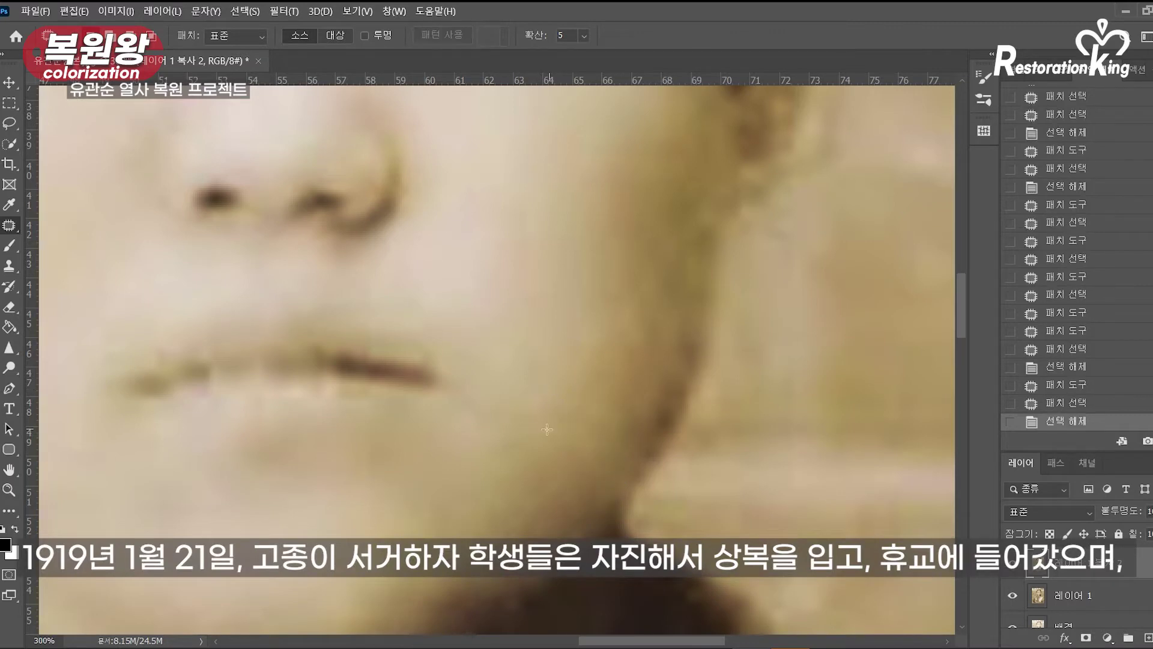
key(ctrl+d)
Step: Patch the remaining noise around the eyes and at the left-hand temple beside the hairline
key(ctrl+minus)
mouse_move(444, 120)
mouse_down()
mouse_move(491, 267)
mouse_move(533, 271)
mouse_up()
drag(542, 272, 523, 268)
key(ctrl+d)
drag(290, 302, 302, 323)
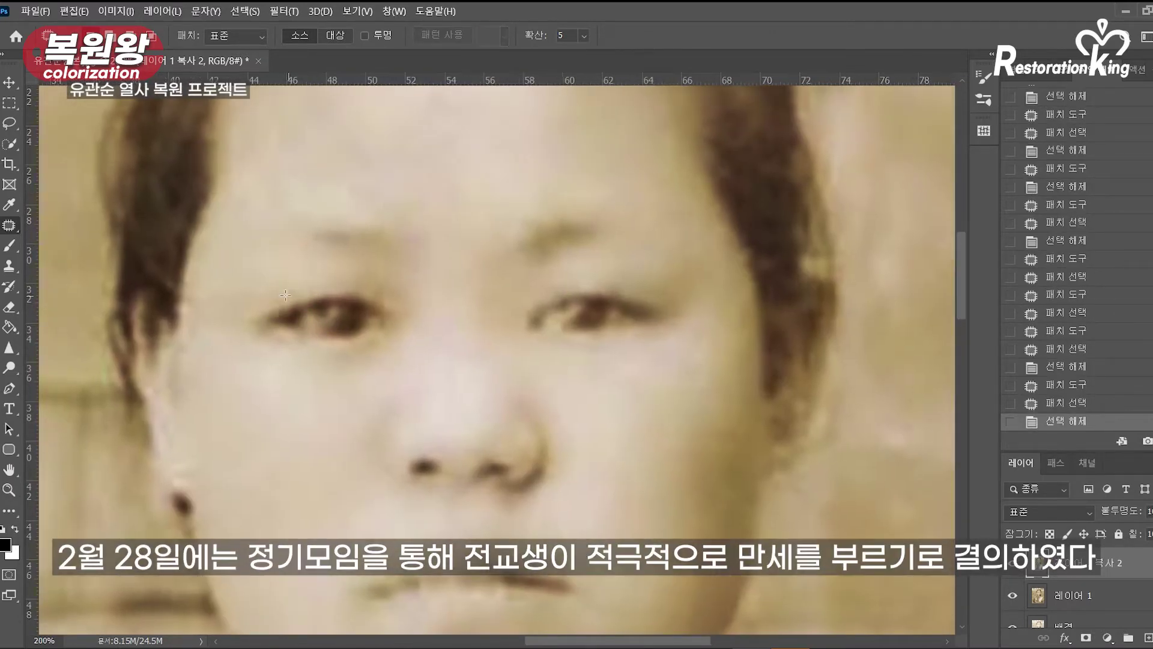
drag(193, 310, 209, 334)
key(ctrl+d)
Step: Patch the uneven spots on the nose bridge and on the forehead just above the brows
drag(447, 358, 463, 362)
drag(456, 367, 444, 372)
drag(412, 309, 416, 412)
drag(404, 281, 399, 286)
drag(364, 287, 314, 284)
key(ctrl+d)
Step: Patch the blotches across the lower forehead towards the left-hand temple
drag(474, 235, 468, 231)
mouse_move(447, 245)
mouse_down()
mouse_move(400, 267)
mouse_move(374, 239)
mouse_up()
mouse_move(356, 249)
mouse_down()
mouse_move(327, 255)
mouse_move(327, 227)
mouse_up()
drag(301, 240, 303, 264)
mouse_move(316, 274)
mouse_down()
mouse_move(281, 269)
mouse_move(305, 245)
mouse_up()
mouse_move(257, 293)
mouse_down()
mouse_move(274, 259)
mouse_move(252, 281)
mouse_move(245, 241)
mouse_up()
key(ctrl+d)
mouse_move(275, 290)
mouse_down()
mouse_move(274, 317)
mouse_move(278, 293)
mouse_up()
Step: Patch the blotches on the left-hand side and centre of the forehead
drag(291, 227, 272, 307)
drag(327, 239, 362, 212)
key(ctrl+d)
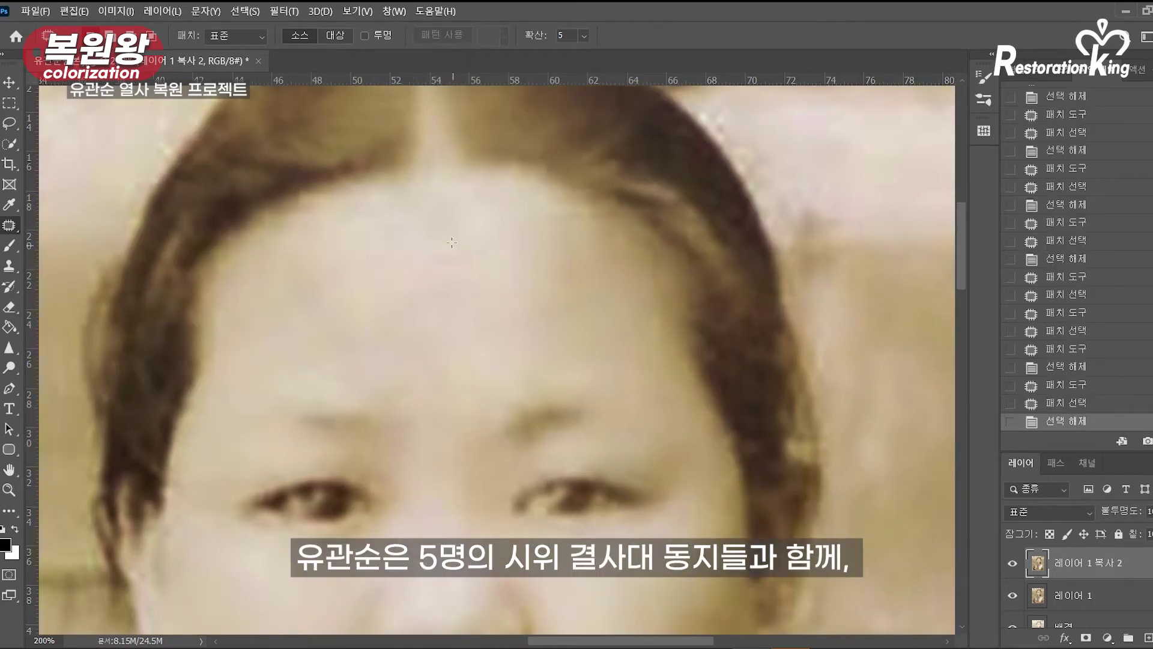
drag(428, 277, 424, 283)
drag(405, 257, 454, 257)
mouse_move(439, 315)
mouse_down()
mouse_move(463, 280)
mouse_move(492, 310)
mouse_up()
key(ctrl+d)
Step: Patch the remaining uneven spots on the right-hand forehead and near the hairline on both sides
drag(515, 315, 510, 278)
key(ctrl+d)
drag(540, 220, 422, 221)
key(ctrl+d)
key(ctrl+d)
drag(310, 251, 312, 247)
drag(305, 249, 355, 240)
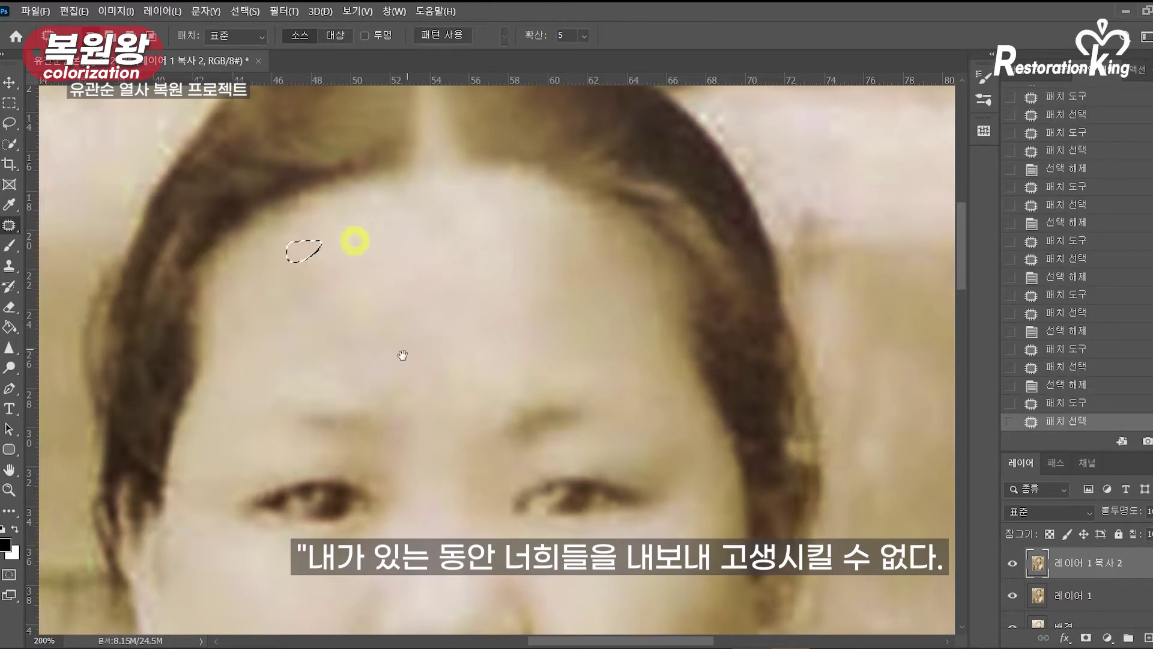
Step: Patch the noise at the left-hand corner of the mouth and along that half of the lip line
drag(407, 369, 425, 243)
drag(435, 383, 385, 202)
click(306, 445)
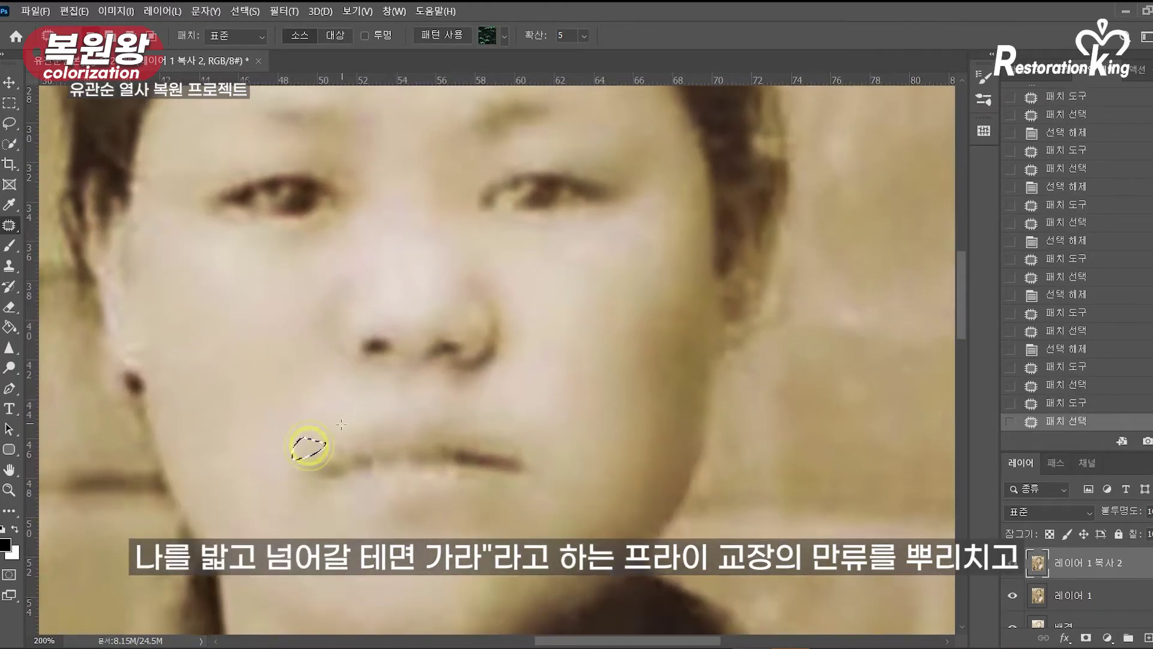
scroll(360, 433, down, 3)
drag(369, 390, 390, 393)
key(ctrl+d)
key(ctrl+d)
key(ctrl+d)
Step: Patch the noisy pixels along the middle of the lip line and on the lower lip
mouse_move(406, 392)
mouse_down()
mouse_move(427, 391)
mouse_move(360, 390)
mouse_move(382, 402)
mouse_up()
click(439, 399)
key(ctrl+d)
drag(371, 409, 376, 414)
key(ctrl+d)
drag(436, 396, 452, 397)
mouse_move(445, 398)
mouse_down()
mouse_move(436, 404)
mouse_move(452, 401)
mouse_up()
key(ctrl+d)
drag(450, 404, 442, 382)
key(ctrl+d)
drag(442, 382, 450, 382)
key(ctrl+d)
Step: Smooth the left-hand end of the lip line with repeated small patches
drag(331, 399, 344, 395)
mouse_move(340, 396)
mouse_down()
mouse_move(327, 400)
mouse_move(347, 396)
mouse_up()
key(ctrl+d)
mouse_move(344, 397)
mouse_down()
mouse_move(369, 393)
mouse_move(354, 393)
mouse_up()
key(ctrl+d)
key(ctrl+d)
mouse_move(348, 395)
mouse_down()
mouse_move(362, 390)
mouse_move(349, 394)
mouse_up()
key(ctrl+d)
mouse_move(359, 397)
mouse_down()
mouse_move(346, 394)
mouse_move(359, 396)
mouse_up()
mouse_move(350, 396)
mouse_down()
mouse_move(332, 401)
mouse_move(350, 393)
mouse_up()
key(ctrl+d)
drag(353, 394, 384, 391)
key(ctrl+d)
key(ctrl+d)
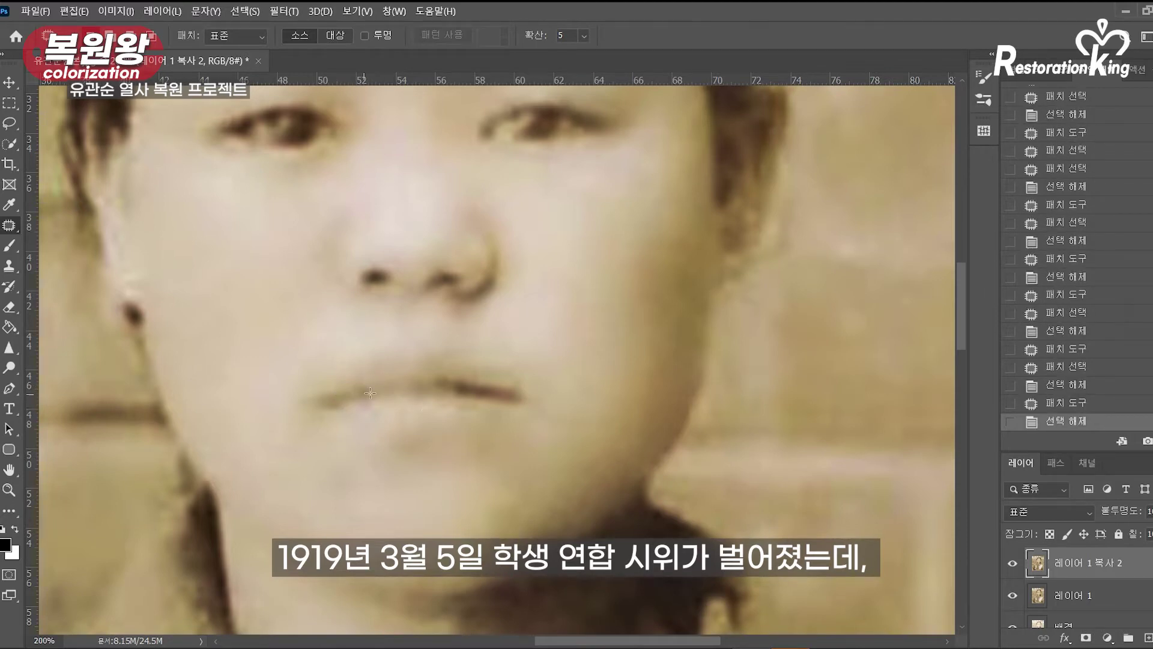
Step: Patch the noise at the base of the nose and above the upper lip
drag(437, 264, 441, 270)
key(ctrl+d)
drag(396, 347, 403, 354)
key(ctrl+d)
Step: Hide 레이어 1 and toggle 레이어 1 복사 2 off and on to compare the portrait before and after patching
key(z)
drag(401, 361, 356, 390)
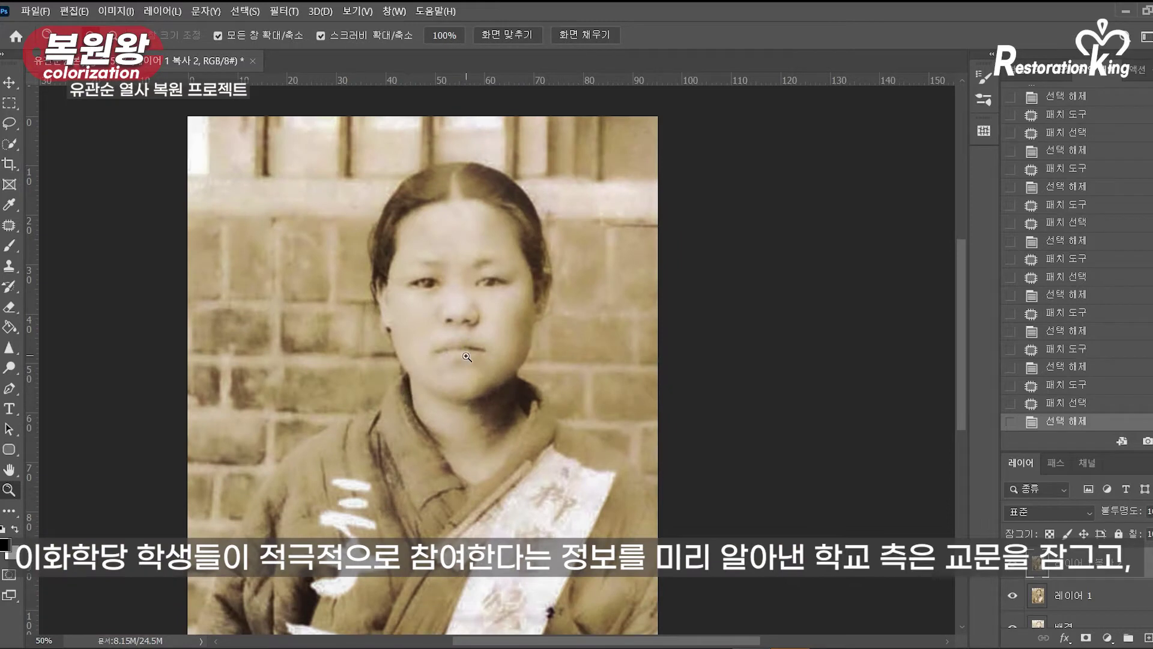
click(1013, 595)
click(1014, 564)
click(1014, 563)
click(1013, 563)
click(1013, 563)
Step: Patch the noise beneath the chin beside the edge of the neck shadow
click(601, 408)
click(603, 405)
click(623, 348)
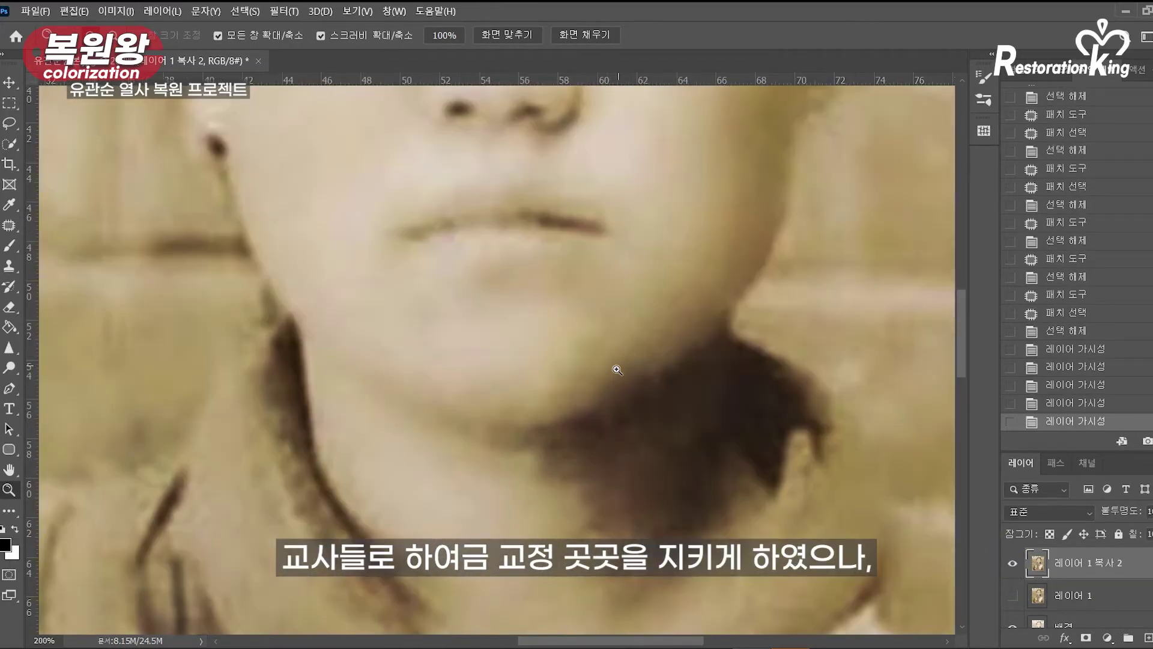
drag(613, 370, 555, 312)
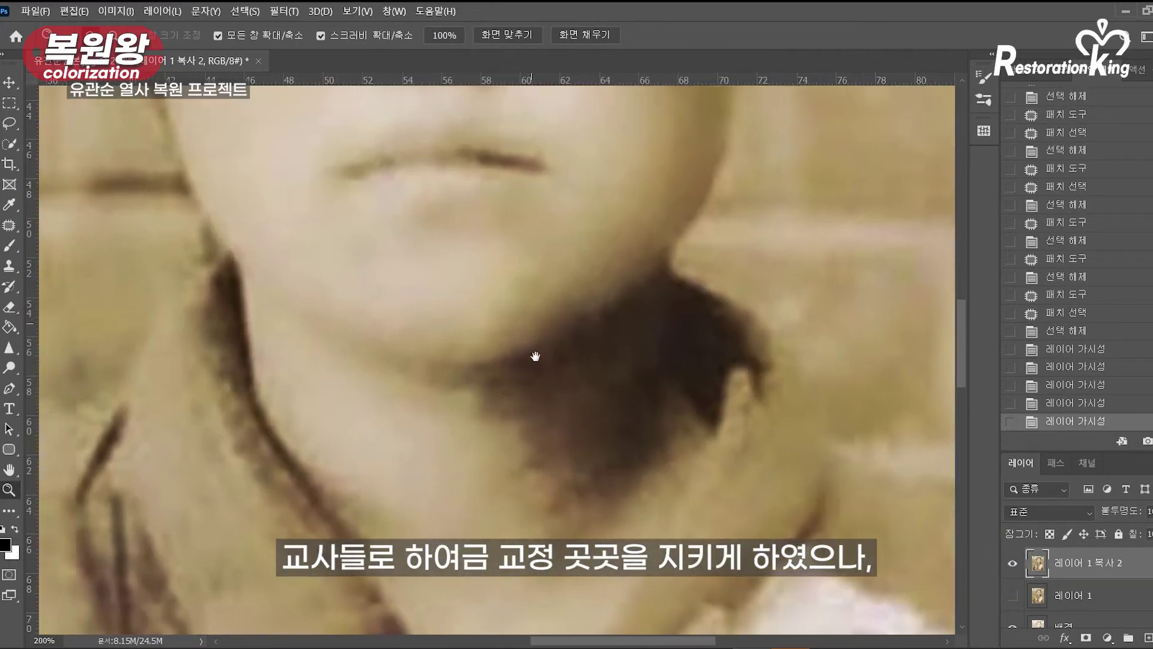
click(9, 226)
drag(443, 406, 432, 401)
drag(444, 398, 468, 404)
key(ctrl+d)
drag(471, 400, 462, 408)
key(ctrl+d)
Step: Patch the noisy left-hand edge of the dark shadow on the neck
mouse_move(496, 401)
mouse_down()
mouse_move(505, 409)
mouse_move(487, 418)
mouse_up()
key(ctrl+d)
drag(508, 421, 503, 411)
key(ctrl+d)
mouse_move(520, 411)
mouse_down()
mouse_move(503, 409)
mouse_move(495, 442)
mouse_up()
key(ctrl+d)
drag(529, 505, 516, 440)
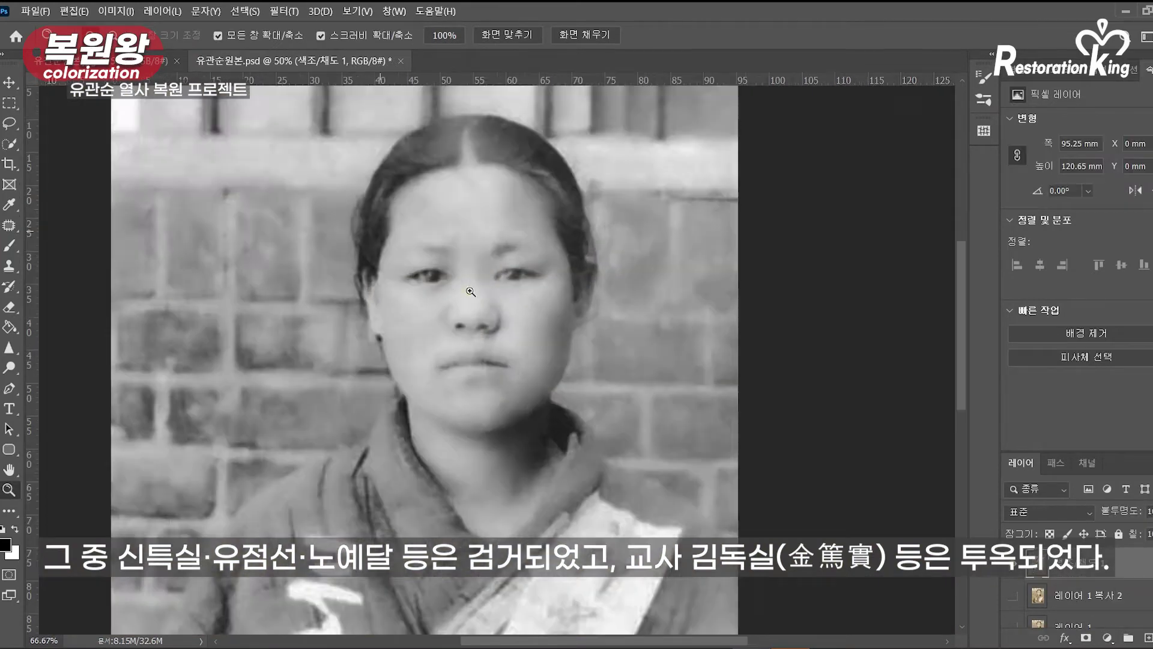
Step: Sharpen the facial details and the left-hand and right-hand face edges with an enlarged Sharpen brush at 30% strength
click(470, 291)
click(450, 290)
click(9, 348)
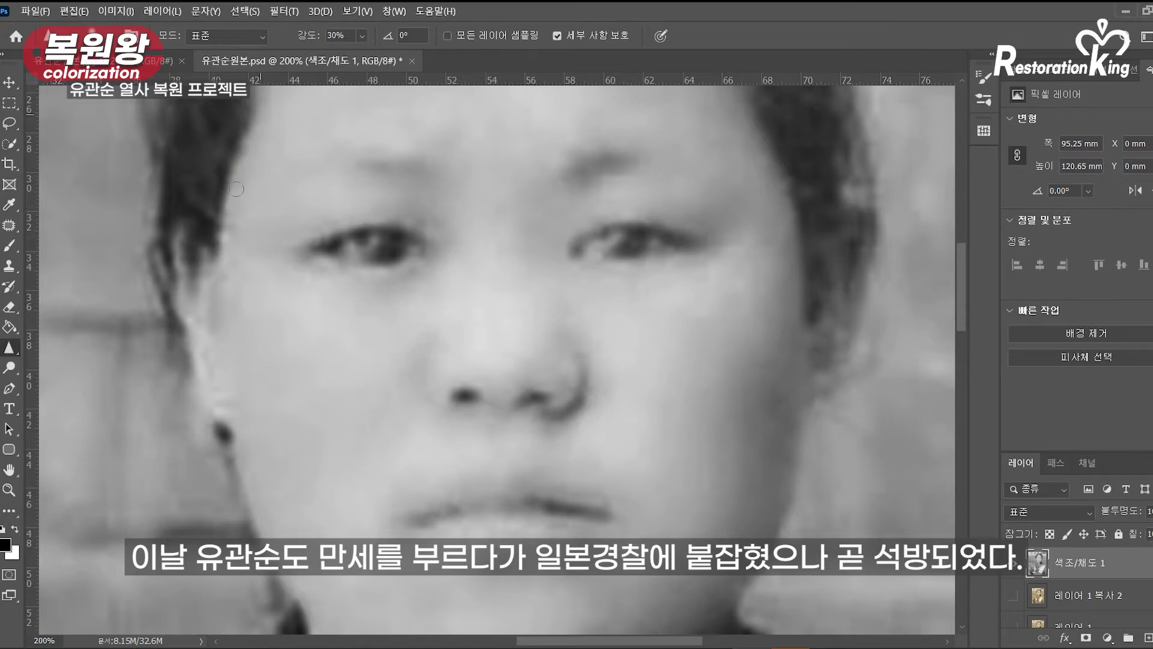
drag(403, 504, 383, 340)
key(bracketright)
key(bracketright)
key(bracketright)
drag(216, 305, 252, 397)
drag(799, 145, 734, 308)
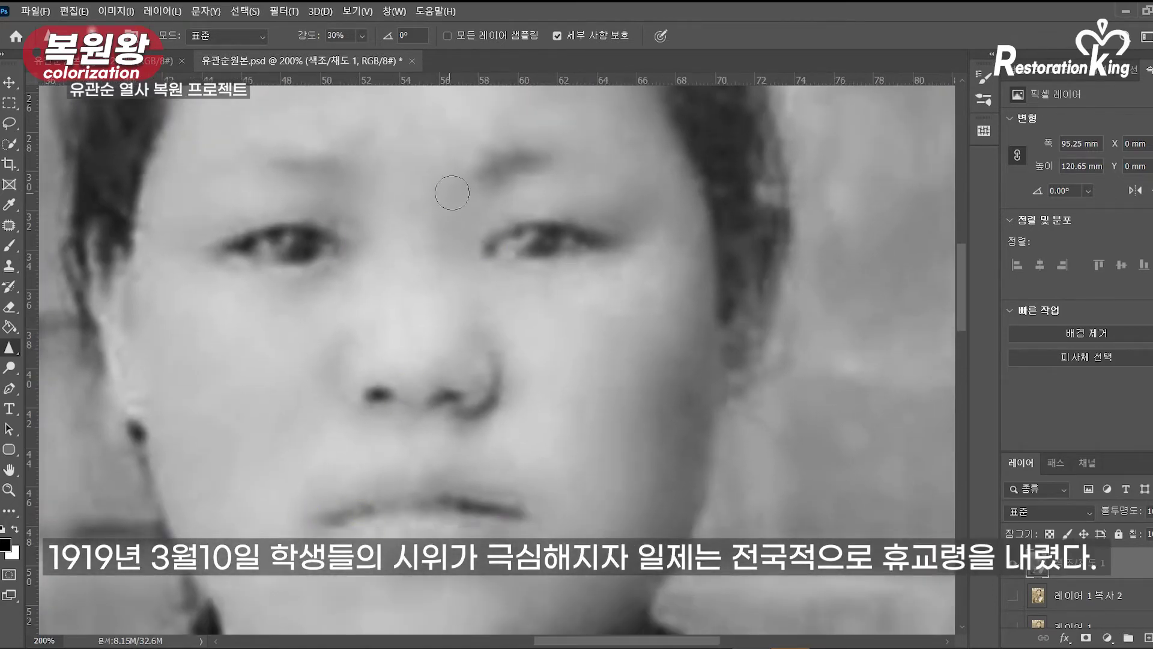
alt+click(422, 349)
alt+click(422, 349)
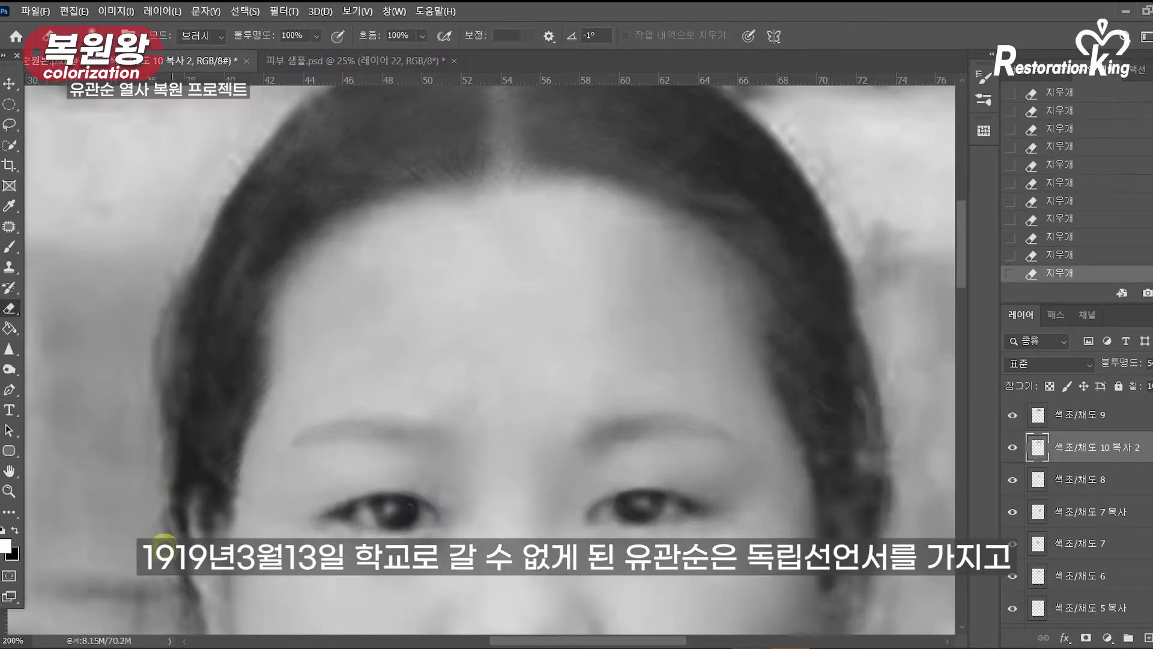
drag(385, 402, 193, 505)
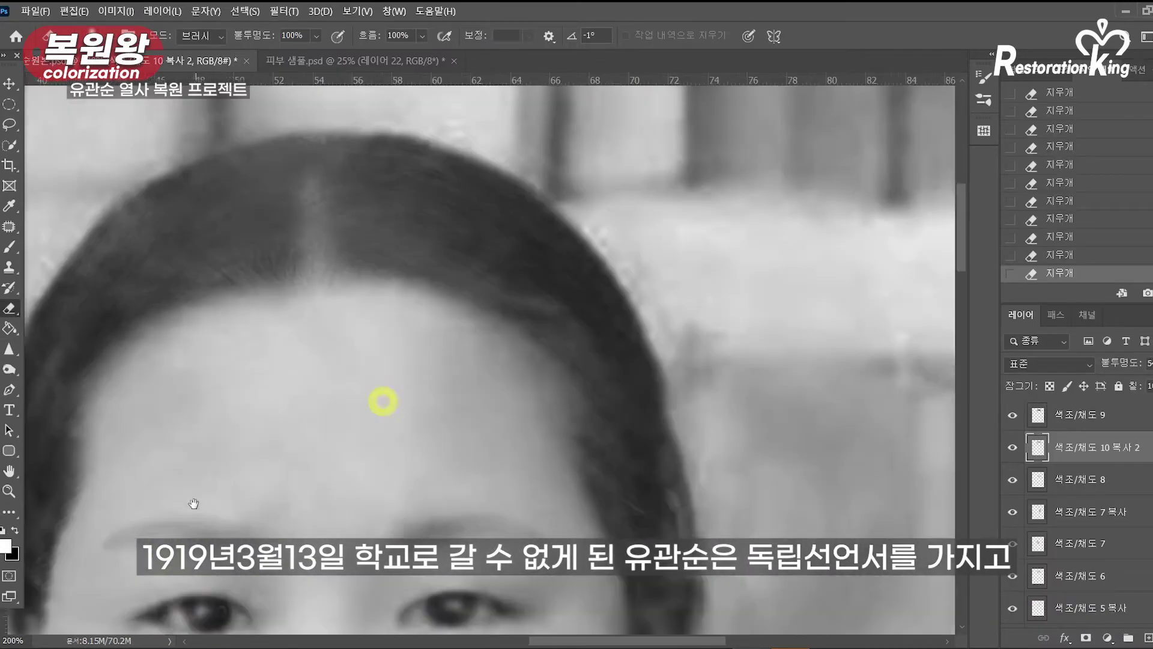
Step: Toggle 색조/채도 9 and 색조/채도 10 복사 2 off and on to compare the whole portrait with and without each layer
drag(387, 441, 381, 260)
key(z)
alt+click(463, 282)
alt+click(463, 282)
click(1014, 418)
click(1013, 418)
click(1014, 418)
click(1014, 418)
click(1016, 448)
click(1016, 448)
click(1016, 448)
click(1016, 448)
drag(469, 335, 568, 325)
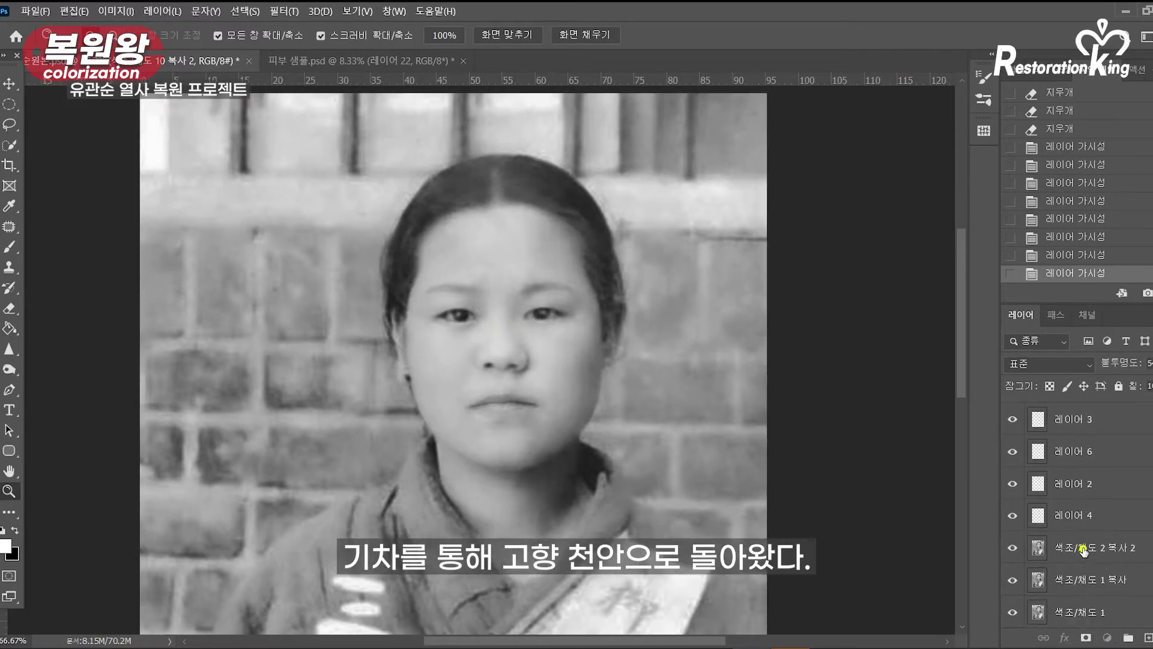
Step: Patch the speckles along the upper right-hand outline of the hair on layer 색조/채도 2 복사 2
scroll(543, 466, up, 4)
click(9, 227)
drag(423, 243, 430, 266)
mouse_move(431, 255)
mouse_down()
mouse_move(460, 246)
mouse_move(441, 271)
mouse_up()
key(ctrl+d)
drag(437, 262, 465, 253)
key(ctrl+d)
mouse_move(424, 248)
mouse_down()
mouse_move(440, 293)
mouse_move(474, 268)
mouse_up()
drag(442, 280, 473, 316)
drag(459, 297, 489, 285)
drag(544, 259, 583, 293)
drag(563, 276, 591, 294)
key(ctrl+d)
Step: Patch the remaining noise in the background beside the right-hand curve of the hair
mouse_move(474, 315)
mouse_down()
mouse_move(504, 358)
mouse_move(492, 338)
mouse_up()
drag(479, 322, 508, 312)
key(ctrl+d)
drag(507, 373, 534, 416)
key(ctrl+d)
drag(447, 293, 504, 360)
mouse_move(510, 378)
mouse_down()
mouse_move(539, 371)
mouse_move(550, 302)
mouse_up()
key(ctrl+d)
mouse_move(542, 354)
mouse_down()
mouse_move(547, 390)
mouse_move(568, 360)
mouse_up()
key(ctrl+d)
Step: Patch the blotches in the light background just above the right-hand side of the crown
mouse_move(547, 267)
mouse_down()
mouse_move(662, 383)
mouse_move(705, 451)
mouse_up()
drag(514, 311, 539, 359)
drag(421, 264, 439, 285)
mouse_move(441, 255)
mouse_down()
mouse_move(442, 314)
mouse_move(443, 258)
mouse_up()
key(ctrl+d)
mouse_move(425, 288)
mouse_down()
mouse_move(393, 290)
mouse_move(414, 274)
mouse_up()
key(ctrl+d)
drag(424, 286, 473, 316)
drag(382, 273, 475, 291)
drag(423, 294, 470, 265)
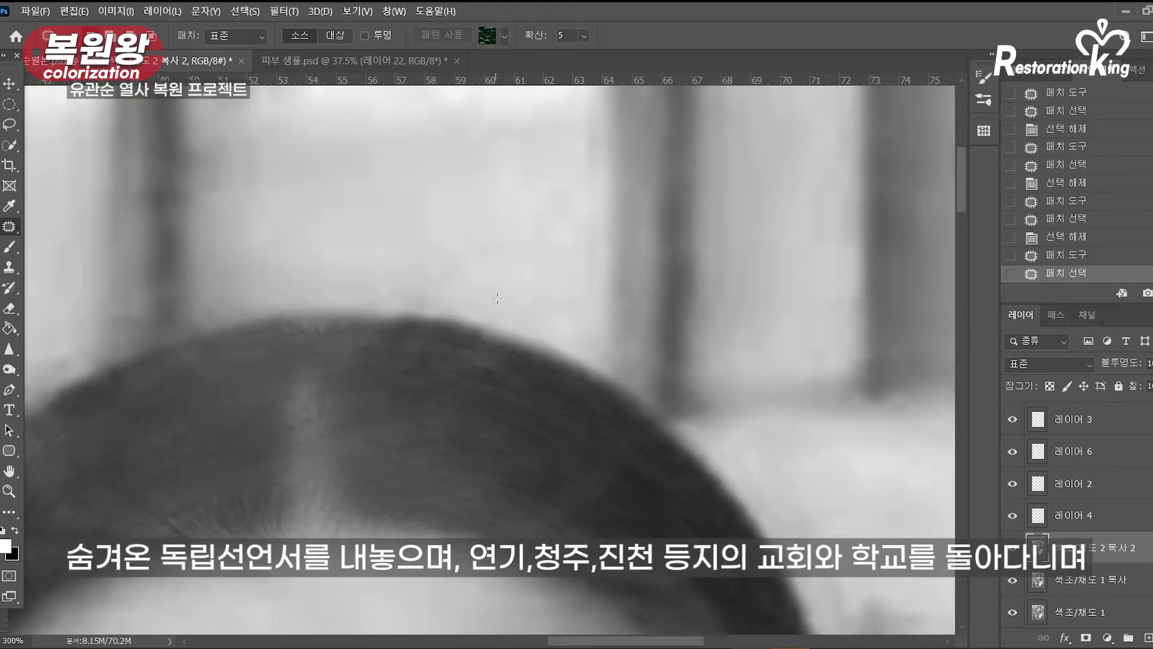
Step: Patch the uneven background along the top of the crown near the hair parting, stepping back once to redo a patch
drag(356, 280, 346, 296)
key(ctrl+d)
drag(460, 321, 440, 298)
click(1038, 220)
mouse_move(288, 318)
mouse_down()
mouse_move(300, 291)
mouse_move(388, 290)
mouse_up()
drag(372, 289, 360, 301)
drag(362, 296, 350, 278)
key(ctrl+d)
drag(301, 312, 263, 277)
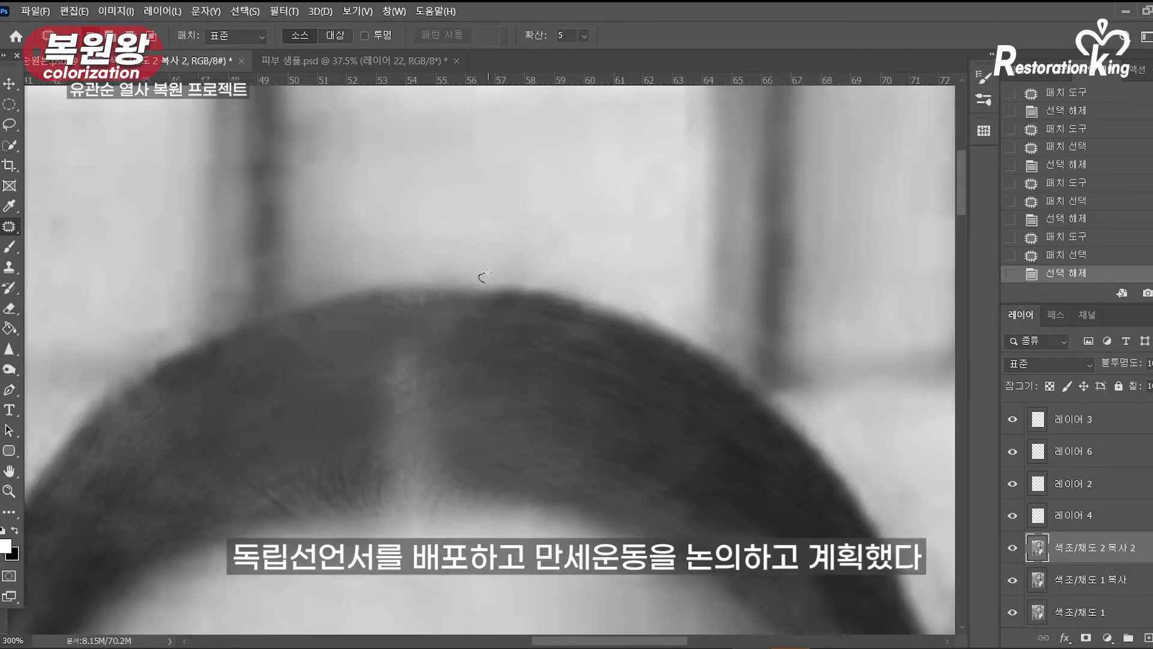
Step: Patch the background noise from the top of the crown down to the upper left-hand hair outline
drag(537, 278, 518, 271)
key(ctrl+d)
drag(372, 301, 495, 293)
mouse_move(251, 358)
mouse_down()
mouse_move(228, 385)
mouse_move(252, 354)
mouse_up()
key(ctrl+d)
click(272, 333)
drag(252, 359, 180, 408)
key(ctrl+d)
drag(201, 381, 122, 365)
key(ctrl+d)
drag(214, 432, 272, 398)
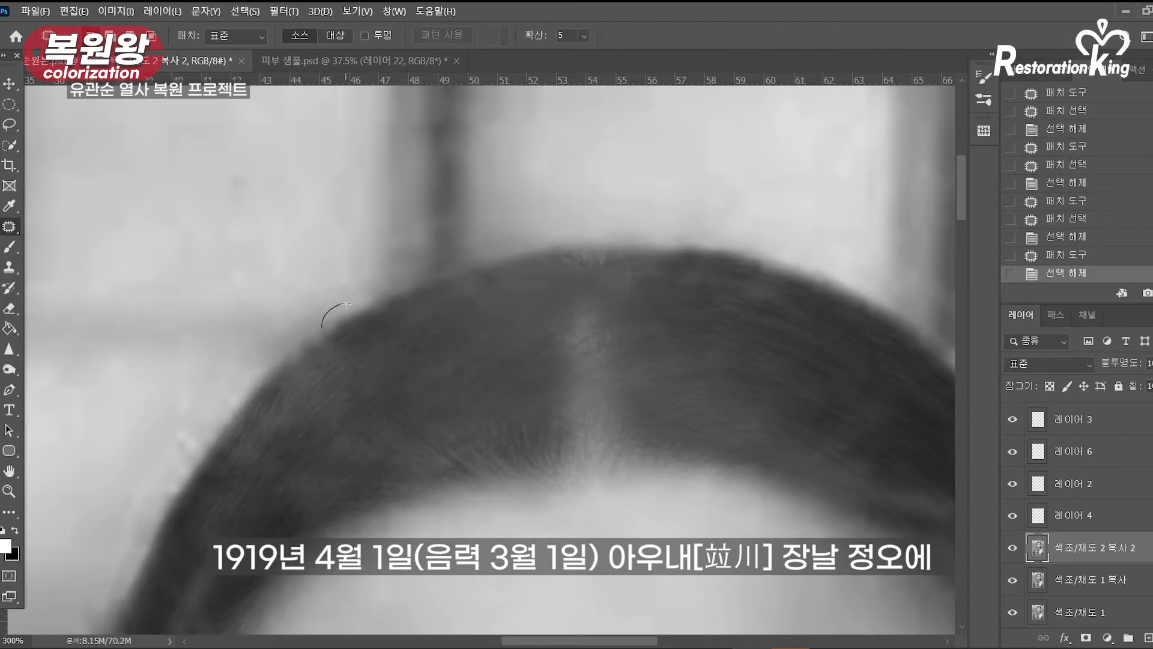
Step: Patch the pale speckles bordering the upper left-hand curve of the hair
mouse_move(278, 343)
mouse_down()
mouse_move(258, 367)
mouse_move(243, 349)
mouse_up()
key(ctrl+d)
drag(204, 415, 257, 353)
drag(249, 354, 227, 384)
mouse_move(236, 369)
mouse_down()
mouse_move(227, 333)
mouse_move(241, 401)
mouse_move(271, 341)
mouse_up()
key(ctrl+d)
key(ctrl+d)
drag(287, 329, 237, 391)
drag(265, 352, 243, 337)
key(ctrl+d)
drag(234, 396, 270, 333)
Step: Patch the blotches in the light wall band just outside the left-hand hair outline
mouse_move(293, 299)
mouse_down()
mouse_move(279, 322)
mouse_move(255, 327)
mouse_up()
key(ctrl+d)
mouse_move(276, 339)
mouse_down()
mouse_move(262, 355)
mouse_move(243, 351)
mouse_move(228, 318)
mouse_up()
key(ctrl+d)
drag(257, 311, 240, 327)
key(ctrl+d)
drag(209, 366, 249, 290)
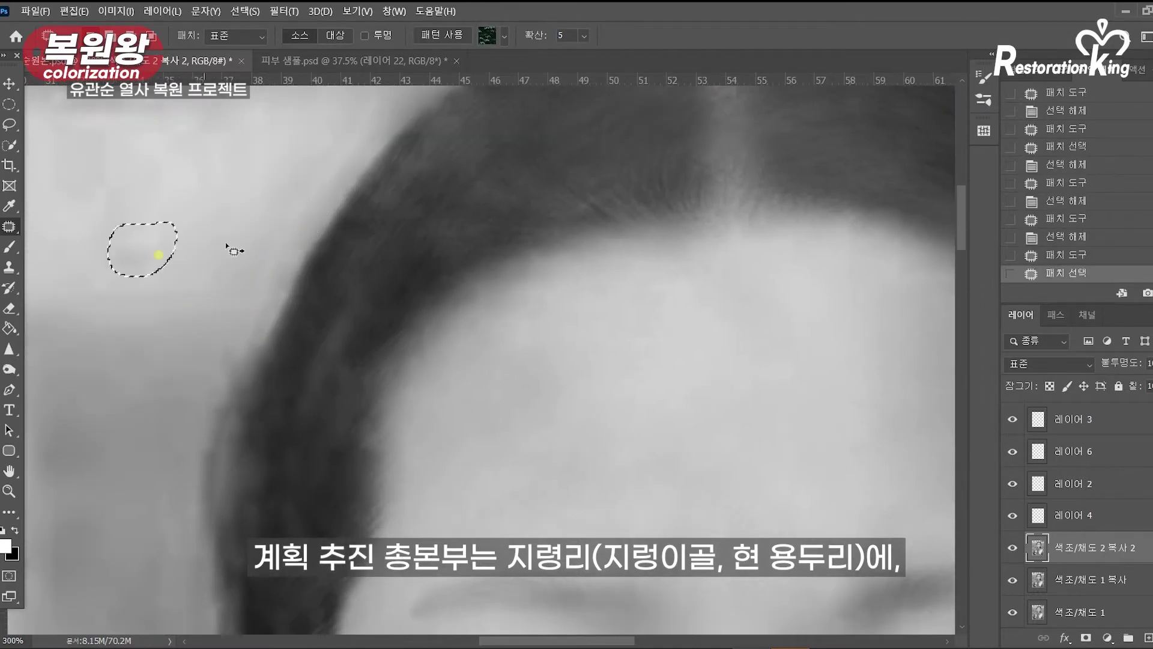
Step: Patch the wall noise beside the left-hand side of the hair at forehead height
drag(211, 354, 227, 290)
drag(223, 350, 273, 257)
mouse_move(247, 301)
mouse_down()
mouse_move(230, 312)
mouse_move(287, 269)
mouse_up()
key(ctrl+d)
key(ctrl+d)
mouse_move(211, 337)
mouse_down()
mouse_move(227, 283)
mouse_move(264, 239)
mouse_up()
drag(212, 392, 255, 333)
drag(238, 358, 192, 304)
key(ctrl+d)
Step: Patch the remaining blotches in the wall along the left-hand side of the hair
drag(201, 372, 221, 284)
drag(246, 394, 270, 339)
mouse_move(211, 386)
mouse_down()
mouse_move(213, 316)
mouse_move(234, 310)
mouse_move(272, 363)
mouse_up()
key(ctrl+d)
mouse_move(274, 340)
mouse_down()
mouse_move(272, 379)
mouse_move(262, 317)
mouse_up()
key(ctrl+d)
mouse_move(268, 331)
mouse_down()
mouse_move(279, 367)
mouse_move(268, 382)
mouse_up()
key(ctrl+d)
drag(232, 345, 253, 384)
drag(199, 330, 203, 327)
drag(199, 311, 201, 342)
drag(227, 308, 170, 429)
alt+click(243, 342)
alt+click(243, 342)
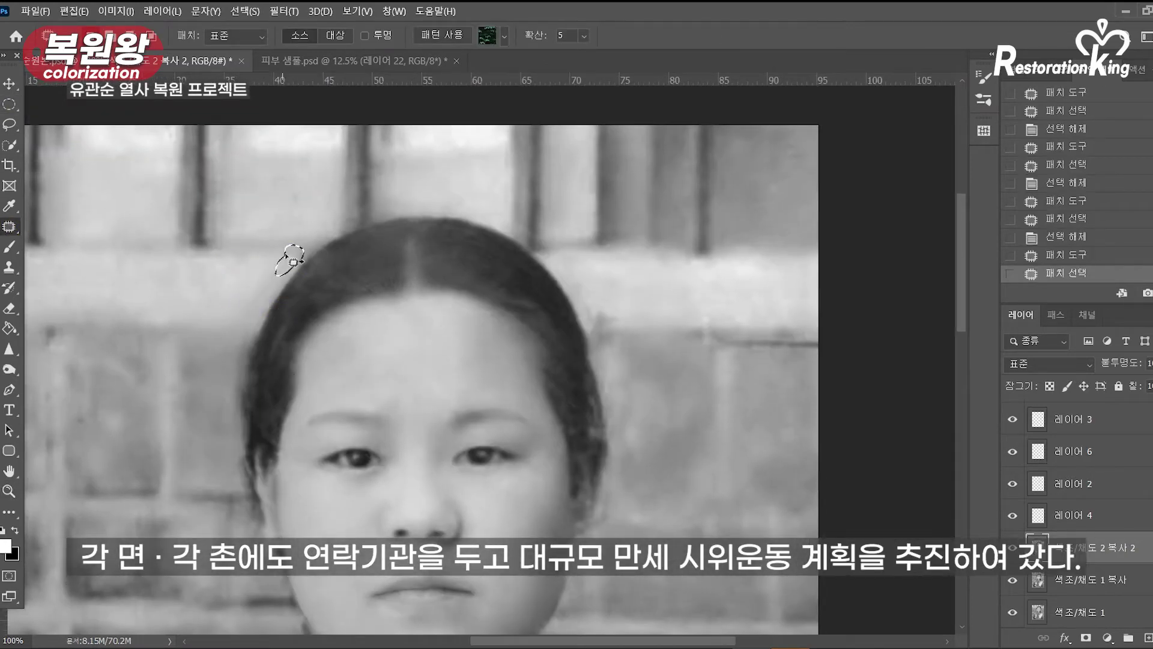
Step: Patch the spots in the light band beside the upper left-hand hair and in the pale panel above it
drag(302, 247, 298, 246)
drag(292, 259, 265, 258)
drag(293, 189, 291, 190)
drag(294, 197, 313, 198)
key(ctrl+d)
Step: Patch the bright specks beside the right-hand hair edge and at the nearby brick joint
drag(591, 305, 594, 307)
drag(602, 317, 640, 317)
key(ctrl+d)
drag(709, 312, 708, 313)
drag(705, 322, 673, 323)
Step: Patch the brick wall noise down the right-hand hair edge to below the ear
mouse_move(501, 289)
mouse_down()
mouse_move(508, 268)
mouse_move(506, 294)
mouse_up()
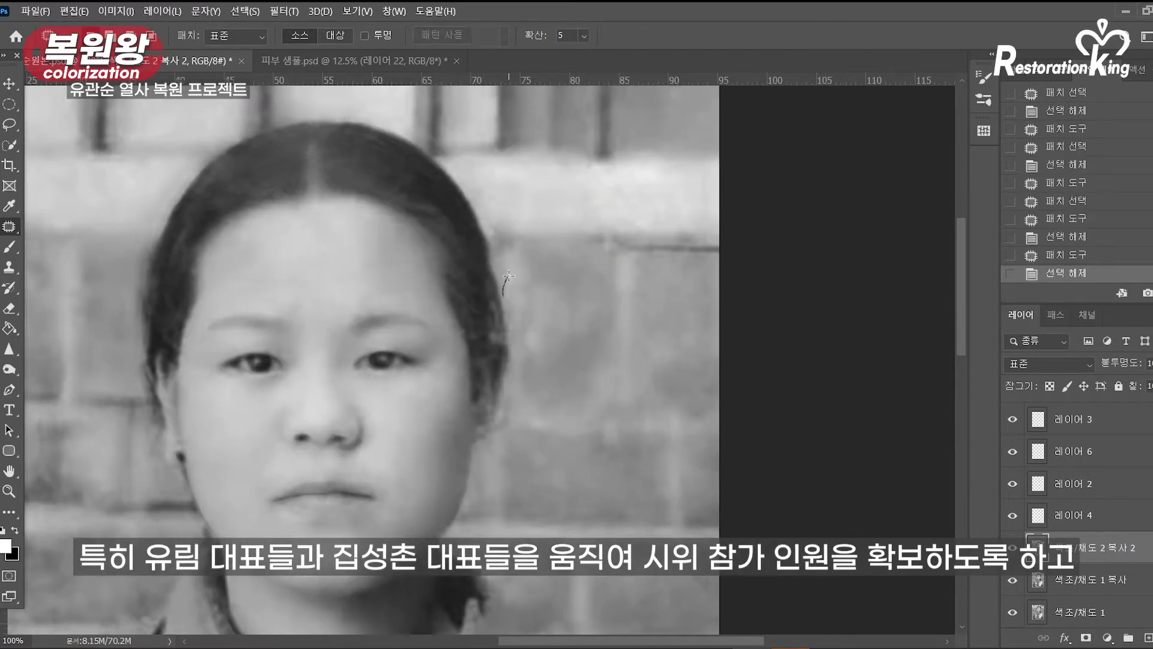
key(ctrl+d)
drag(503, 249, 497, 234)
key(ctrl+d)
mouse_move(530, 317)
mouse_down()
mouse_move(531, 355)
mouse_move(559, 336)
mouse_up()
drag(515, 384, 529, 403)
mouse_move(514, 411)
mouse_down()
mouse_move(555, 383)
mouse_move(531, 336)
mouse_up()
key(ctrl+d)
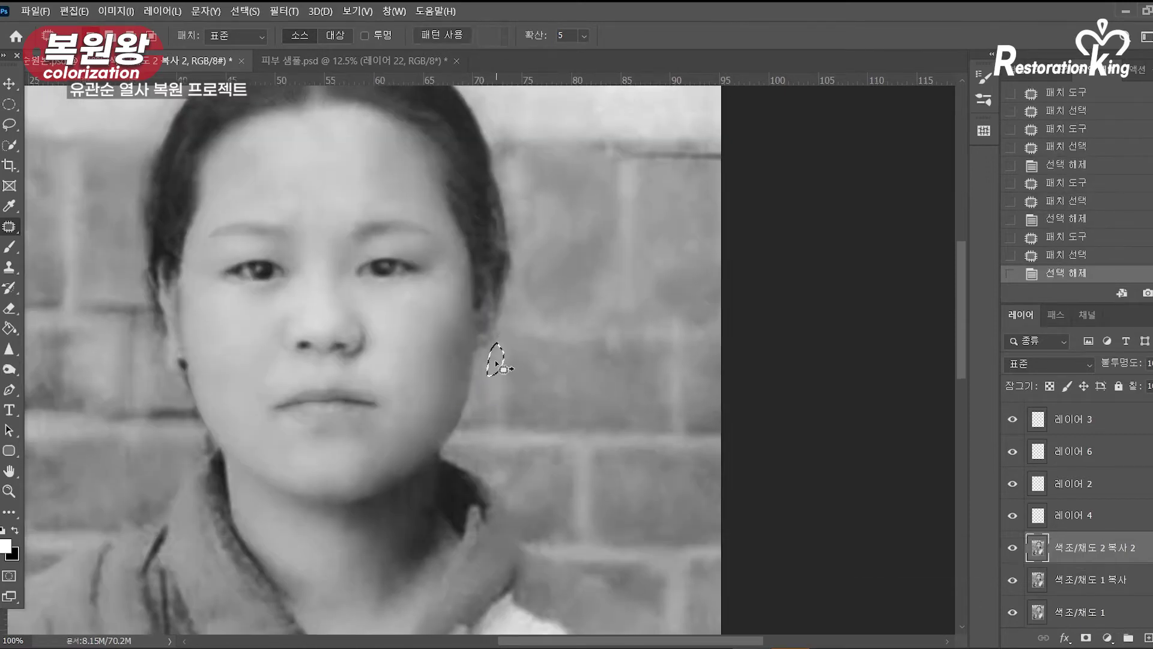
click(489, 407)
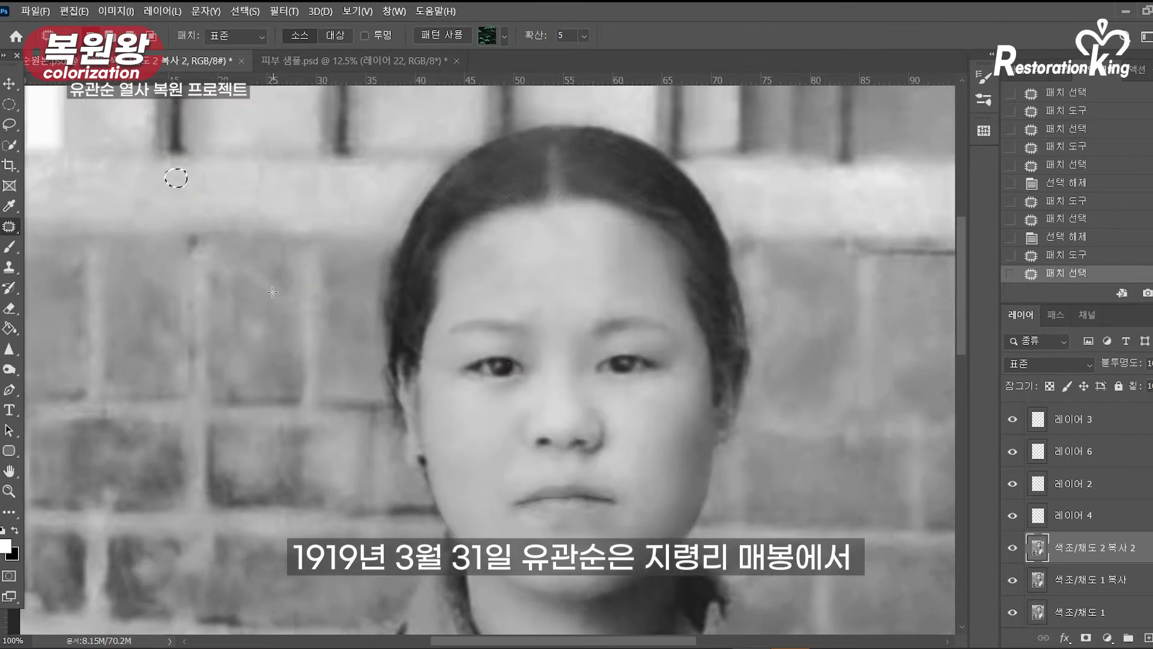
Step: Patch the pale streaks inside the dark hair above the right-hand side of the forehead
ctrl+click(419, 237)
drag(414, 258, 395, 369)
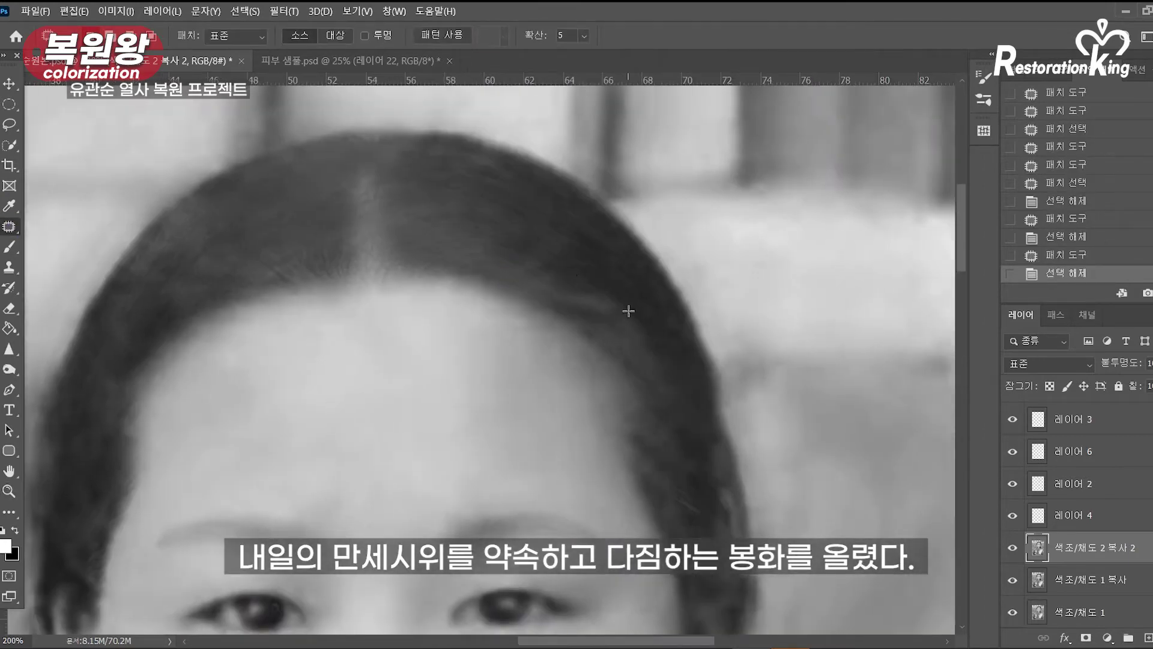
key(ctrl+d)
mouse_move(600, 303)
mouse_down()
mouse_move(564, 271)
mouse_move(575, 309)
mouse_up()
mouse_move(576, 297)
mouse_down()
mouse_move(568, 278)
mouse_move(600, 325)
mouse_up()
key(ctrl+d)
drag(603, 314, 631, 337)
key(ctrl+d)
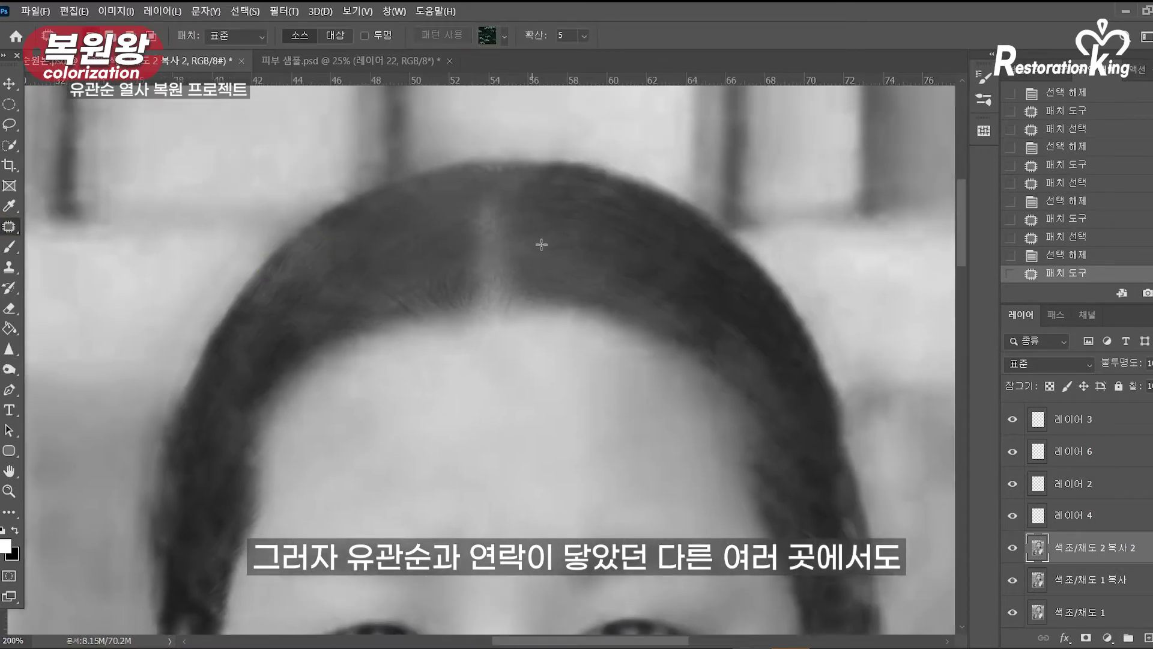
Step: Adjust the fill opacity of 색조/채도 10 복사 2, toggling it and 색조/채도 9 to compare the effect
alt+click(426, 292)
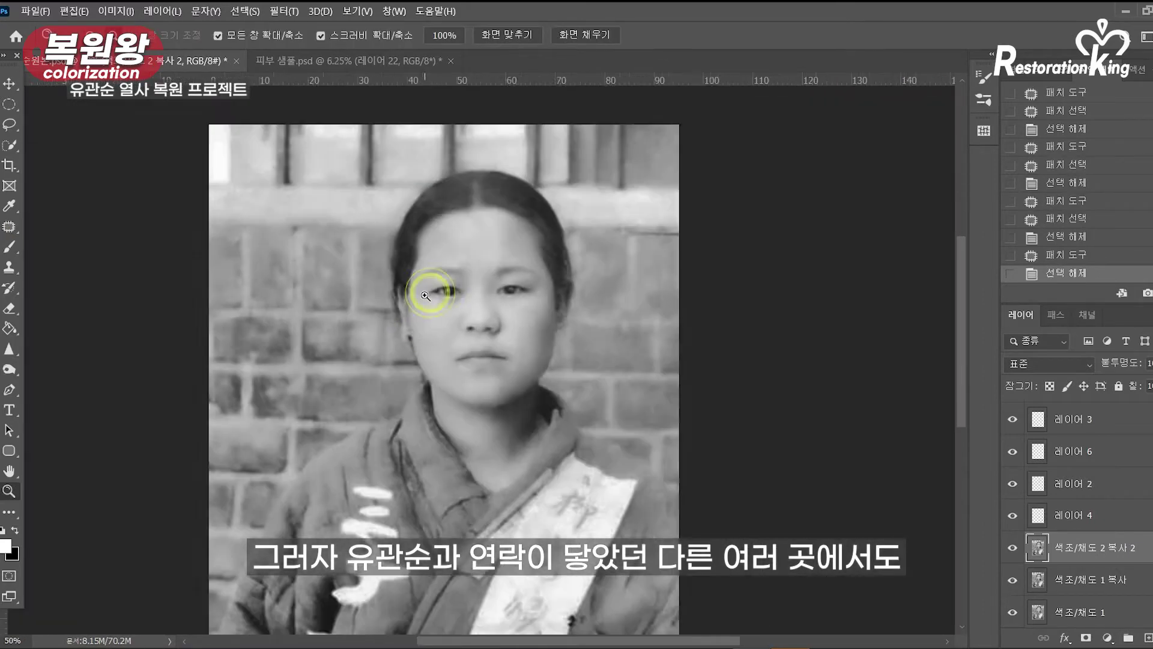
click(1015, 416)
click(1013, 448)
click(1013, 448)
click(1138, 444)
click(1152, 386)
drag(1151, 406, 1146, 406)
click(1013, 447)
click(1013, 448)
click(1152, 386)
click(1095, 428)
click(1012, 415)
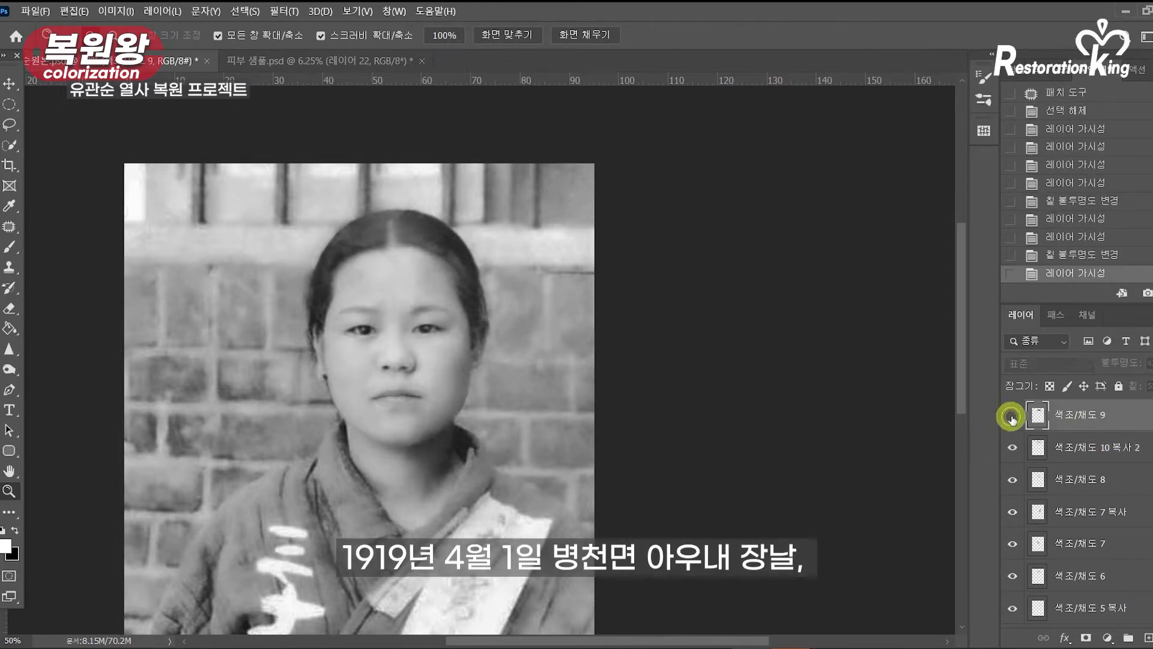
click(1013, 415)
Step: Merge 색조/채도 9 and 색조/채도 10 복사 2 into one layer
shift+click(1068, 447)
right_click(1068, 447)
click(1013, 448)
Step: Toggle the merged 색조/채도 9 layer off and on repeatedly to compare the portrait with and without it
click(1013, 416)
click(1013, 416)
click(1012, 416)
click(1012, 416)
click(1013, 416)
click(1013, 417)
click(1014, 416)
click(1013, 416)
click(1014, 416)
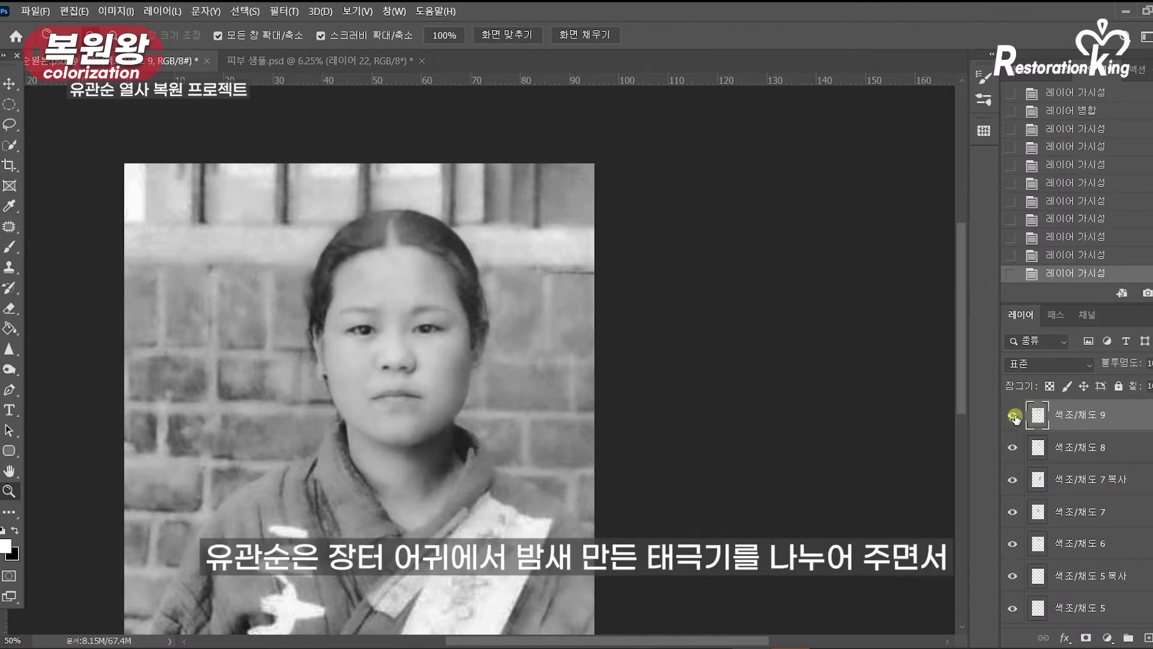
Step: Reduce the opacity of the 색조/채도 9 layer, toggling its visibility to compare the portrait with and without it
click(1013, 416)
drag(506, 381, 572, 372)
alt+click(539, 361)
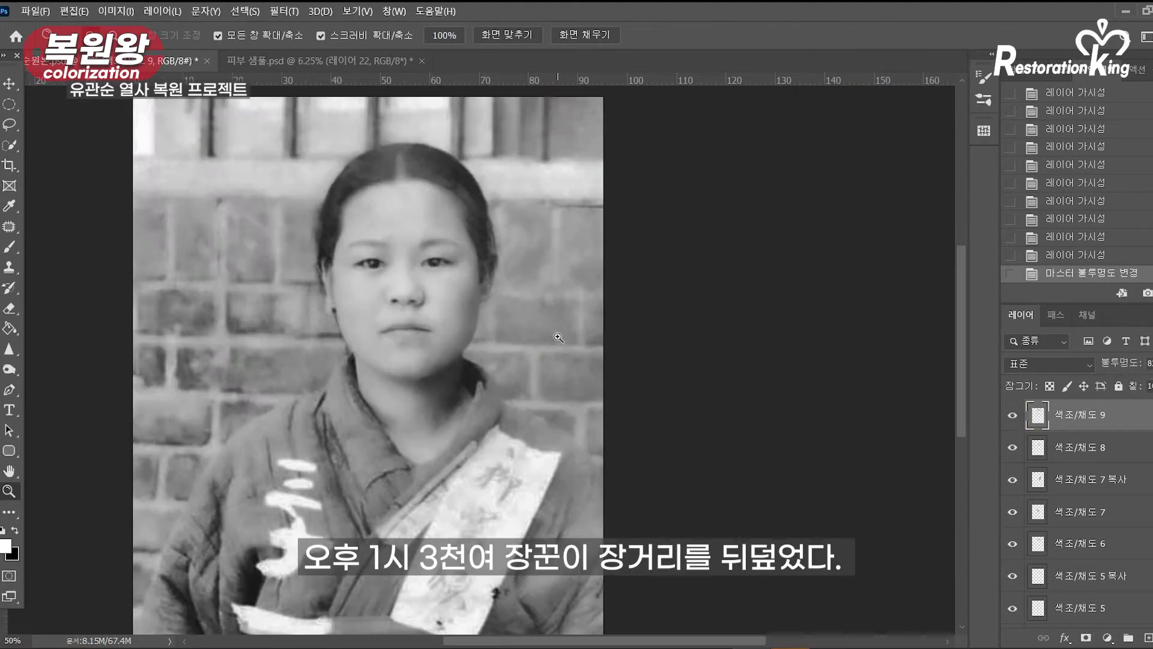
click(1013, 416)
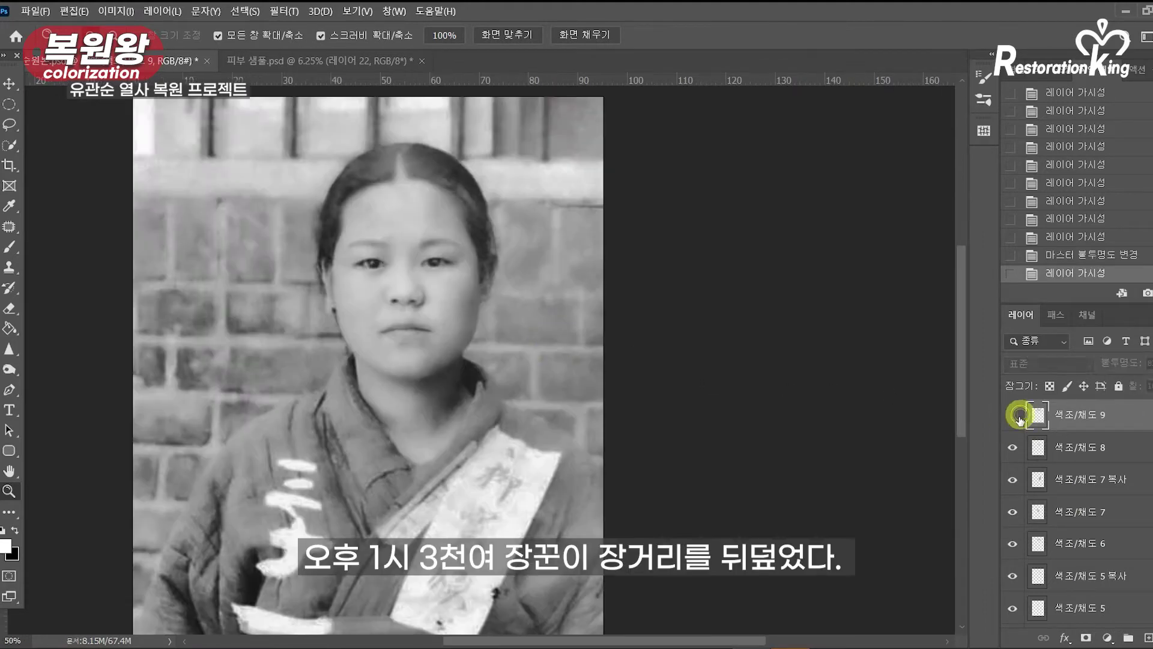
click(1013, 416)
click(1014, 416)
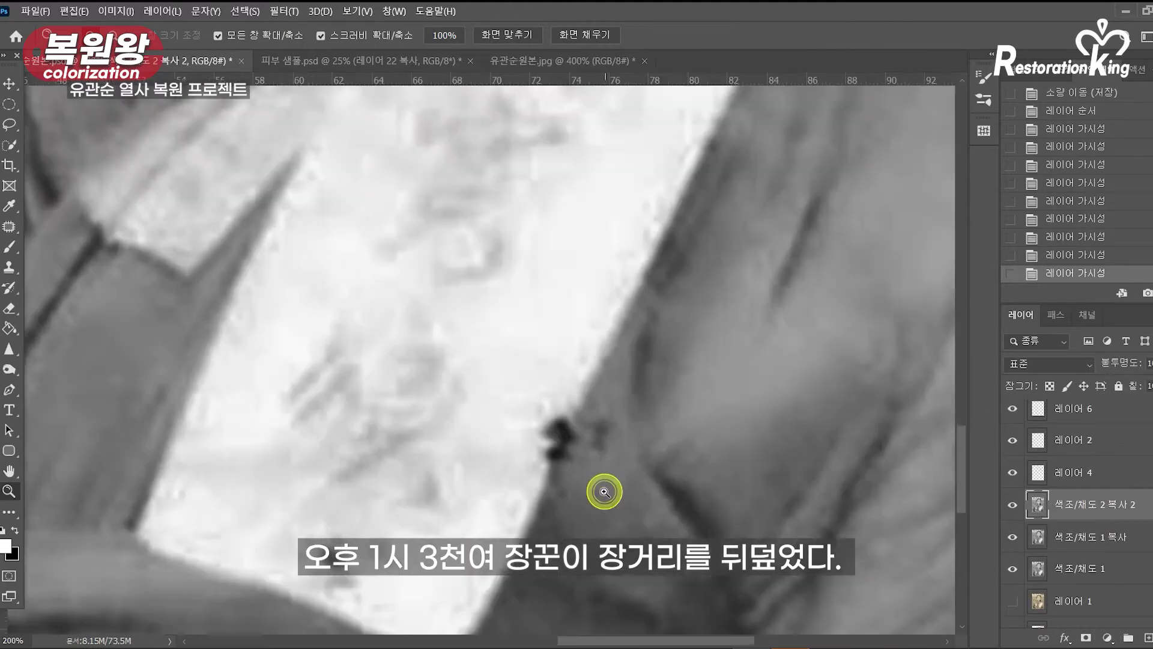
Step: Clone out the black spot and adjacent dark mark on the white name strip's right-hand edge at 100% opacity
click(9, 226)
click(553, 463)
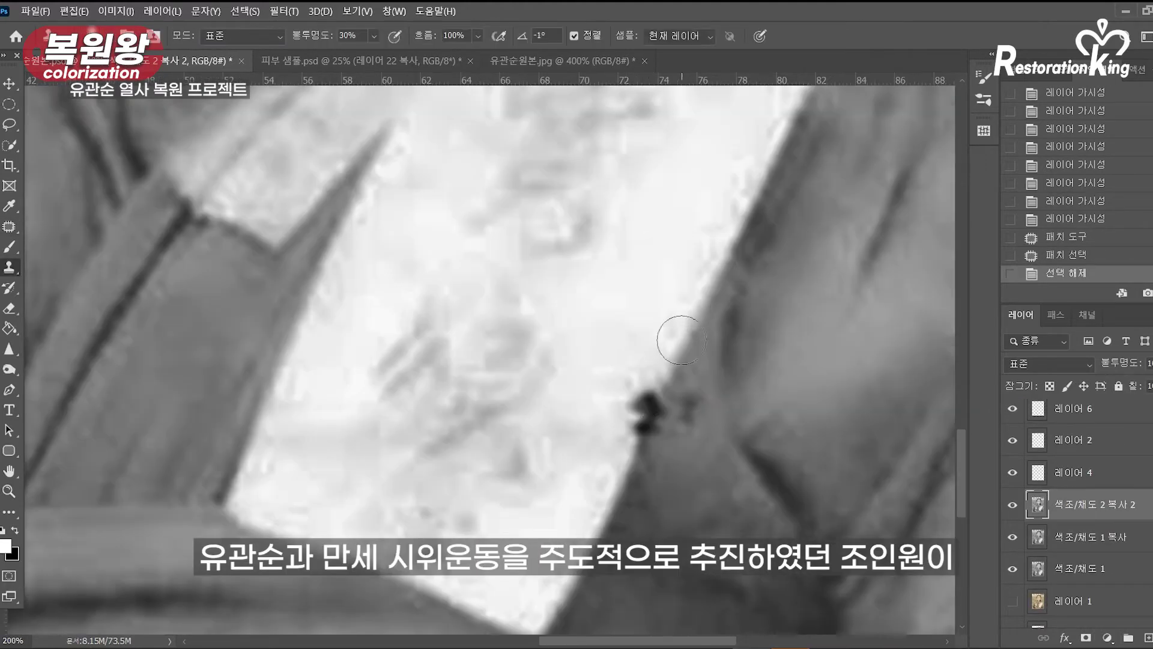
click(651, 397)
click(643, 399)
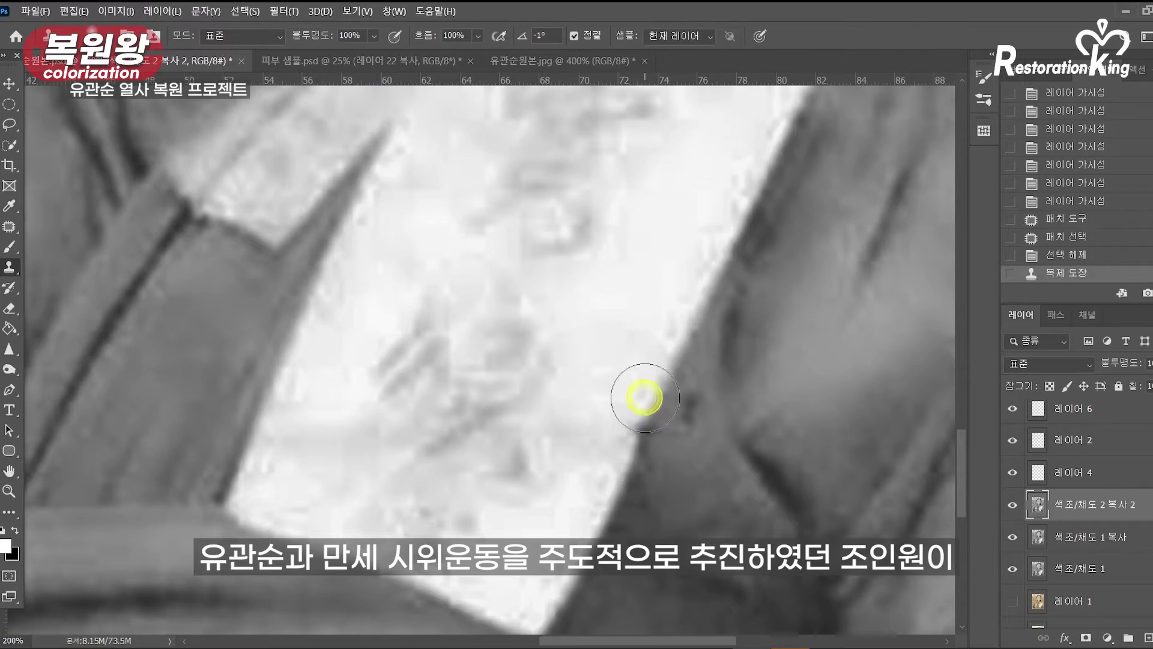
click(637, 414)
click(632, 421)
alt+click(674, 443)
click(690, 408)
Step: Smooth the name strip's right-hand edge from its lower end upward with the Clone Stamp at 50% opacity
key(5)
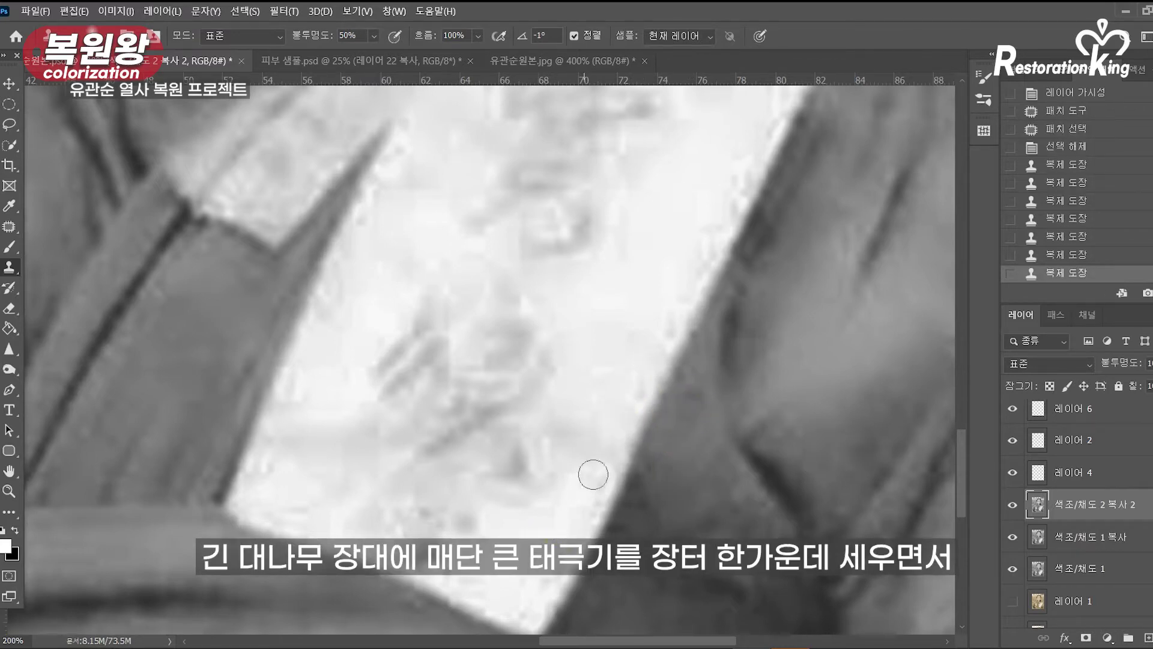
click(563, 530)
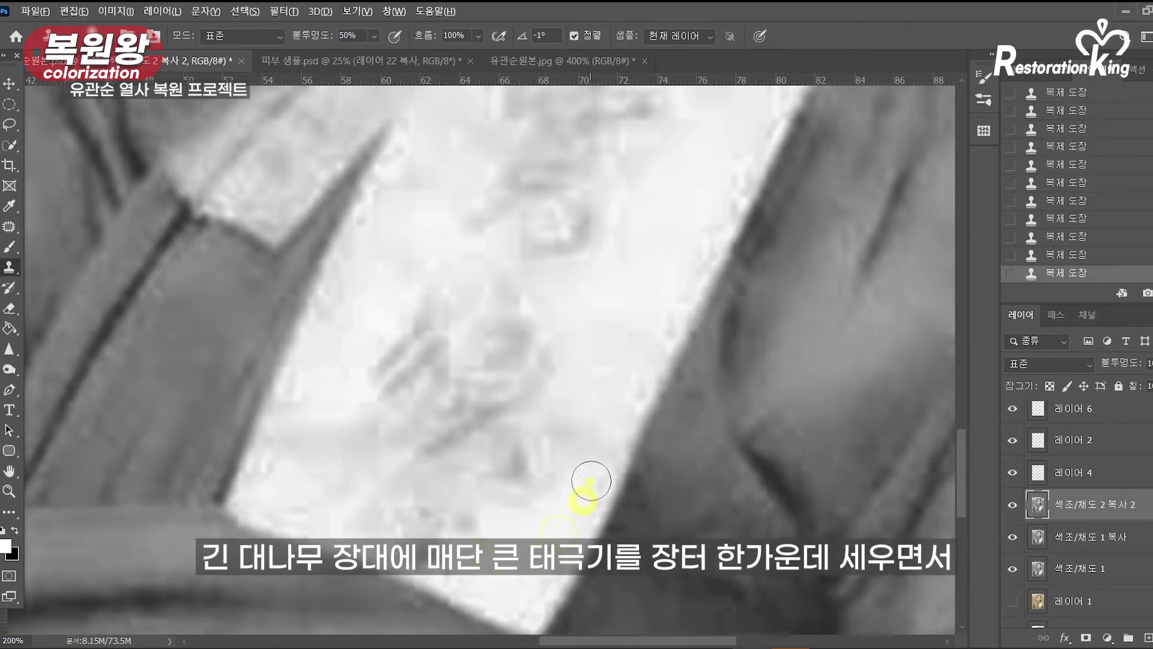
drag(599, 396, 546, 512)
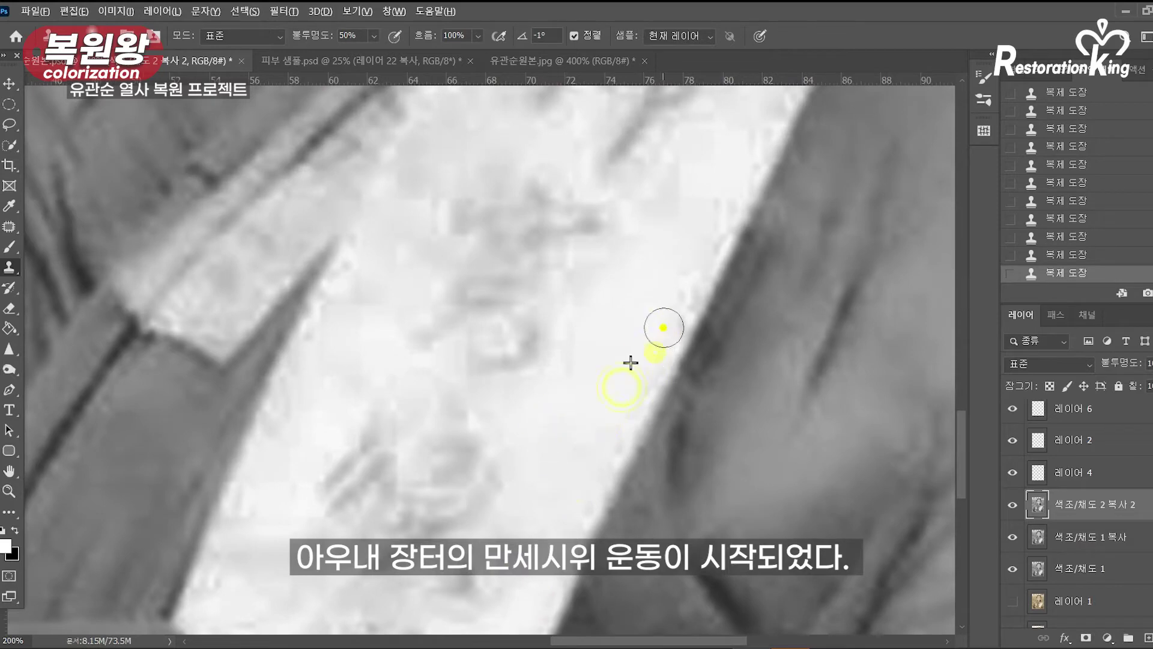
drag(694, 279, 620, 373)
drag(617, 320, 614, 397)
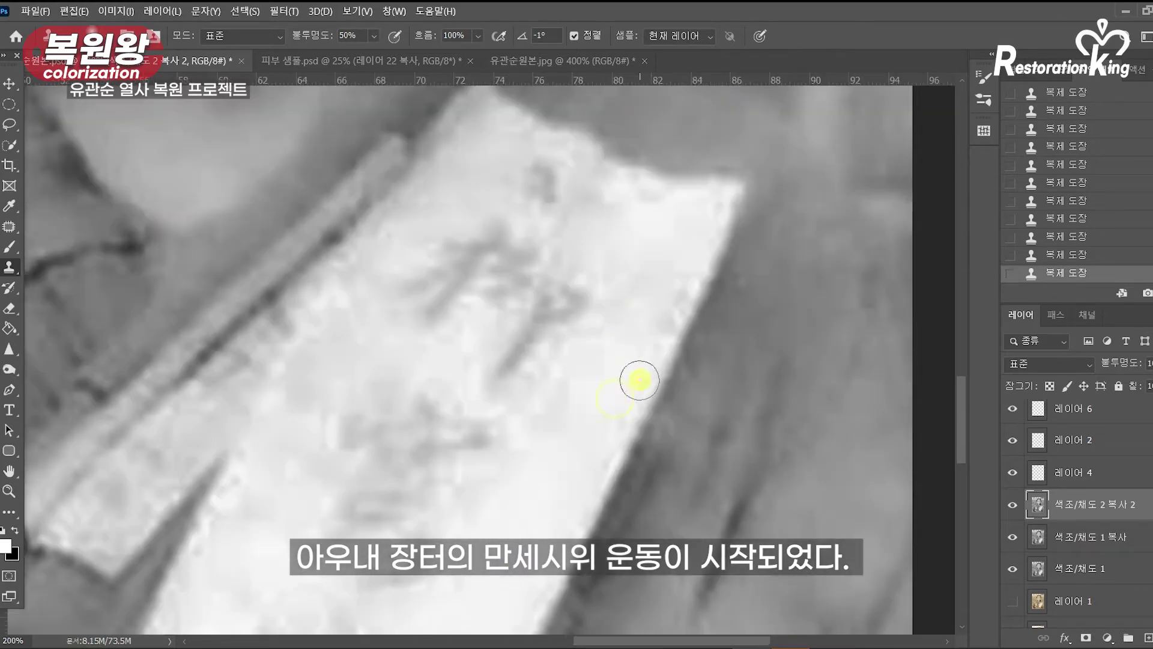
alt+click(654, 324)
click(681, 284)
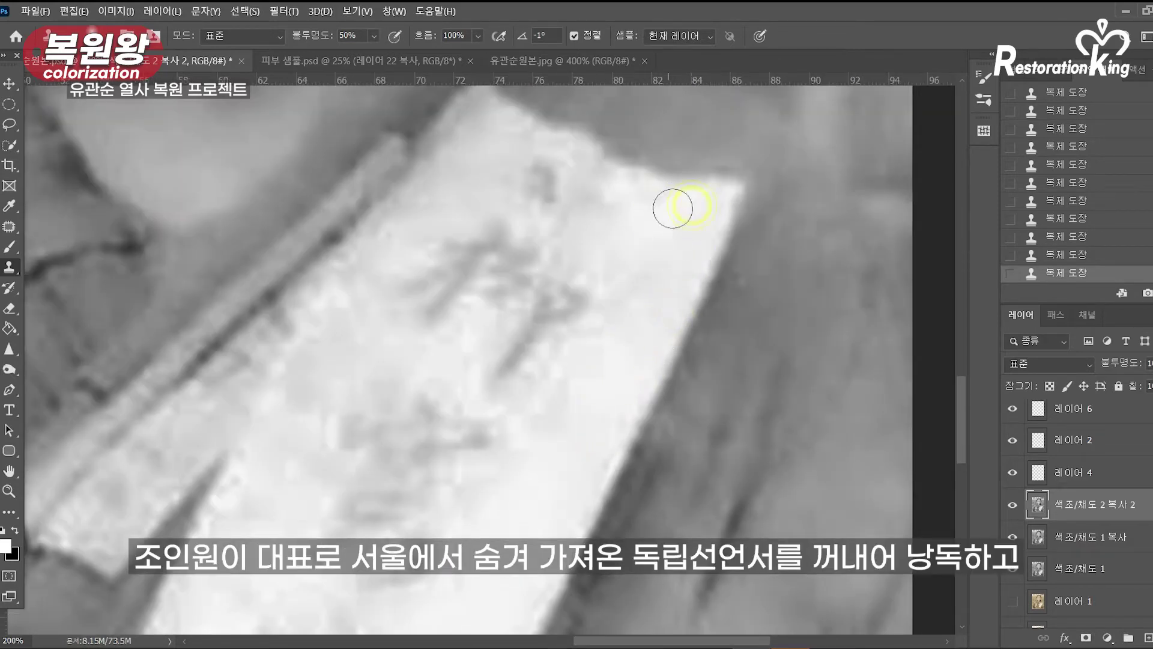
Step: Clone away the mottling around the strip's middle characters and refine its upper right-hand edge
drag(507, 460, 483, 474)
drag(501, 499, 503, 383)
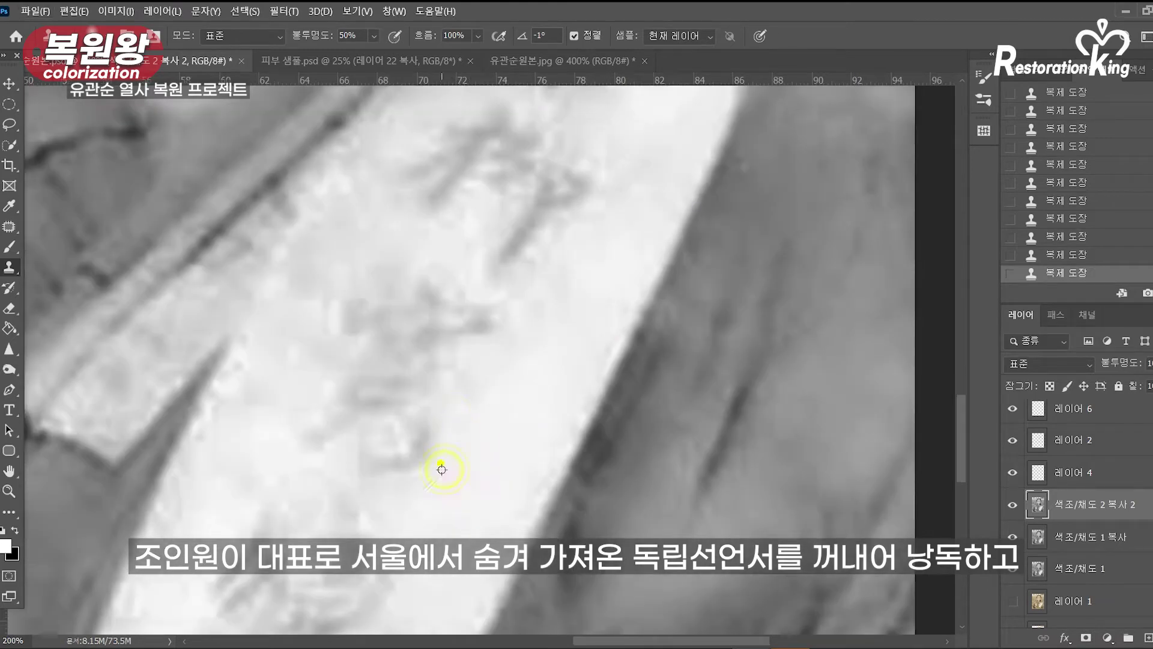
drag(441, 469, 419, 391)
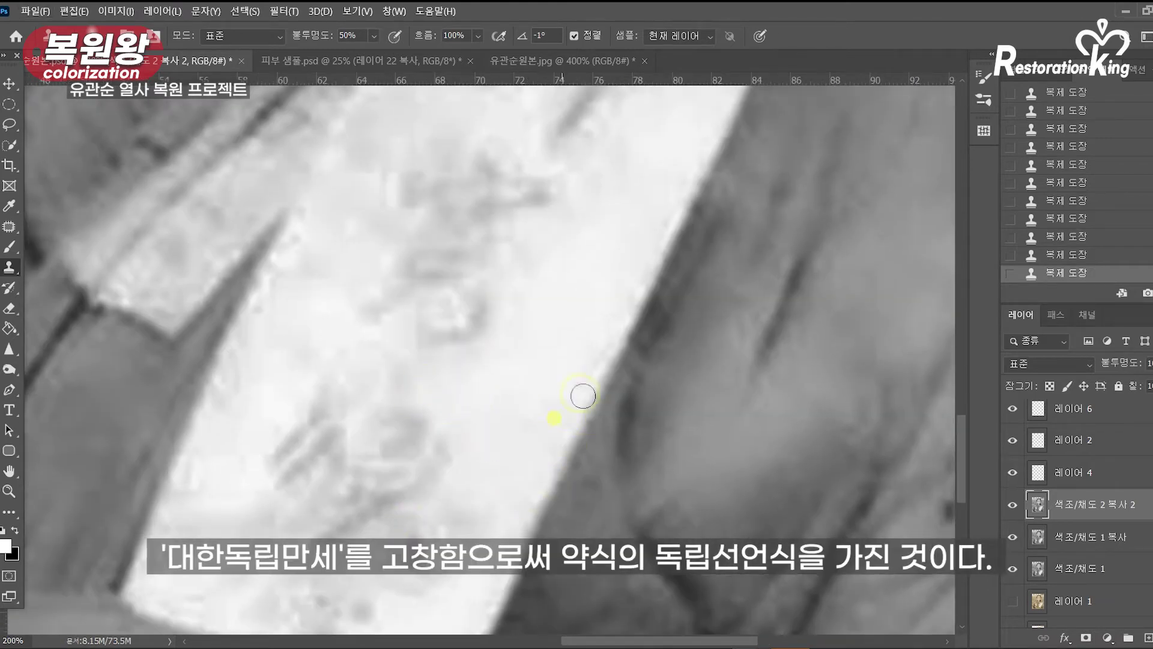
drag(678, 190, 594, 374)
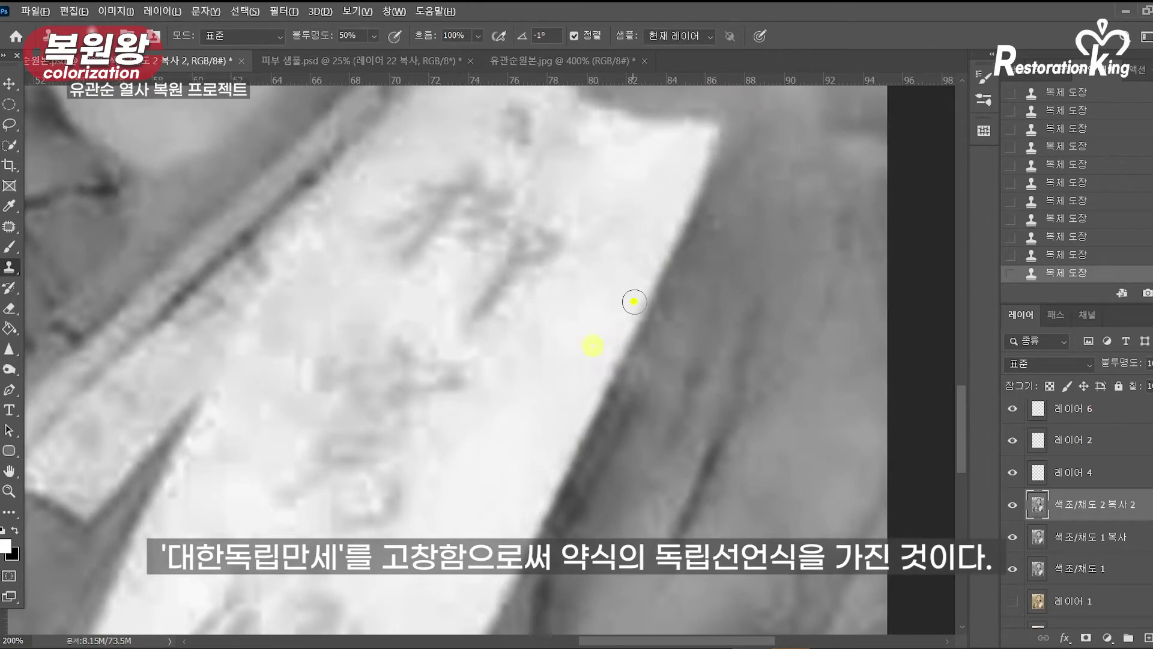
drag(643, 177, 598, 303)
alt+click(626, 259)
drag(602, 264, 583, 266)
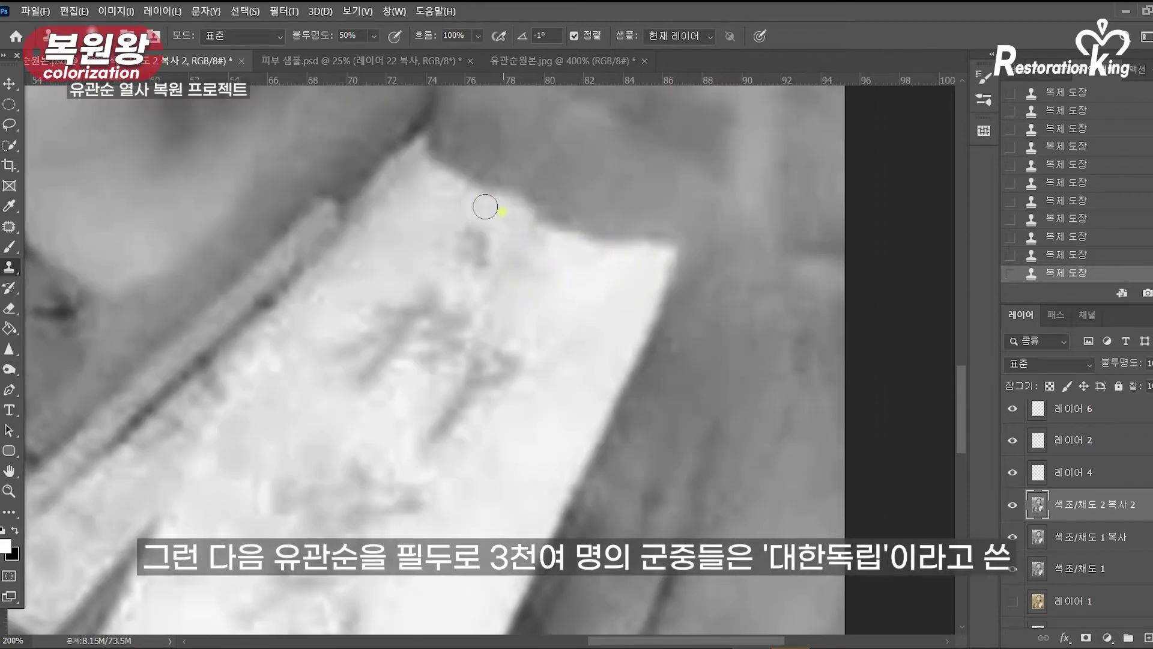
Step: Clone clean white paper along the strip's upper left-hand border beside the dark collar seam
click(319, 296)
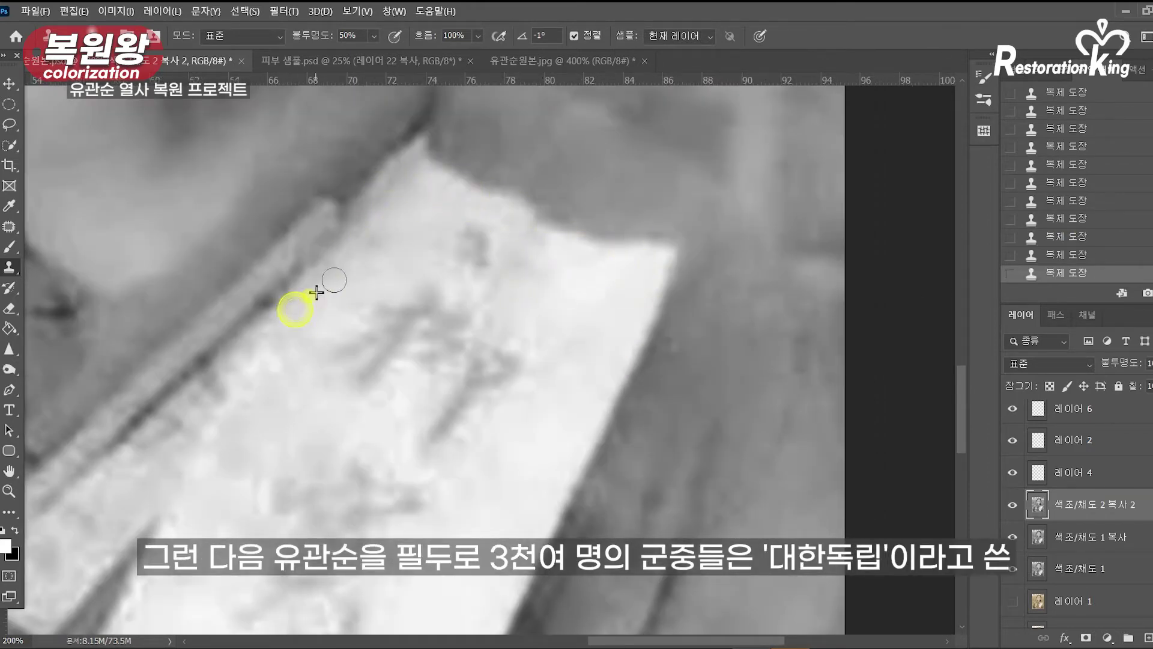
click(261, 336)
drag(236, 369, 265, 324)
alt+click(326, 407)
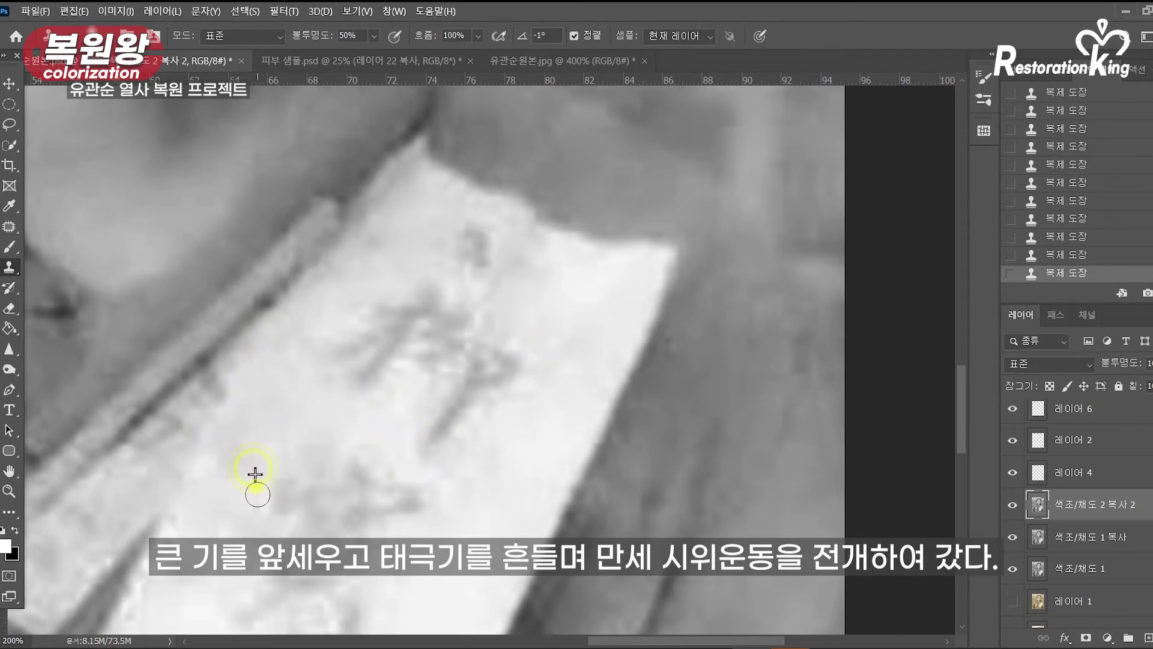
Step: Clean up the blotches on the strip's folded side piece and around its pointed dark notch with cloned paper texture
alt+click(199, 472)
drag(208, 461, 225, 452)
drag(216, 511, 260, 394)
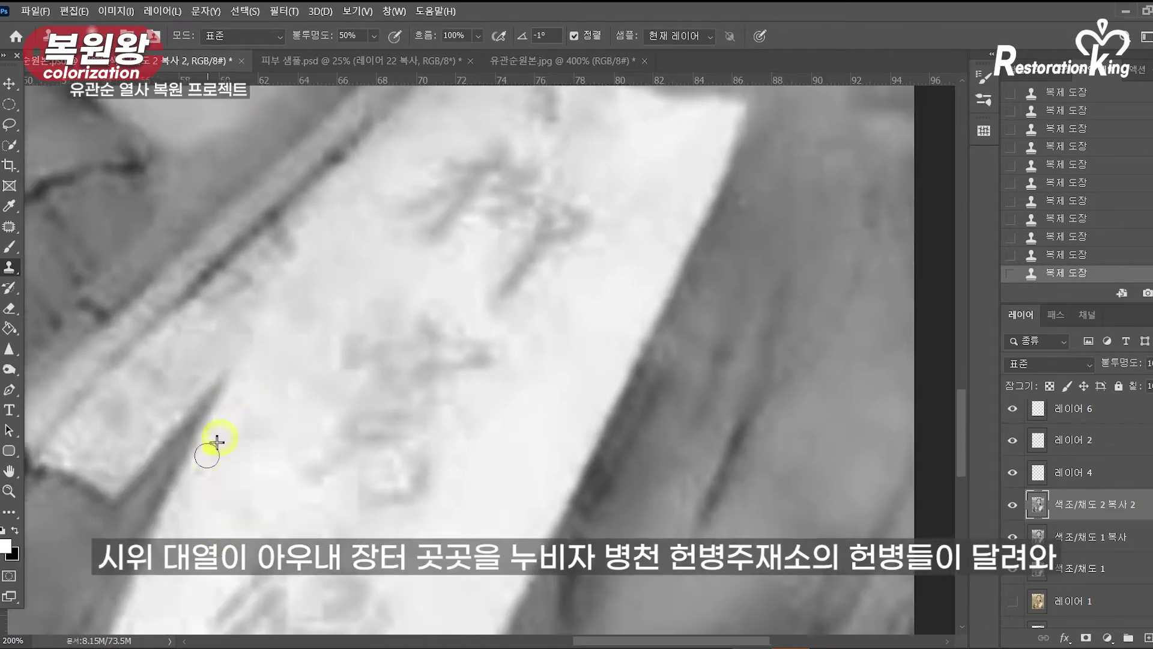
alt+click(77, 452)
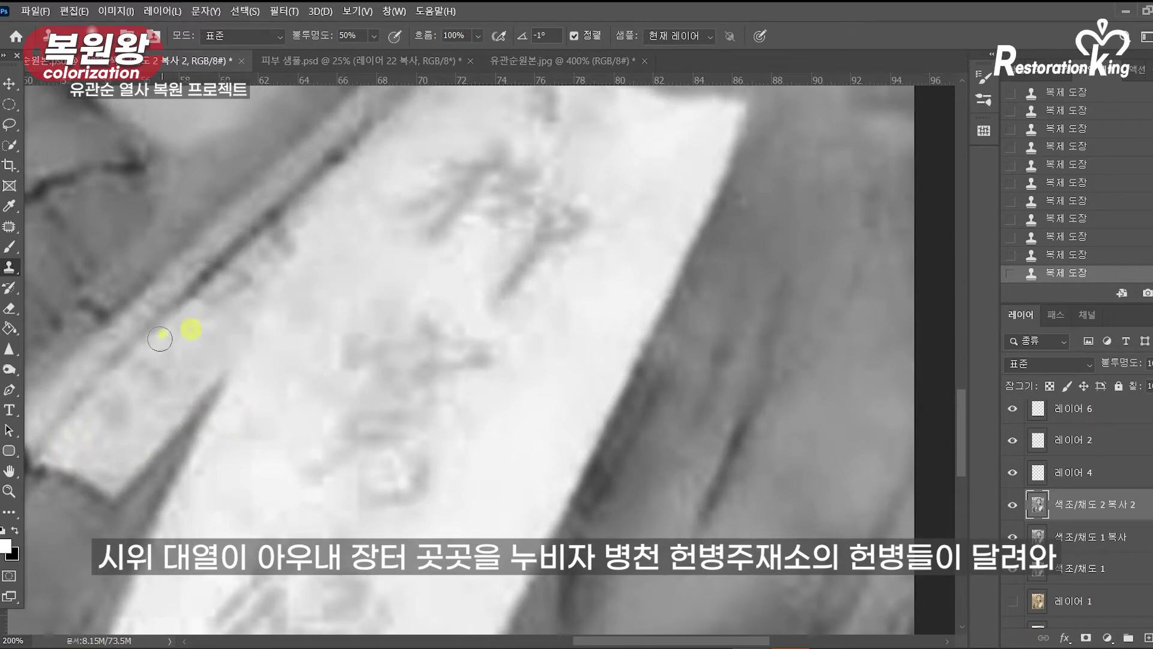
drag(230, 452, 227, 418)
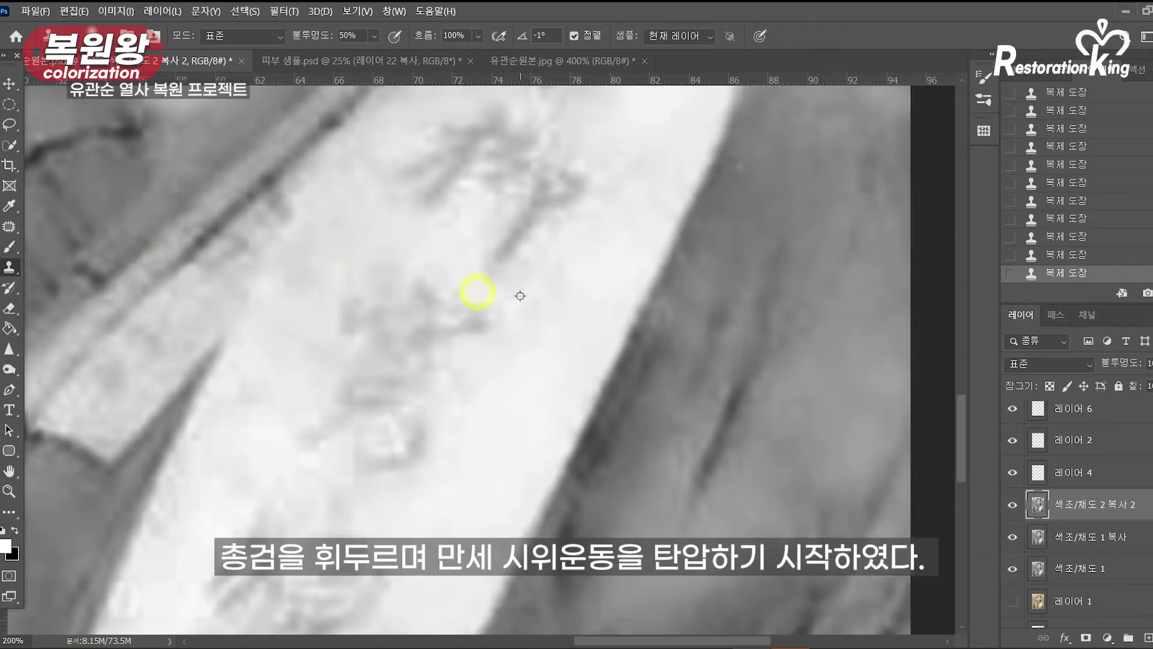
Step: Clone away the uneven tones along the strip's lower left-hand edge and bottom end
drag(493, 384, 563, 214)
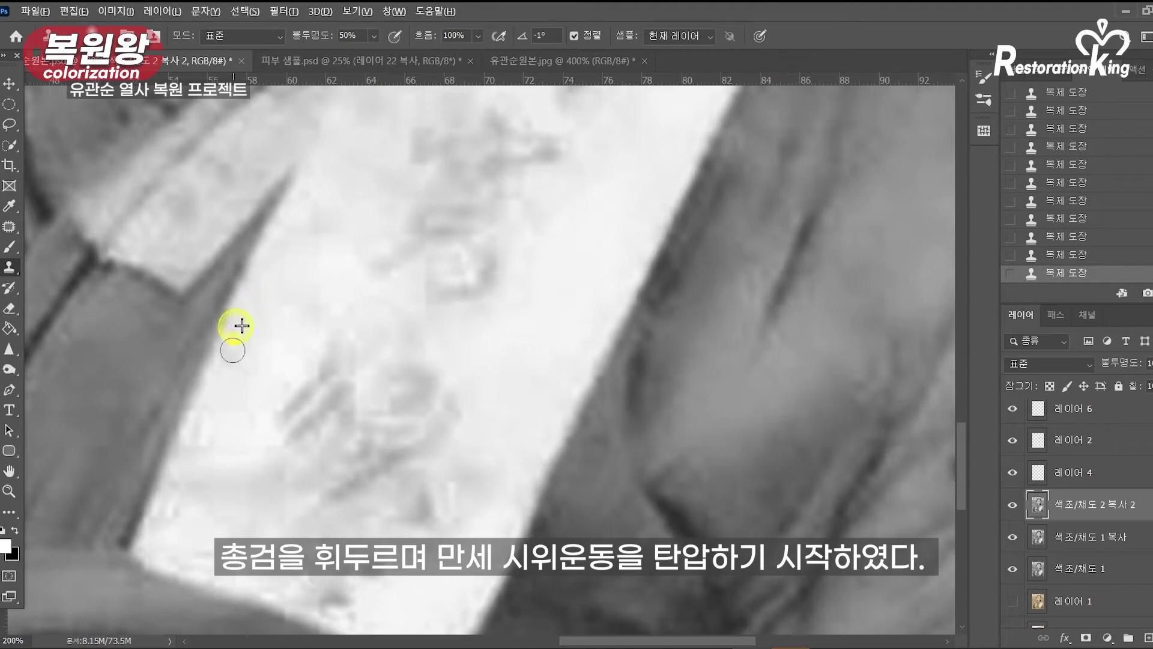
click(200, 419)
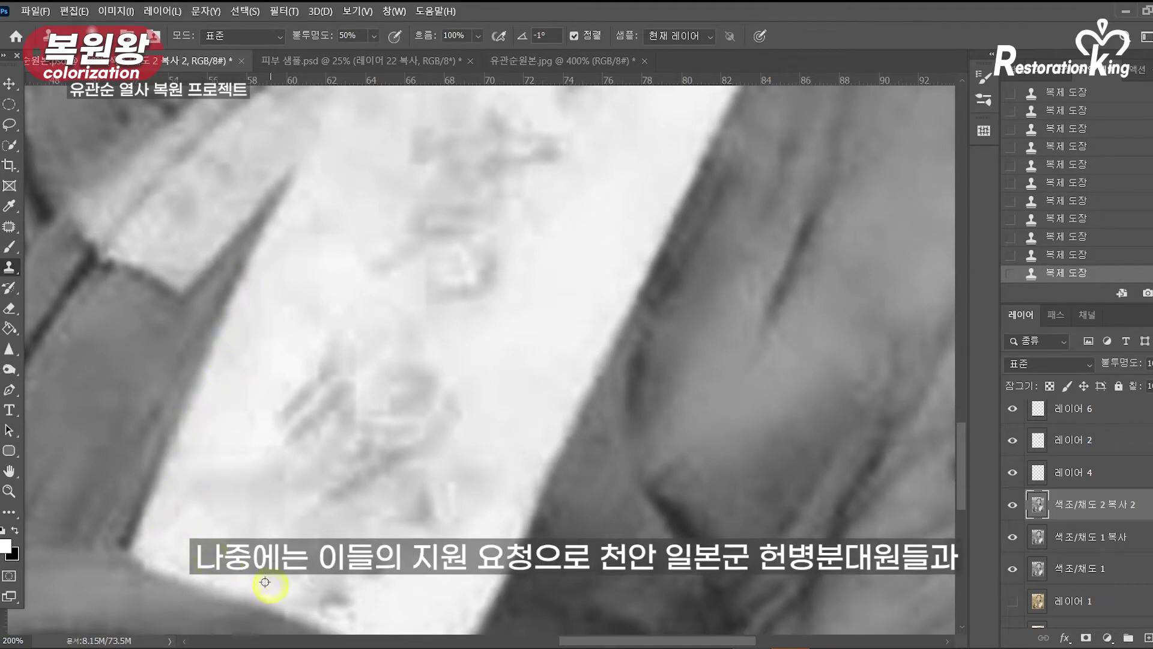
drag(224, 242, 362, 481)
alt+click(318, 300)
click(384, 380)
key(s)
click(296, 335)
Step: Clone away specks and uneven tones in the window panes and ledge to the left of and above the head
key(z)
alt+click(348, 342)
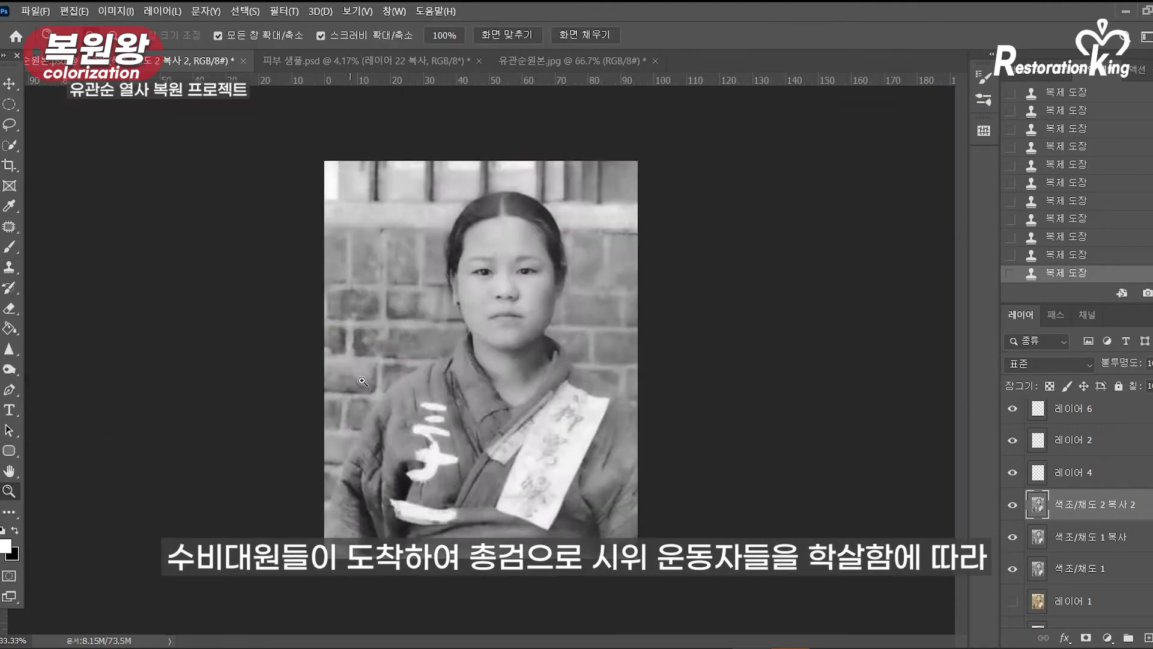
click(484, 452)
click(432, 450)
drag(445, 198, 213, 438)
drag(111, 209, 318, 416)
click(317, 416)
alt+click(308, 378)
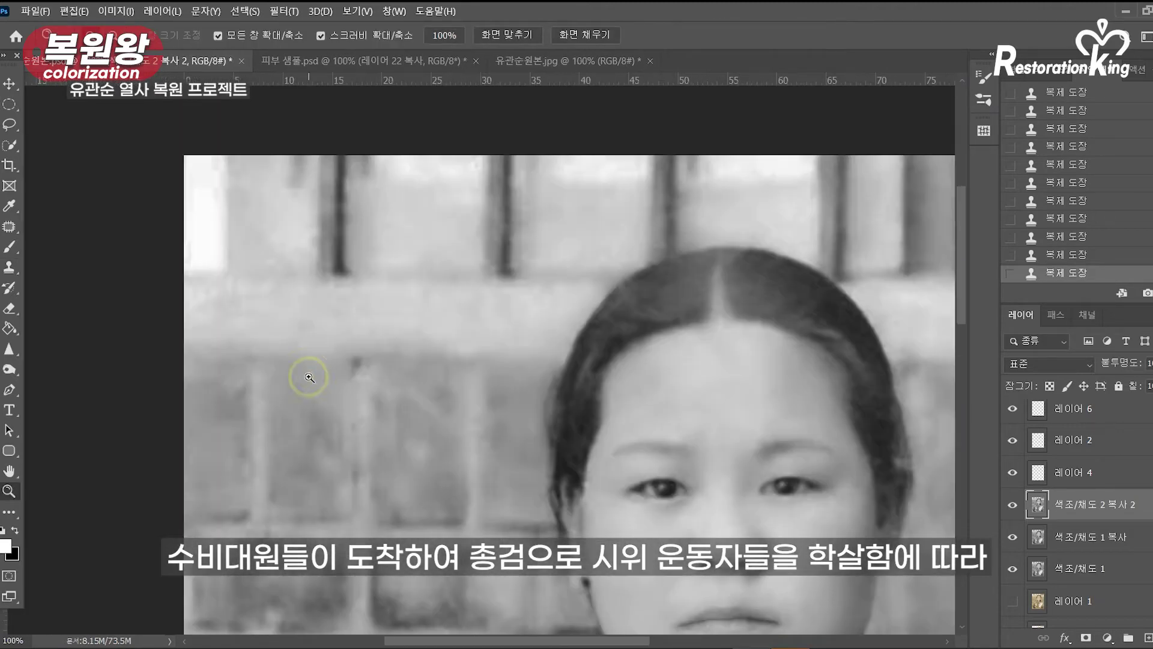
key(s)
click(270, 261)
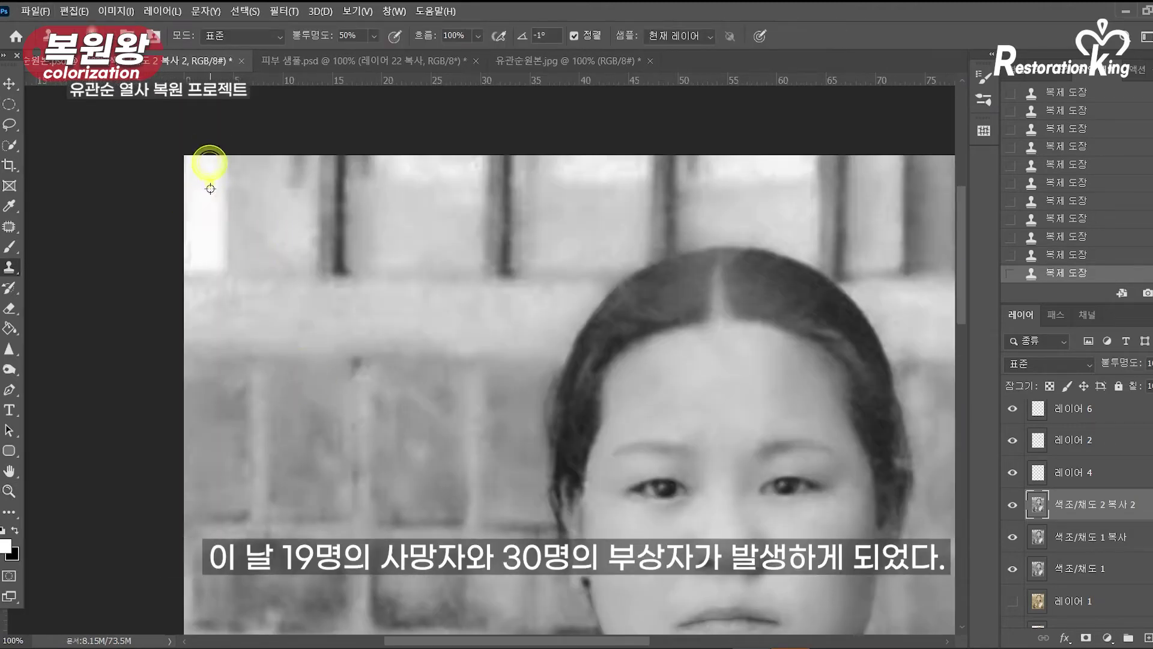
alt+click(285, 286)
click(535, 211)
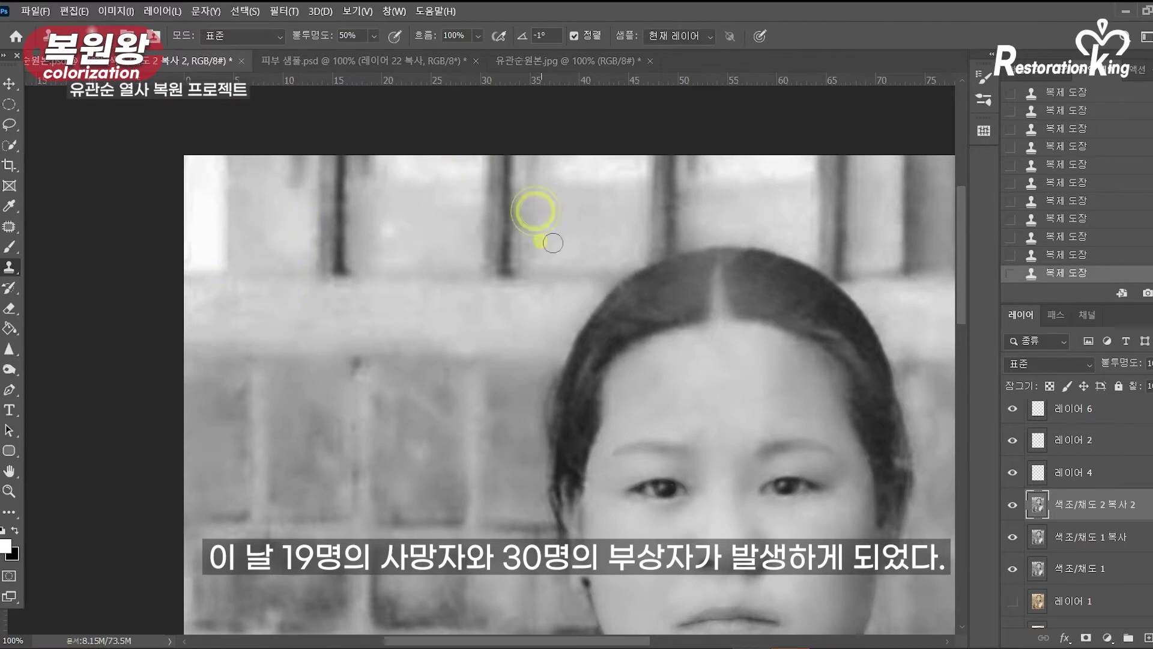
click(389, 223)
click(540, 193)
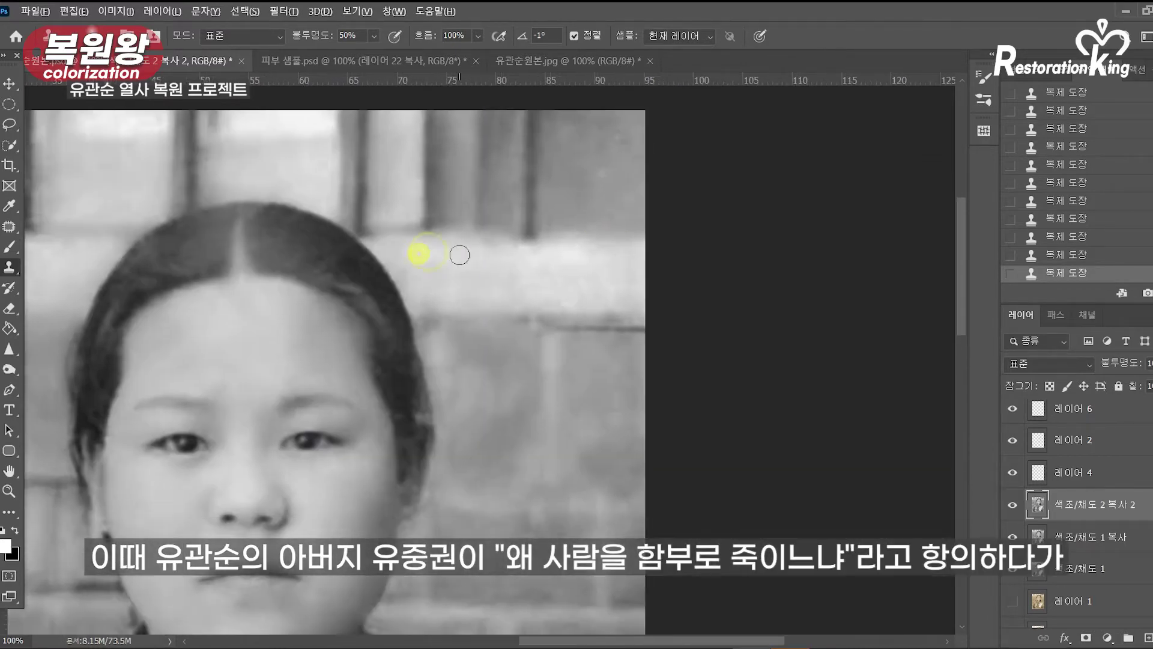
Step: Clone out blemishes on the ledge and window right of the head and on the brick wall left of it
click(554, 282)
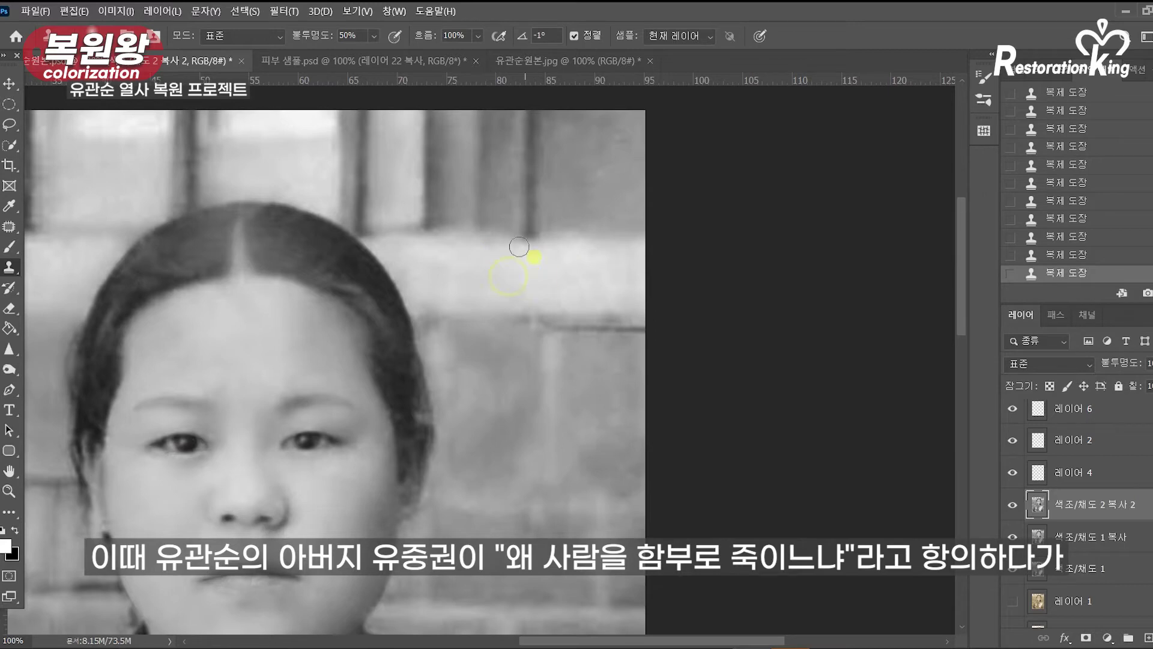
click(592, 124)
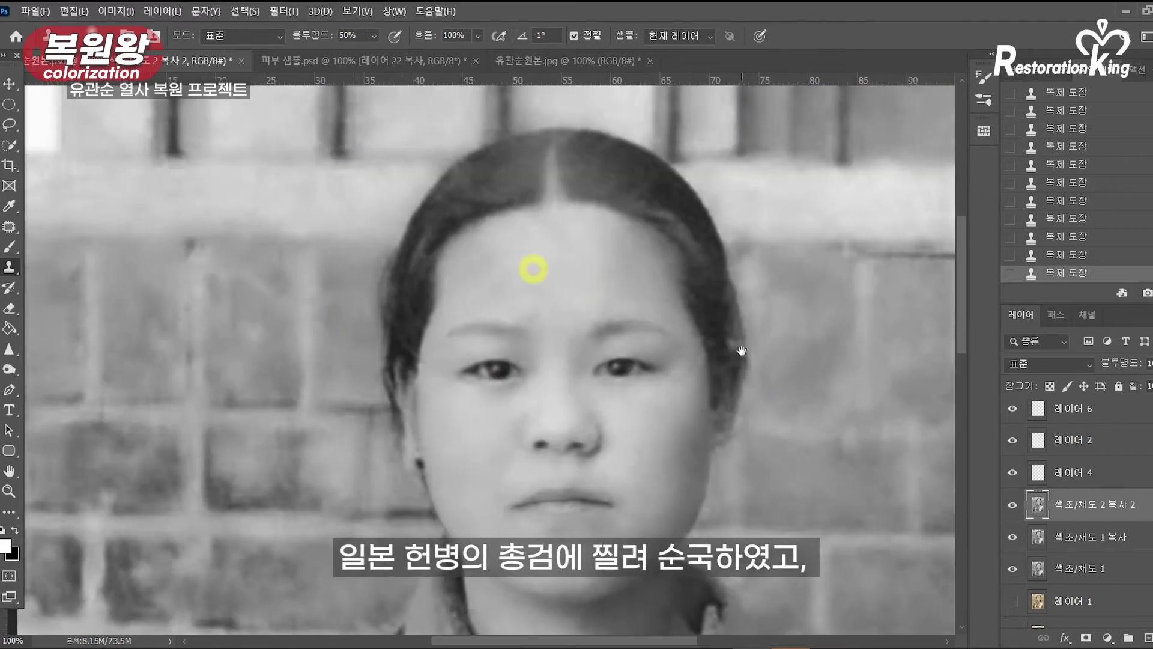
drag(742, 351, 739, 350)
alt+click(353, 299)
click(381, 240)
click(237, 265)
click(140, 276)
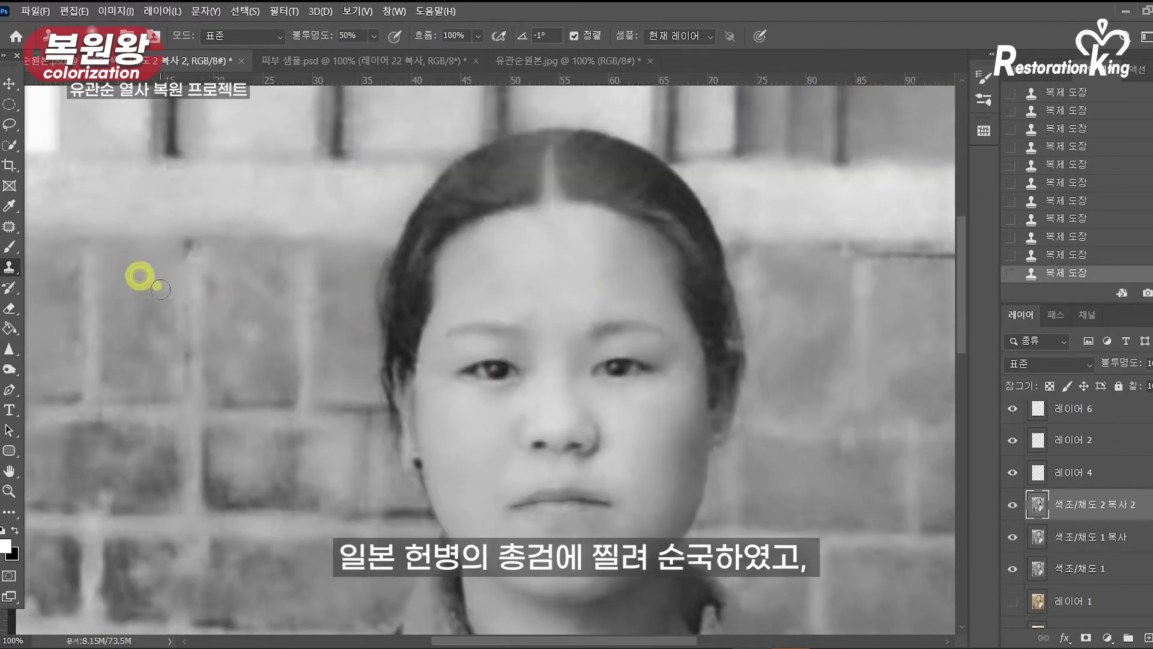
click(85, 283)
Step: Smooth the window panes and the edges of the dark bars above the head with cloned texture
drag(381, 224, 354, 315)
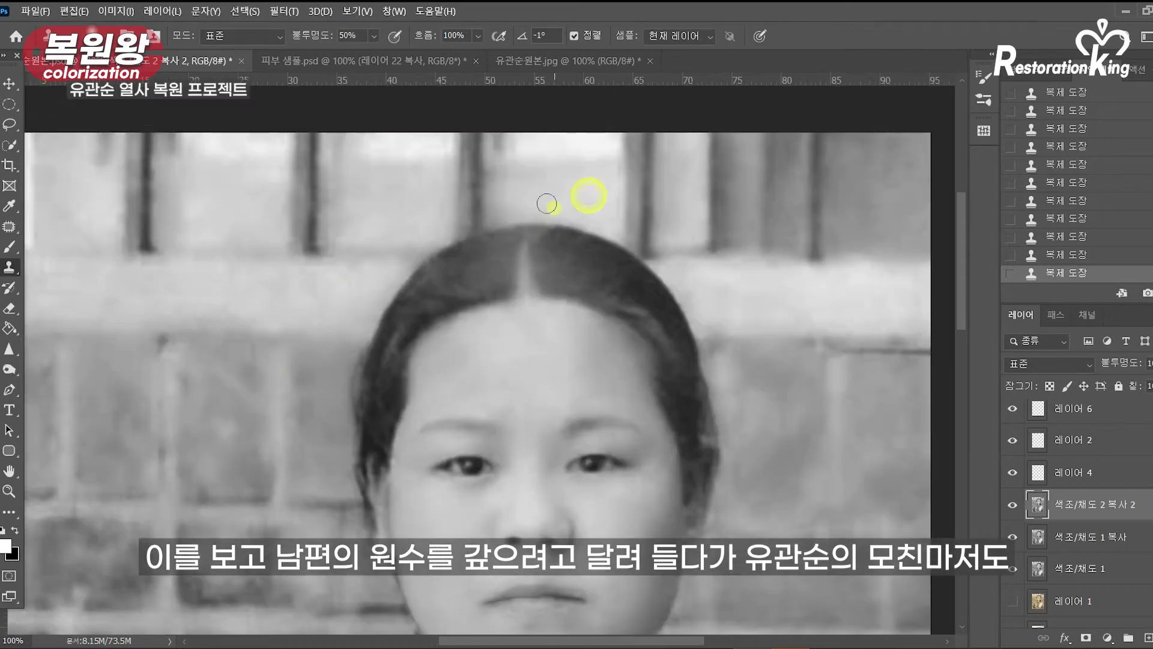
click(437, 215)
click(329, 238)
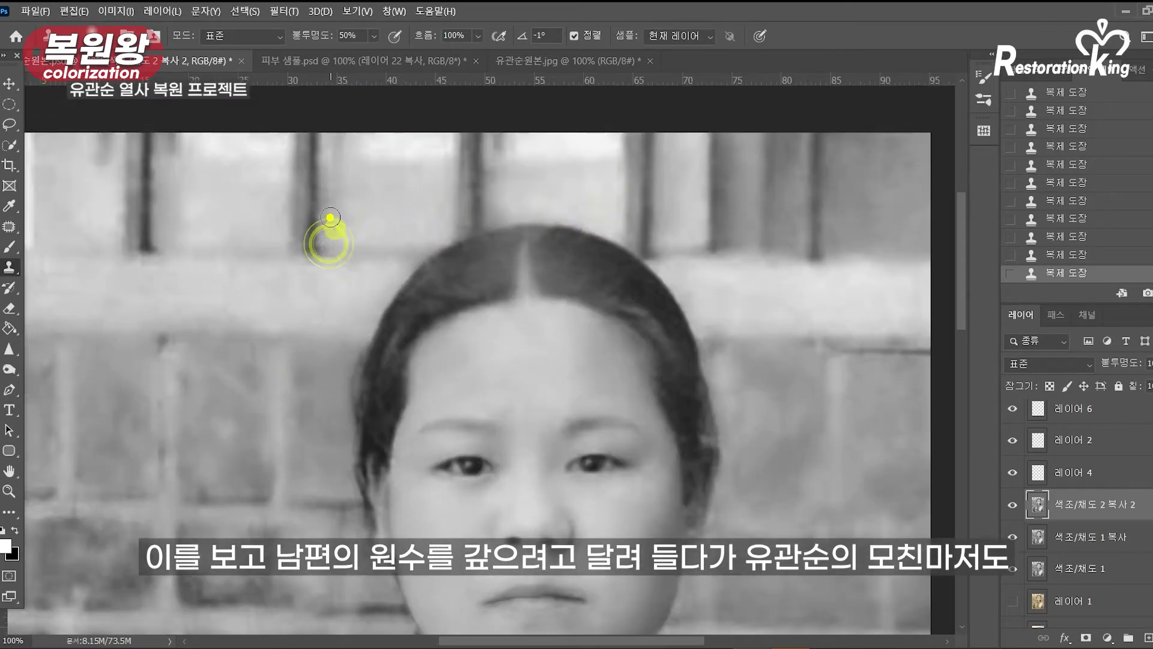
Step: Clone clean white over the rough areas of the white brush marks and lower white band on the jacket
scroll(186, 339, down, 10)
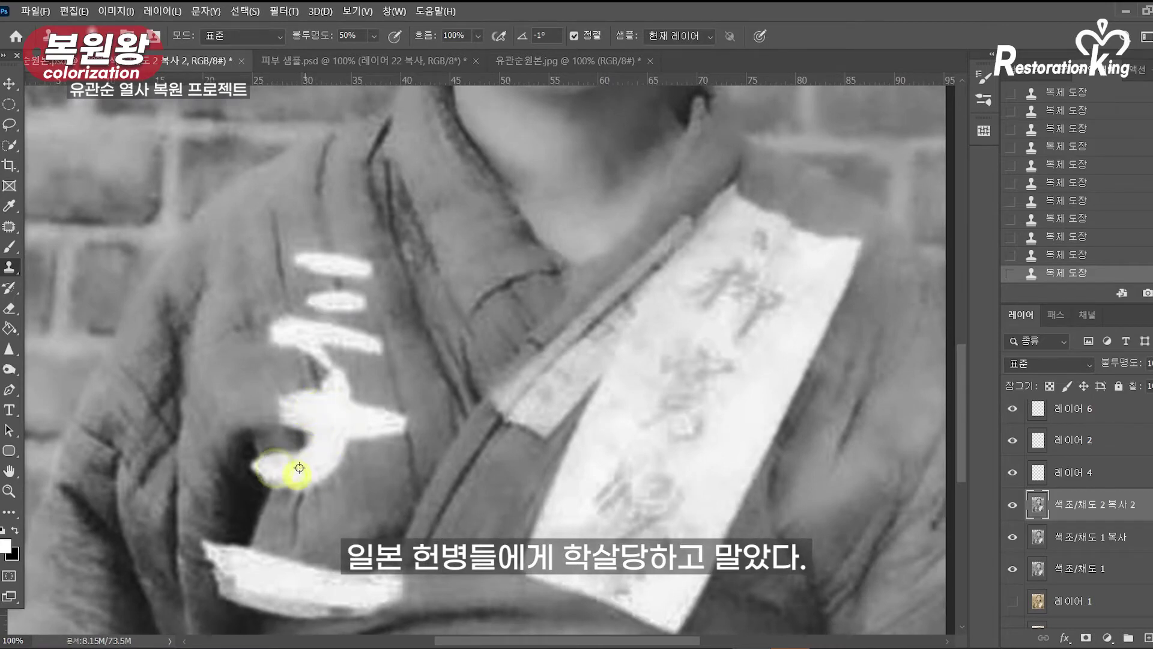
click(369, 417)
click(304, 416)
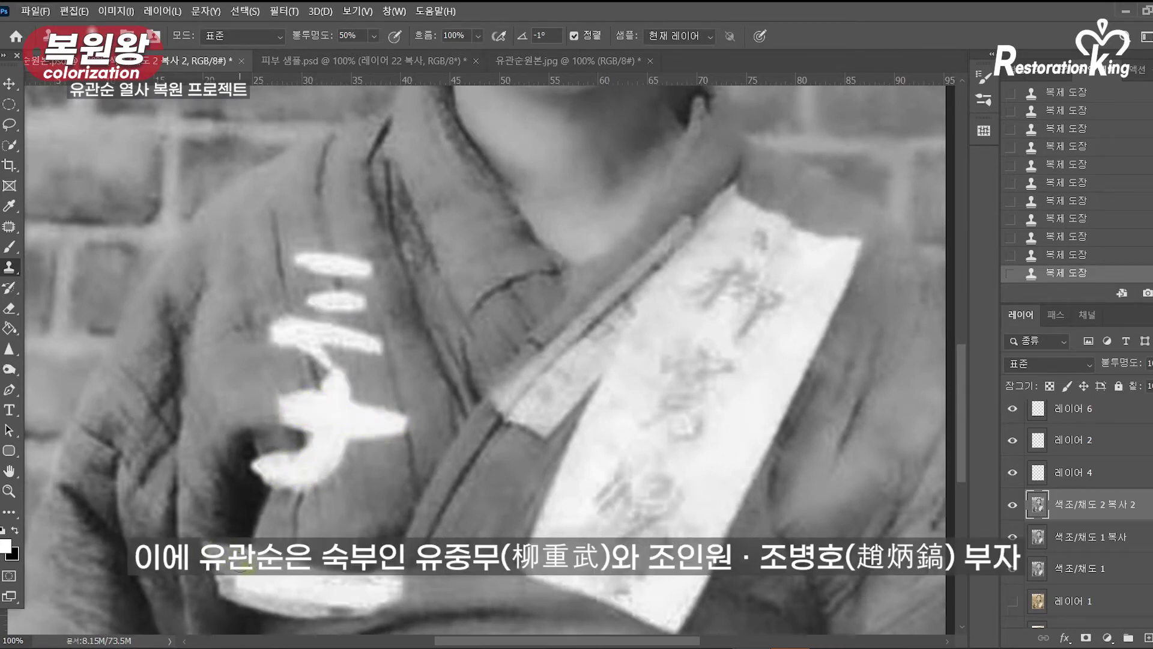
click(282, 594)
drag(248, 585, 257, 579)
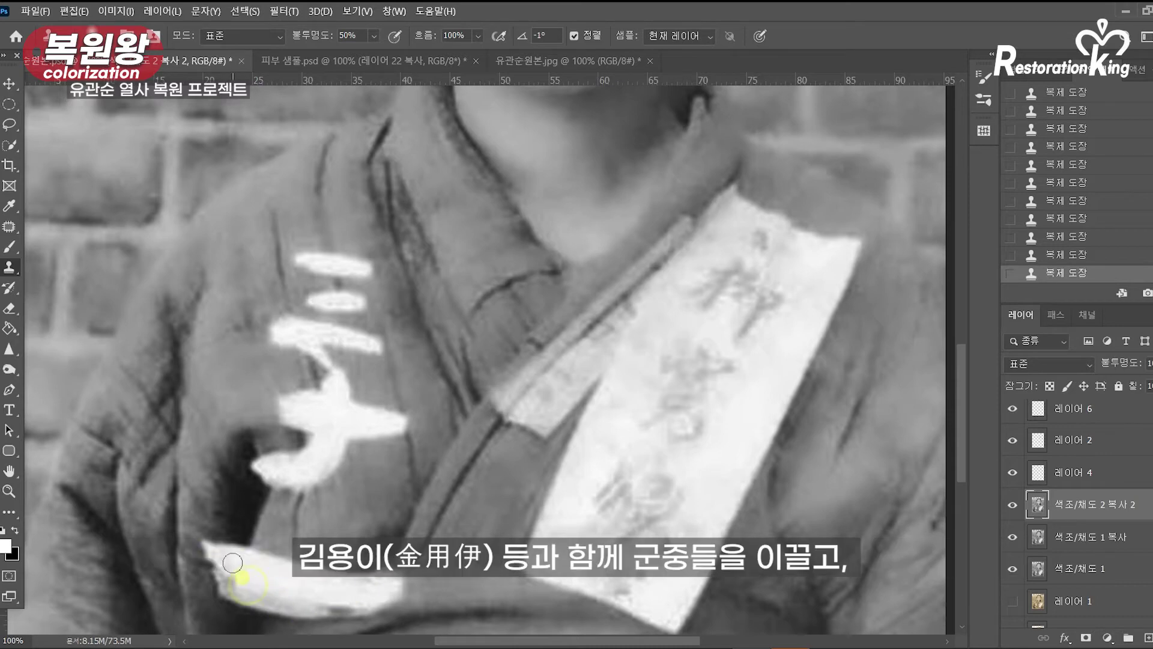
Step: Clone clean white over the remaining rough spots of the upper white brush marks on the jacket
mouse_move(439, 551)
mouse_down()
mouse_move(316, 368)
mouse_move(286, 522)
mouse_move(515, 435)
mouse_up()
drag(422, 405, 456, 427)
mouse_move(513, 384)
mouse_down()
mouse_move(543, 358)
mouse_move(529, 317)
mouse_up()
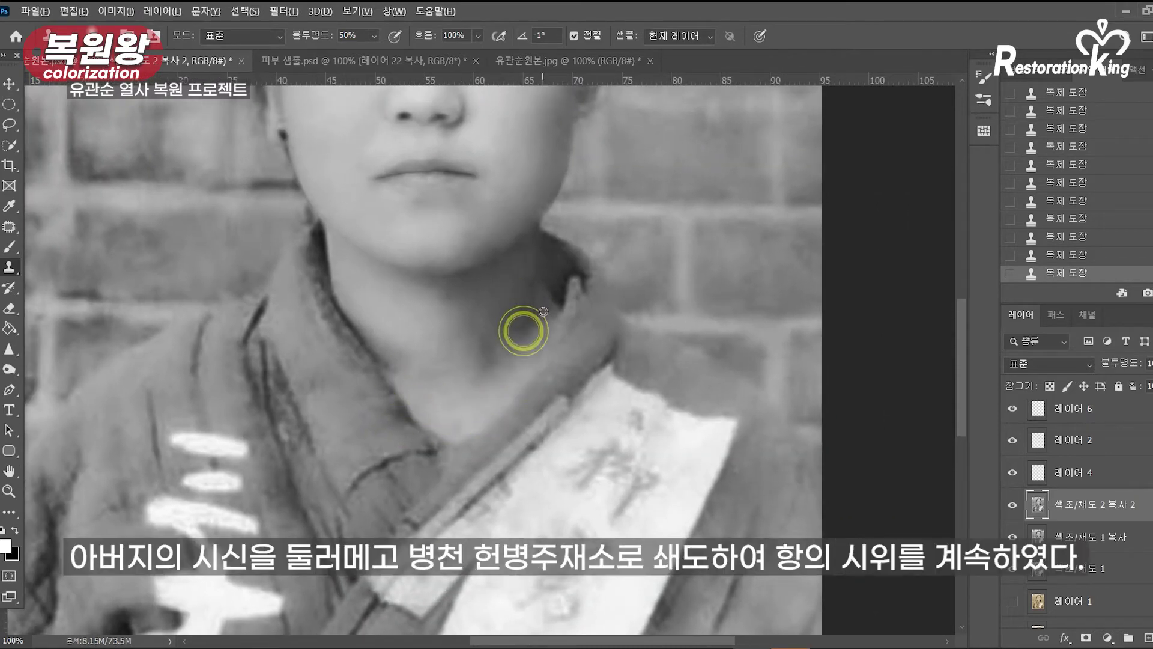
click(497, 340)
mouse_move(462, 485)
mouse_down()
mouse_move(572, 419)
mouse_move(550, 311)
mouse_up()
click(273, 345)
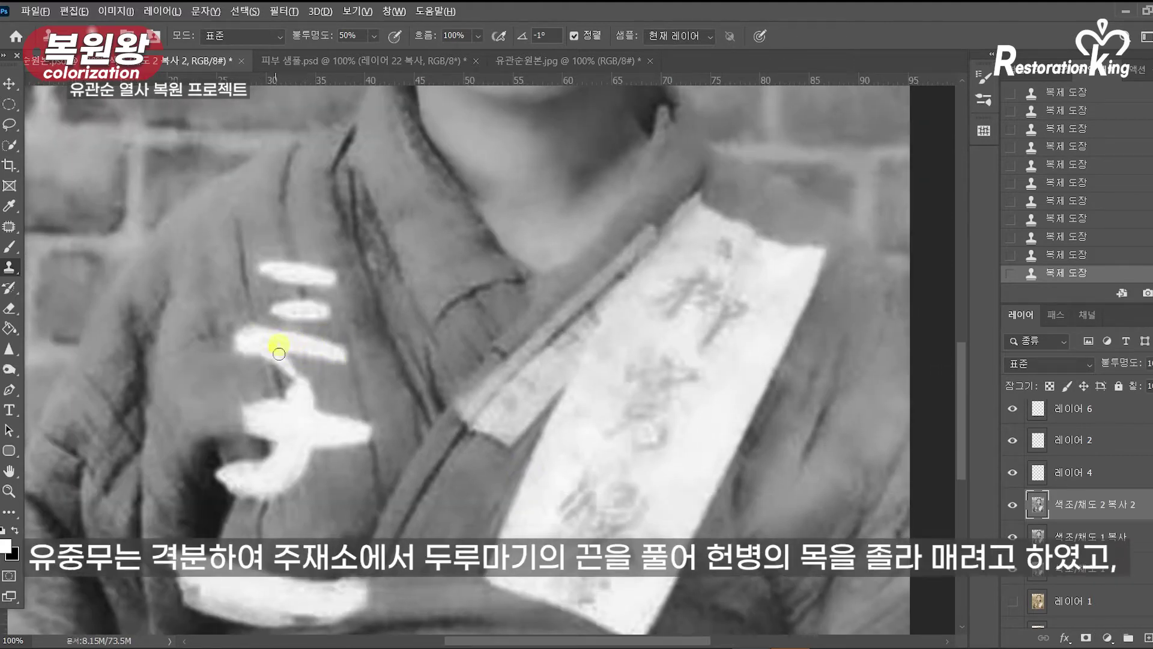
drag(322, 313, 314, 312)
alt+click(301, 311)
Step: Examine the lower jacket and the whole portrait for remaining blemishes
drag(352, 378, 332, 216)
drag(334, 453, 361, 324)
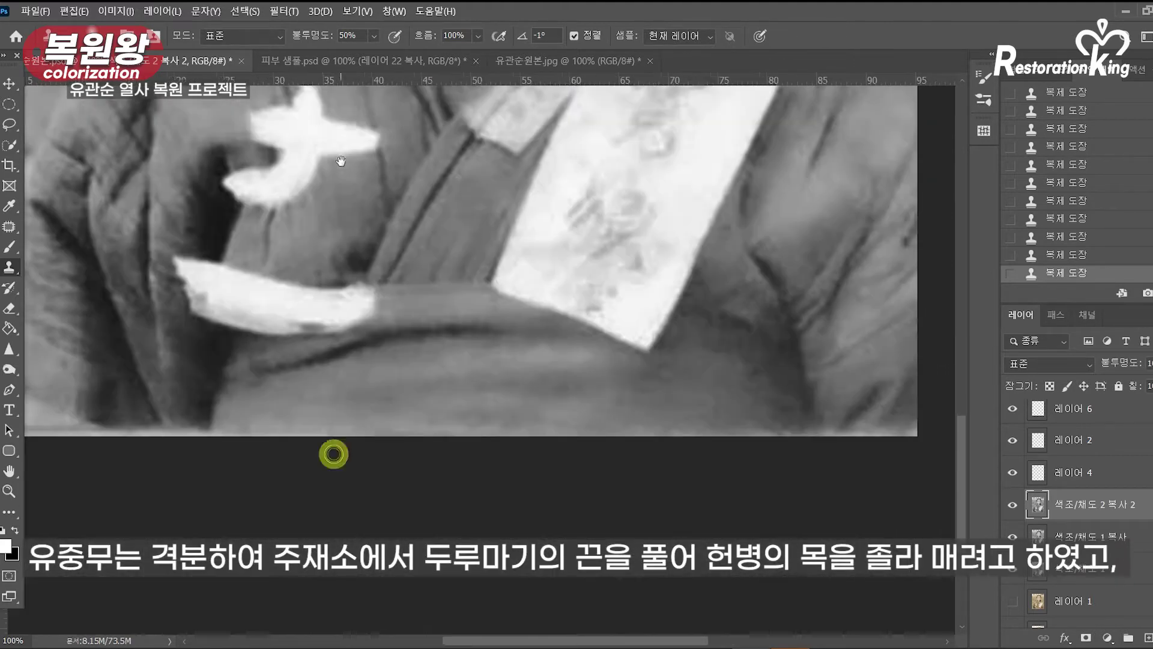
drag(288, 180, 343, 463)
key(z)
alt+click(524, 335)
alt+click(524, 335)
drag(555, 308, 520, 381)
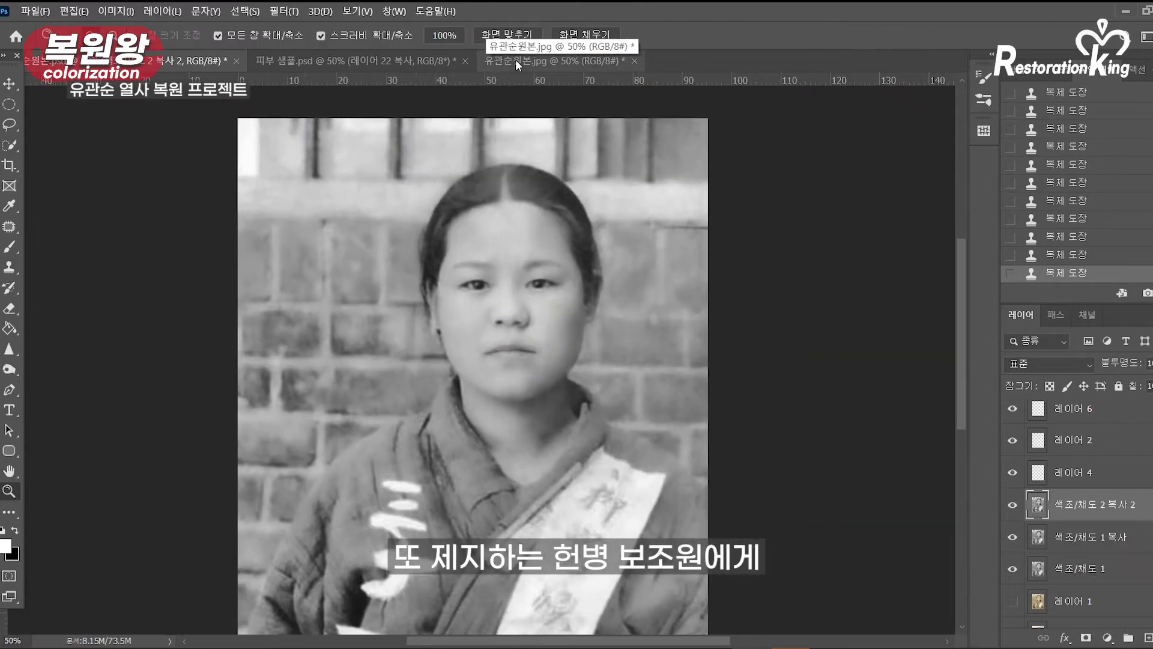
Step: Select a circular area around the woman's head in the front-view photo of the original record card
click(516, 60)
click(495, 350)
click(14, 108)
key(ctrl+d)
drag(592, 308, 710, 427)
drag(658, 380, 648, 365)
Step: Copy the circled head from the original card into the restoration document, placing it beside the restored face
key(v)
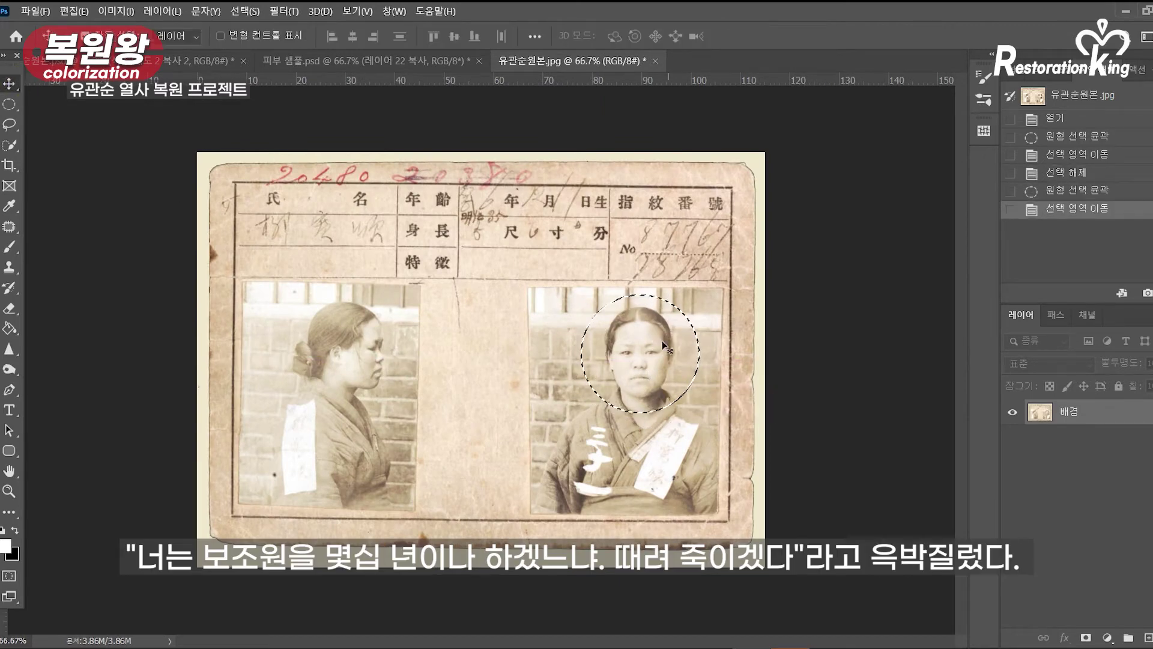
click(380, 59)
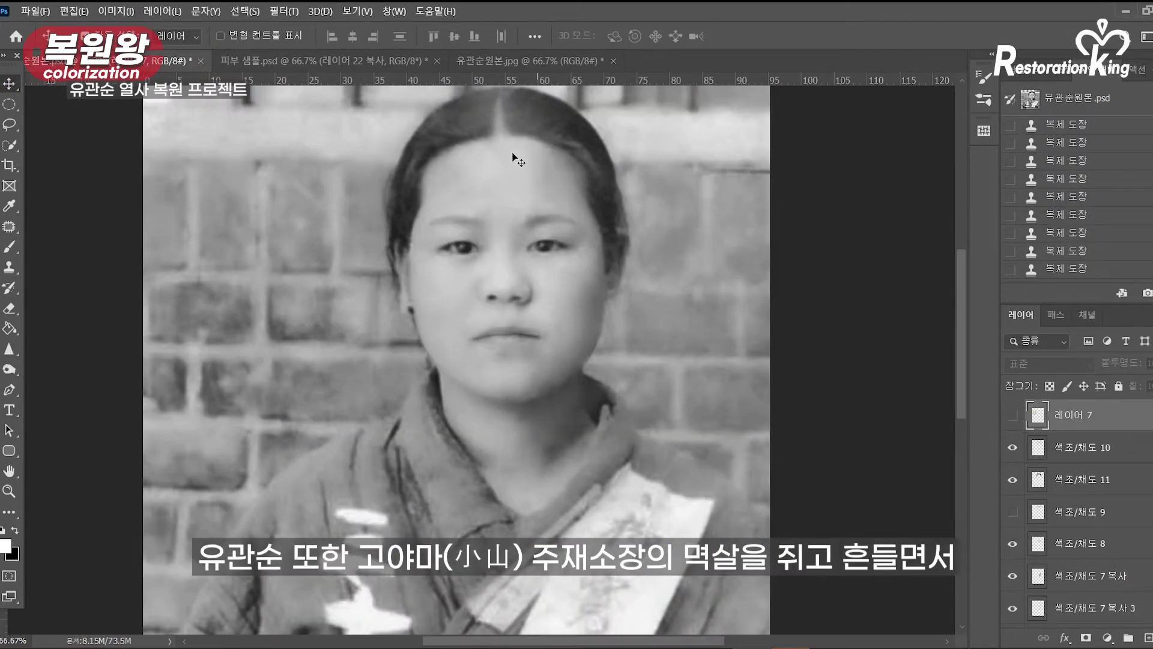
click(481, 62)
drag(640, 359, 305, 242)
drag(304, 241, 276, 263)
Step: Enlarge the circular head inset and position it on the wall to the left of the restored face
key(ctrl+t)
drag(332, 313, 428, 407)
drag(360, 288, 305, 249)
key(Return)
Step: Compare the restored face with the circular inset of the original photo at several magnifications
click(8, 491)
click(334, 409)
drag(476, 373, 518, 517)
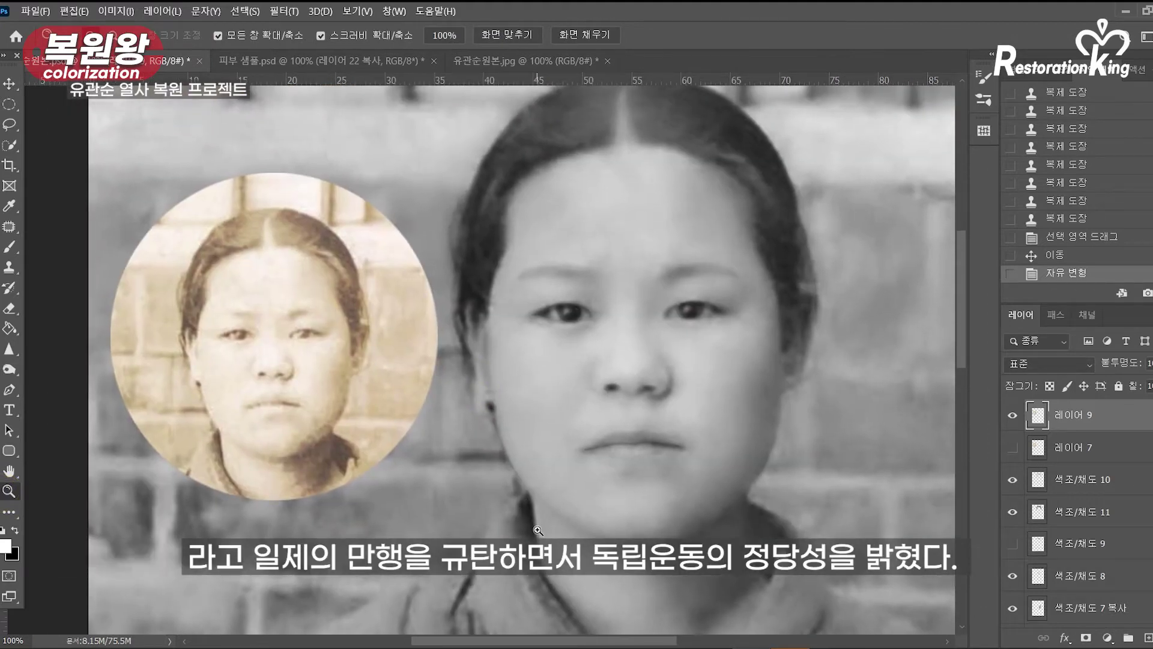
alt+click(551, 415)
alt+click(551, 415)
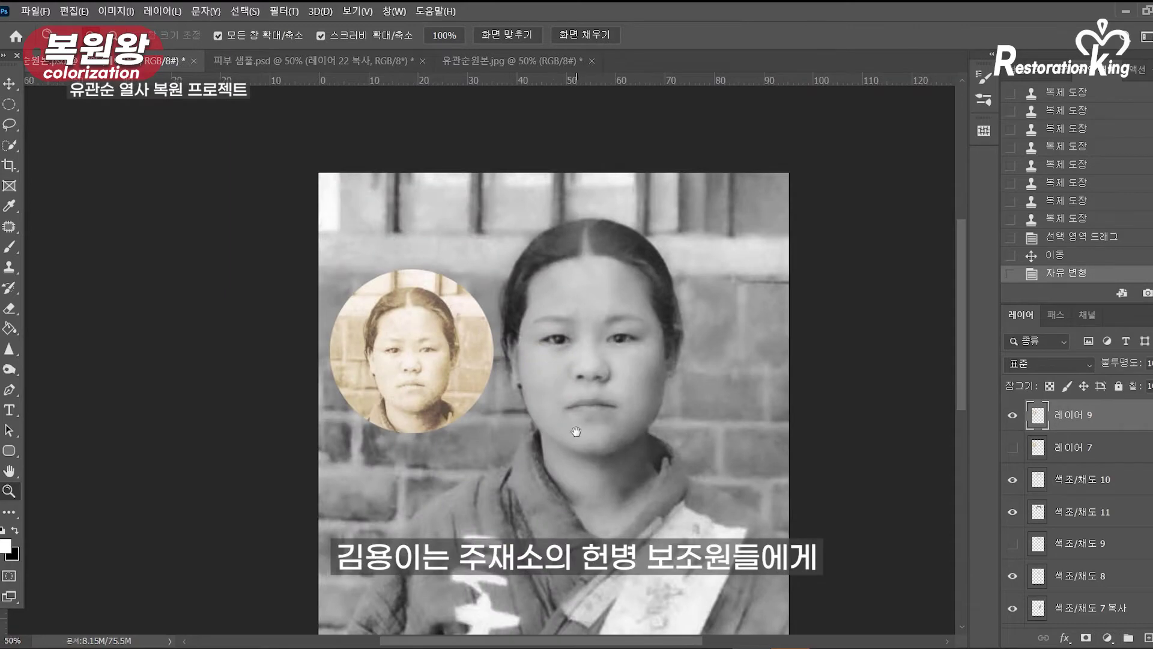
drag(577, 430, 542, 348)
alt+click(543, 348)
click(543, 347)
drag(466, 340, 611, 369)
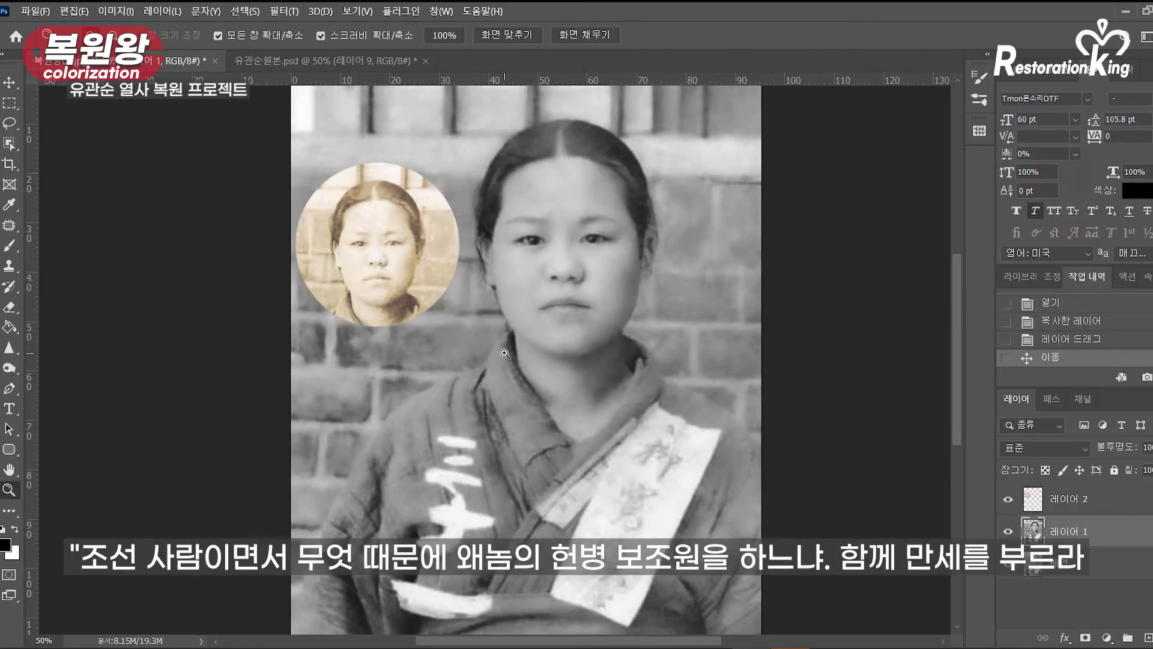
Step: Hide the layer with the circular reference inset in the flattened restoration document
click(503, 359)
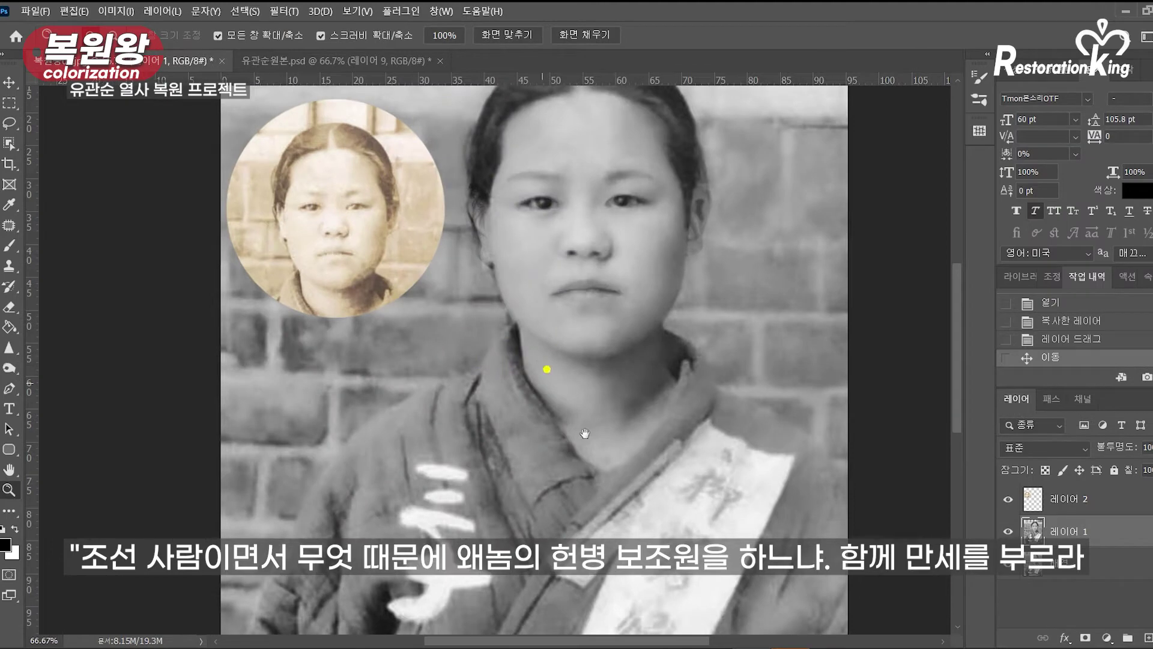
drag(542, 361, 575, 487)
click(1007, 499)
drag(625, 385, 572, 354)
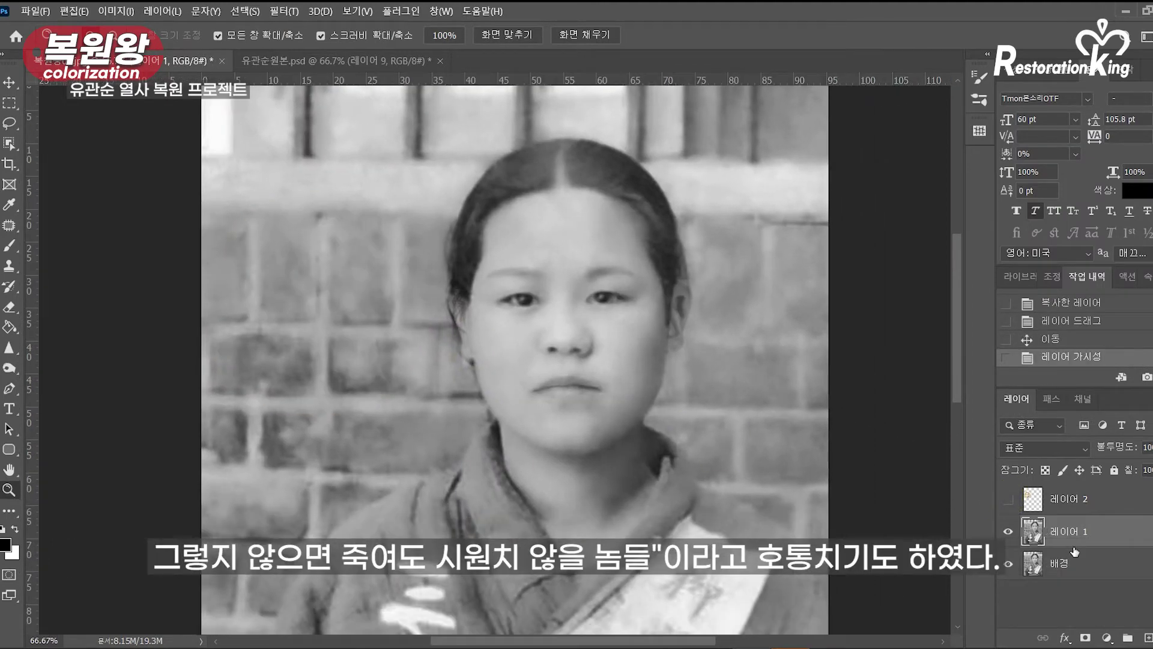
Step: Duplicate the portrait layer and apply a High Pass filter with a 45.6 pixel radius to the copy
key(ctrl+j)
click(284, 11)
mouse_move(439, 309)
click(480, 338)
drag(574, 118, 879, 265)
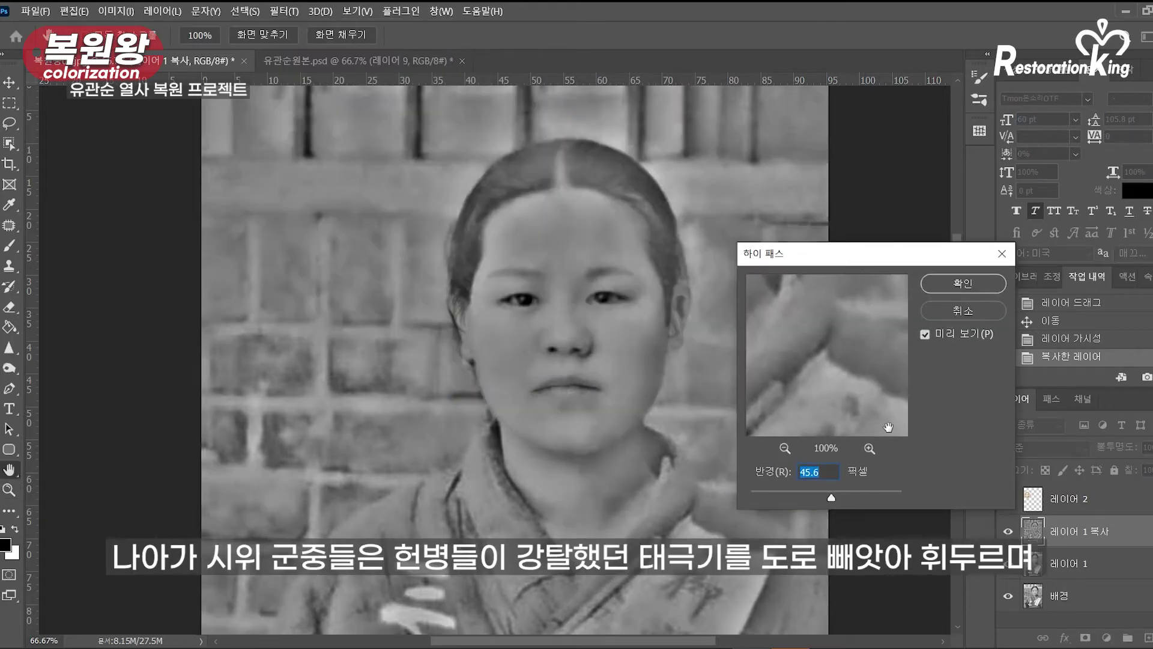
click(964, 283)
Step: Set the High Pass layer's blend mode to Soft Light and its opacity to 25%
click(1045, 447)
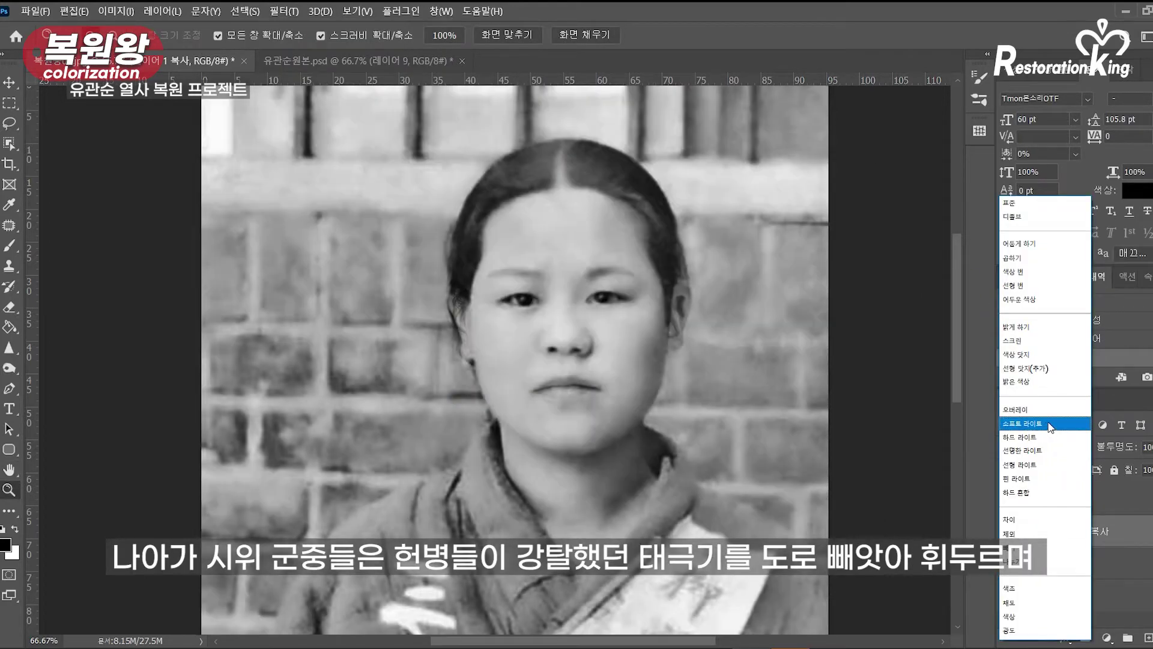
click(1049, 423)
click(1152, 447)
click(1151, 467)
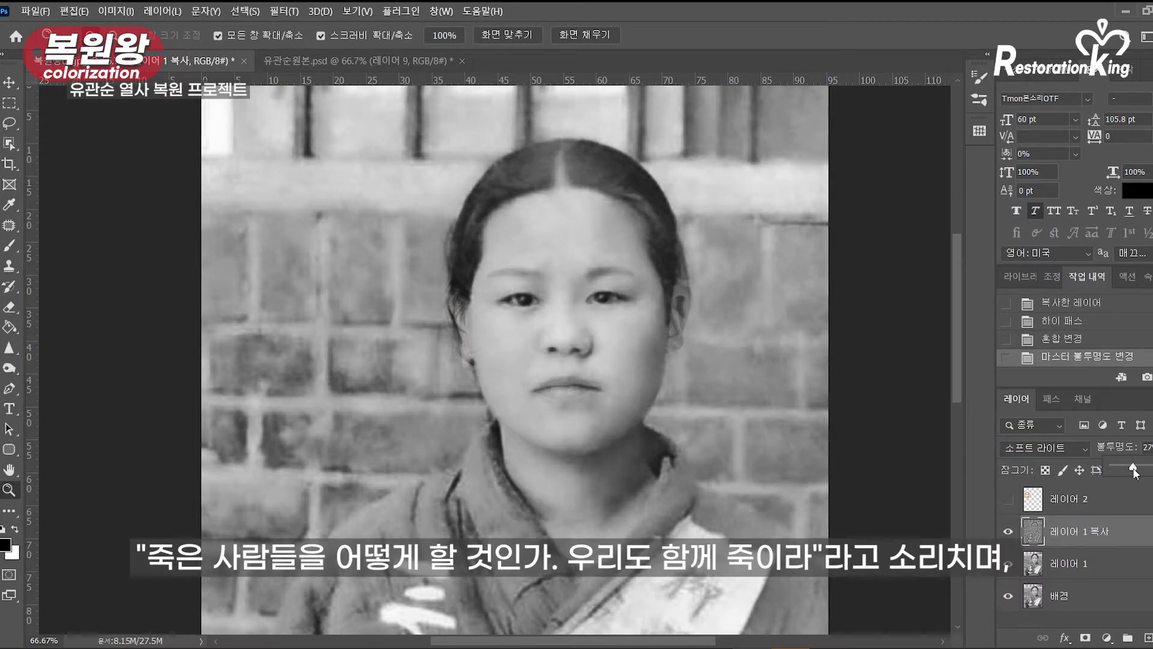
click(902, 444)
Step: Compare the portrait with and without the High Pass layer
scroll(525, 391, down, 2)
scroll(525, 391, up, 1)
drag(502, 398, 668, 399)
click(653, 361)
click(1009, 531)
click(1008, 531)
drag(681, 361, 651, 426)
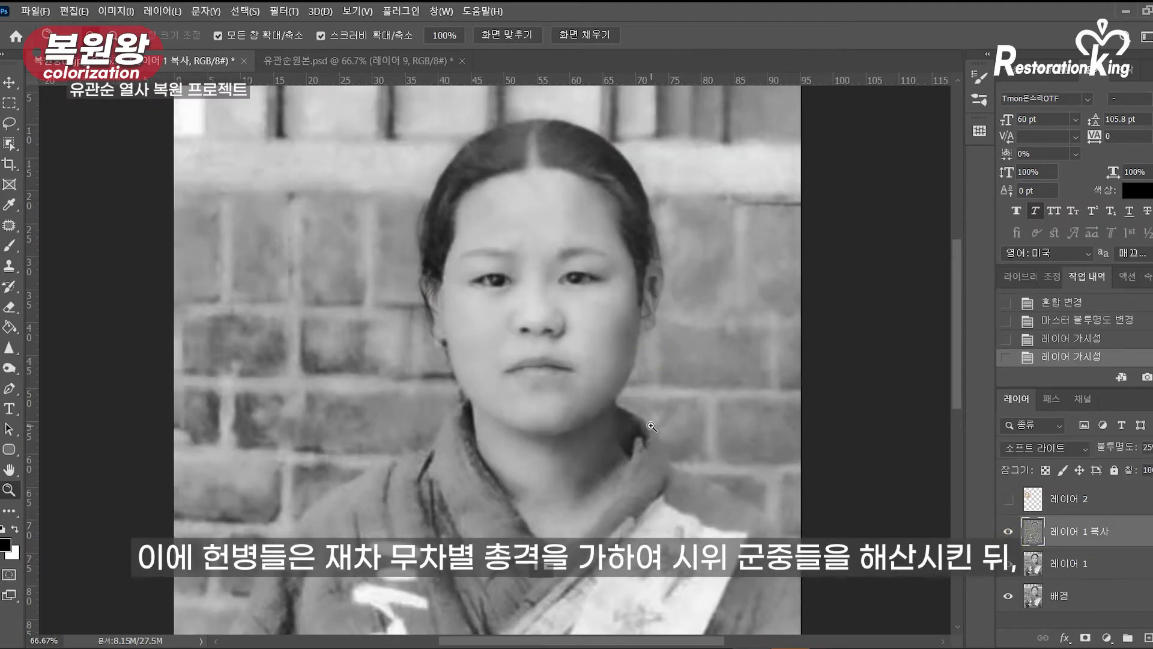
Step: Merge the High Pass layer with the portrait layer beneath it
click(1094, 569)
click(1095, 539)
shift+click(1091, 564)
right_click(1089, 566)
click(981, 451)
Step: Sharpen both eyes and eyebrows with the Sharpen tool at 40% strength
click(517, 275)
click(517, 275)
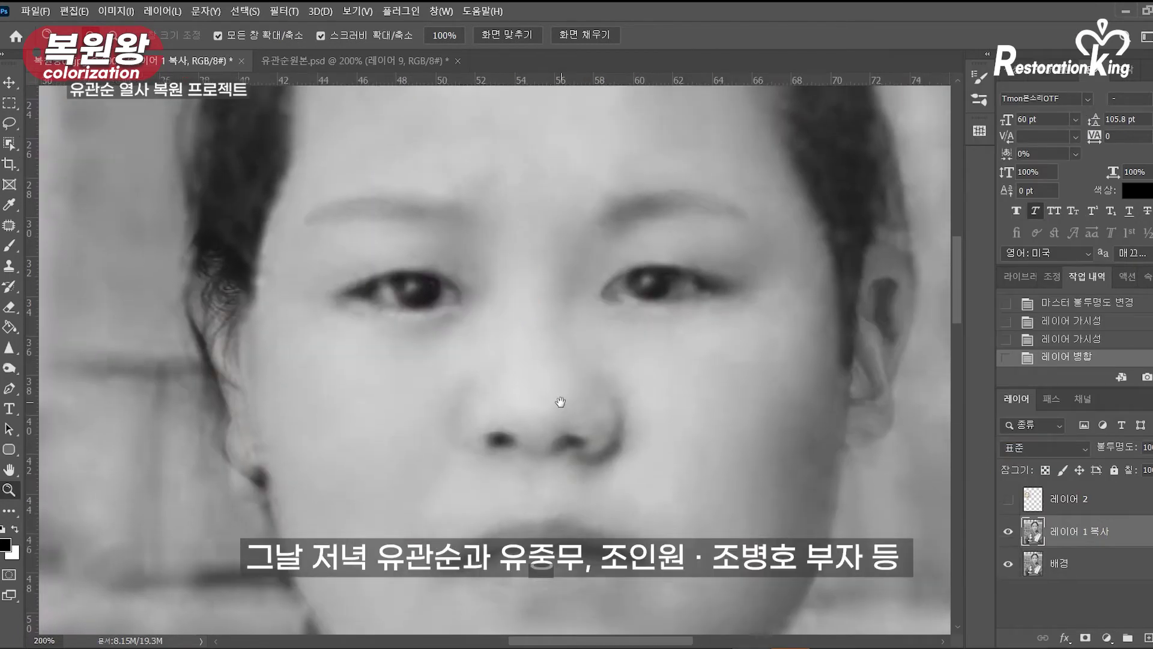
click(11, 352)
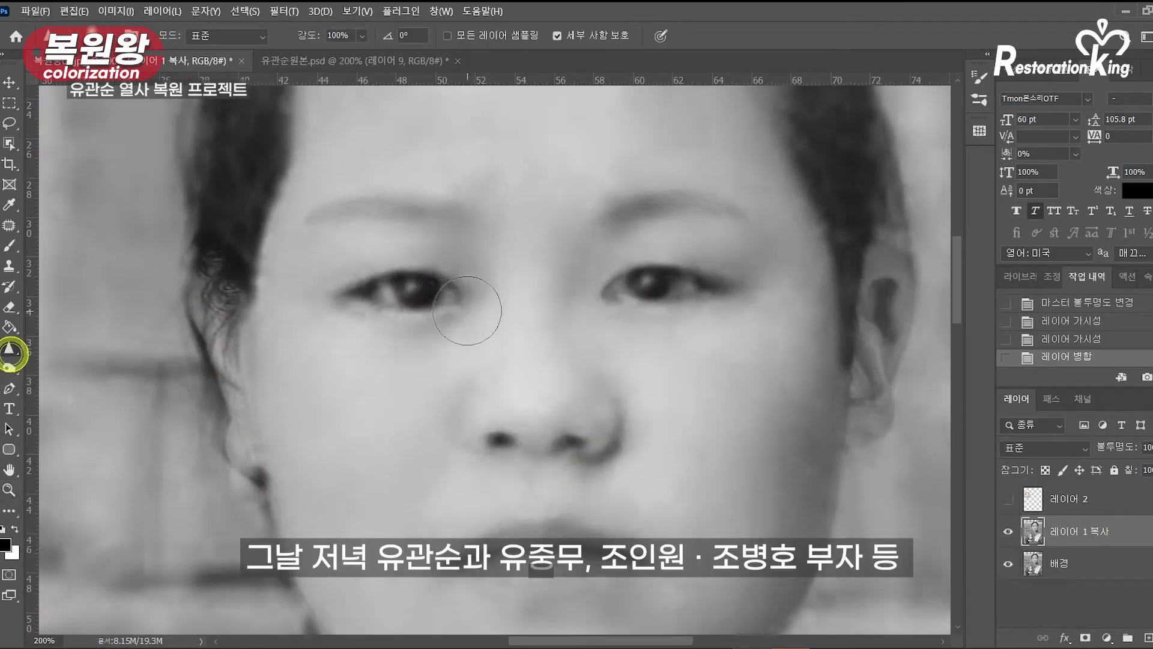
mouse_move(356, 287)
mouse_down()
mouse_move(402, 272)
mouse_move(438, 281)
mouse_up()
drag(369, 305, 354, 300)
drag(596, 292, 649, 269)
mouse_move(654, 269)
mouse_down()
mouse_move(702, 278)
mouse_move(668, 279)
mouse_up()
drag(608, 292, 646, 301)
drag(629, 207, 742, 215)
drag(444, 209, 303, 216)
Step: Sharpen the nostril and the contours of the lips with the Sharpen tool
click(485, 429)
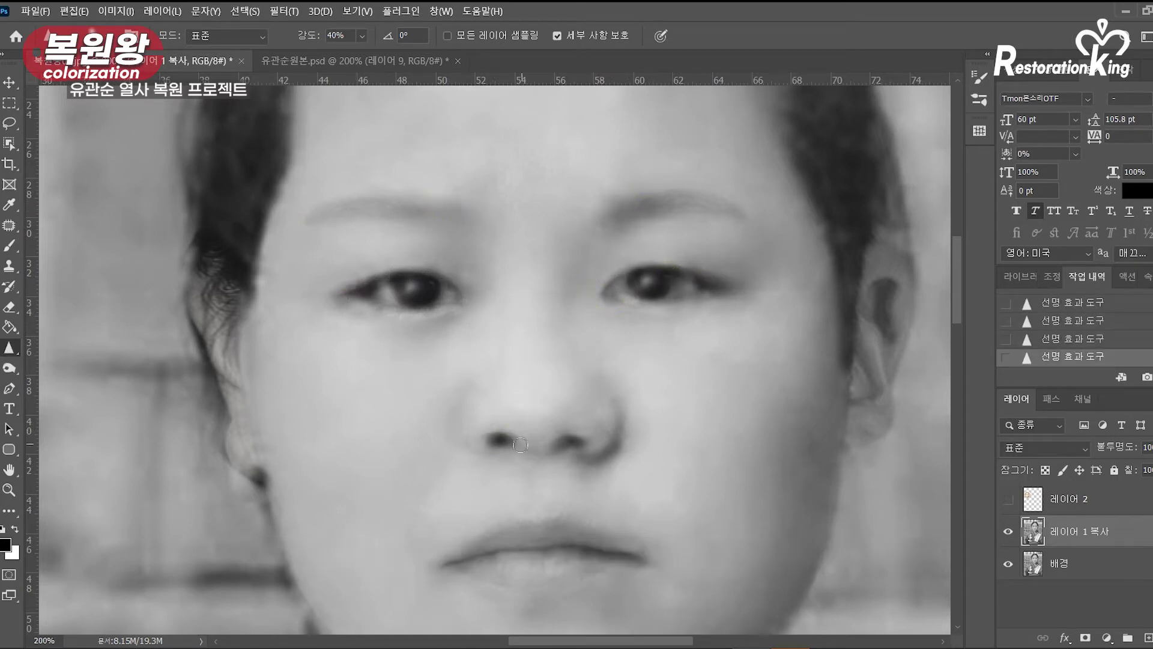
drag(509, 528, 586, 549)
drag(438, 573, 571, 573)
drag(612, 569, 635, 571)
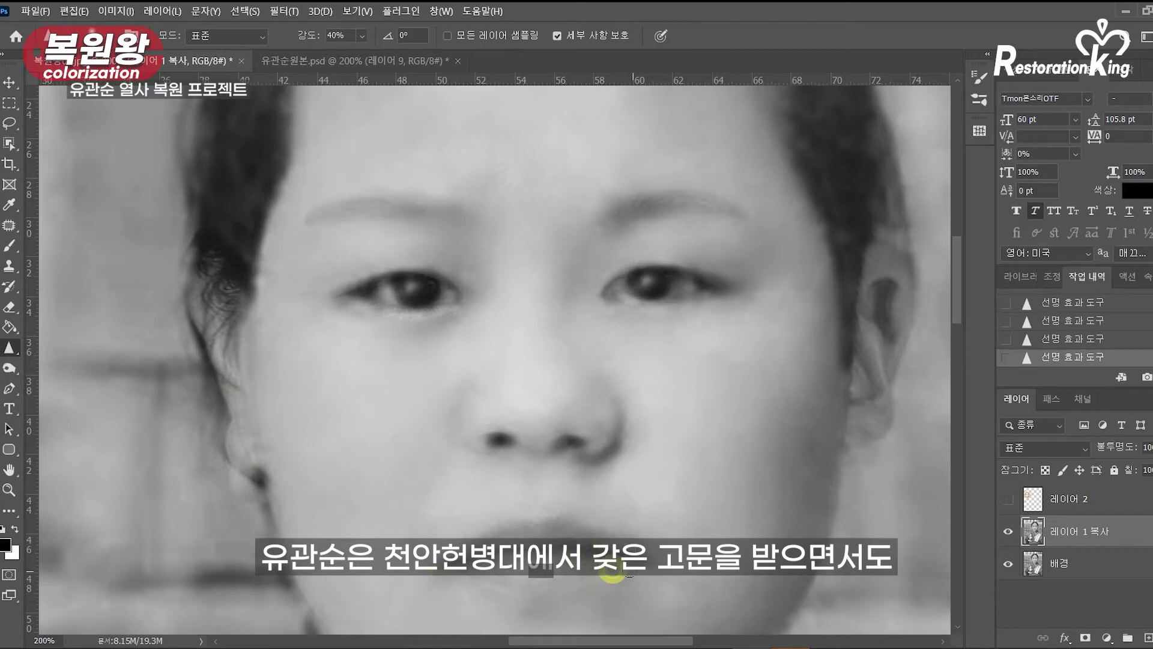
Step: Show the circular reference inset again and add a new empty layer above the sharpened portrait
key(z)
alt+click(581, 443)
alt+click(581, 443)
drag(621, 450, 574, 338)
click(535, 401)
alt+click(531, 401)
click(1008, 500)
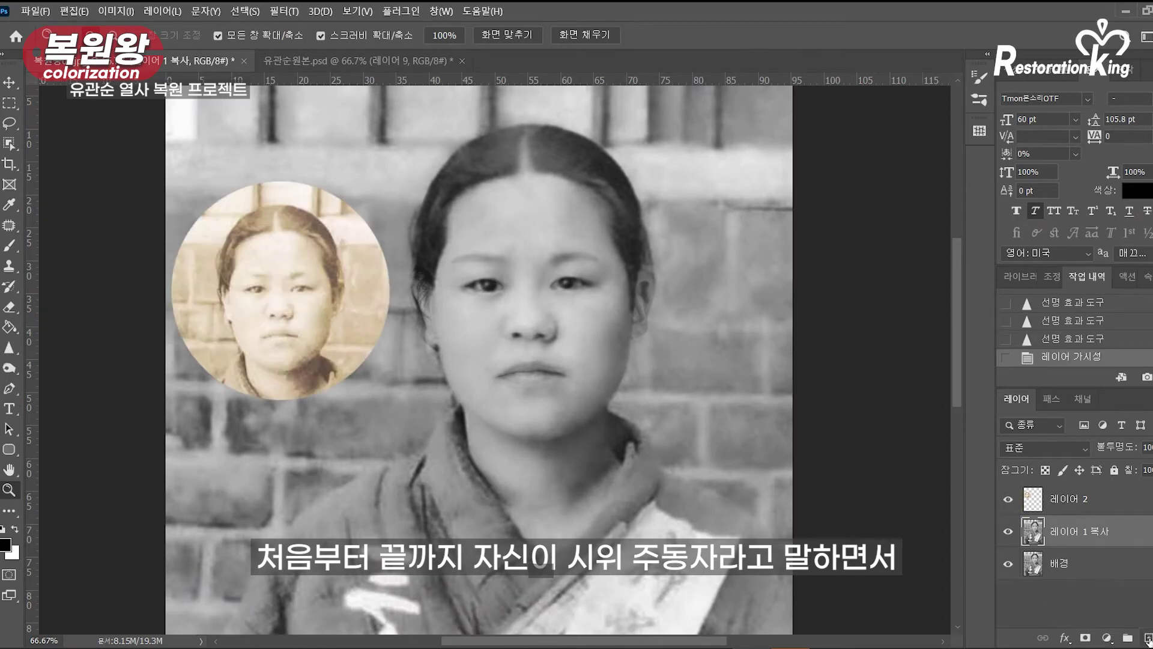
click(1147, 638)
click(526, 356)
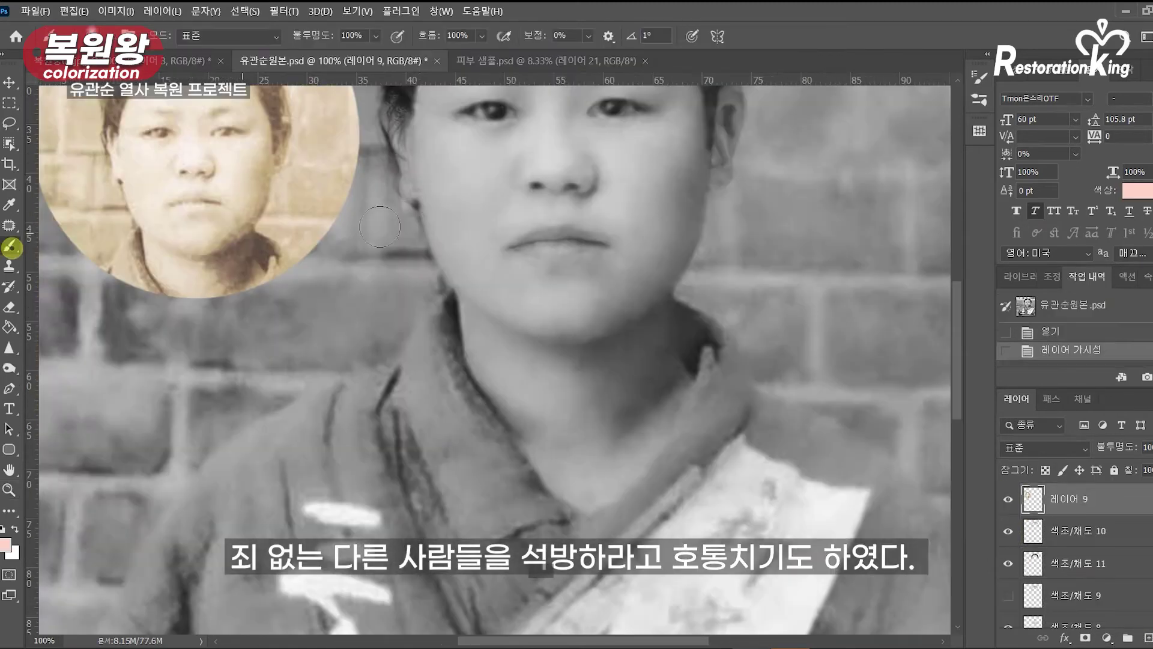
drag(457, 175, 472, 252)
scroll(634, 373, up, 3)
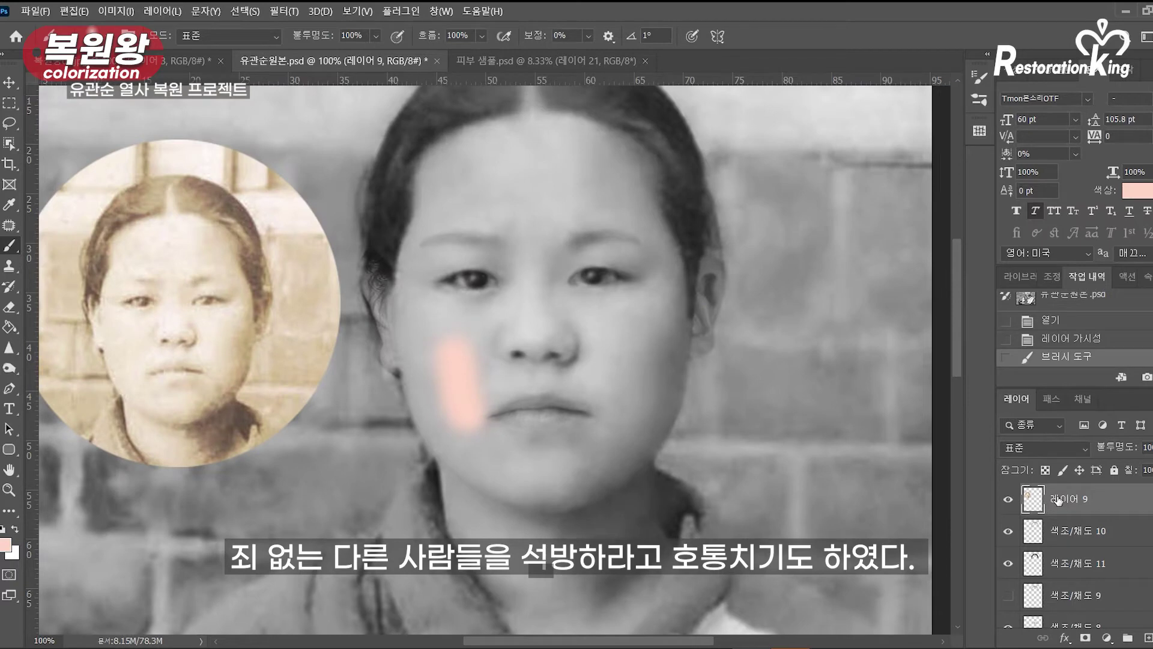
click(1045, 447)
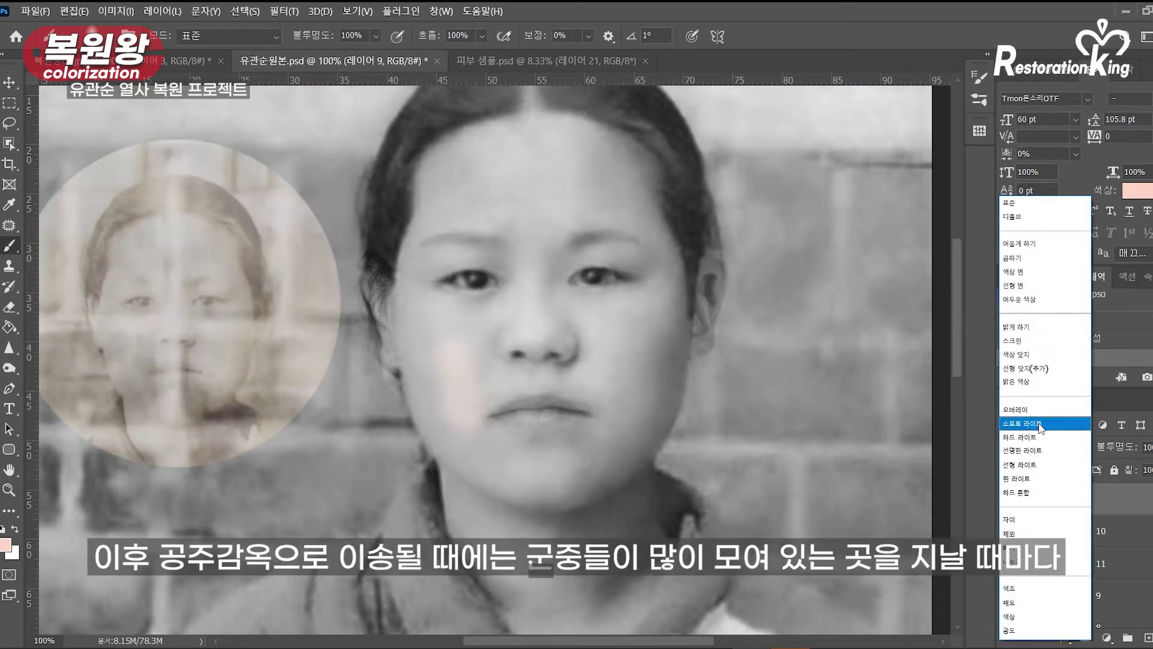
click(1040, 424)
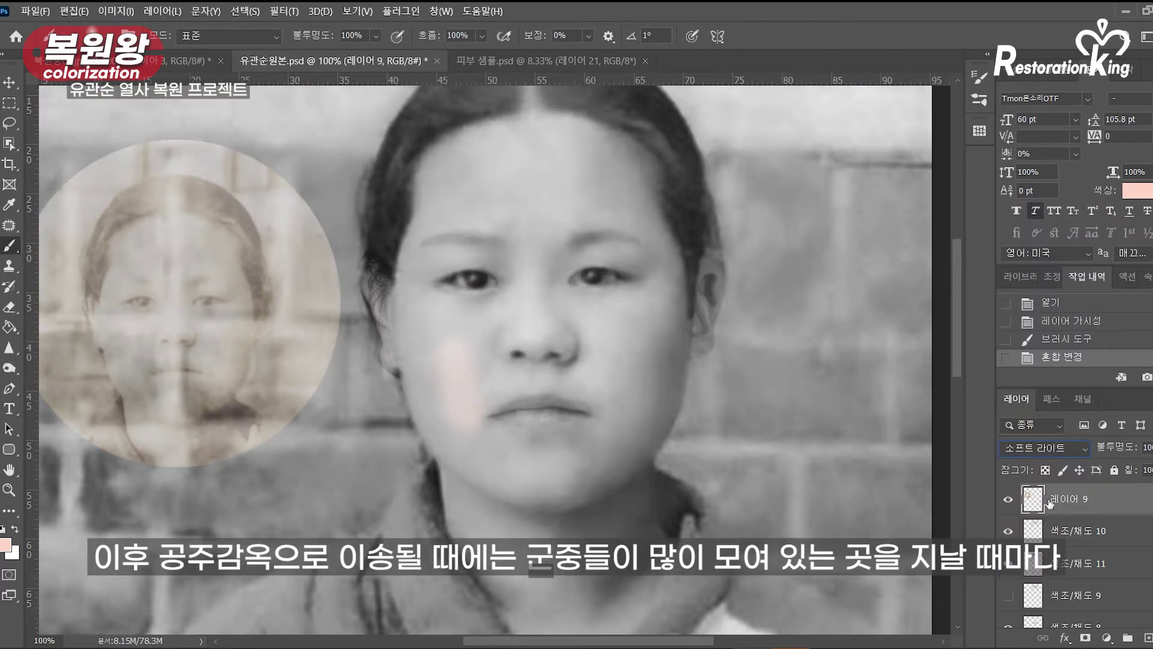
click(1070, 324)
click(1085, 358)
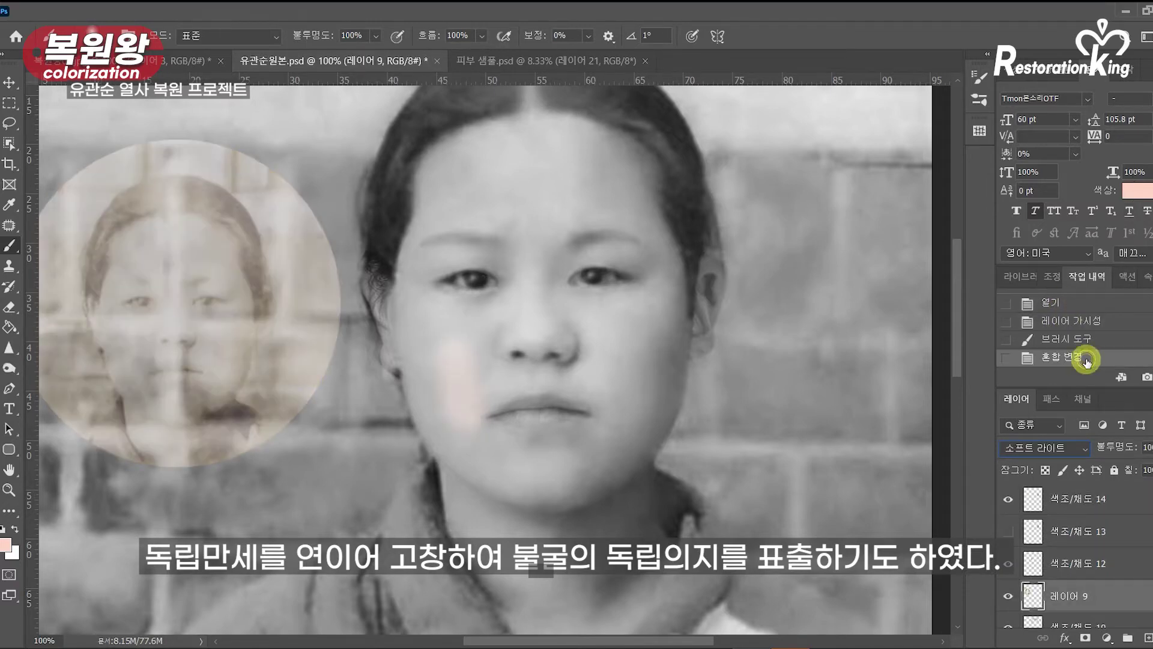
click(1085, 340)
click(1071, 324)
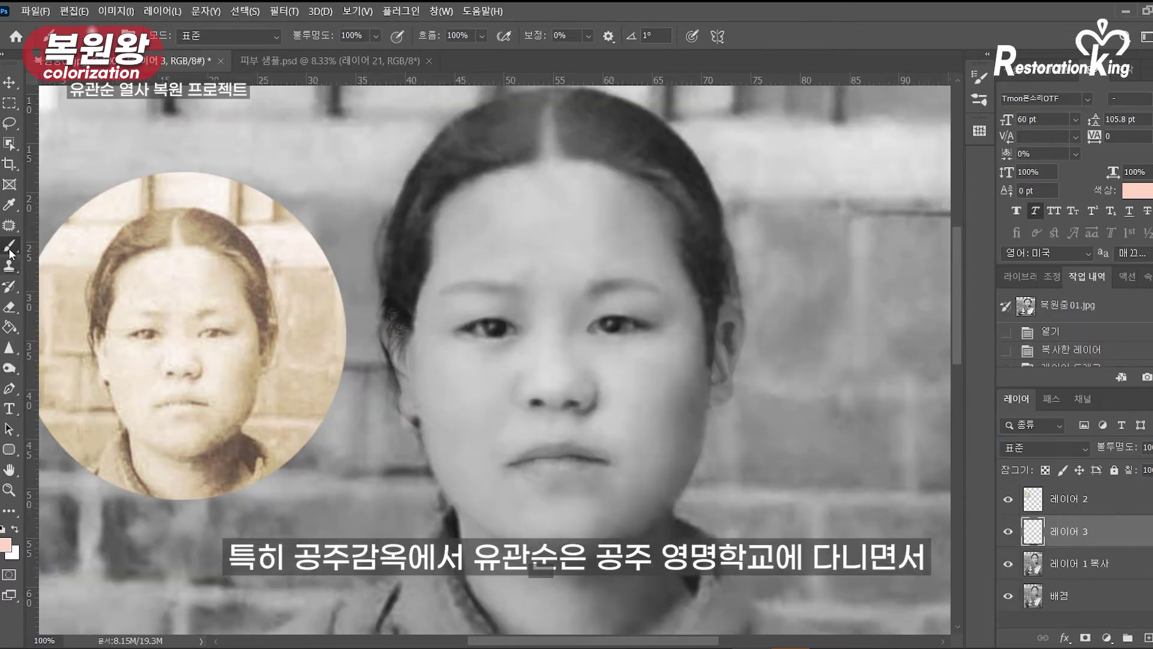
Step: Paint light pink on the cheek below the left eye on the new layer and set its blend mode to Color
mouse_move(468, 384)
mouse_down()
mouse_move(471, 425)
mouse_move(463, 386)
mouse_up()
click(1045, 447)
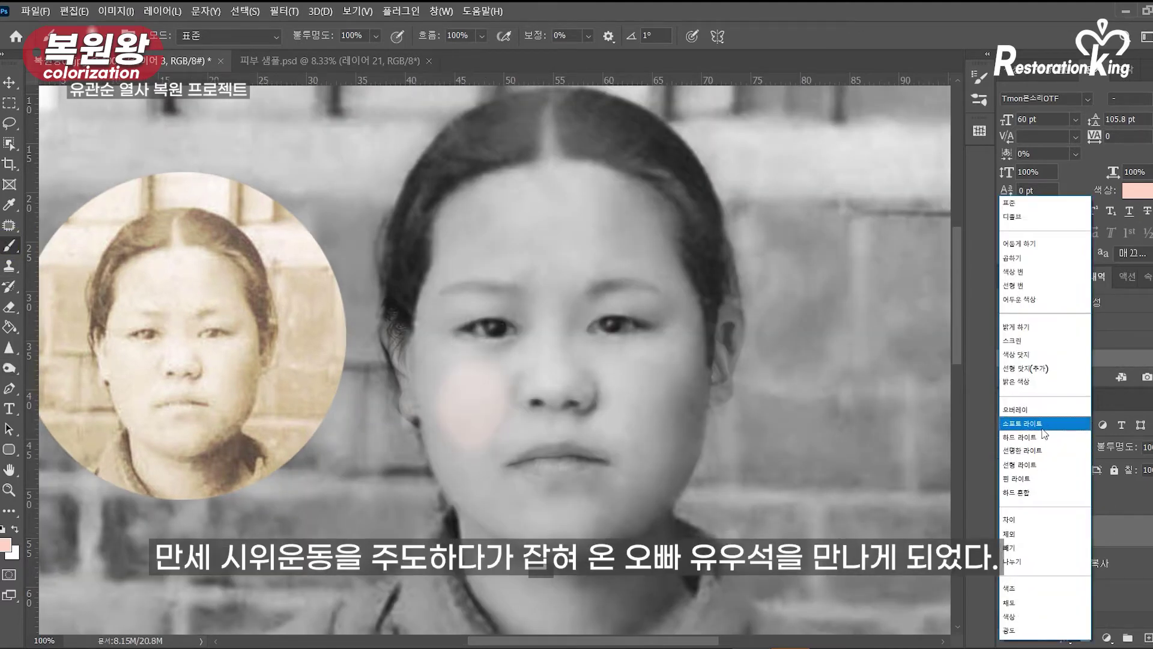
click(1042, 618)
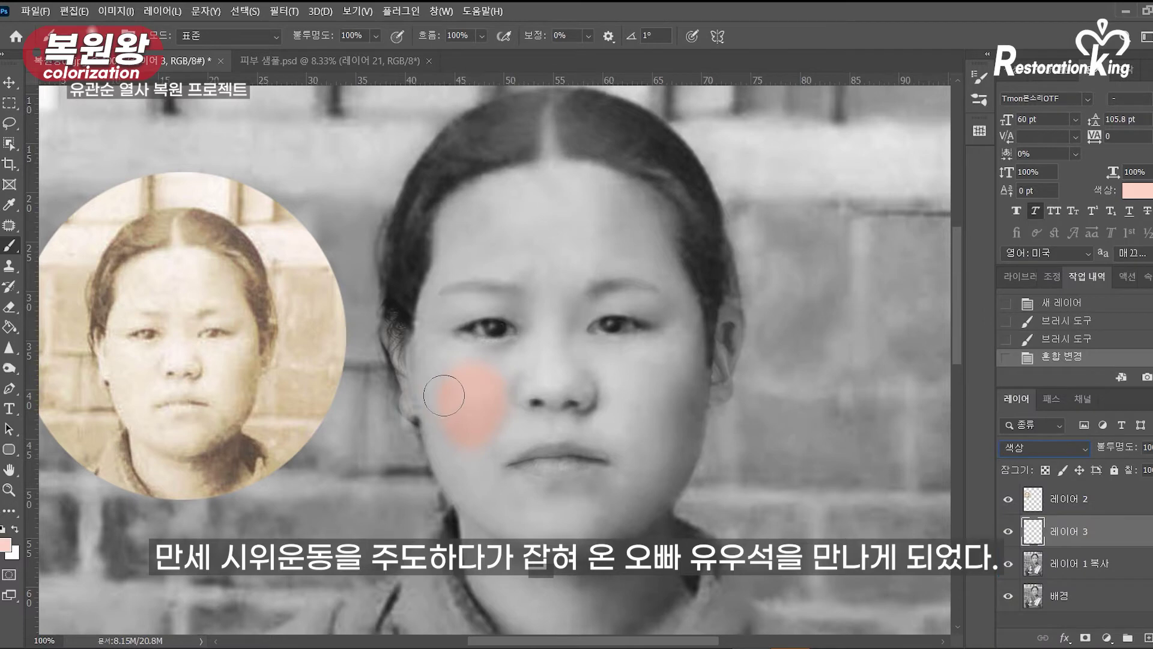
Step: Paint the light pink skin colour over the forehead, hair parting, ears, cheeks, nose, mouth and chin
drag(438, 292, 470, 206)
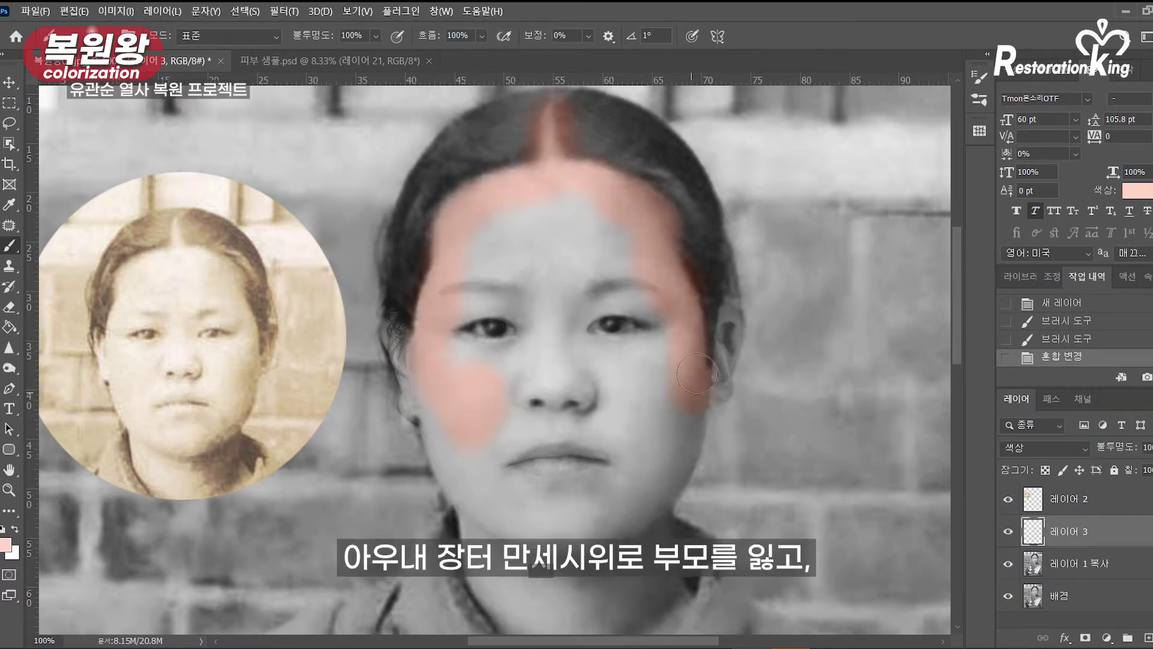
drag(719, 391, 675, 465)
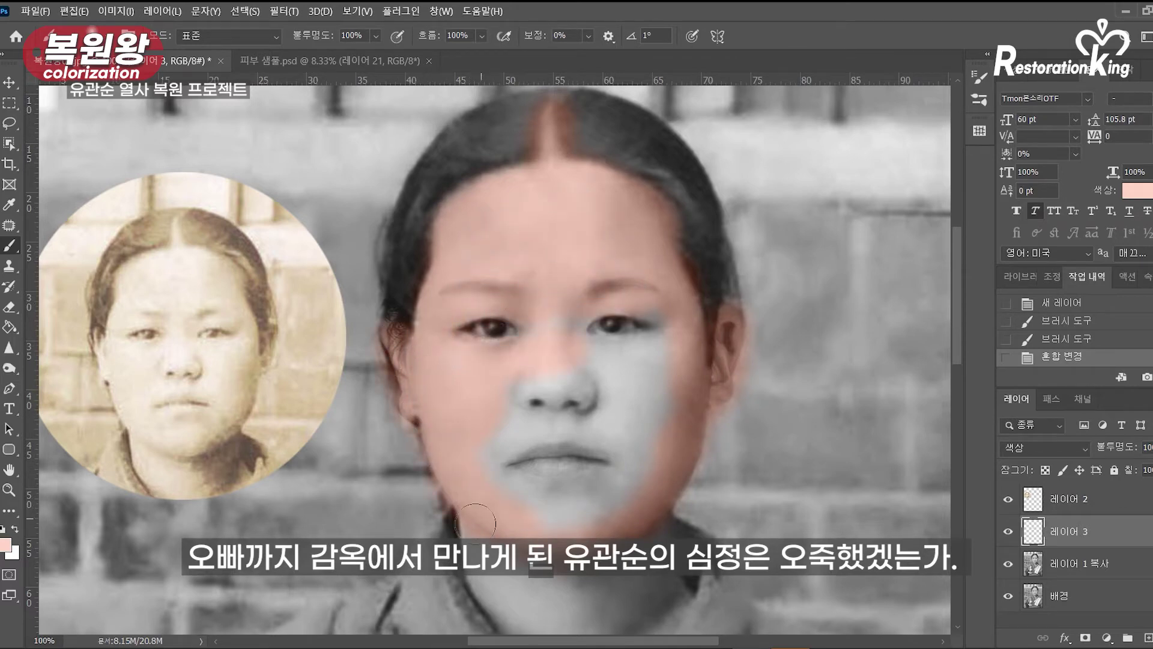
mouse_move(474, 492)
mouse_down()
mouse_move(577, 360)
mouse_move(524, 352)
mouse_up()
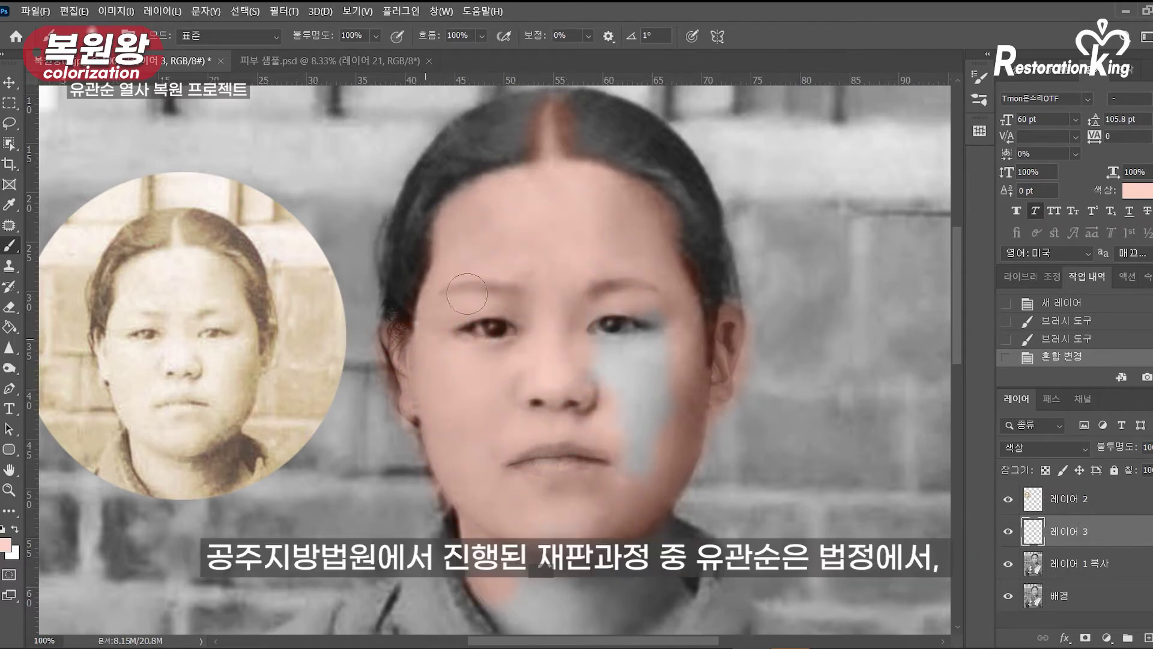
drag(604, 394, 636, 444)
Step: Paint the light pink skin colour over the neck and along the hairline beside the right ear
drag(543, 368, 540, 240)
drag(554, 449, 515, 450)
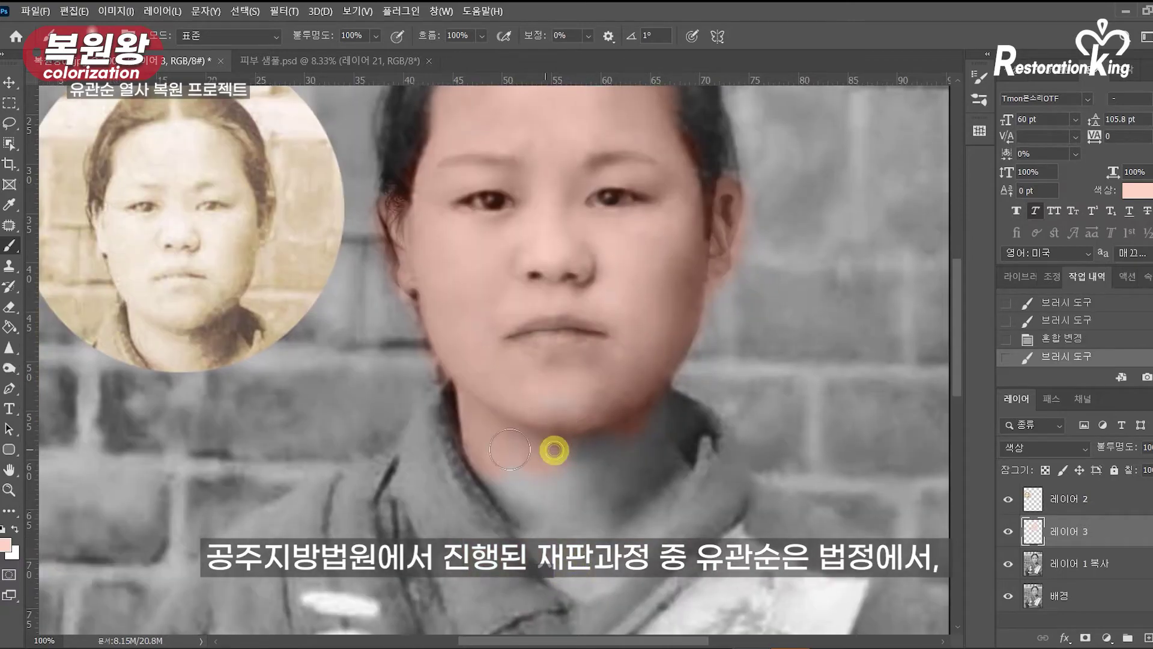
drag(666, 482, 676, 463)
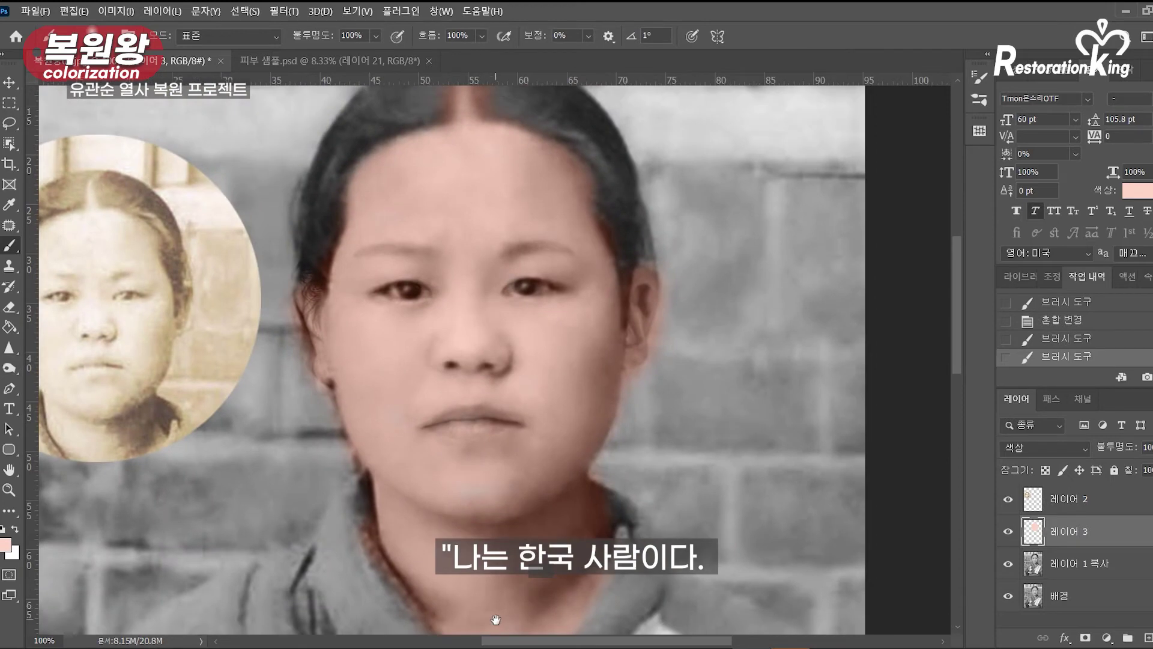
mouse_move(368, 182)
mouse_down()
mouse_move(455, 140)
mouse_move(611, 233)
mouse_move(635, 277)
mouse_up()
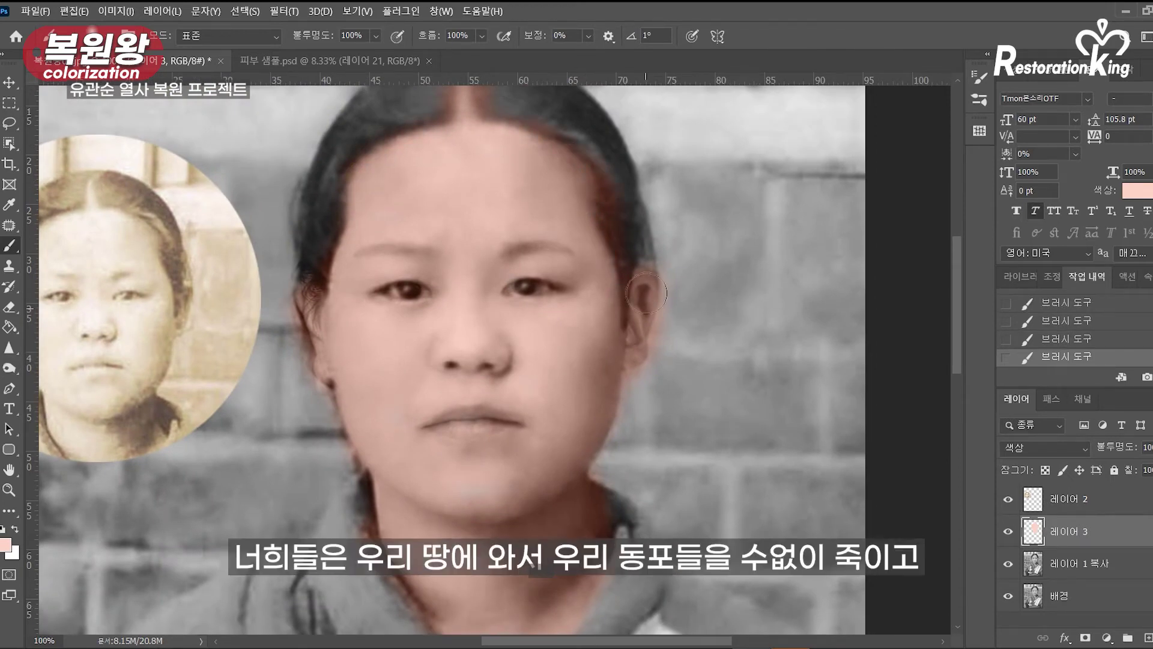
Step: Keep the skin layer's blend mode at Color and brush light pink over the nose bridge and forehead with a larger brush
click(1045, 447)
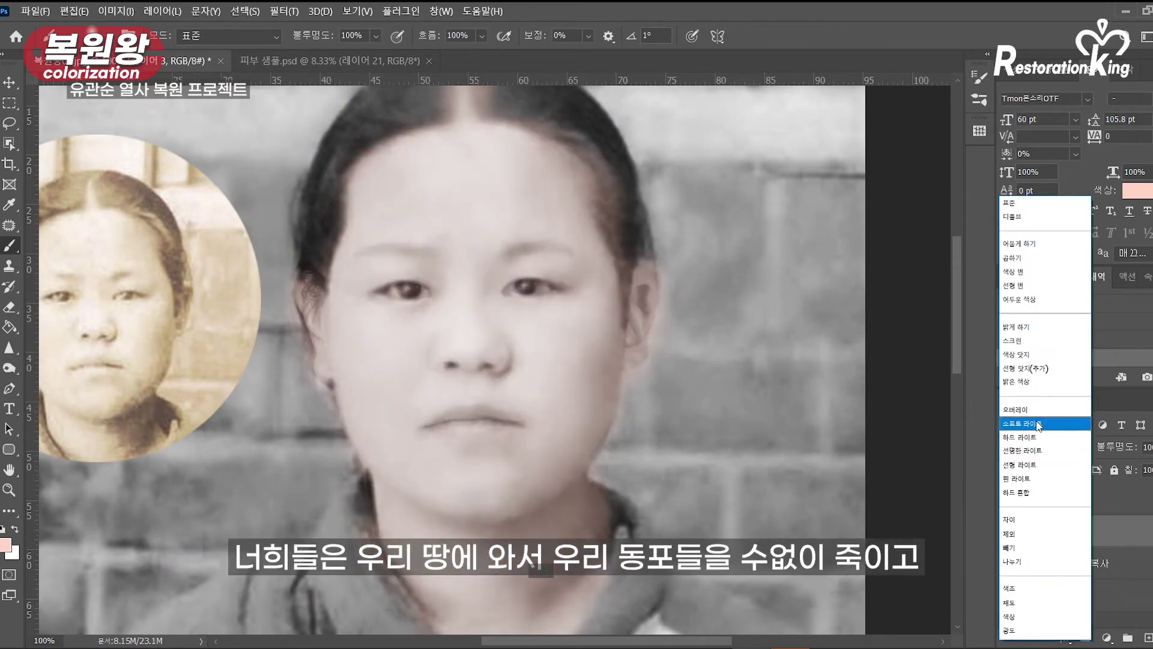
click(1040, 616)
key(])
key(])
key(])
key(])
mouse_move(450, 324)
mouse_down()
mouse_move(502, 340)
mouse_move(481, 224)
mouse_up()
Step: Erase the pink skin colour spilled over the hair on the left side of the head
key([)
key([)
key([)
key([)
key([)
key([)
click(8, 307)
click(9, 489)
click(357, 301)
click(356, 301)
drag(332, 277, 363, 523)
click(9, 307)
mouse_move(268, 427)
mouse_down()
mouse_move(278, 456)
mouse_move(289, 427)
mouse_up()
drag(289, 428, 325, 280)
drag(320, 247, 325, 182)
Step: Erase the pink spill from the hair along the parting and hairline across to the right temple
mouse_move(329, 128)
mouse_down()
mouse_move(232, 370)
mouse_move(336, 286)
mouse_move(504, 226)
mouse_move(555, 150)
mouse_move(476, 272)
mouse_move(481, 258)
mouse_up()
drag(503, 269, 518, 180)
mouse_move(668, 169)
mouse_down()
mouse_move(641, 254)
mouse_move(766, 317)
mouse_up()
drag(695, 203, 819, 314)
mouse_move(342, 310)
mouse_down()
mouse_move(422, 247)
mouse_move(108, 504)
mouse_move(362, 314)
mouse_up()
mouse_move(773, 290)
mouse_down()
mouse_move(517, 236)
mouse_move(423, 233)
mouse_up()
mouse_move(408, 250)
mouse_down()
mouse_move(579, 338)
mouse_move(684, 447)
mouse_up()
mouse_move(684, 510)
mouse_down()
mouse_move(705, 536)
mouse_move(675, 377)
mouse_move(685, 502)
mouse_move(653, 326)
mouse_move(694, 390)
mouse_up()
drag(757, 523, 548, 218)
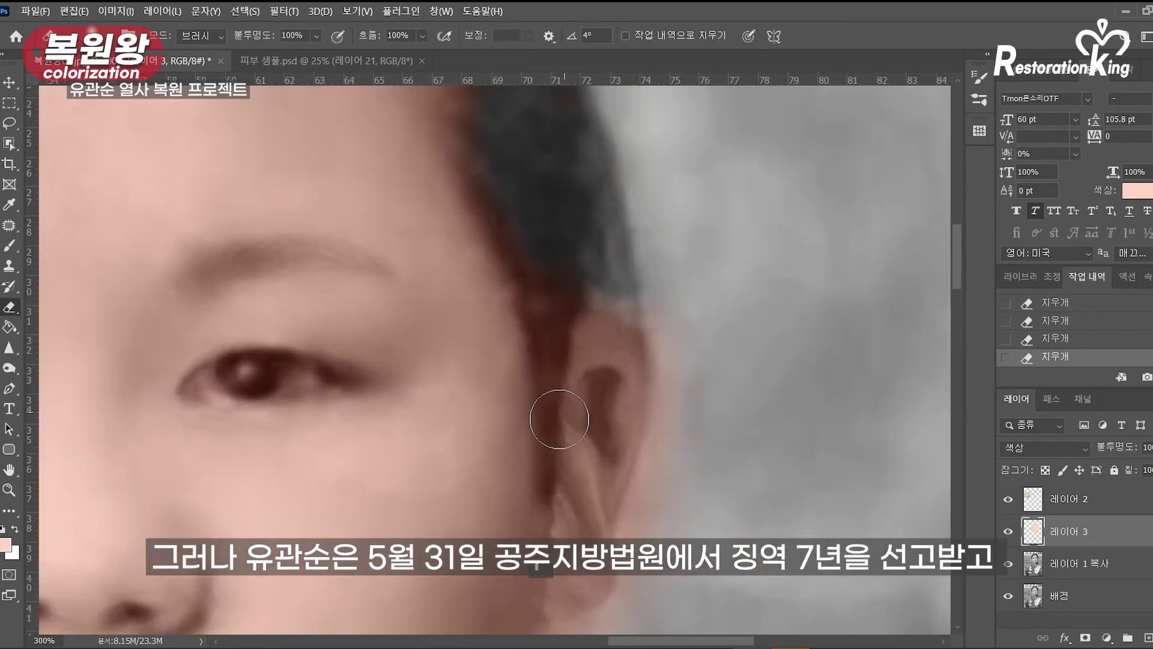
Step: Erase the pink from the sideburn beside the right ear and around the ear's outer edge
mouse_move(544, 487)
mouse_down()
mouse_move(545, 391)
mouse_move(571, 303)
mouse_up()
mouse_move(554, 362)
mouse_down()
mouse_move(488, 191)
mouse_move(552, 310)
mouse_move(580, 286)
mouse_move(656, 328)
mouse_up()
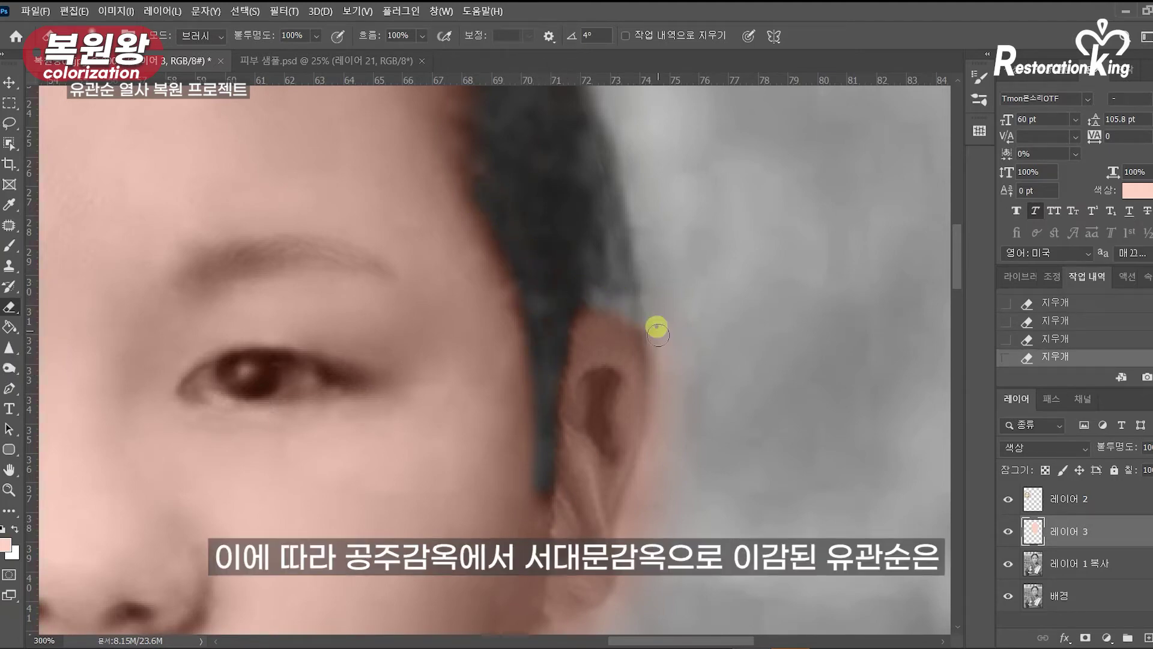
drag(662, 398, 624, 528)
mouse_move(628, 595)
mouse_down()
mouse_move(619, 605)
mouse_move(603, 451)
mouse_move(528, 488)
mouse_up()
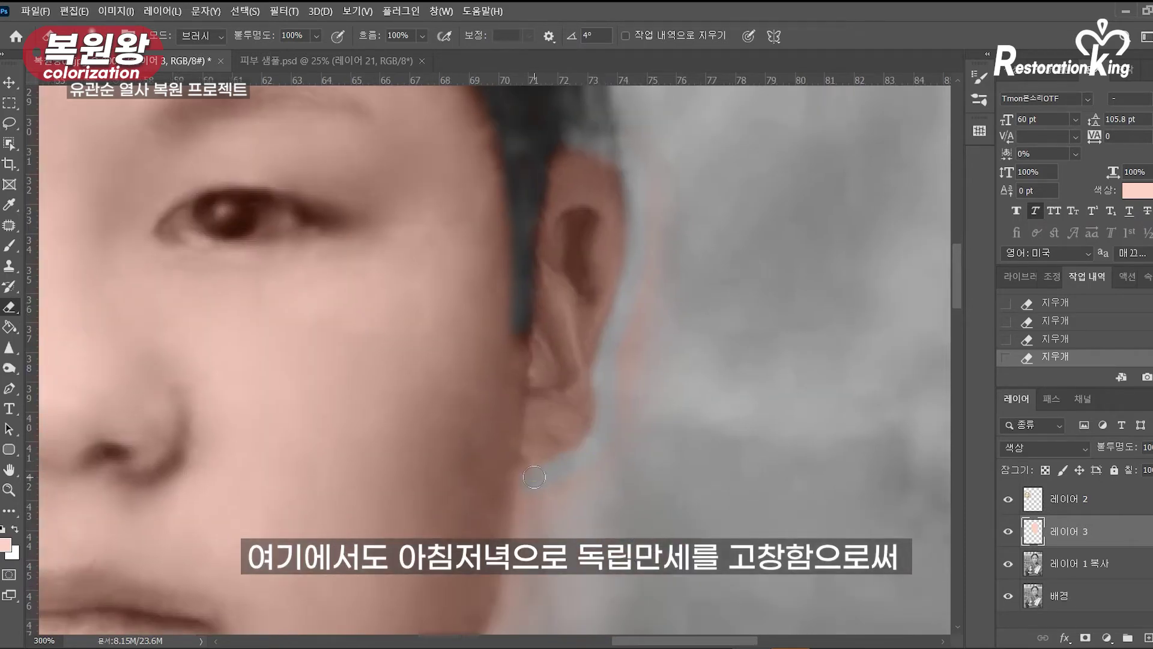
Step: Erase the pink spill outside the right cheek and jaw and along the collar on that side of the neck
drag(523, 593, 567, 377)
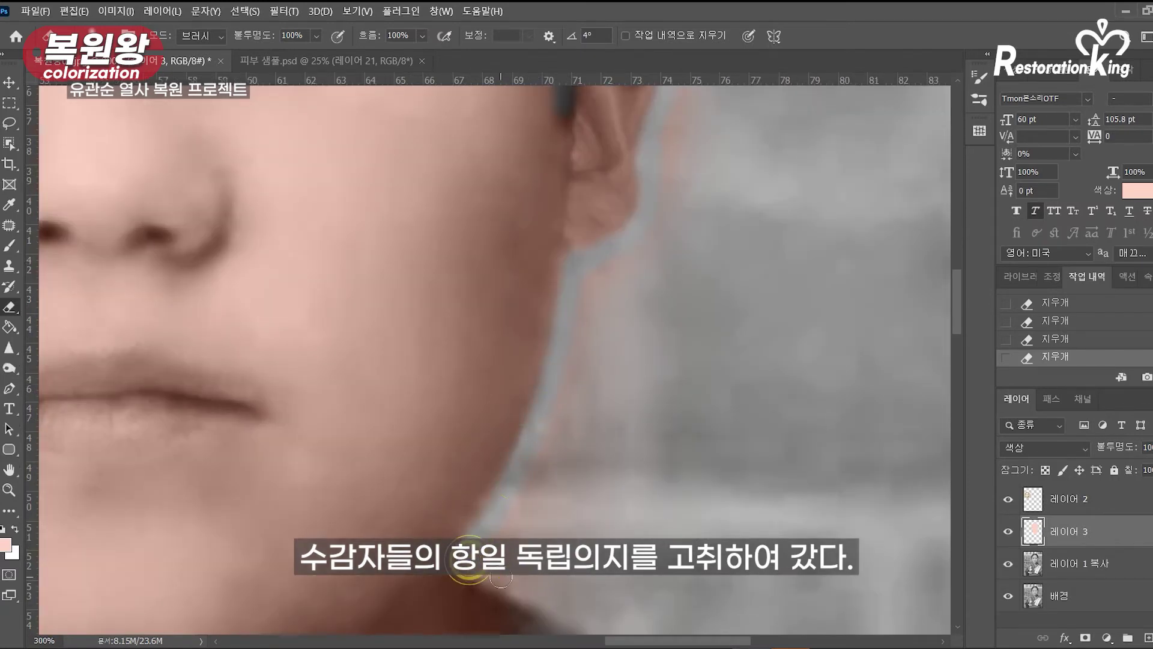
drag(562, 602, 529, 448)
drag(572, 528, 563, 368)
mouse_move(500, 271)
mouse_down()
mouse_move(510, 443)
mouse_move(416, 558)
mouse_up()
drag(441, 628, 548, 323)
drag(519, 249, 365, 531)
Step: Erase the pink spill from the left collar along the edge of the neck
drag(523, 249, 522, 350)
mouse_move(272, 589)
mouse_down()
mouse_move(478, 270)
mouse_move(535, 384)
mouse_up()
mouse_move(463, 353)
mouse_down()
mouse_move(396, 314)
mouse_move(283, 165)
mouse_move(262, 108)
mouse_up()
mouse_move(262, 108)
mouse_down()
mouse_move(394, 366)
mouse_move(268, 174)
mouse_move(268, 135)
mouse_up()
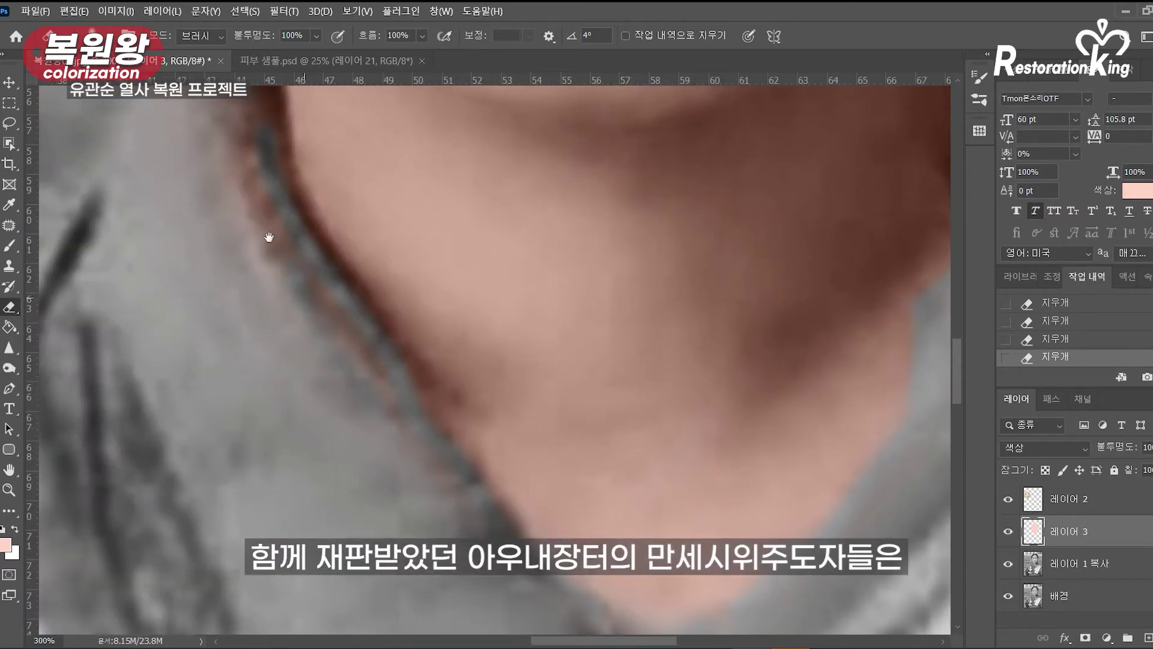
drag(304, 298, 495, 628)
Step: Erase the pink spill outside the left cheek, earlobe and ear
drag(368, 201, 486, 360)
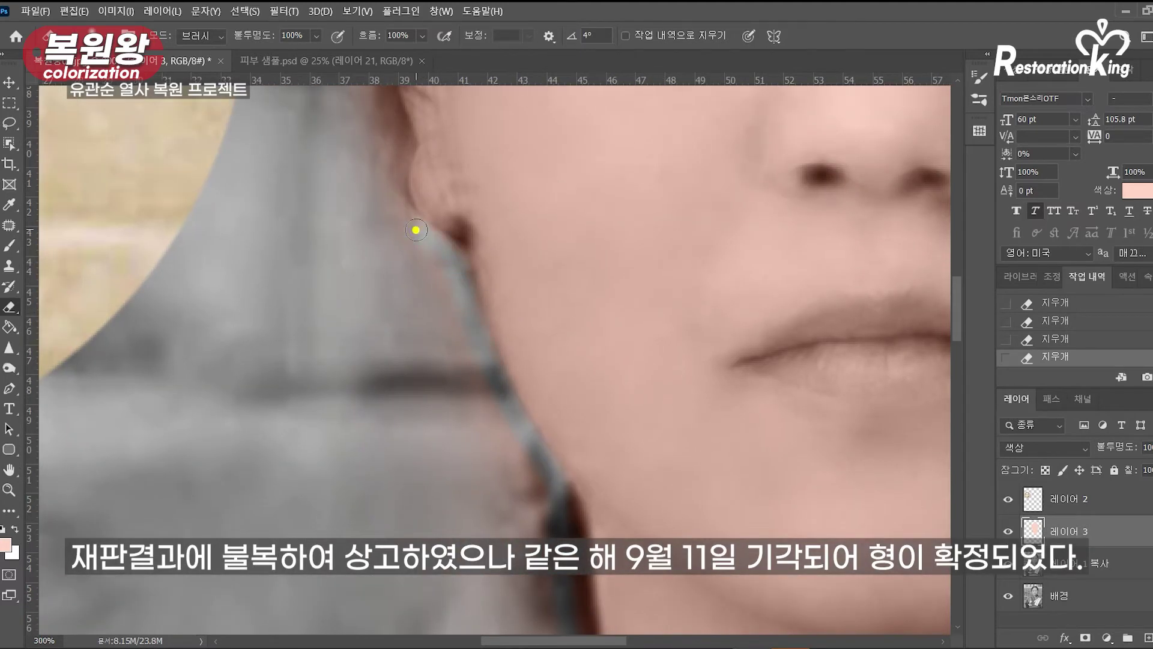
drag(407, 252, 507, 430)
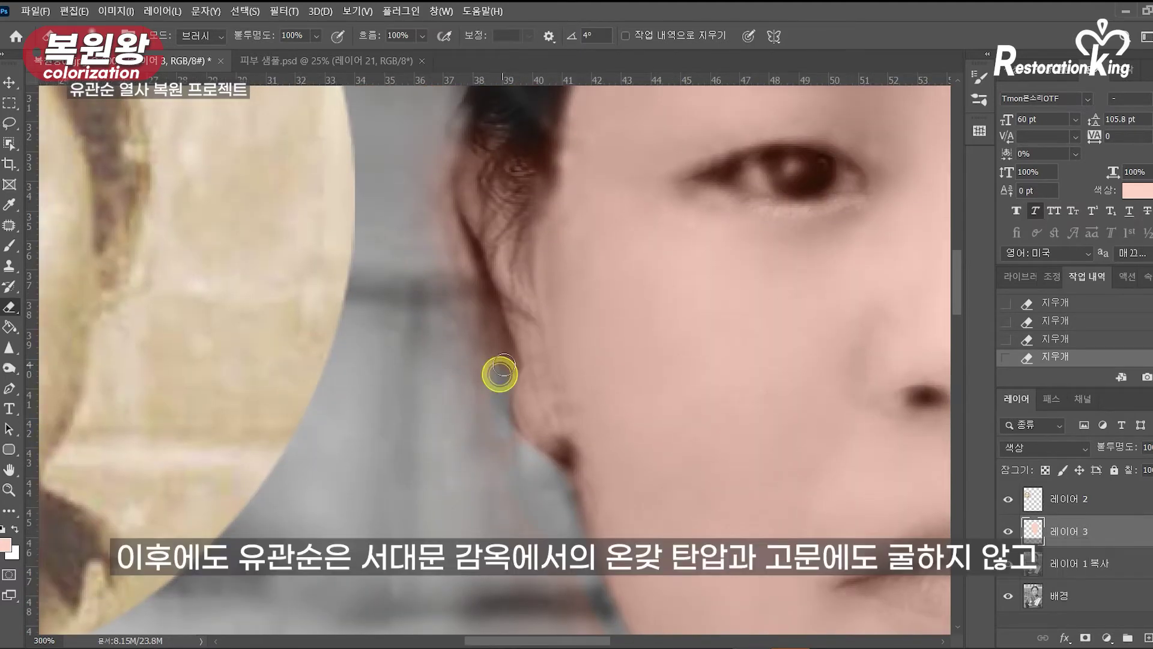
mouse_move(481, 292)
mouse_down()
mouse_move(440, 175)
mouse_move(479, 113)
mouse_up()
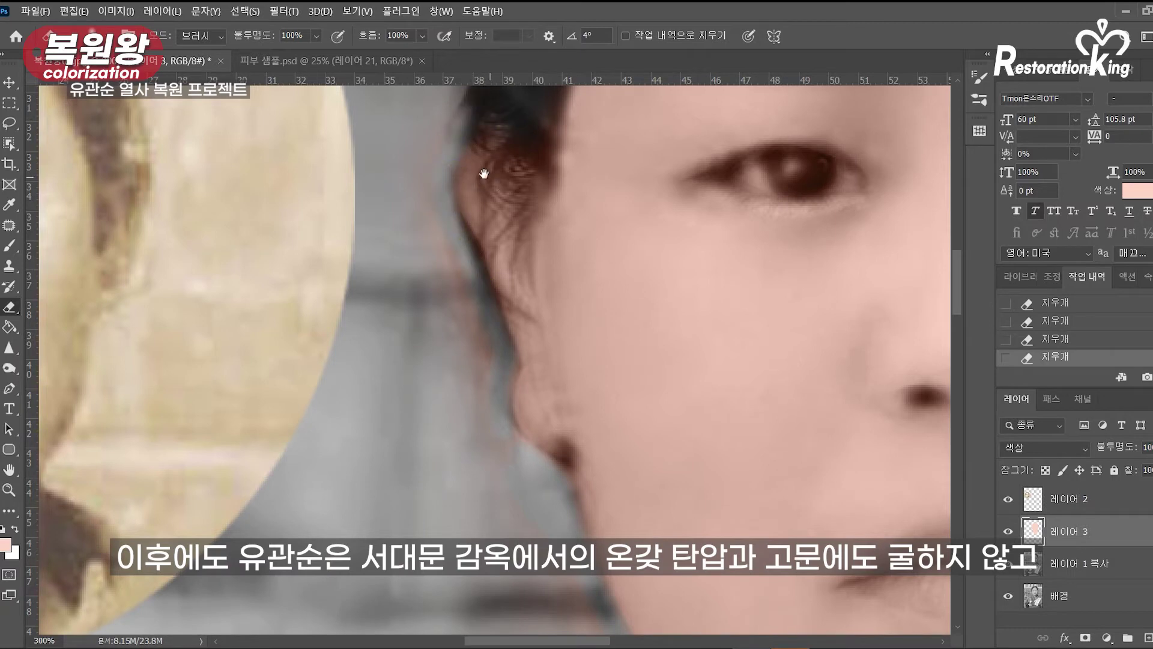
Step: Erase the leftover pink from the wall beside the left ear and upper cheek
drag(486, 178, 582, 395)
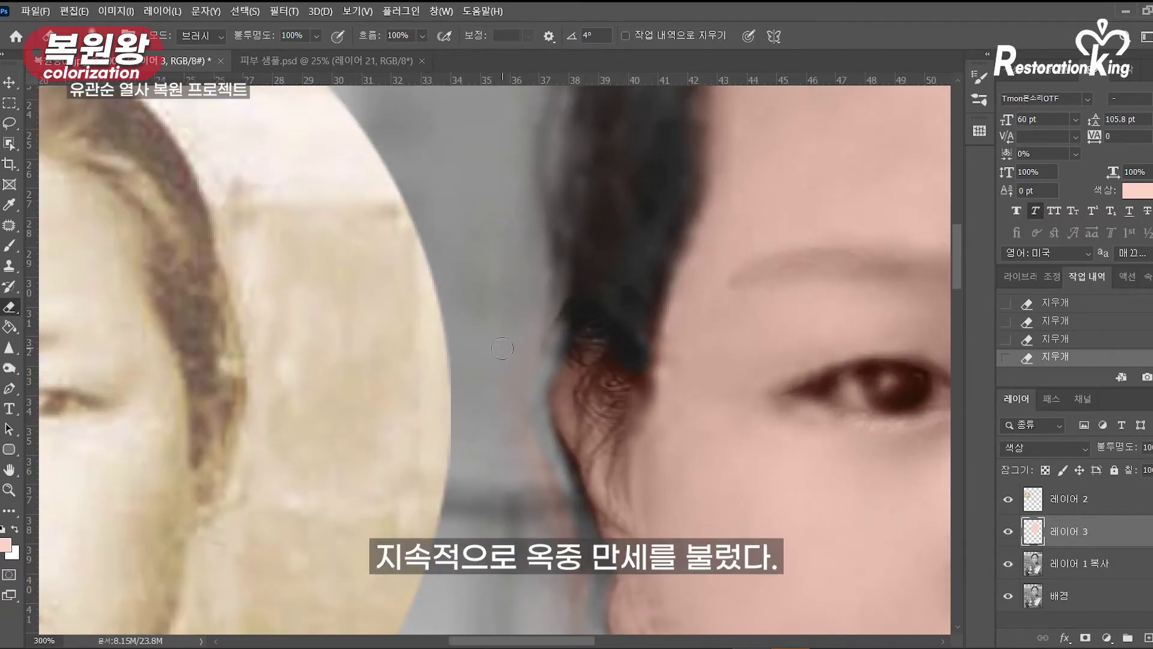
drag(550, 561, 530, 368)
click(576, 469)
drag(415, 181, 556, 499)
drag(336, 120, 469, 350)
drag(622, 483, 391, 120)
drag(629, 457, 437, 95)
Step: Erase the leftover pink from the wall and collar beside the left jaw and neck
drag(544, 486, 580, 373)
drag(509, 313, 583, 469)
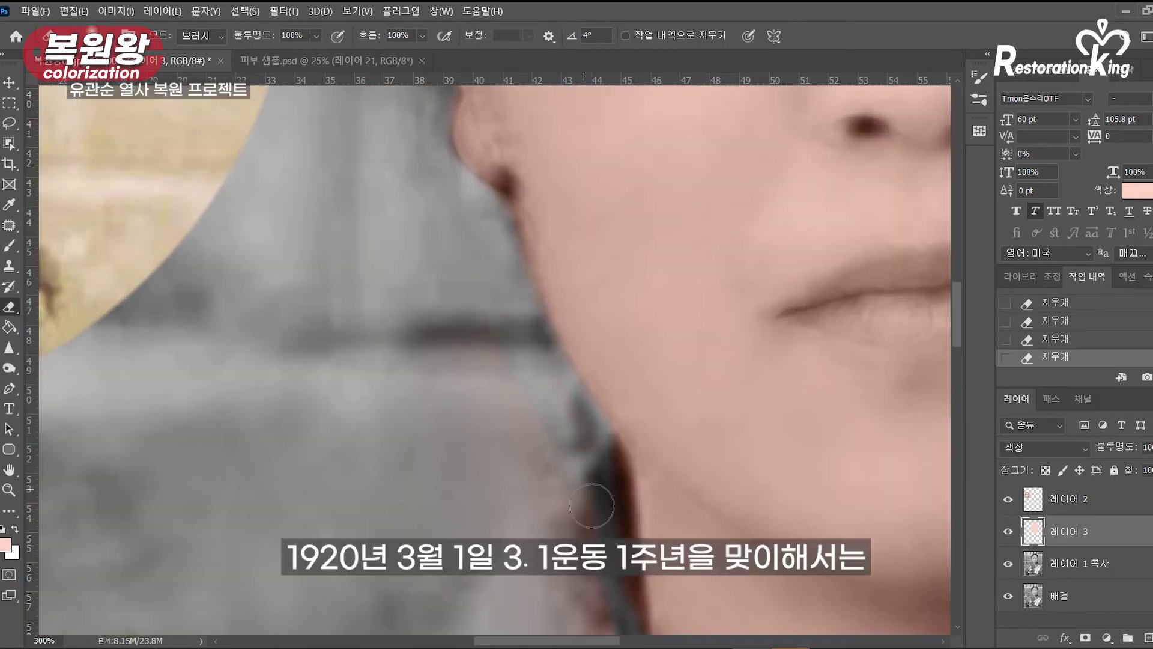
drag(553, 607, 544, 264)
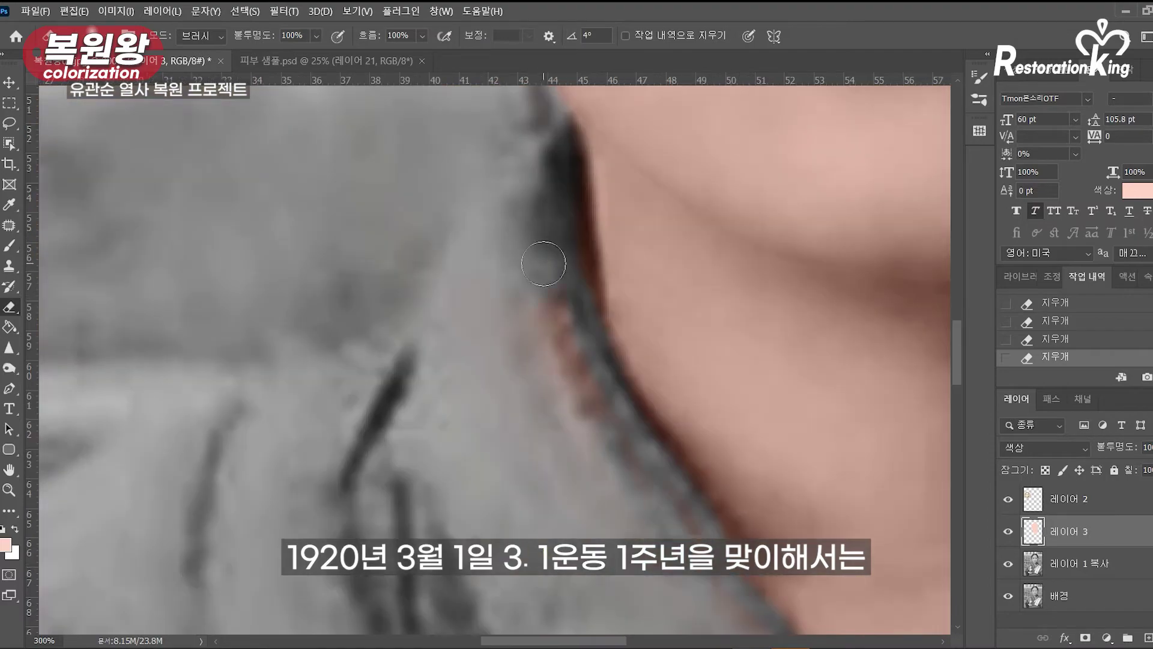
drag(695, 601, 529, 90)
drag(695, 600, 541, 120)
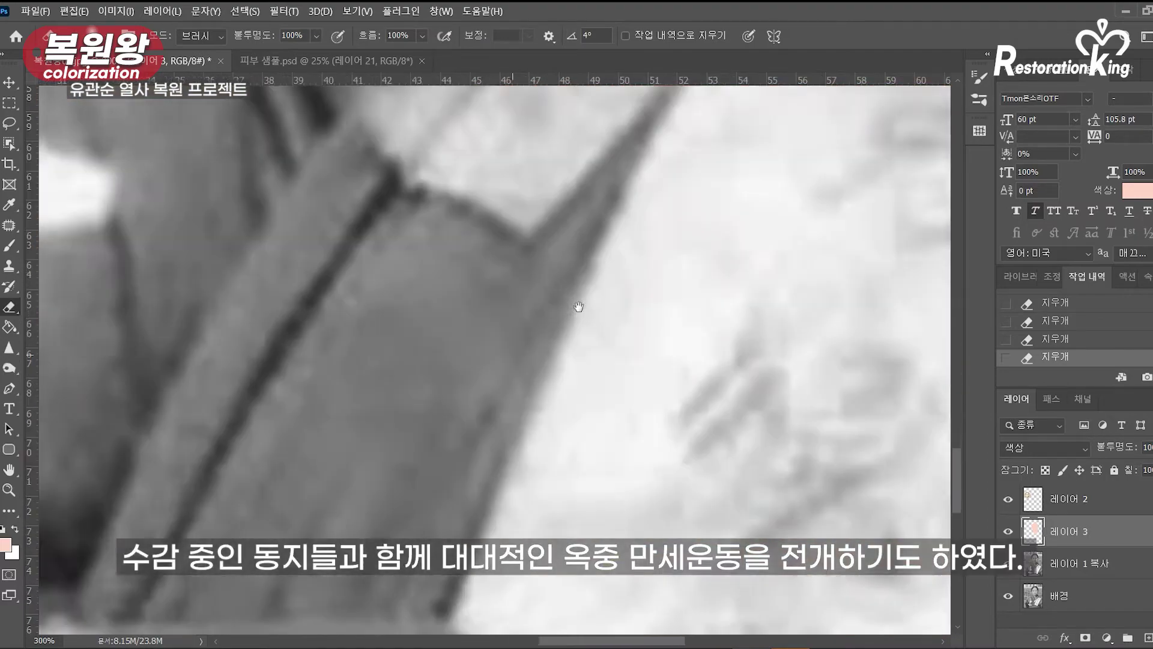
drag(625, 571, 624, 286)
Step: Clean the remaining pink off the collar edges around the base of the neck with the eraser
key(z)
alt+click(590, 321)
alt+click(589, 321)
drag(576, 156, 673, 540)
click(653, 351)
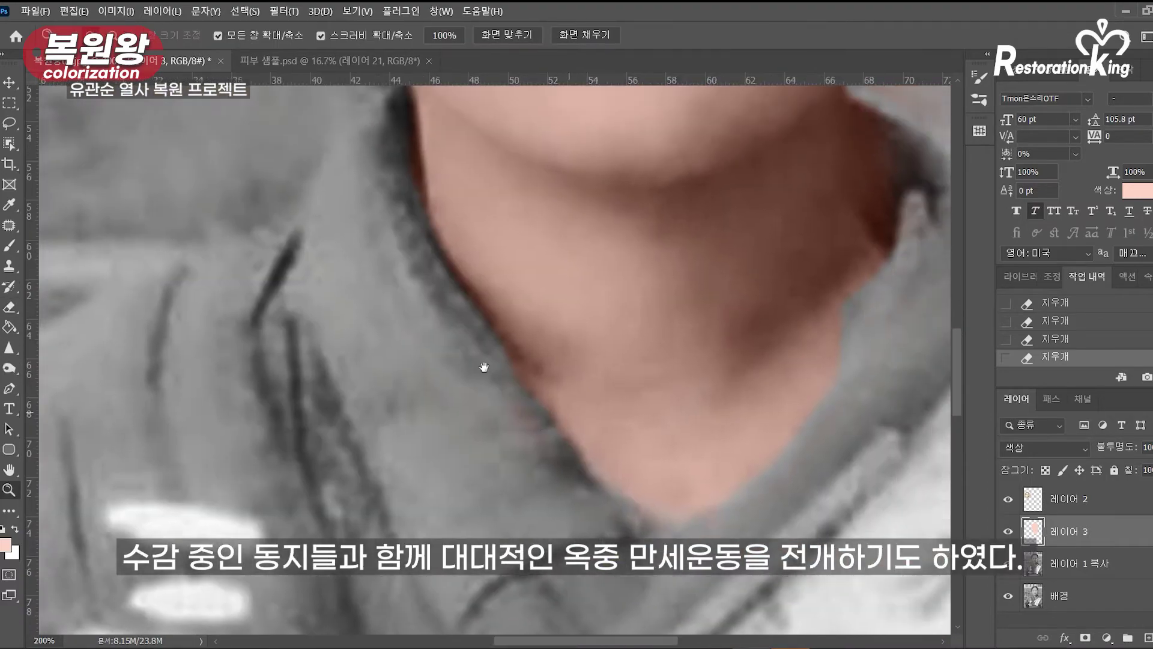
click(10, 307)
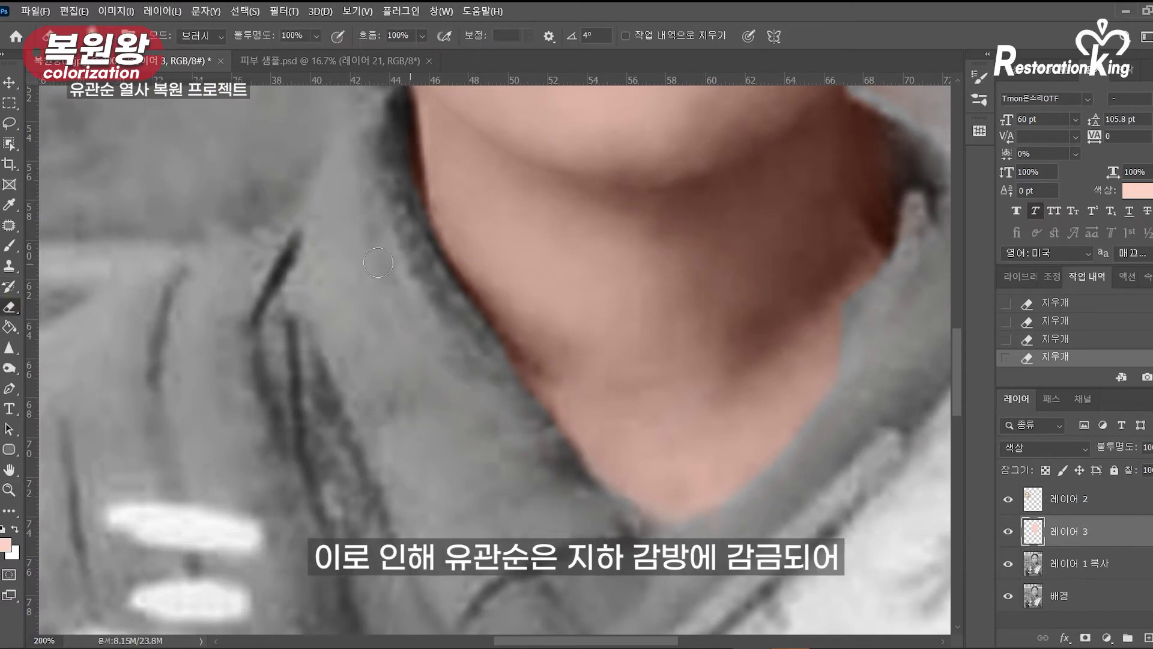
mouse_move(754, 504)
mouse_down()
mouse_move(887, 384)
mouse_move(626, 556)
mouse_up()
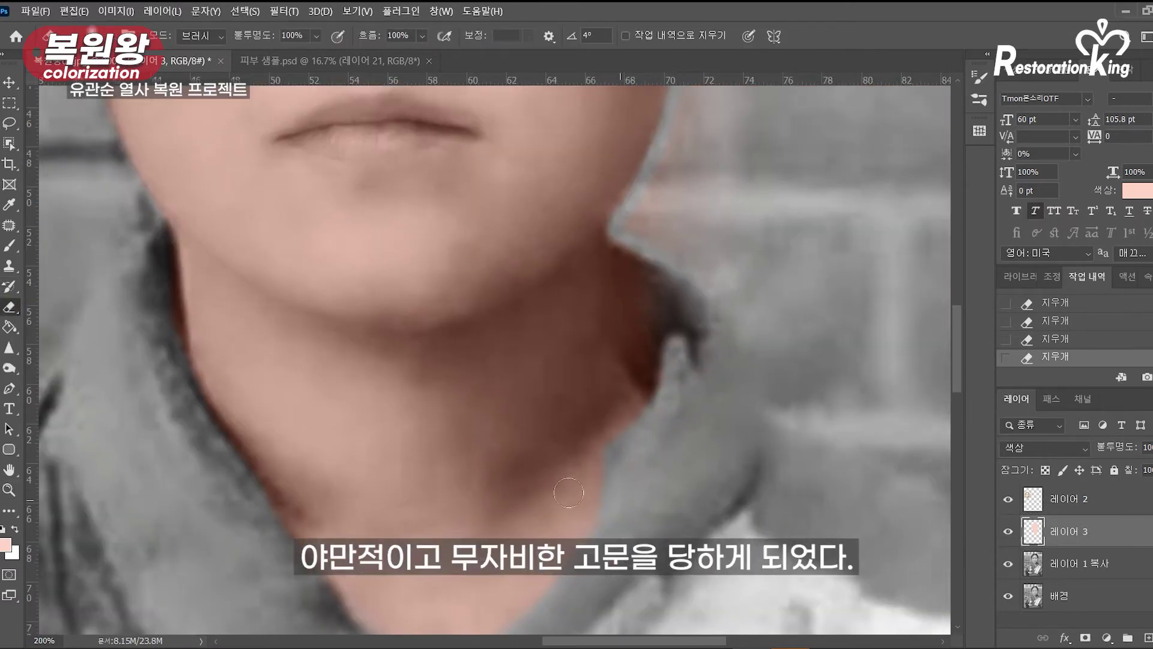
Step: Even out the skin colour in the neck shadow beside the right collar with the Clone Stamp at 100% opacity
key(s)
click(583, 451)
click(595, 448)
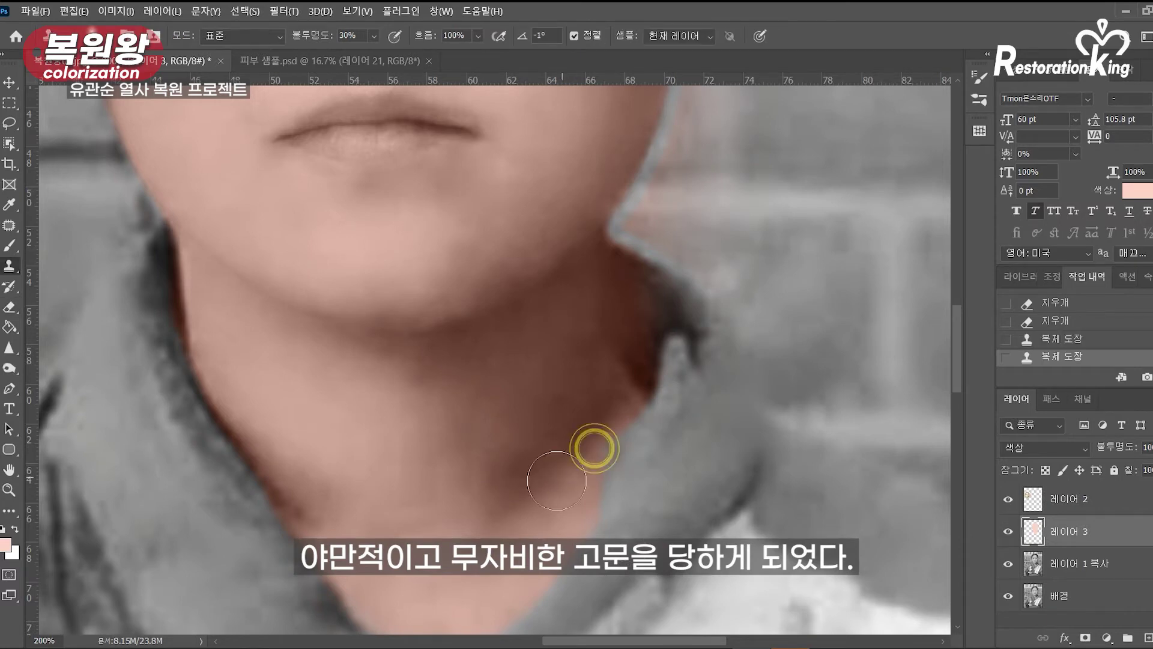
key(0)
click(605, 441)
click(622, 410)
alt+click(577, 445)
click(615, 422)
alt+click(567, 463)
click(587, 469)
alt+click(529, 520)
drag(590, 477, 606, 463)
alt+click(571, 484)
click(618, 406)
alt+click(571, 415)
click(619, 398)
Step: Erase the pink that spills onto the right collar beside the neck
click(13, 308)
click(666, 427)
click(657, 461)
click(666, 430)
drag(682, 336, 687, 322)
drag(749, 380, 729, 570)
drag(640, 442, 667, 496)
click(618, 433)
click(621, 436)
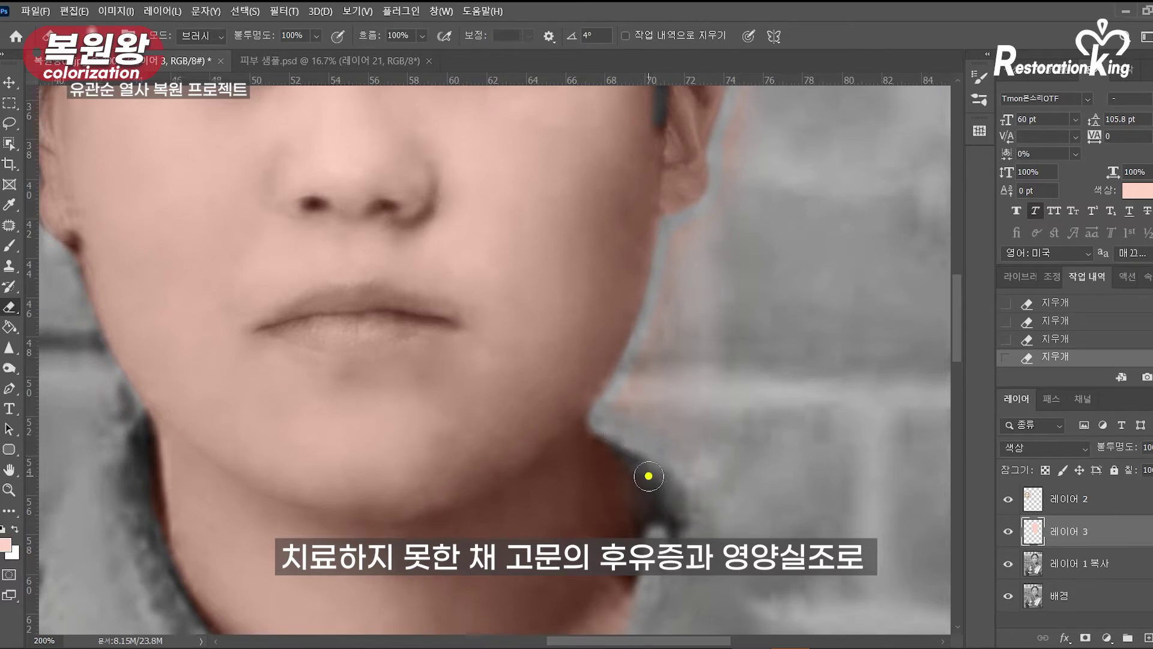
Step: Erase the leftover pink from the wall beside the right jaw, cheek and ear and from the nearby hair
click(637, 398)
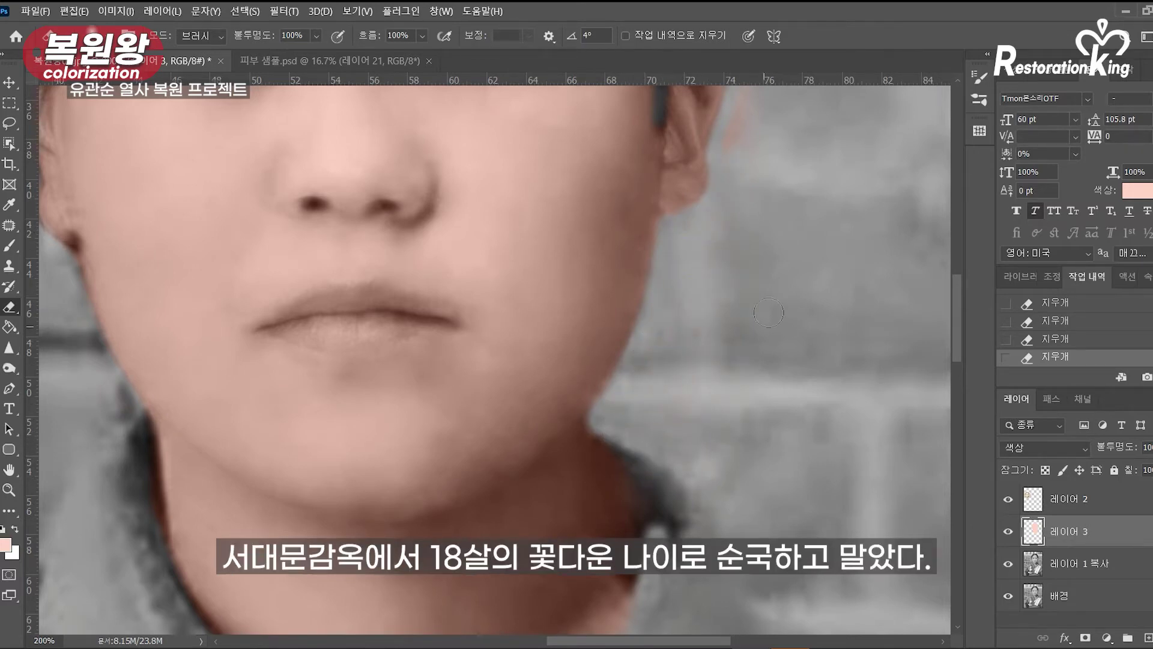
drag(758, 222, 609, 583)
click(577, 515)
drag(601, 448, 604, 399)
click(598, 360)
drag(608, 513, 605, 551)
click(604, 448)
click(581, 589)
click(584, 341)
click(538, 342)
click(590, 374)
click(531, 322)
click(530, 279)
click(532, 195)
click(552, 231)
drag(592, 261, 738, 387)
Step: Soften the pink along the hair parting and upper hairline with a larger eraser at 20% opacity
key(bracketright)
key(bracketright)
click(535, 216)
click(409, 278)
click(379, 296)
click(348, 335)
click(559, 203)
click(566, 153)
click(614, 117)
click(630, 186)
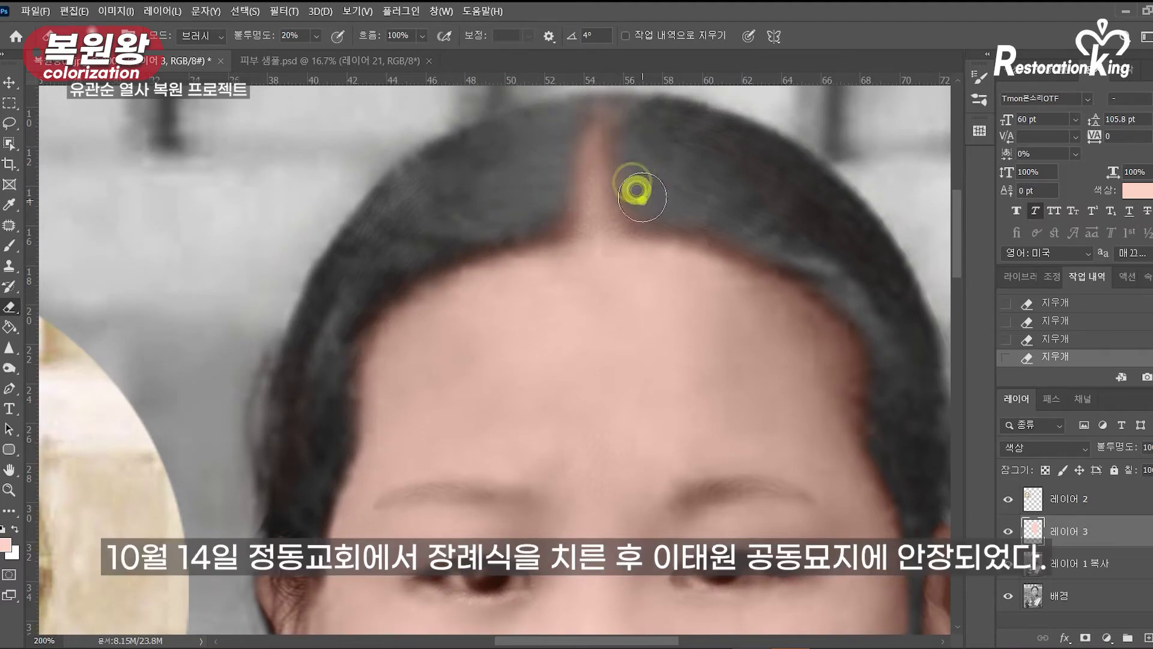
click(675, 219)
click(758, 243)
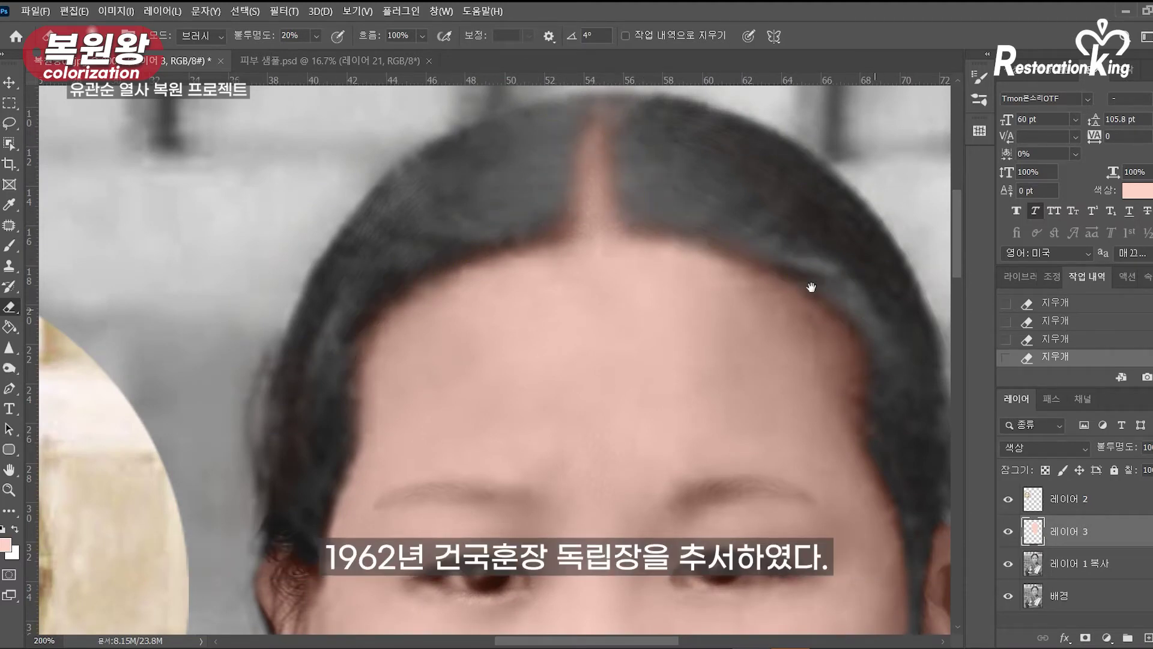
Step: Fade the pink into the hair along the right temple hairline with the eraser
drag(855, 357, 721, 266)
click(726, 221)
click(749, 294)
click(748, 274)
click(749, 234)
click(747, 355)
click(759, 386)
click(747, 332)
Step: Fade the pink into the hair along the left hairline and temple with the eraser
click(226, 222)
click(416, 128)
drag(348, 131, 396, 81)
click(200, 426)
click(222, 422)
mouse_move(236, 304)
mouse_down()
mouse_move(249, 202)
mouse_move(300, 185)
mouse_up()
mouse_move(258, 424)
mouse_down()
mouse_move(296, 314)
mouse_move(268, 328)
mouse_up()
drag(231, 519, 173, 292)
drag(319, 140, 256, 435)
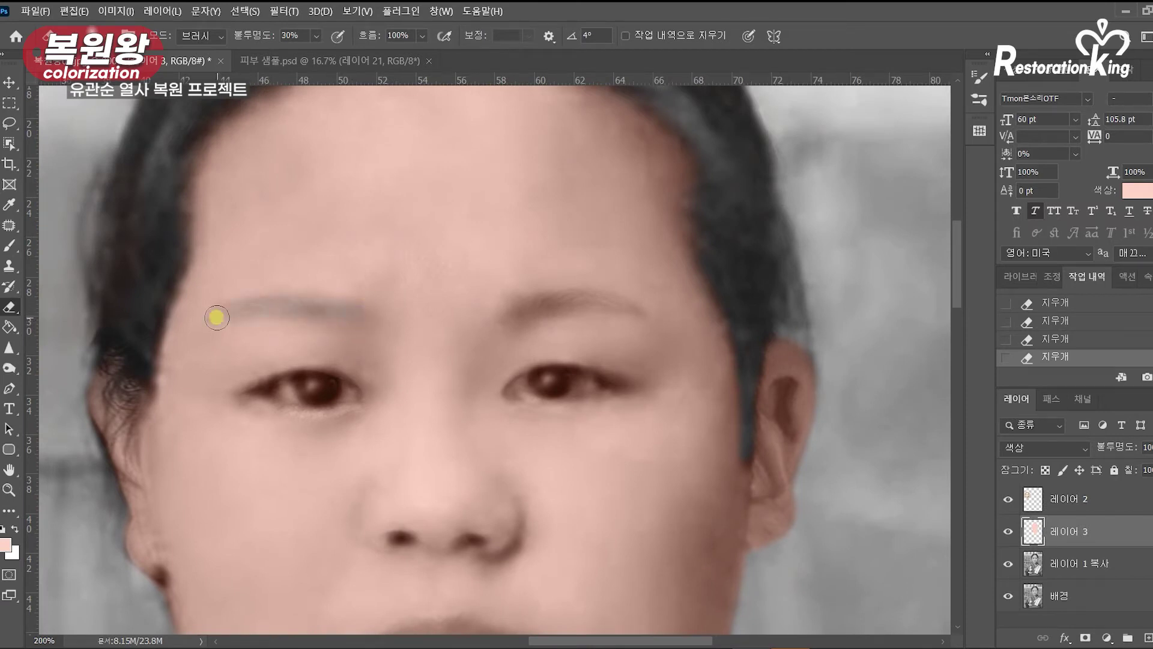
Step: Revert the 30% opacity erasing on the eyebrows and try fading their pink with the eraser at 10% opacity
drag(577, 299, 631, 304)
click(1058, 322)
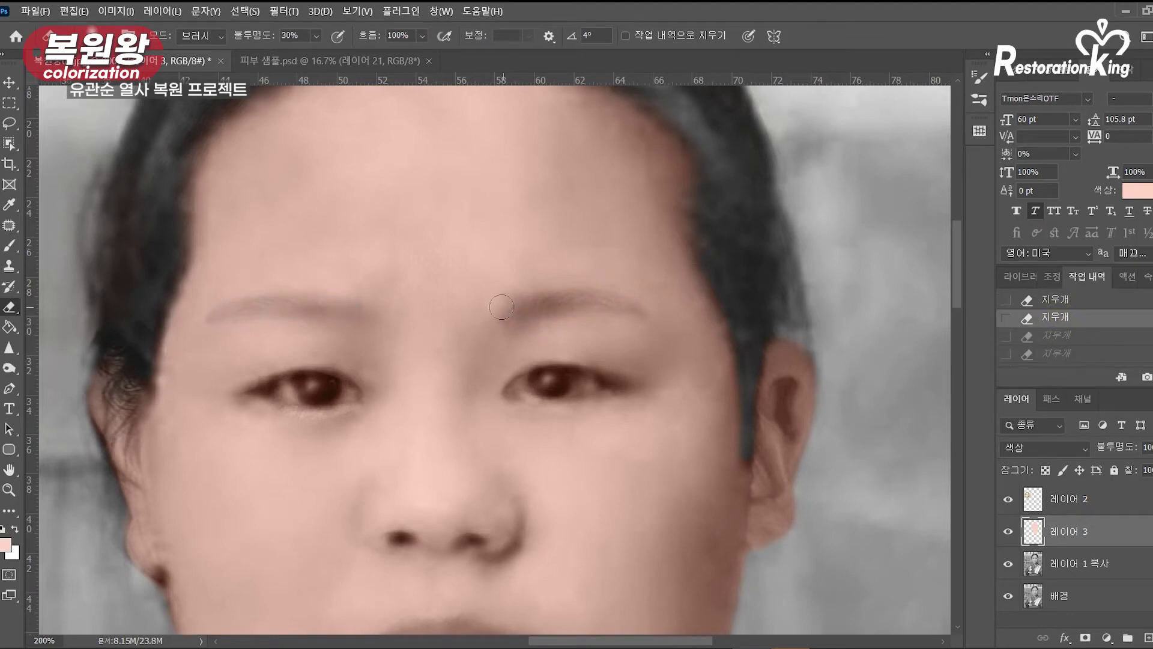
drag(352, 311, 216, 315)
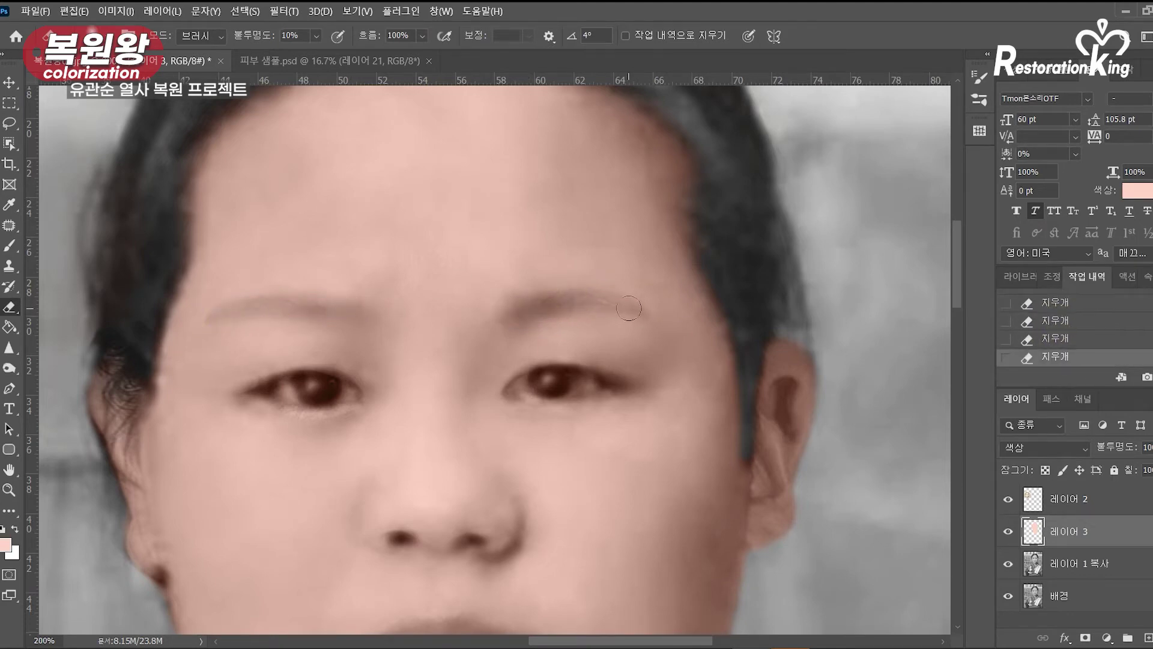
drag(547, 305, 605, 307)
key(ctrl+z)
key(ctrl+z)
Step: Erase the pink from both eyeballs at 100% opacity and soften the eye corners at 10%
mouse_move(265, 388)
mouse_down()
mouse_move(334, 381)
mouse_move(352, 391)
mouse_up()
drag(349, 394, 300, 399)
drag(520, 386, 539, 377)
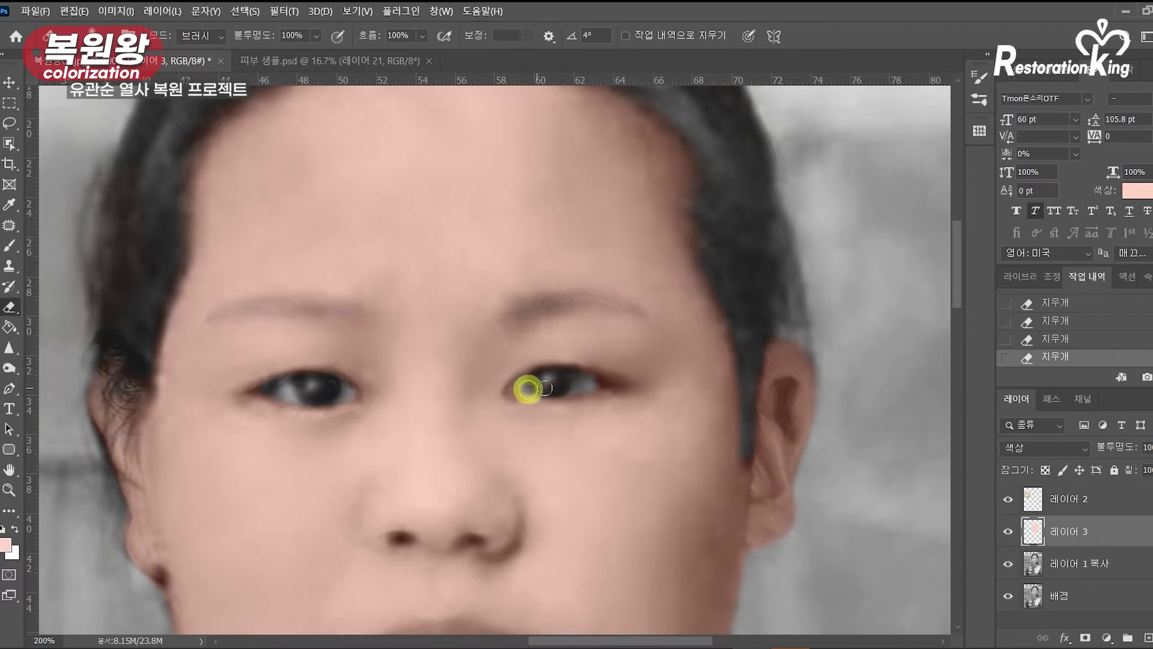
mouse_move(526, 391)
mouse_down()
mouse_move(513, 391)
mouse_move(561, 390)
mouse_up()
key(1)
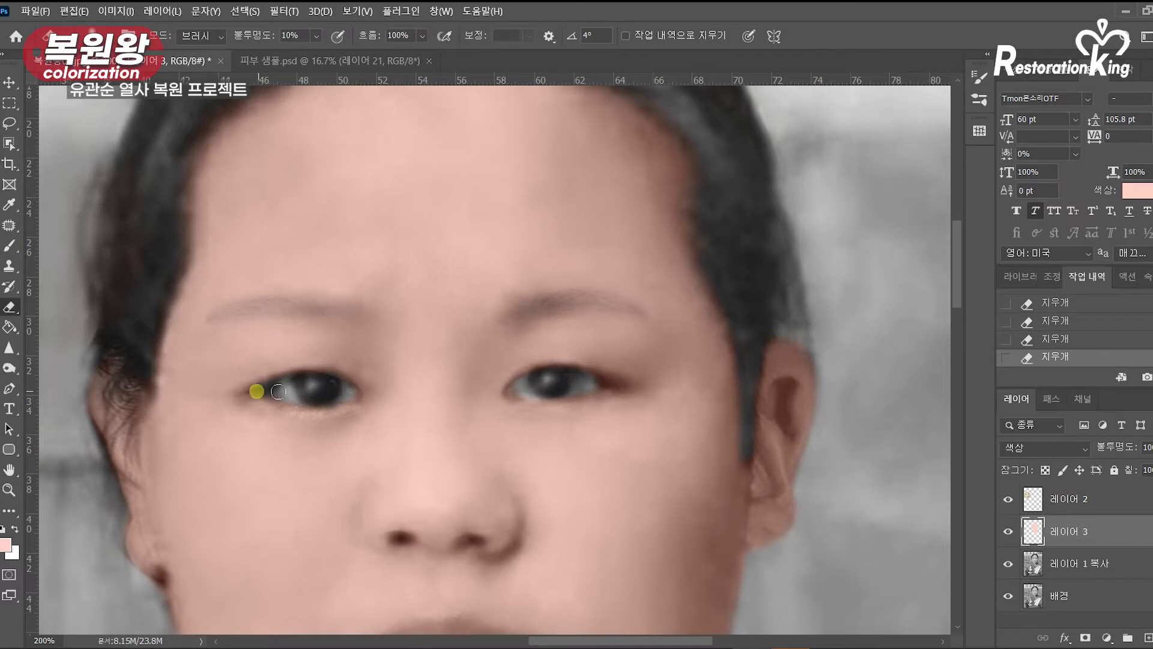
Step: Fade the pink inside both nostrils with the eraser at 10% to 20% opacity
drag(694, 468, 582, 412)
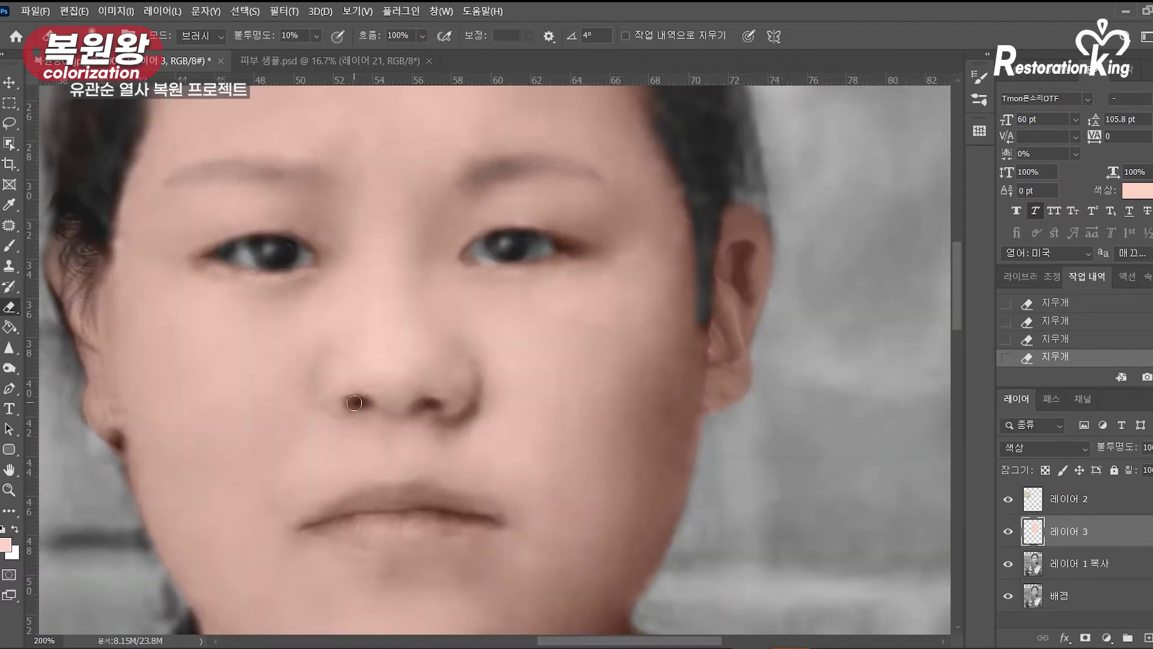
drag(425, 407, 430, 404)
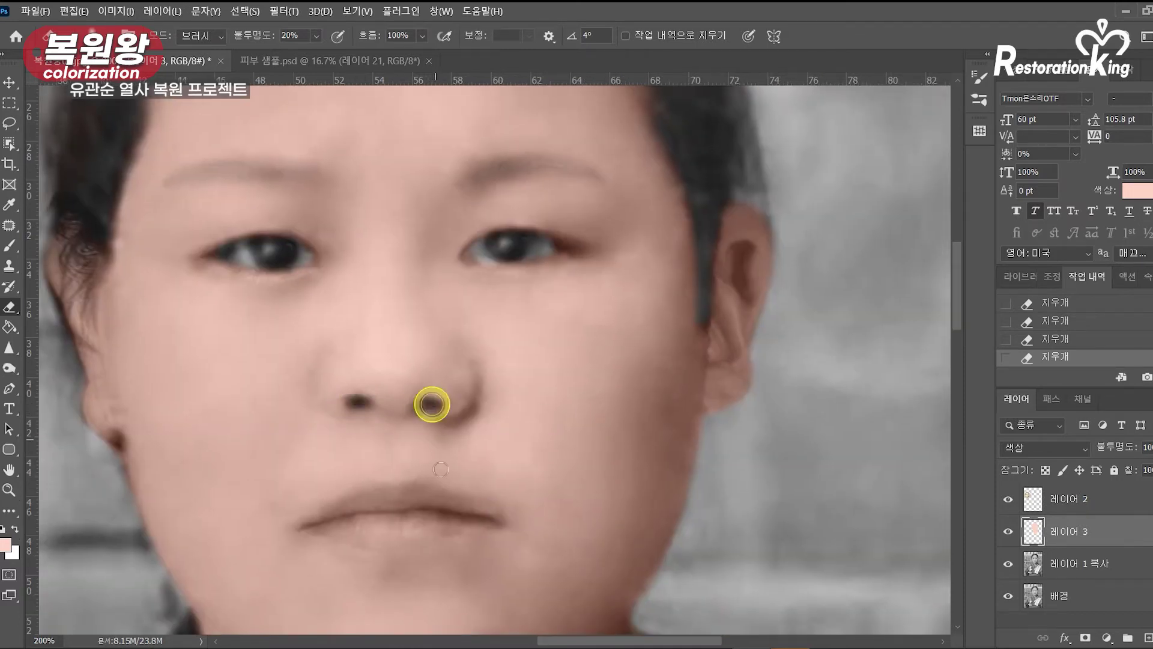
Step: Erase the pink skin colour completely from the upper and lower lips at 100% opacity
mouse_move(392, 493)
mouse_down()
mouse_move(420, 486)
mouse_move(474, 506)
mouse_move(452, 531)
mouse_move(340, 535)
mouse_move(407, 532)
mouse_up()
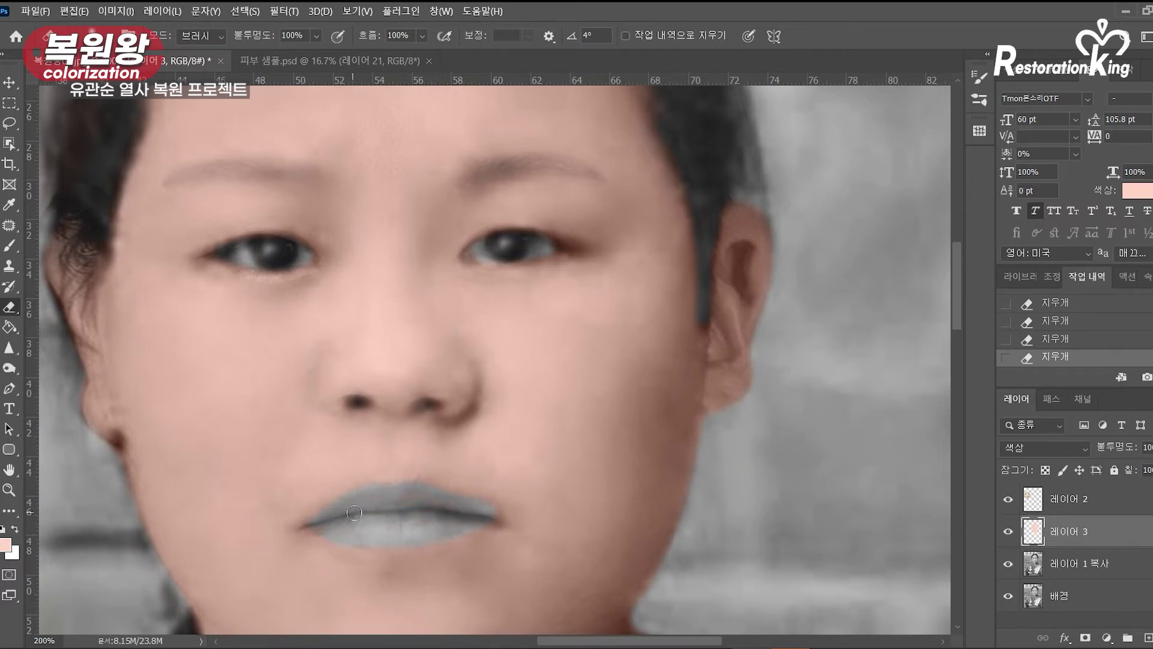
click(496, 520)
drag(598, 563, 681, 287)
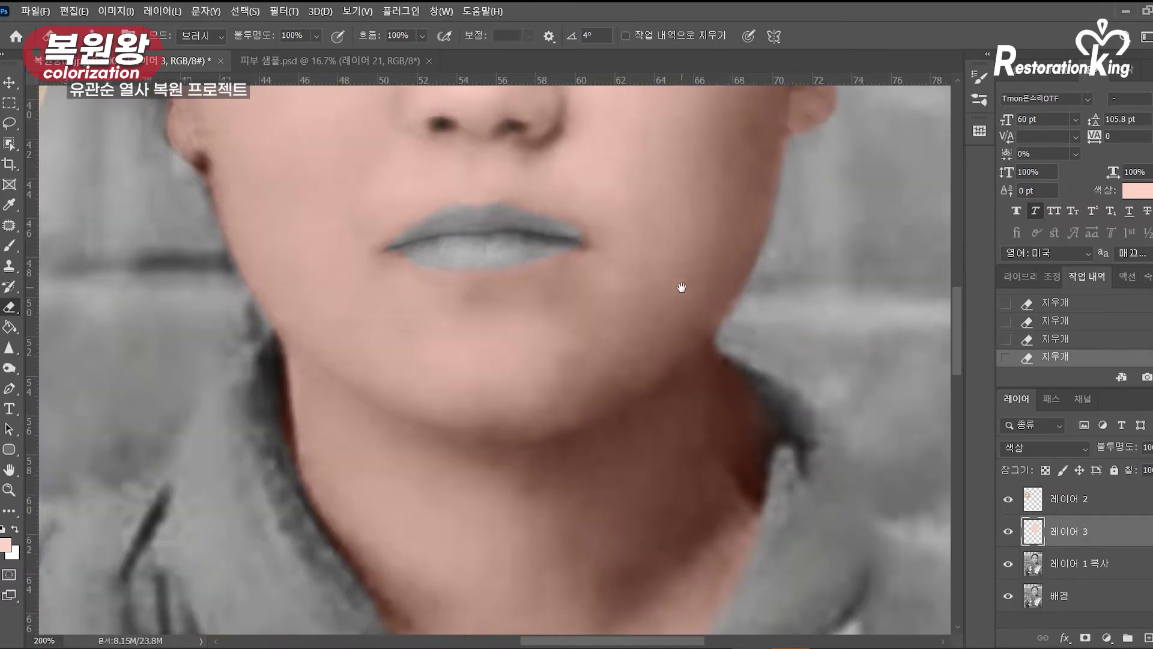
Step: Fade the pink skin colour spilling along both collar edges beside the neck with the eraser at 30% opacity
key(])
drag(263, 353, 277, 460)
click(272, 420)
click(309, 528)
drag(323, 570, 290, 458)
drag(315, 473, 368, 553)
drag(378, 574, 402, 605)
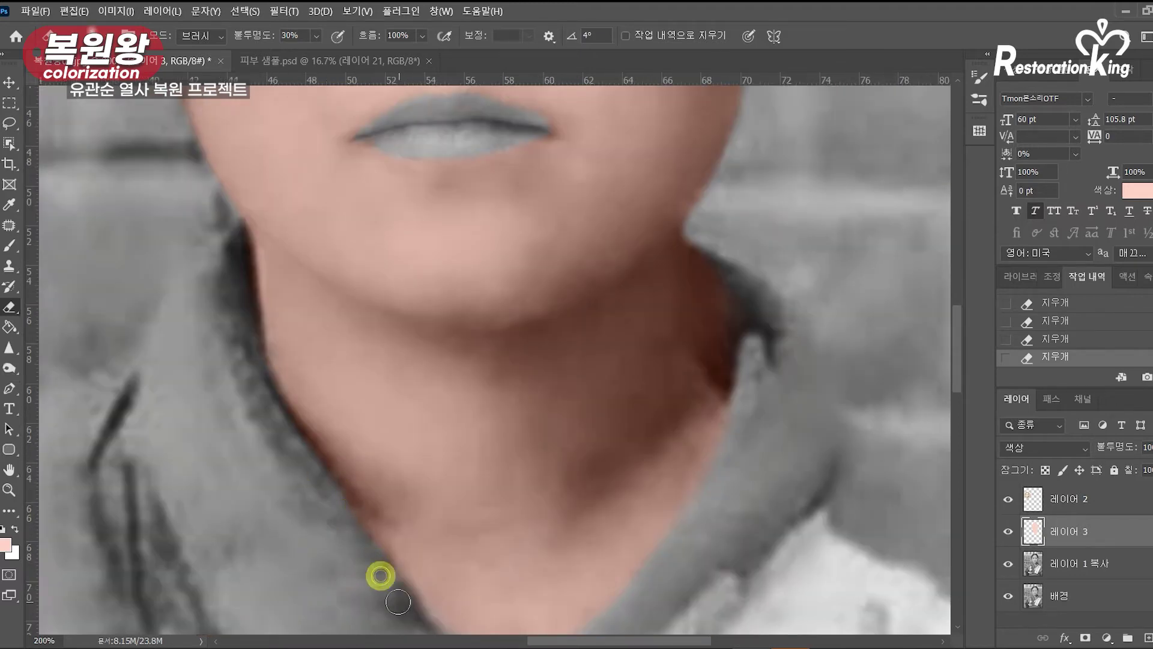
click(692, 235)
drag(708, 252, 746, 321)
drag(762, 591, 746, 337)
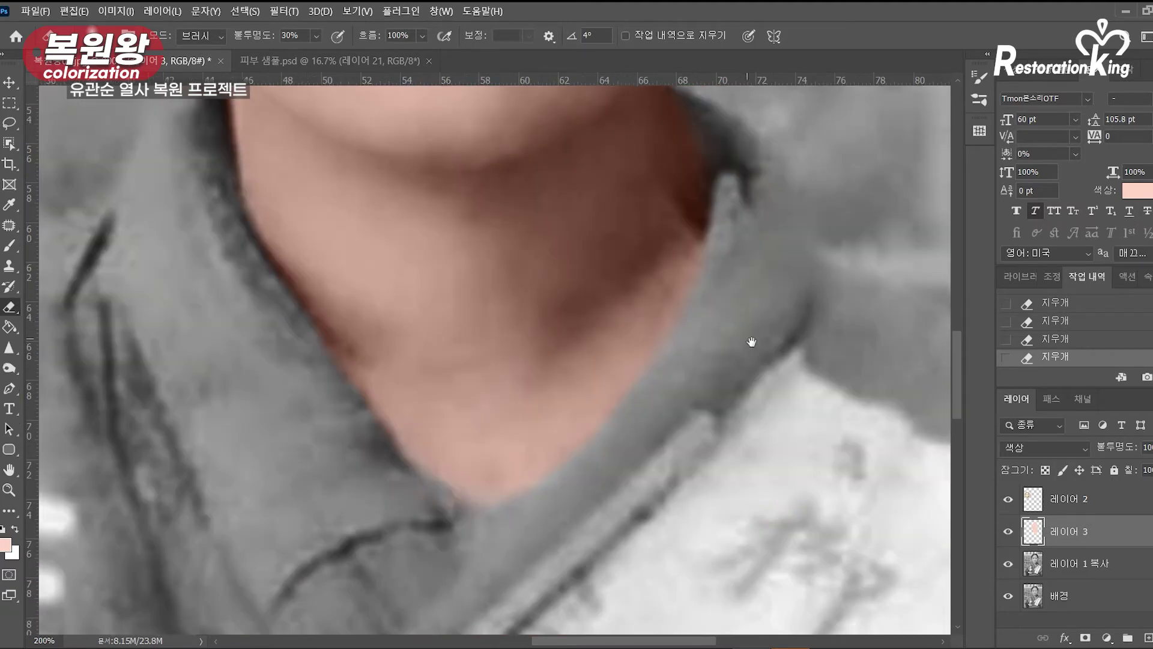
Step: Brighten the skin colour layer with Curves, raising the midtone point to input 130, output 149
alt+click(530, 398)
alt+click(530, 399)
alt+click(530, 399)
mouse_move(544, 263)
mouse_down()
mouse_move(569, 393)
mouse_move(530, 334)
mouse_up()
ctrl+click(559, 303)
ctrl+click(559, 303)
drag(529, 378, 529, 321)
alt+click(530, 331)
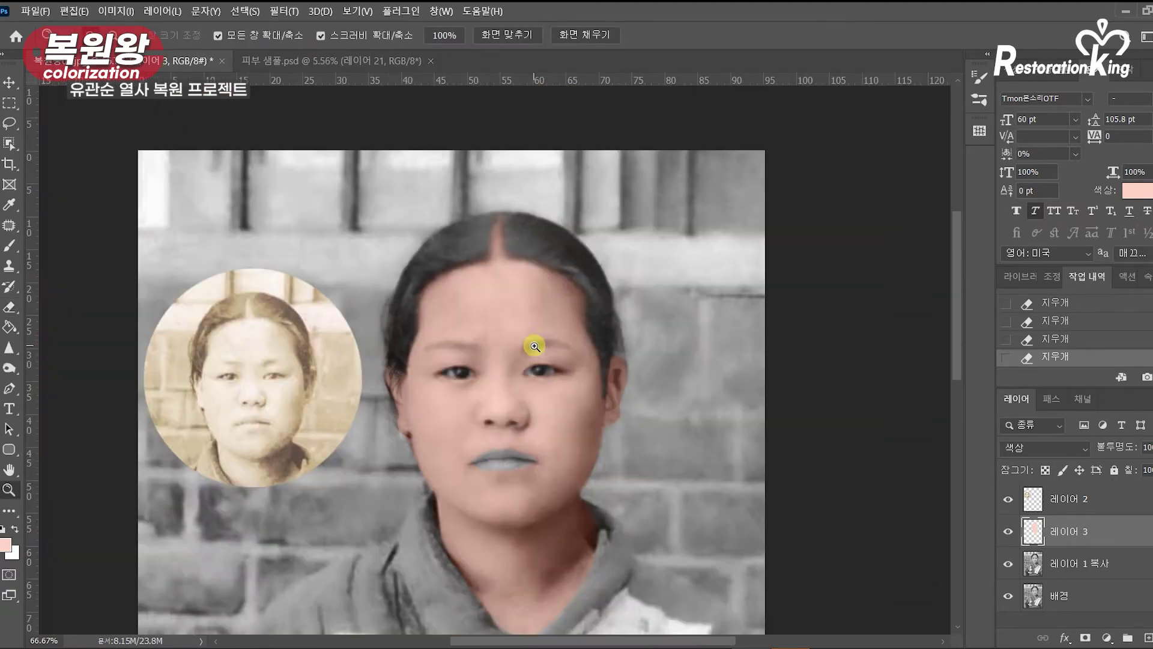
alt+click(537, 372)
drag(557, 418, 607, 321)
click(603, 327)
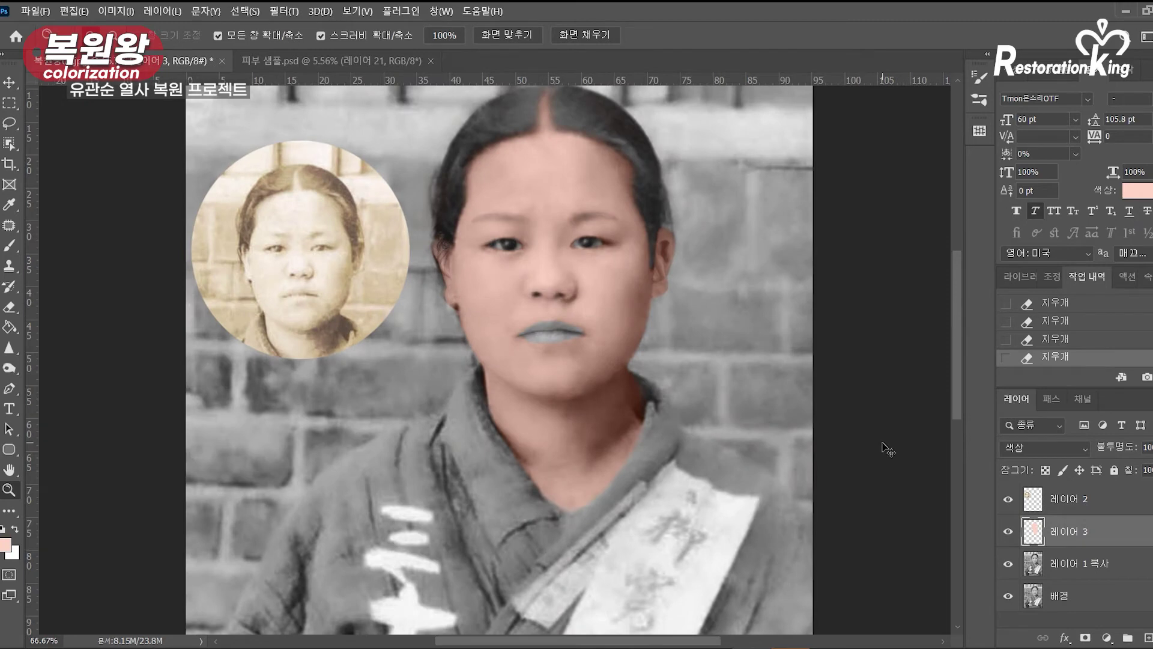
key(ctrl+m)
drag(786, 177, 994, 181)
drag(968, 350, 973, 331)
drag(1044, 180, 807, 191)
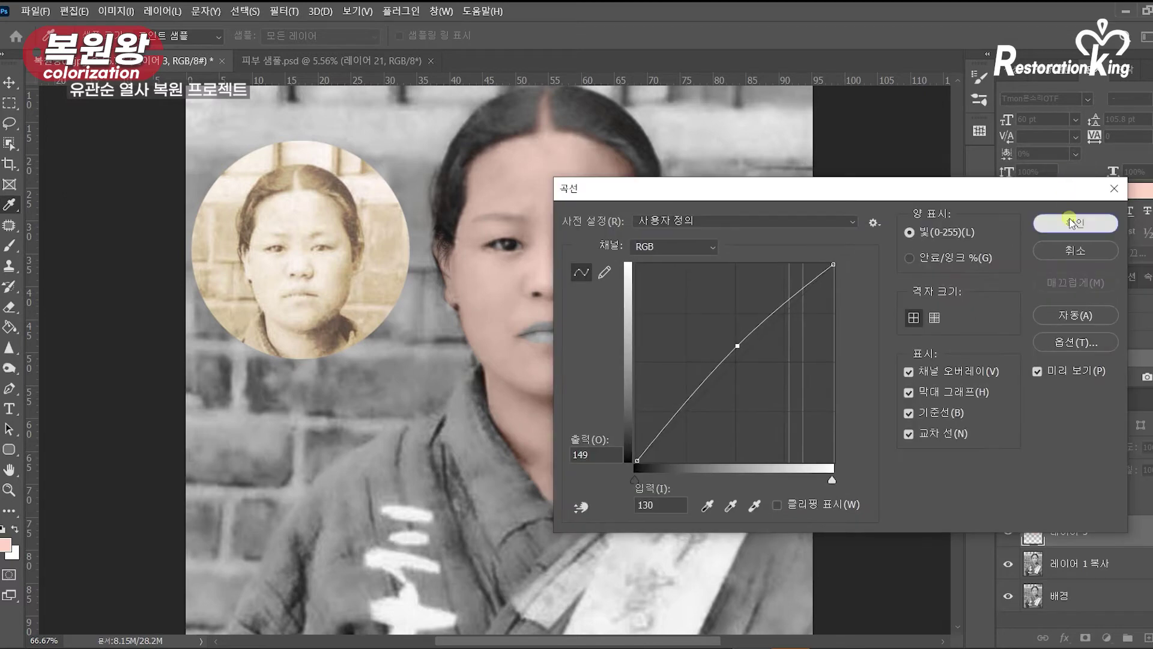
click(1073, 221)
key(z)
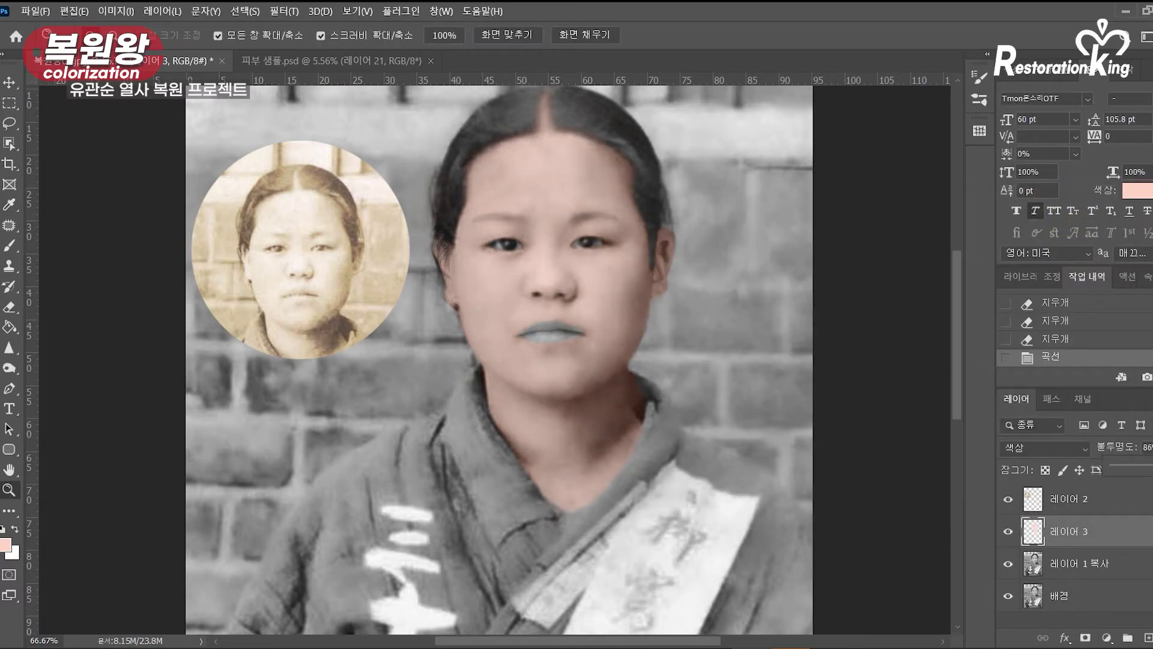
Step: Tone down the skin layer with 95% opacity, 92% fill and a Levels output white of about 226
click(1102, 454)
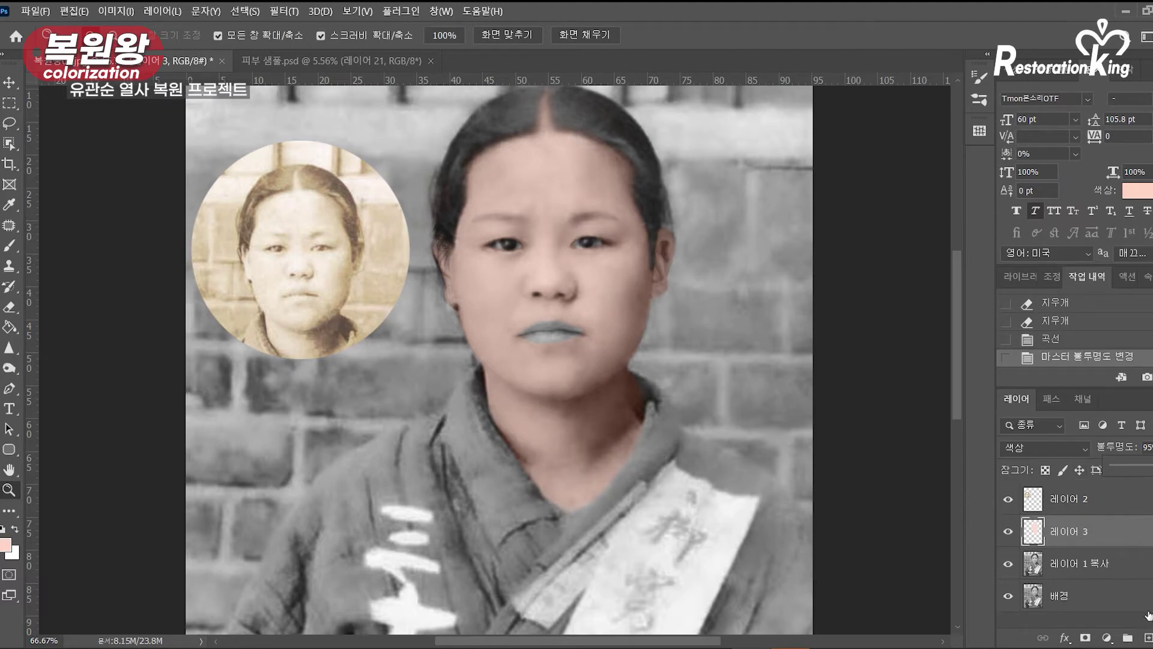
key(ctrl+l)
drag(1018, 357, 986, 356)
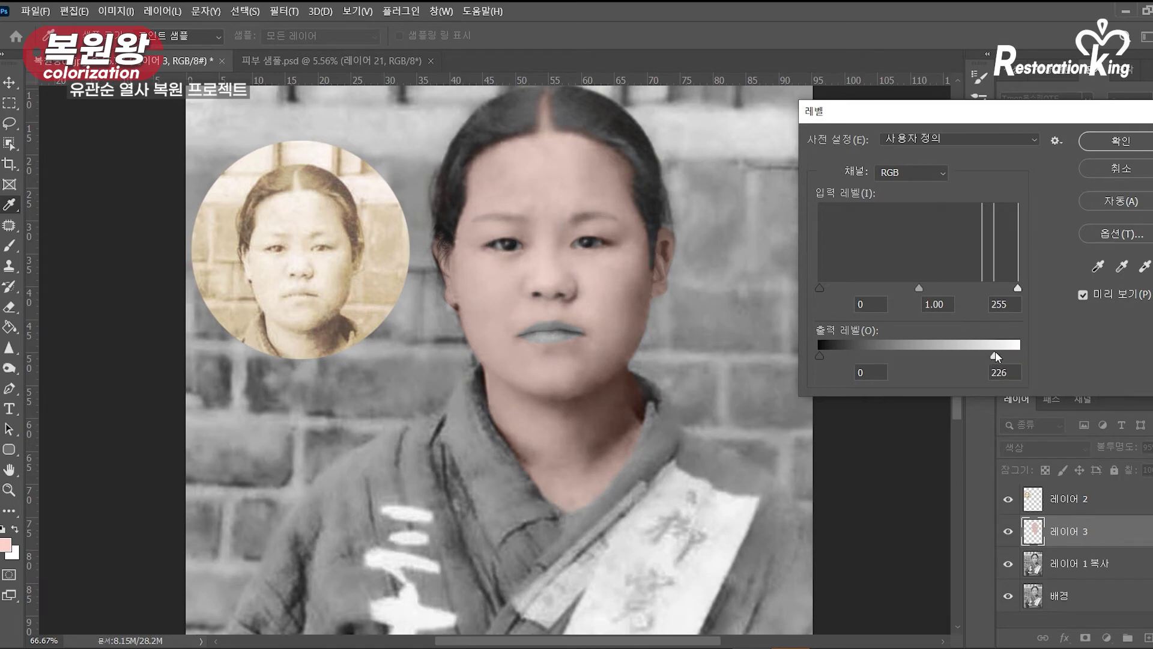
click(1105, 143)
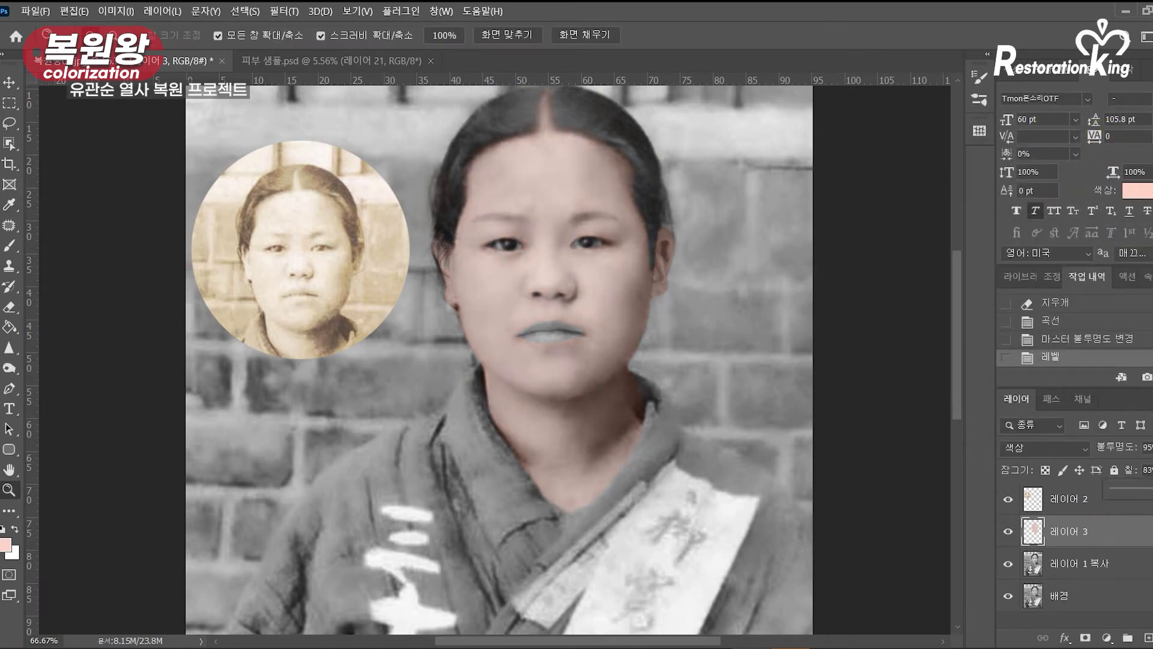
click(734, 464)
Step: Add a new layer in Soft Light blend mode above the skin layer and set the foreground colour to saturated red
click(1147, 638)
double_click(579, 382)
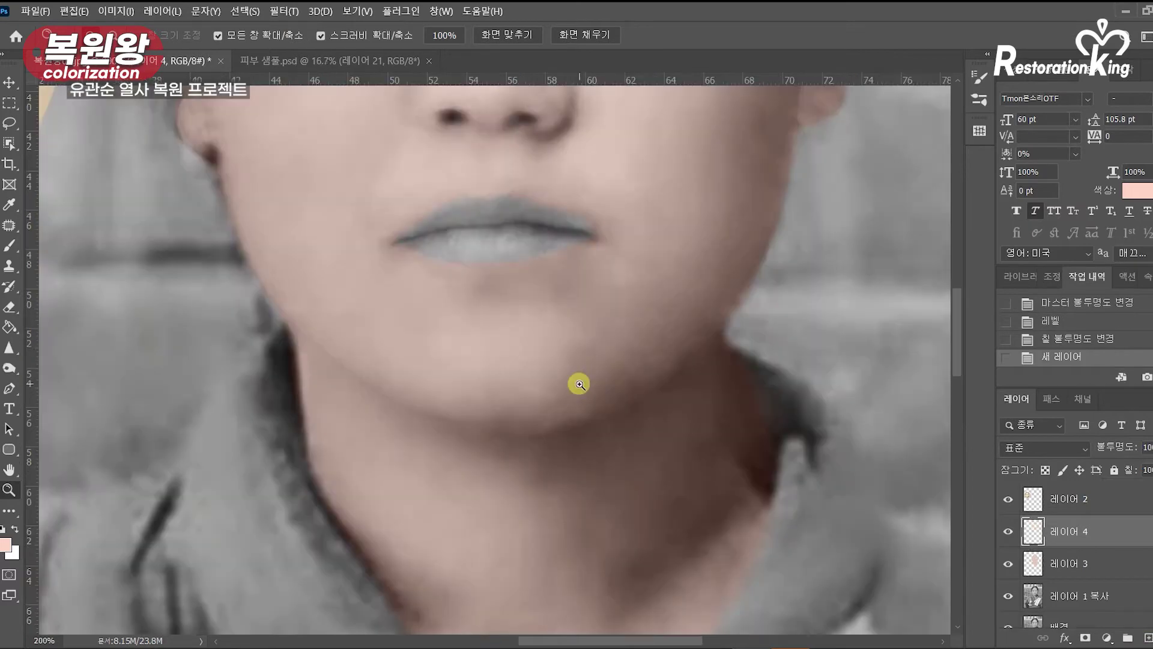
drag(516, 340, 499, 435)
key(i)
click(5, 544)
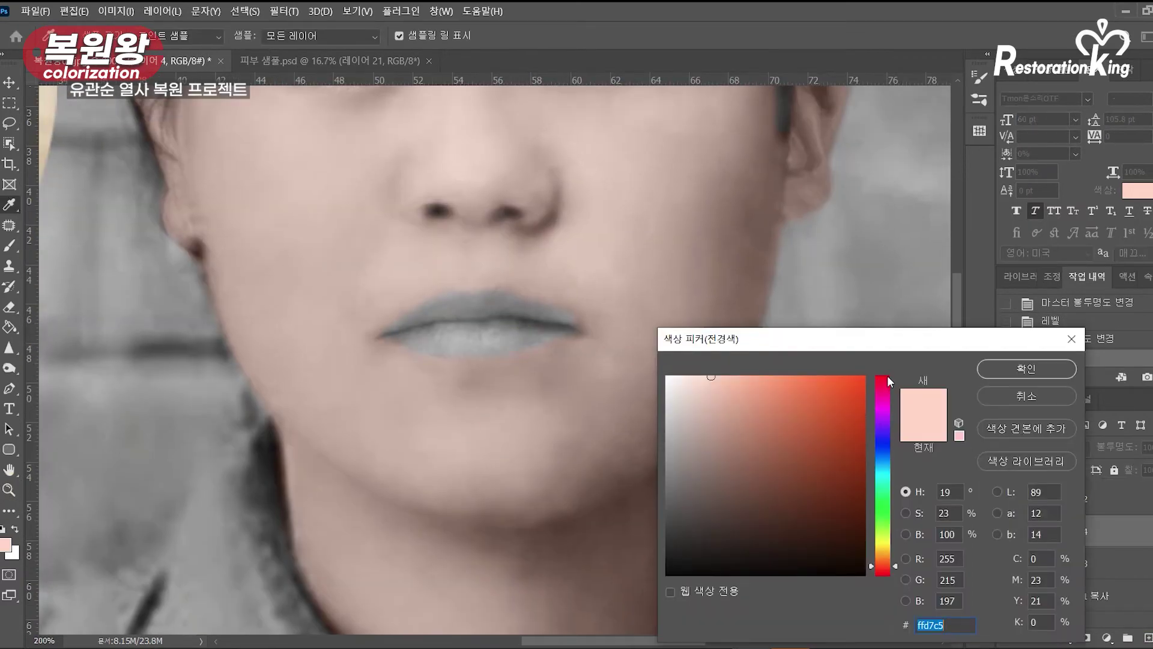
click(887, 376)
click(863, 379)
click(1027, 368)
key(z)
click(1057, 447)
click(1057, 427)
key(b)
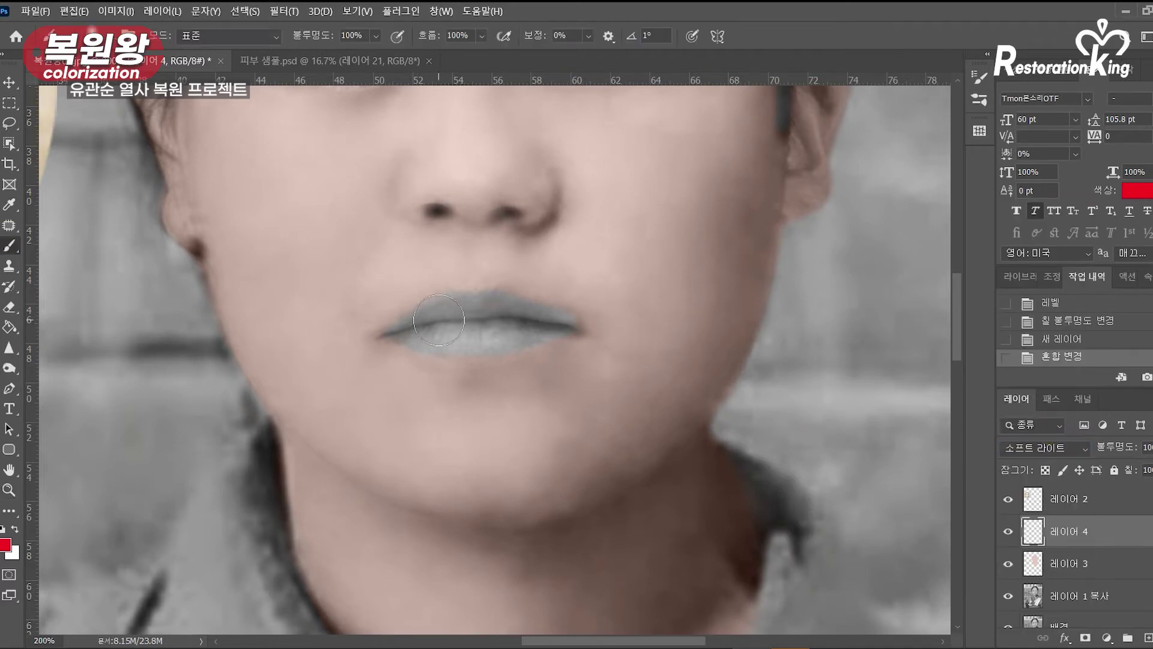
Step: Paint the lips red with the brush and lower the layer's Levels output white to about 178
mouse_move(394, 334)
mouse_down()
mouse_move(472, 302)
mouse_move(566, 322)
mouse_move(476, 348)
mouse_move(416, 340)
mouse_move(523, 322)
mouse_move(388, 339)
mouse_move(581, 335)
mouse_up()
key(ctrl+l)
drag(1017, 356, 976, 359)
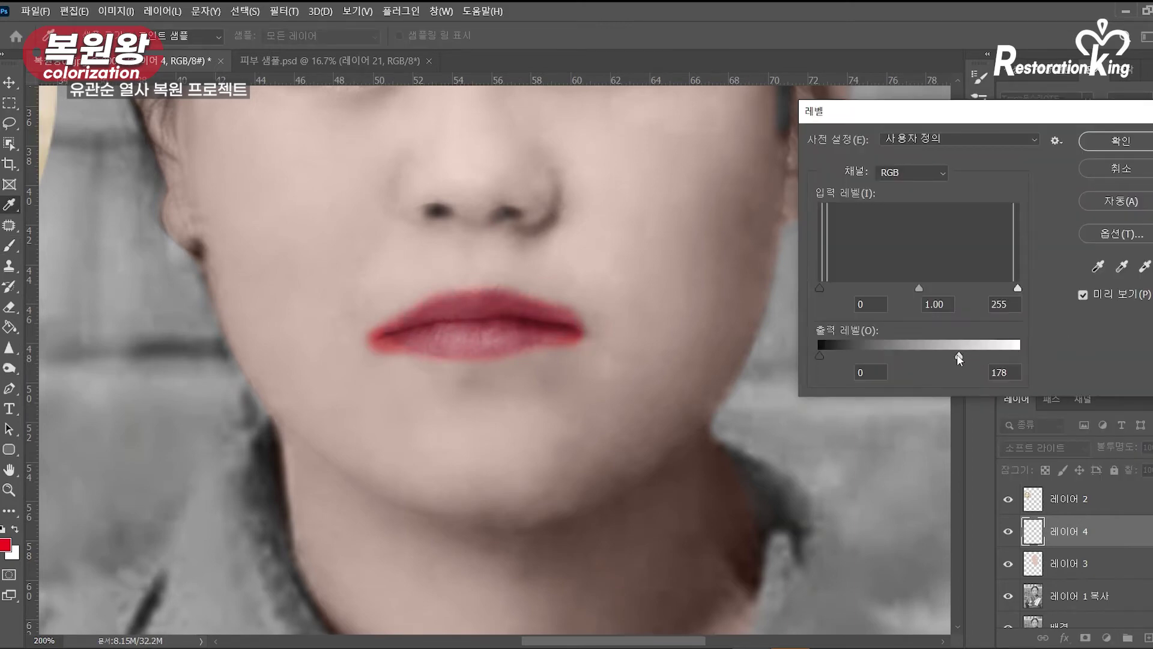
click(1120, 141)
Step: Erase the red spilling outside the lip outline at 100% opacity, all around the mouth and its corners
key(e)
key(bracketright)
key(bracketright)
key(bracketright)
click(372, 373)
click(373, 368)
key(0)
click(371, 375)
click(388, 368)
click(564, 359)
click(591, 355)
mouse_move(588, 293)
mouse_down()
mouse_move(589, 283)
mouse_move(572, 285)
mouse_up()
drag(406, 284, 369, 311)
click(369, 311)
click(366, 333)
click(1059, 344)
click(368, 322)
click(414, 373)
click(434, 380)
click(471, 382)
mouse_move(471, 381)
mouse_down()
mouse_move(556, 367)
mouse_move(606, 304)
mouse_up()
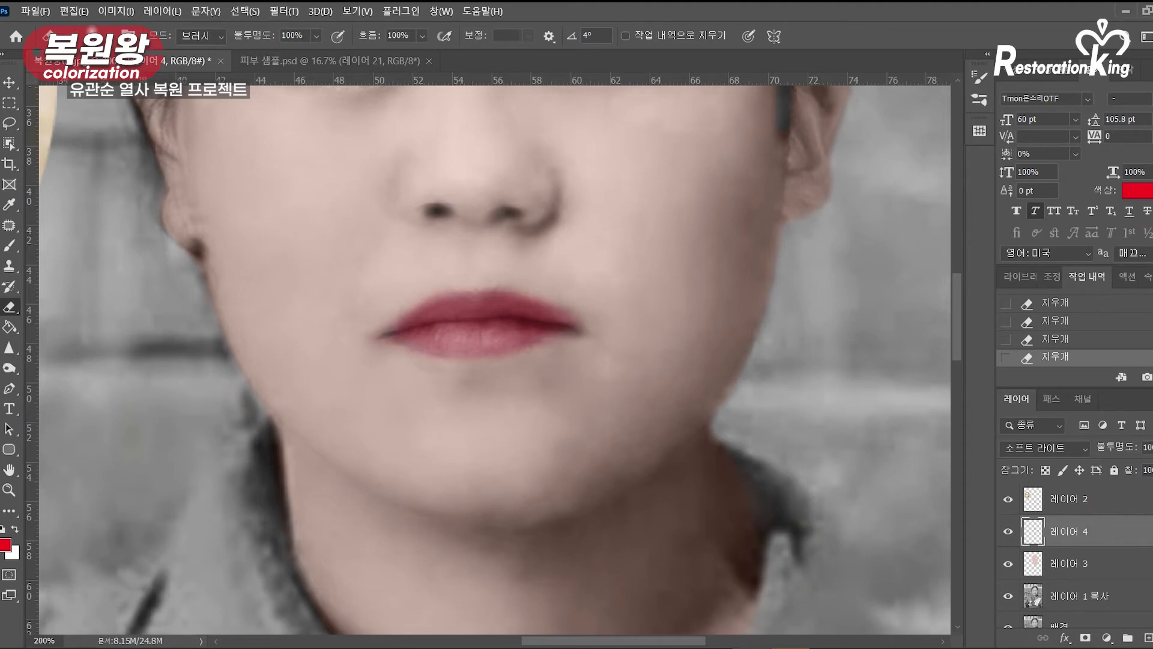
Step: Set the lip layer's opacity to 89% and raise its Levels output black to 76
drag(1121, 475, 1152, 484)
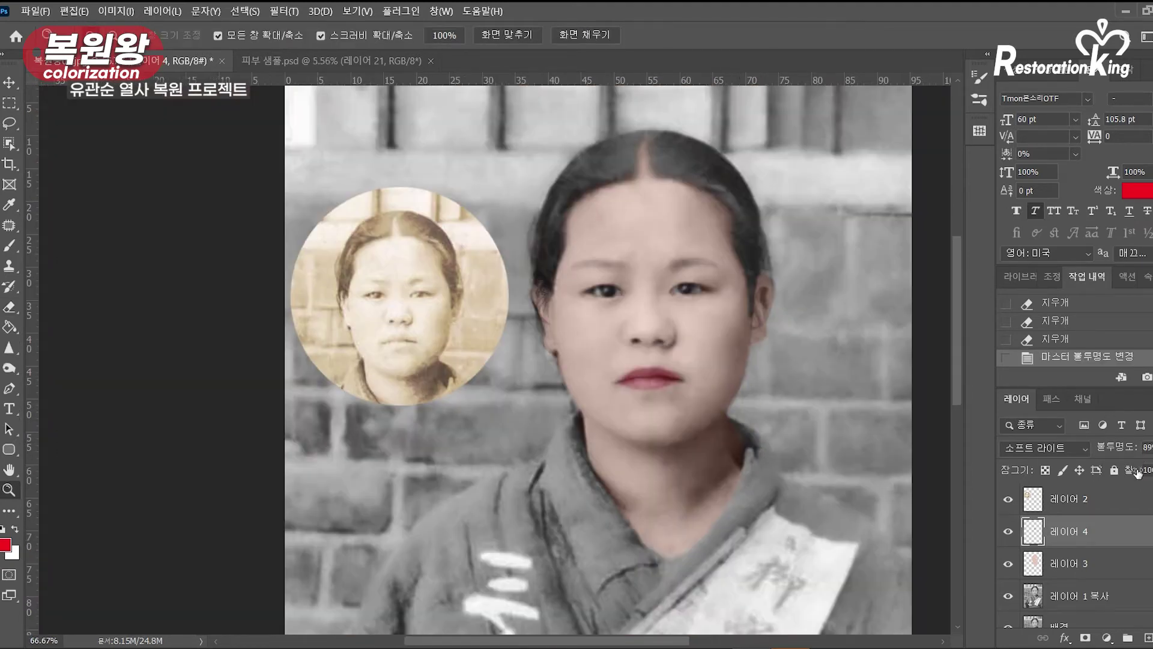
key(ctrl+l)
drag(820, 356, 859, 356)
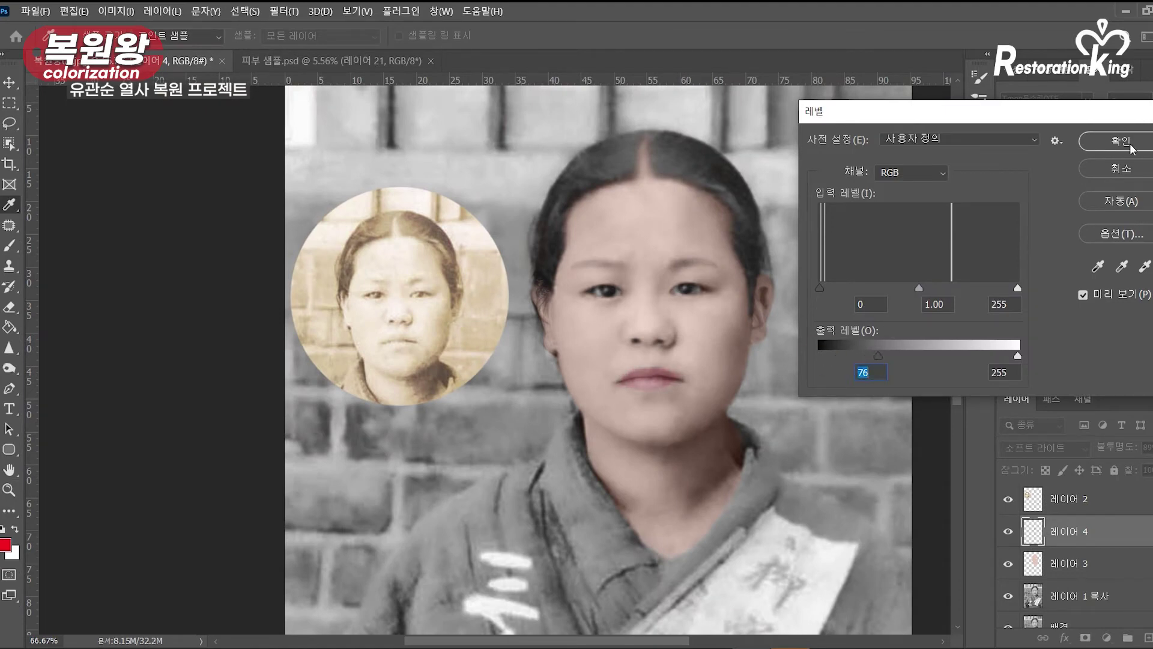
click(1120, 142)
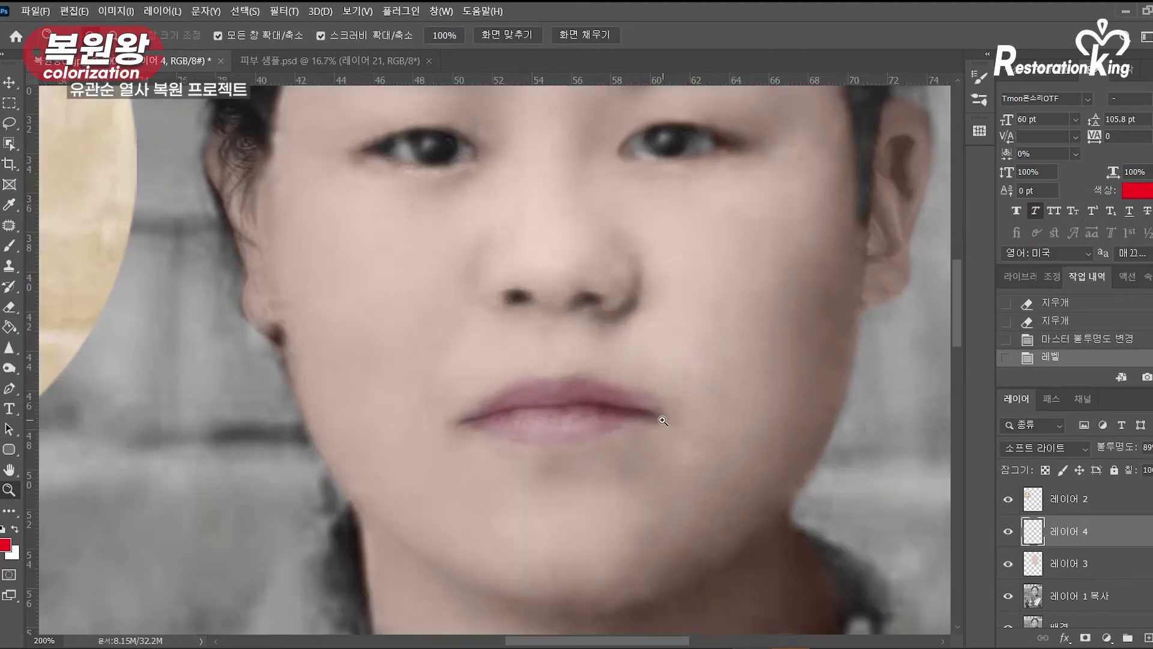
Step: Clone lip colour from the lower lip onto the pale mouth corners and lip edges with the Clone Stamp
click(541, 433)
key(s)
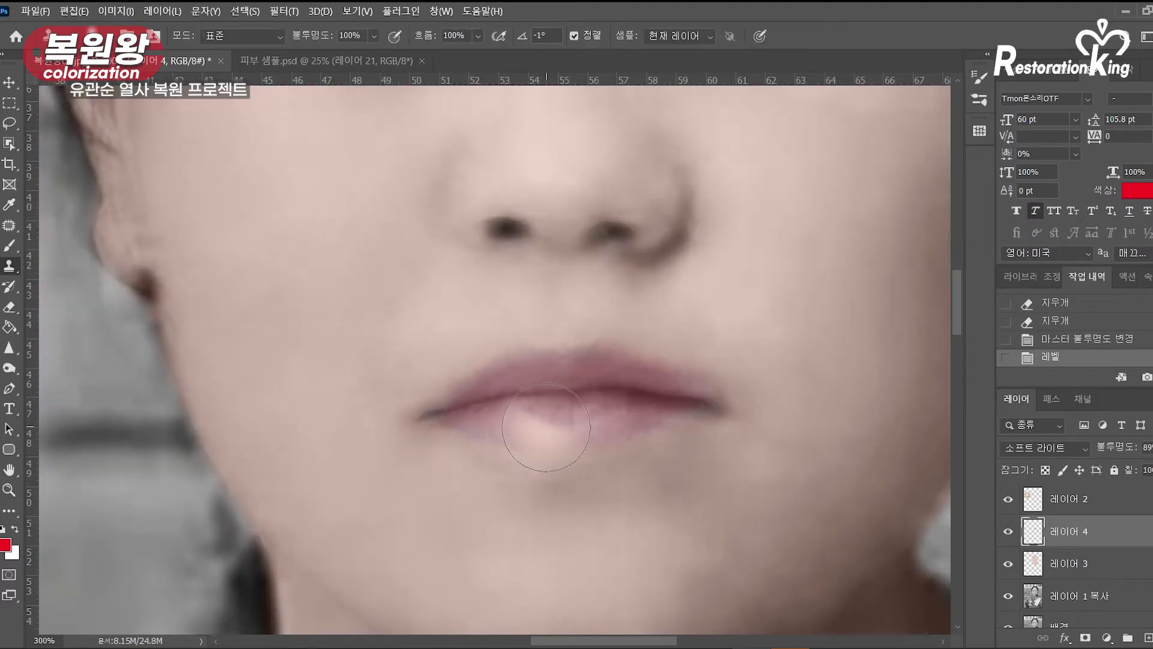
alt+click(519, 418)
click(469, 429)
click(467, 423)
click(482, 413)
click(451, 412)
click(447, 411)
drag(673, 413, 700, 403)
click(538, 363)
alt+click(627, 418)
click(649, 415)
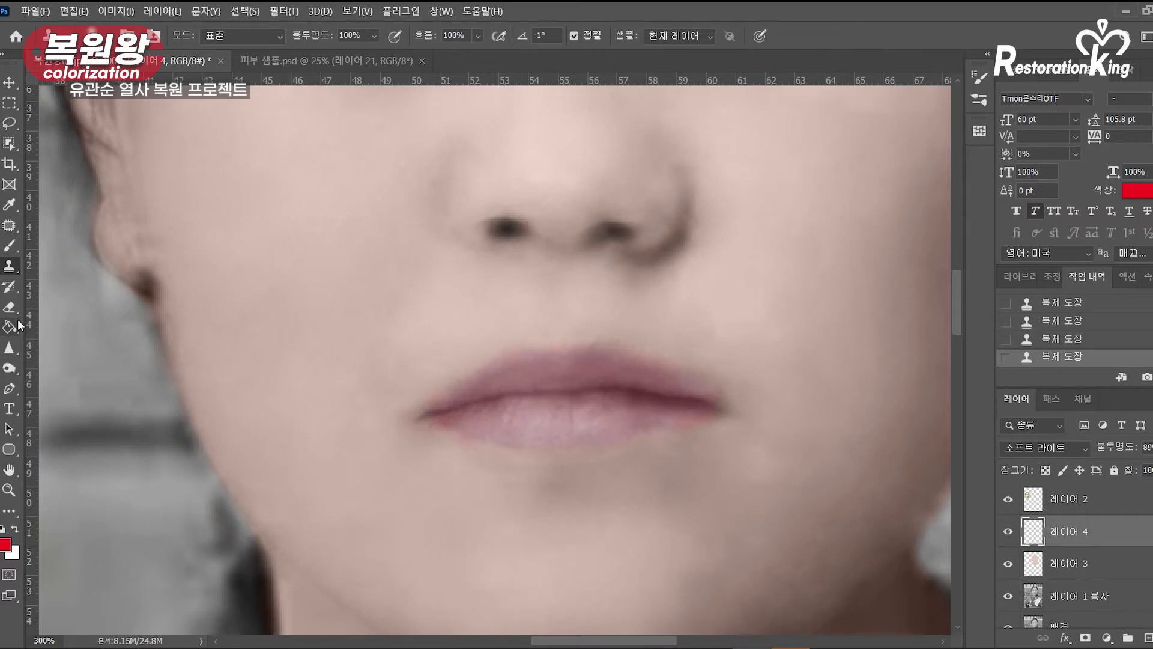
Step: Erase the cloned colour spilling past the mouth corners and lip edges at 100% opacity
click(10, 308)
click(423, 436)
click(454, 509)
key(ctrl+z)
click(439, 455)
click(704, 446)
click(661, 335)
click(375, 431)
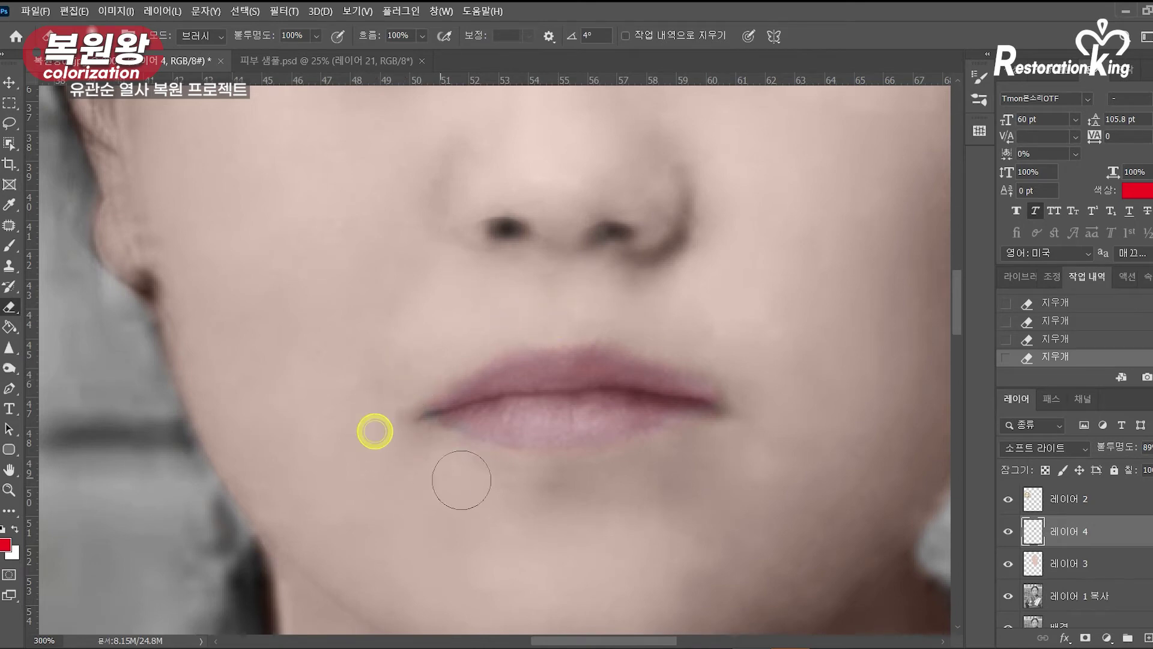
Step: Try the lip layer at about 90% opacity
key(z)
drag(781, 560, 639, 531)
click(1152, 447)
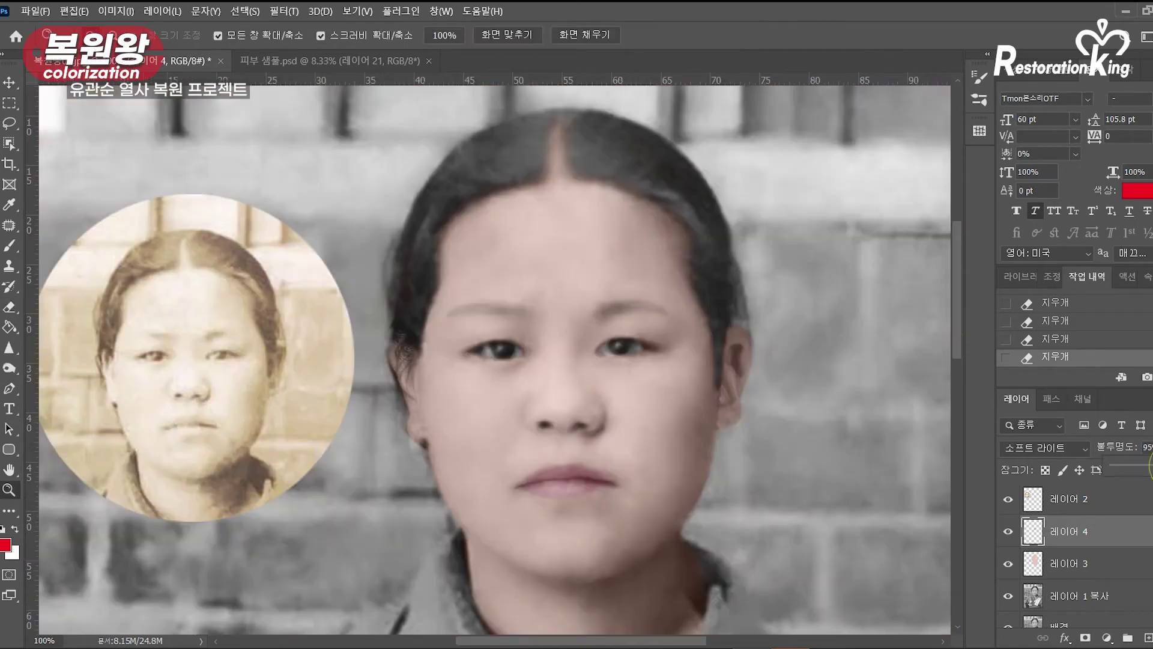
drag(1152, 466, 1152, 466)
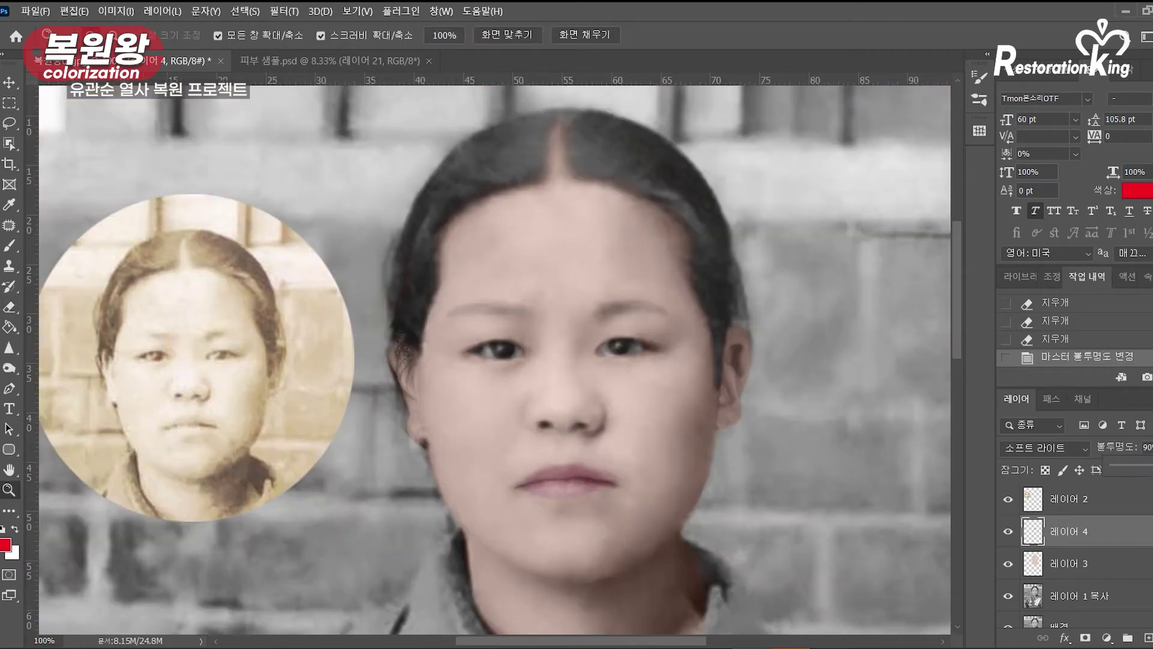
Step: Revert the lip layer in the history to the opacity change made before the Levels adjustment
scroll(1078, 330, up, 8)
click(1104, 346)
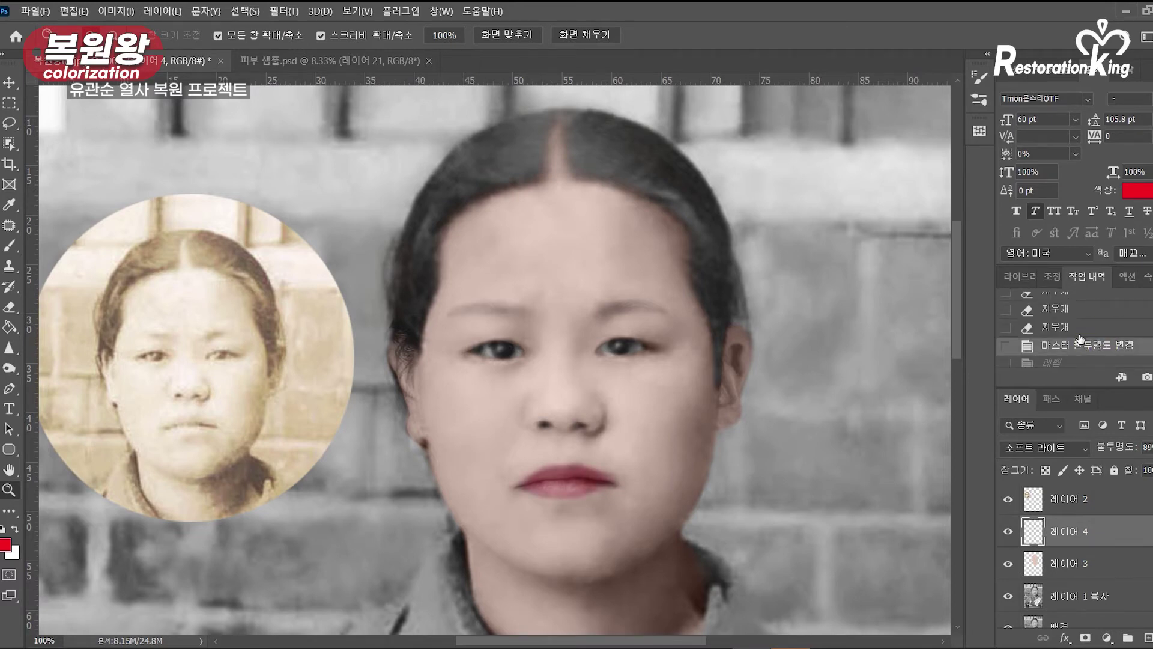
click(1078, 334)
Step: Soften the lip colour by raising its Levels output black and setting the layer to 77% opacity and 95% fill
key(ctrl+l)
drag(820, 355, 849, 358)
click(1121, 141)
key(z)
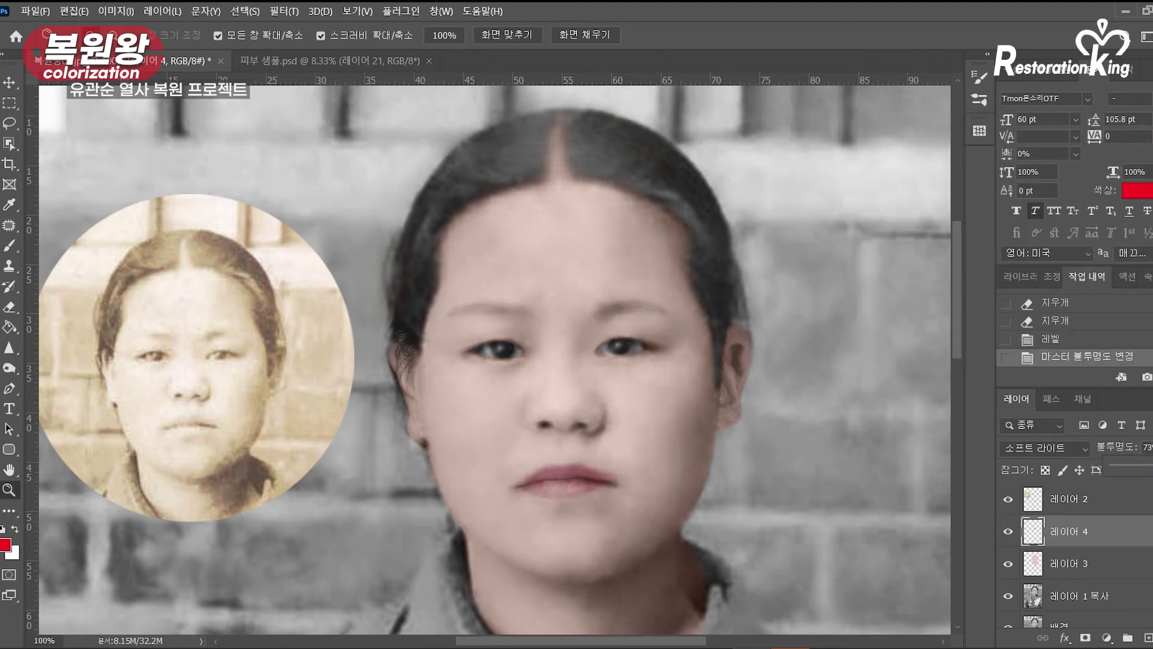
click(1152, 470)
drag(1152, 489, 1147, 489)
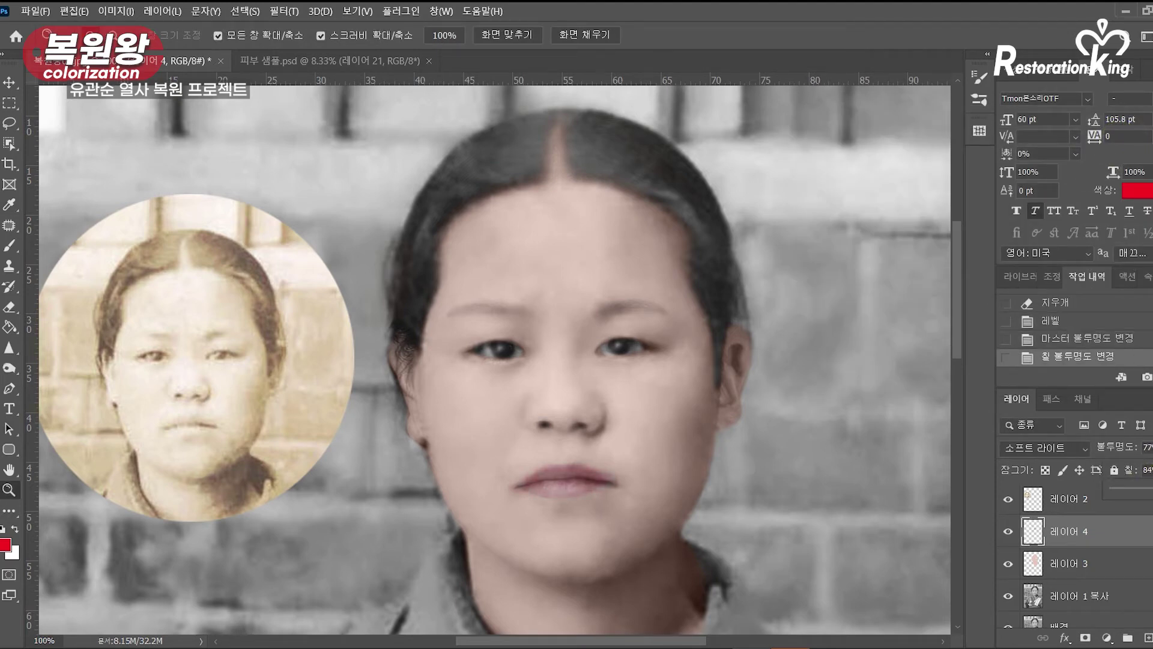
key(e)
alt+click(690, 474)
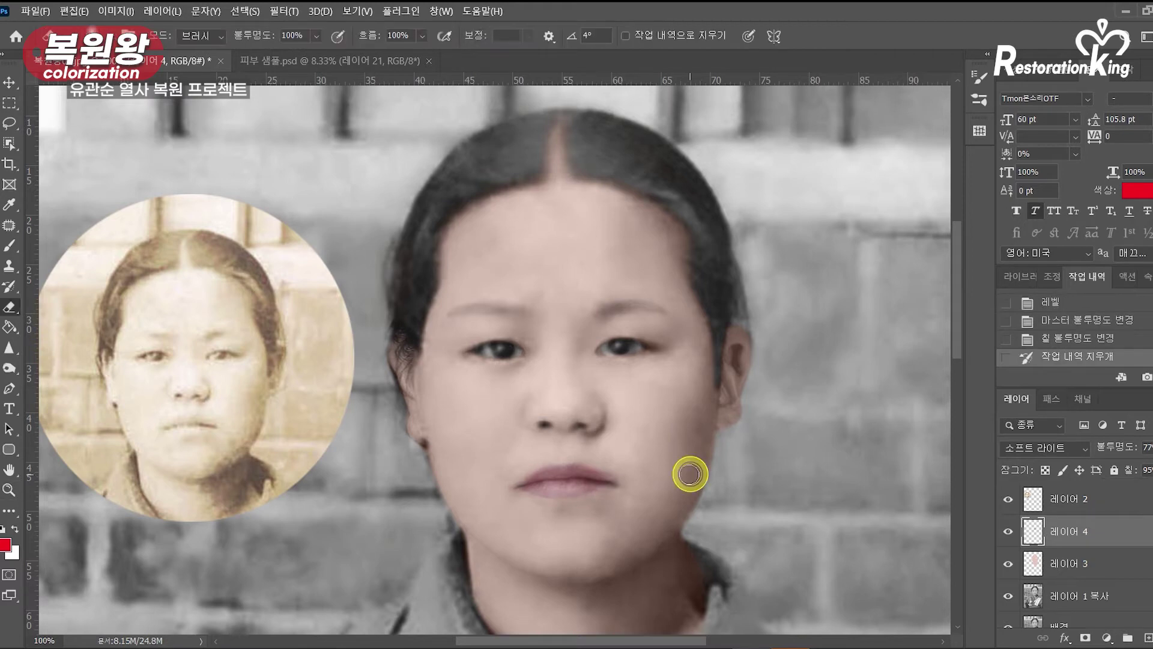
click(1071, 340)
Step: Lift the midtones of the skin colour on Layer 3 with Curves and set the layer's opacity to 93%
key(z)
alt+click(713, 423)
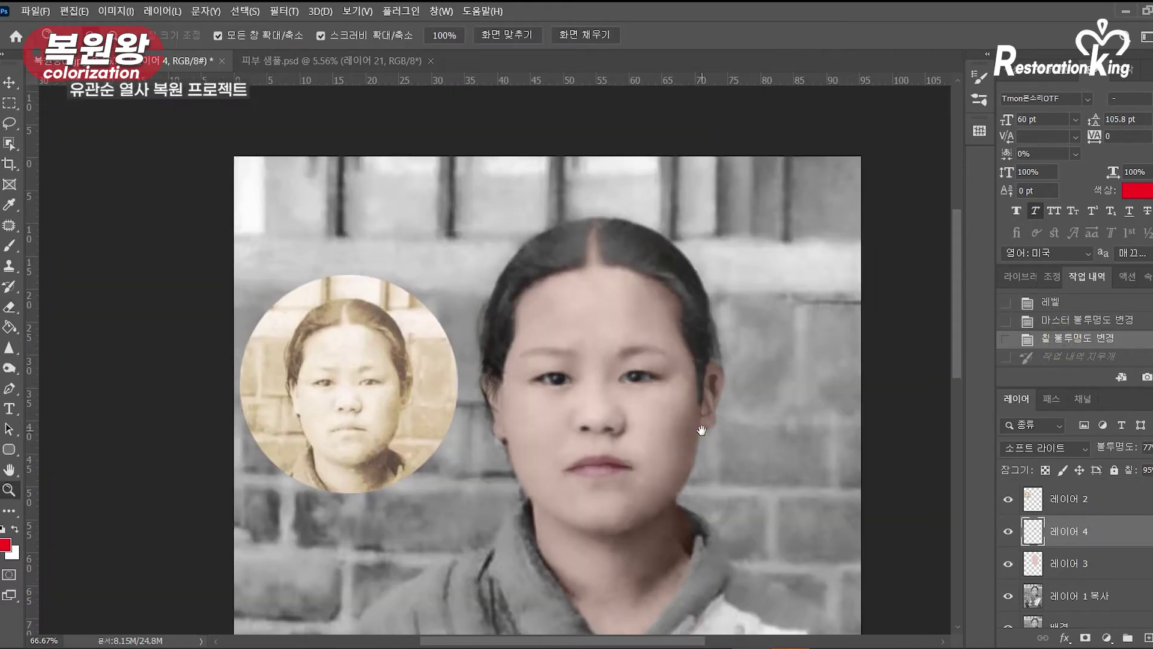
click(656, 426)
alt+click(654, 440)
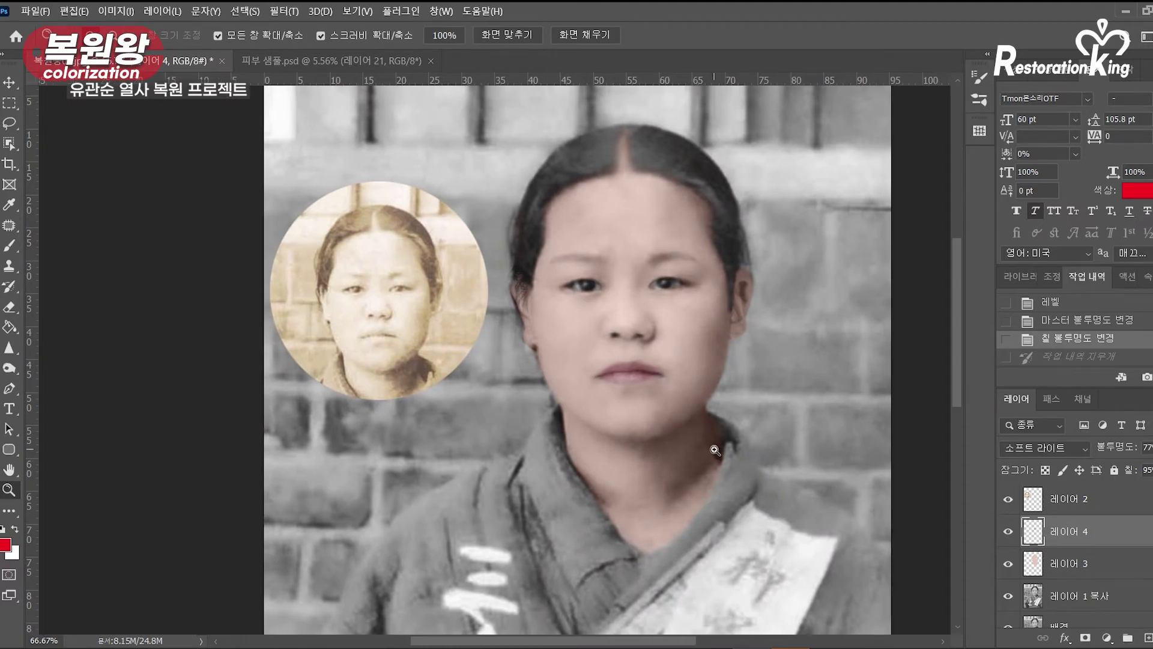
click(1066, 562)
key(ctrl+m)
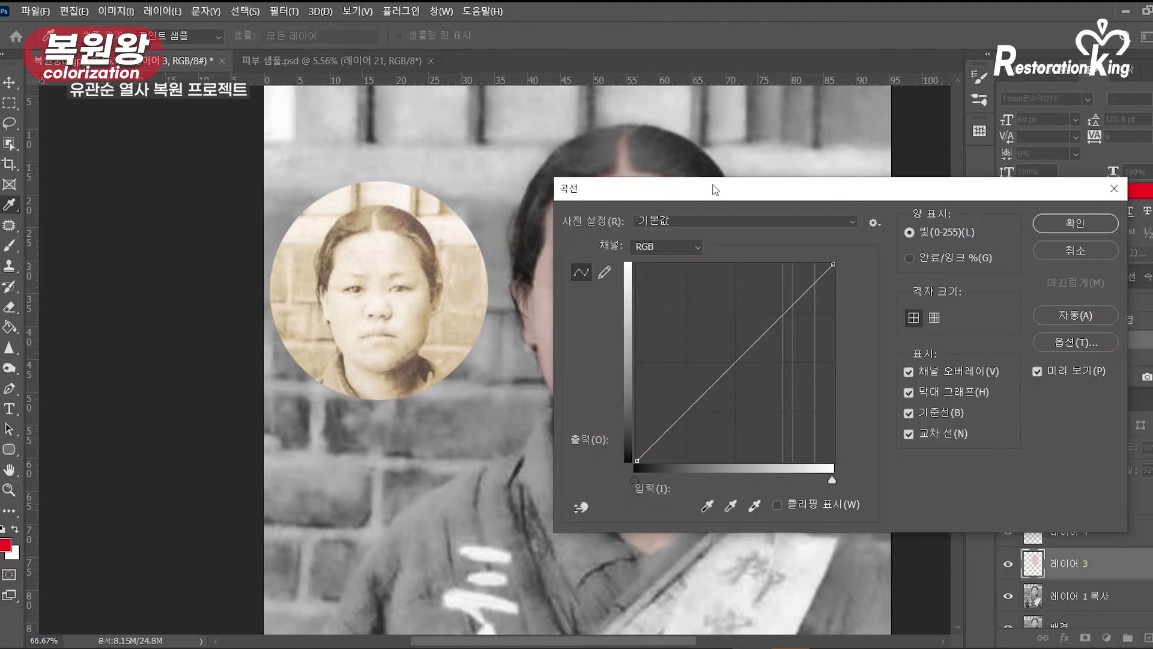
drag(746, 188, 1066, 276)
drag(1055, 458, 1047, 443)
drag(1090, 289, 807, 411)
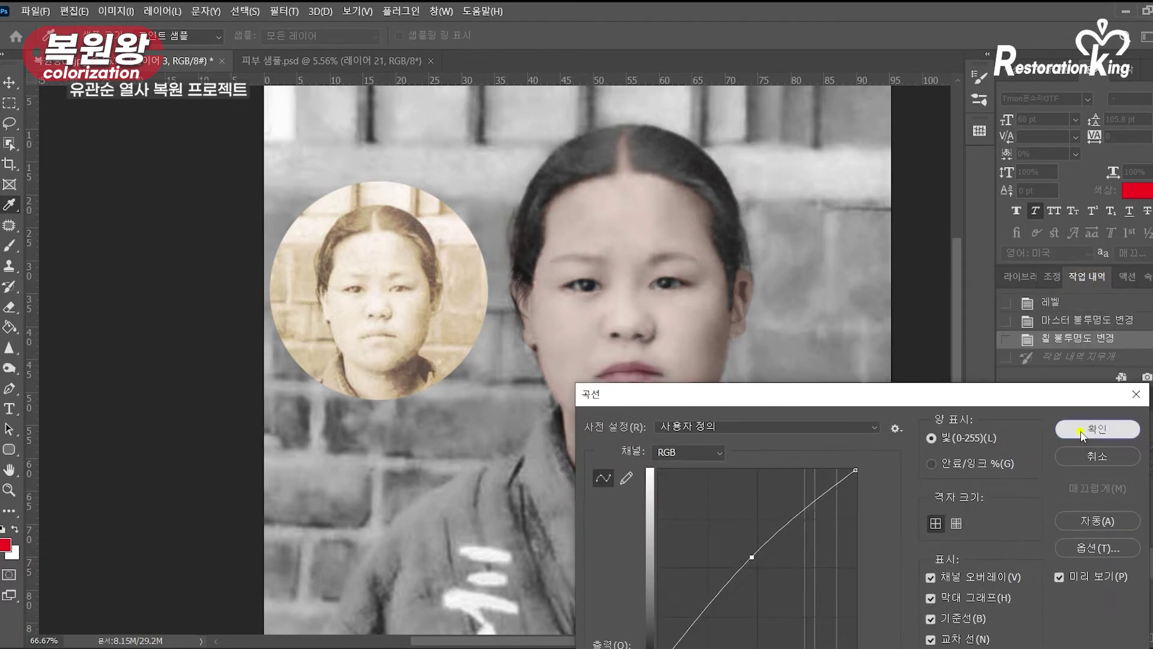
click(1081, 423)
key(z)
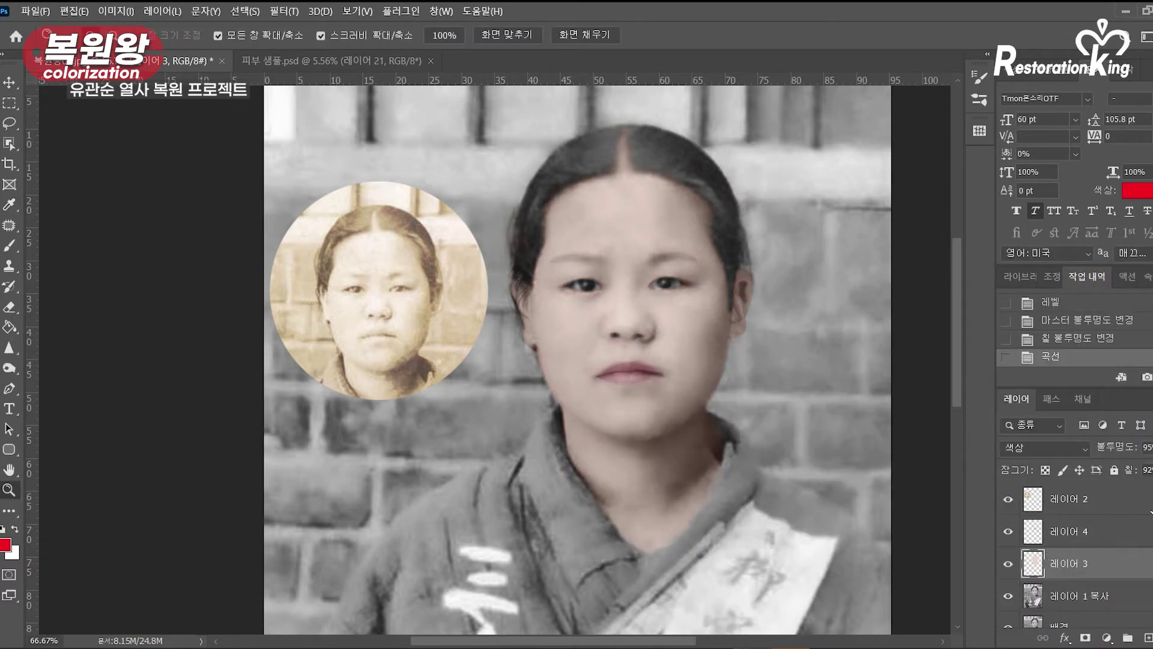
click(1151, 447)
drag(1152, 466, 1146, 466)
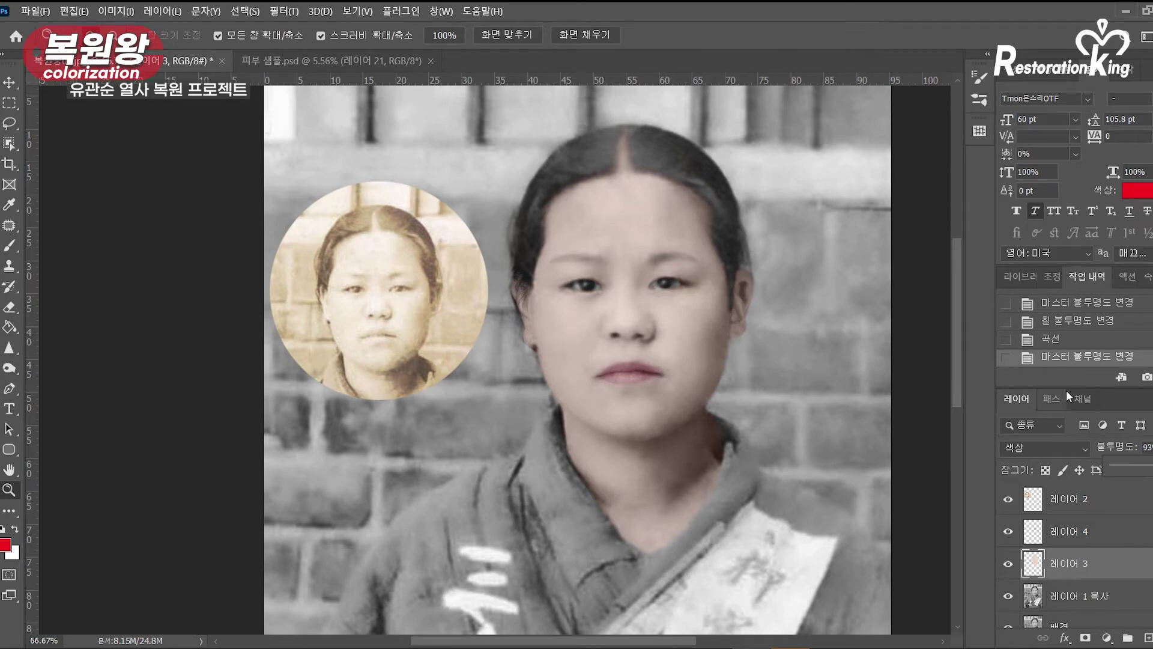
Step: Add a new Soft Light layer above Layer 4 and set the foreground colour to brown #603005
alt+click(689, 387)
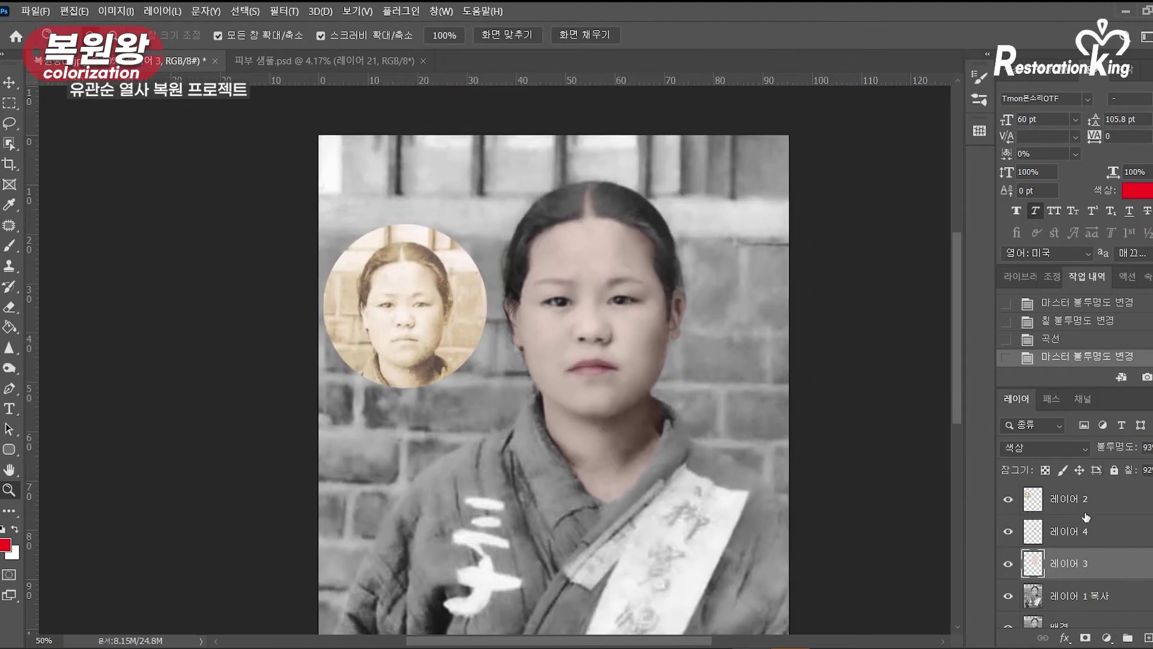
click(1087, 527)
click(1148, 638)
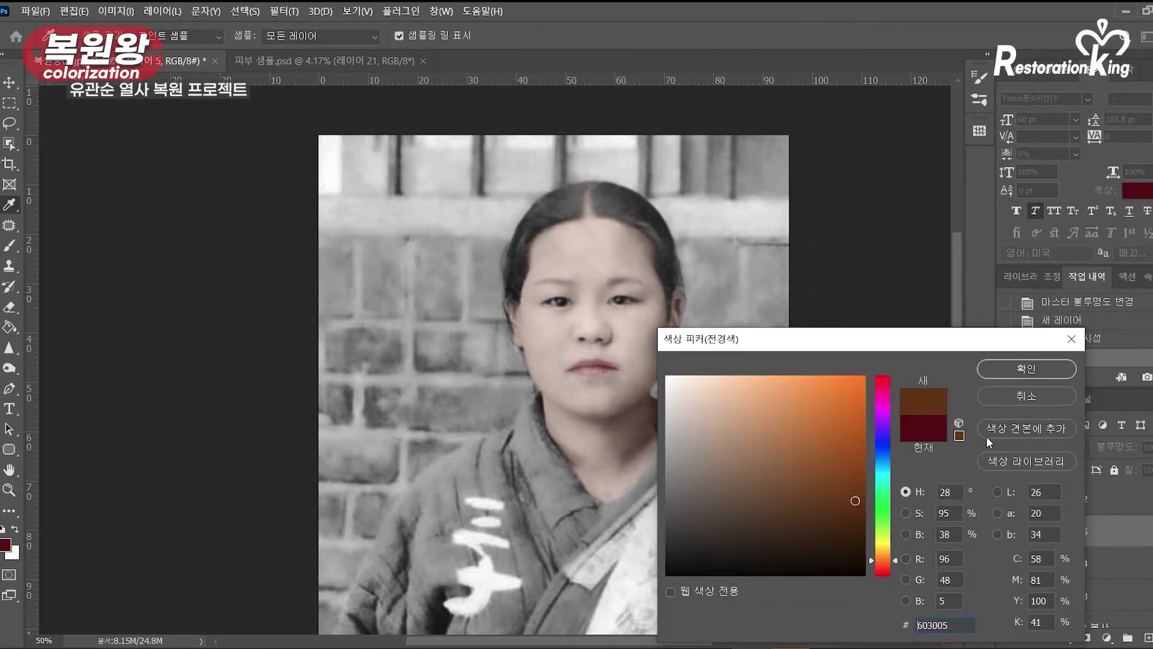
click(1060, 366)
Step: Paint the brick wall brown on both sides of the figure, following the outline of the head and shoulders
mouse_move(431, 411)
mouse_down()
mouse_move(357, 342)
mouse_move(348, 297)
mouse_move(424, 312)
mouse_move(335, 269)
mouse_move(304, 343)
mouse_move(373, 283)
mouse_move(446, 308)
mouse_up()
mouse_move(478, 266)
mouse_down()
mouse_move(436, 250)
mouse_move(297, 240)
mouse_up()
mouse_move(503, 248)
mouse_down()
mouse_move(490, 304)
mouse_move(519, 398)
mouse_move(379, 499)
mouse_move(335, 613)
mouse_move(342, 529)
mouse_up()
mouse_move(684, 249)
mouse_down()
mouse_move(672, 402)
mouse_move(775, 475)
mouse_move(772, 271)
mouse_move(685, 385)
mouse_move(762, 360)
mouse_move(715, 390)
mouse_move(773, 307)
mouse_move(732, 399)
mouse_up()
mouse_move(485, 328)
mouse_down()
mouse_move(494, 378)
mouse_move(443, 430)
mouse_move(475, 335)
mouse_move(468, 408)
mouse_move(445, 336)
mouse_move(457, 389)
mouse_move(355, 481)
mouse_move(336, 552)
mouse_up()
drag(340, 404, 373, 236)
mouse_move(348, 453)
mouse_down()
mouse_move(344, 486)
mouse_move(353, 469)
mouse_up()
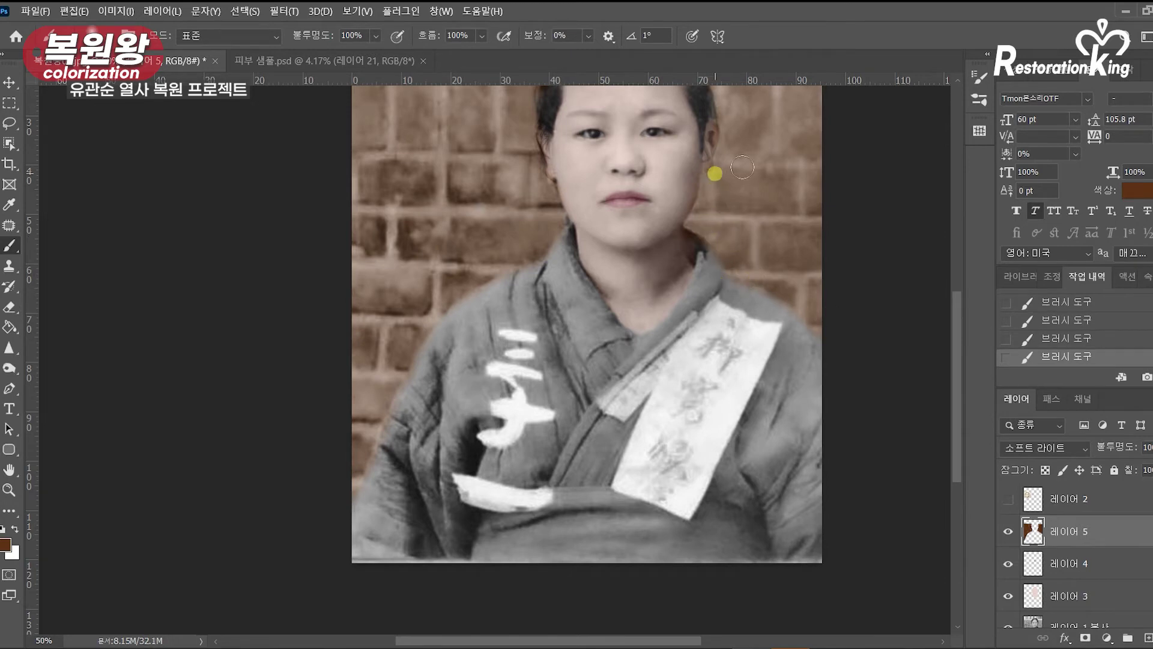
scroll(715, 193, up, 2)
key(ctrl+b)
drag(799, 361, 806, 361)
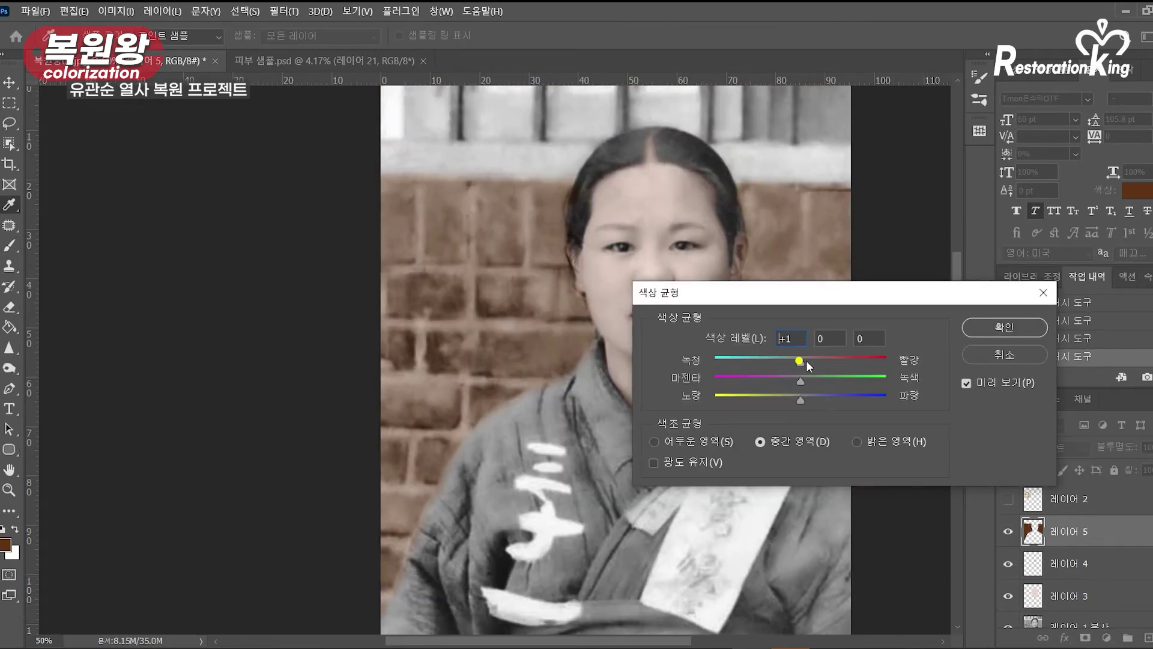
drag(762, 399, 806, 397)
drag(843, 362, 845, 365)
click(995, 361)
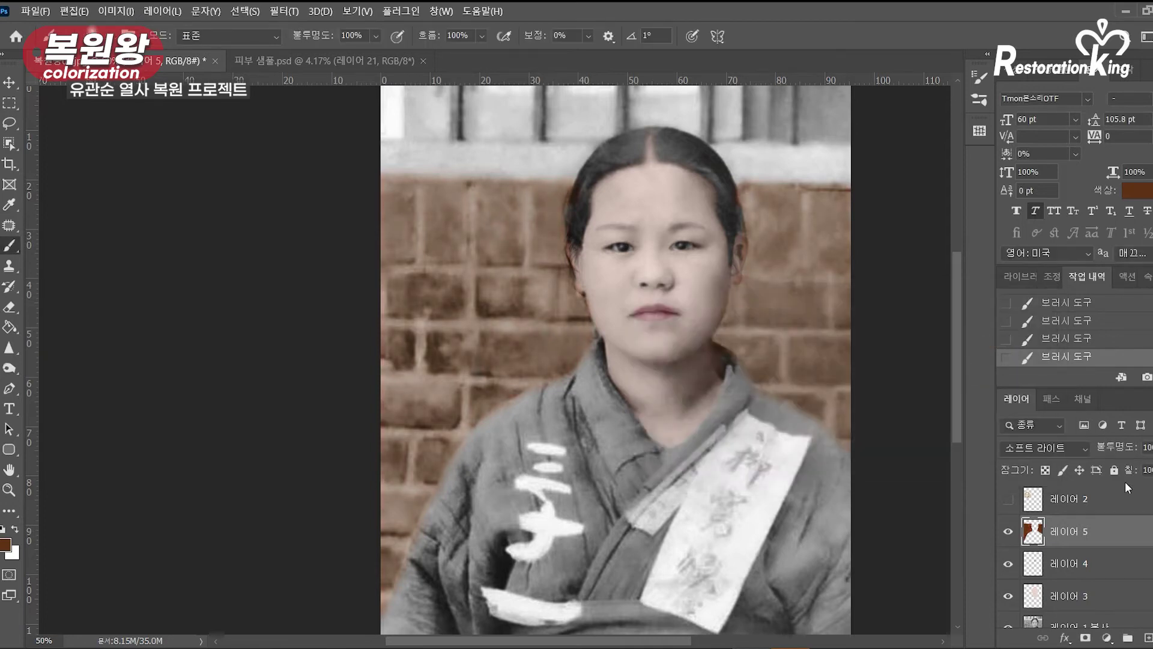
click(1107, 638)
click(1117, 488)
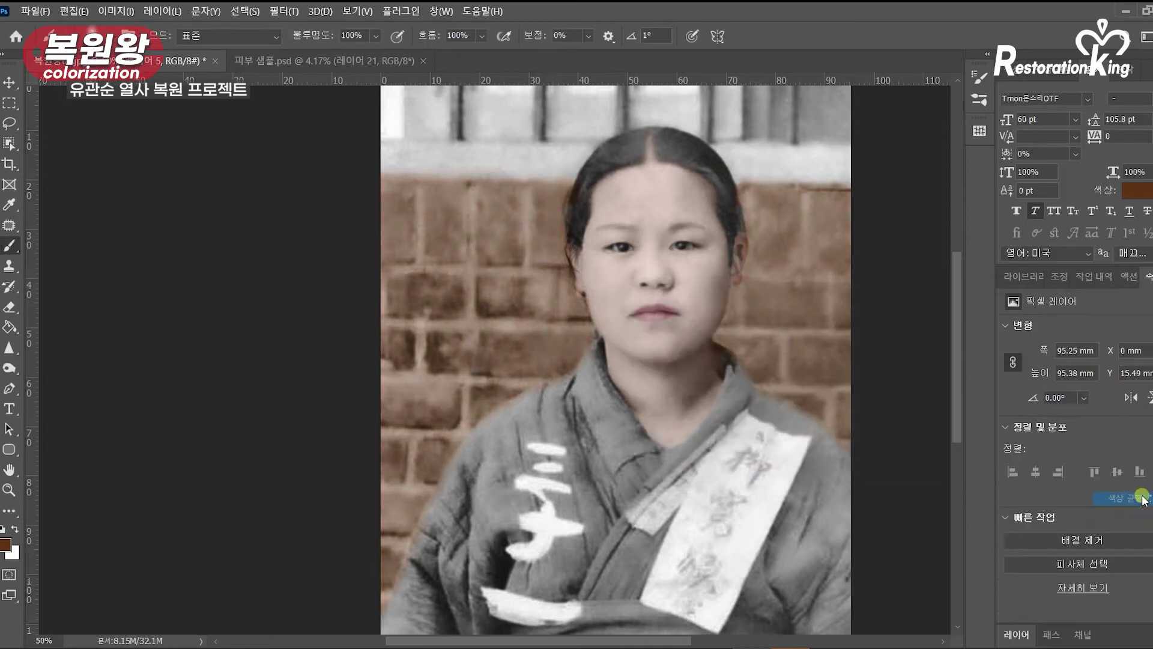
key(ctrl+z)
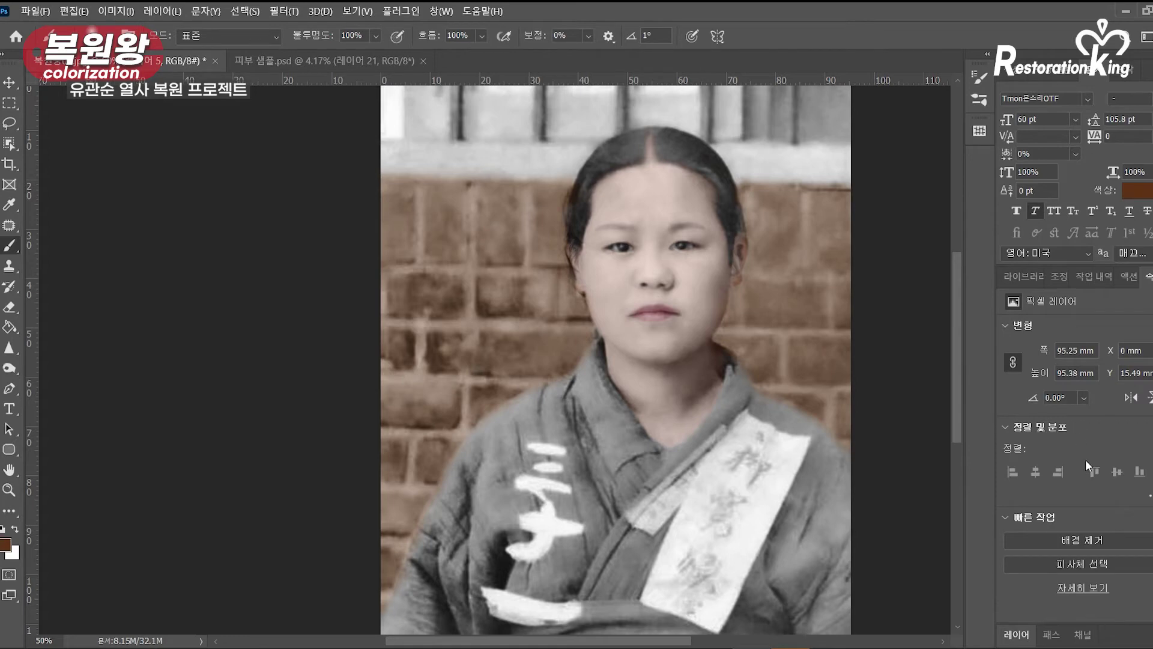
Step: Turn the brick wall deep red with a merged Hue/Saturation adjustment on Overlay, and lower its Levels output white to about 203
click(1028, 633)
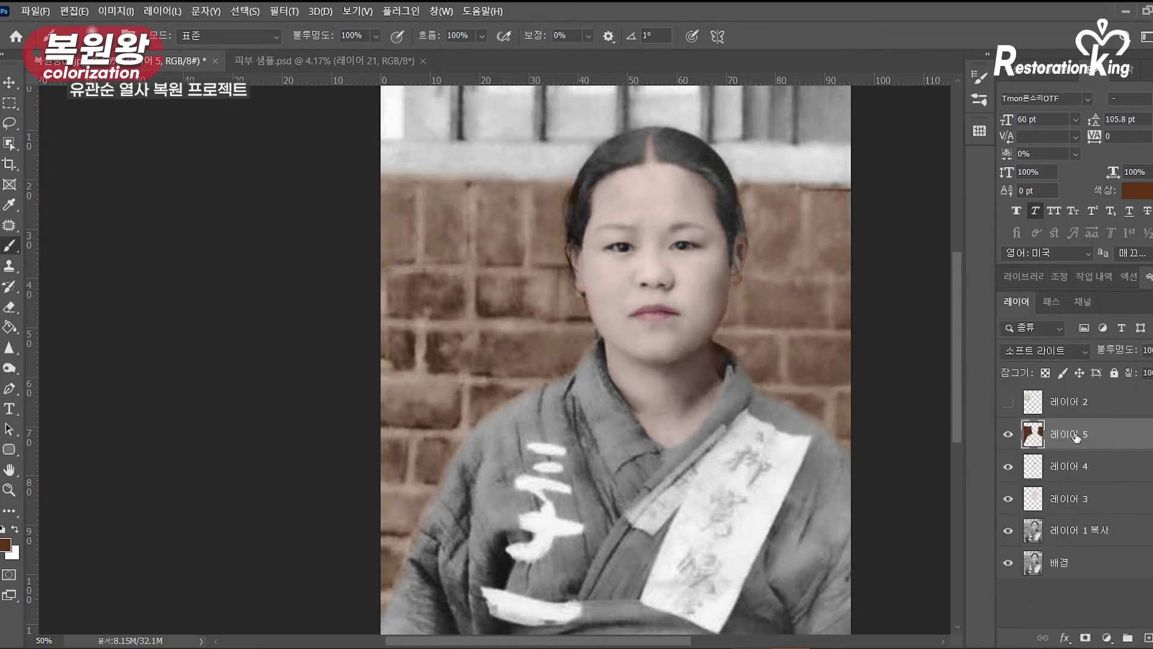
click(1107, 637)
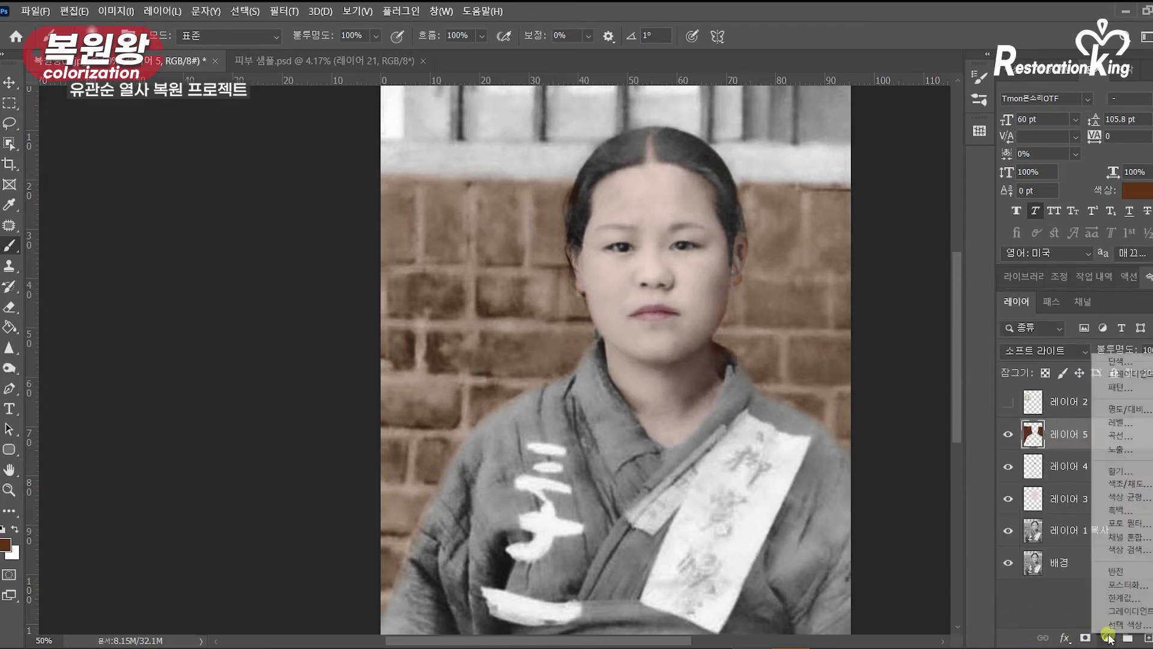
click(1125, 484)
drag(1091, 392, 1063, 393)
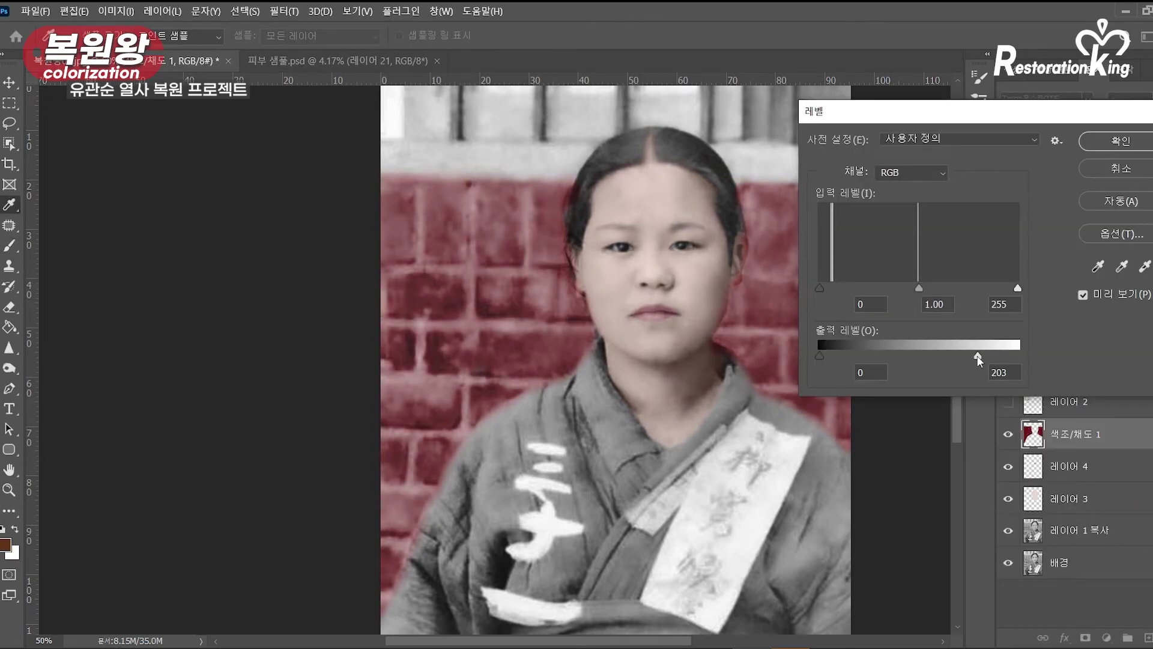
key(Escape)
key(ctrl+l)
drag(1015, 358, 975, 359)
click(1119, 142)
Step: Erase the red from the mortar joints on the left side of the wall with the Eraser at 50% opacity
key(e)
mouse_move(422, 191)
mouse_down()
mouse_move(421, 262)
mouse_move(469, 266)
mouse_up()
drag(471, 190, 471, 318)
drag(385, 322, 479, 320)
drag(539, 380, 389, 374)
drag(465, 385, 464, 425)
mouse_move(463, 428)
mouse_down()
mouse_move(381, 430)
mouse_move(410, 479)
mouse_up()
drag(385, 487, 435, 486)
drag(407, 544, 384, 543)
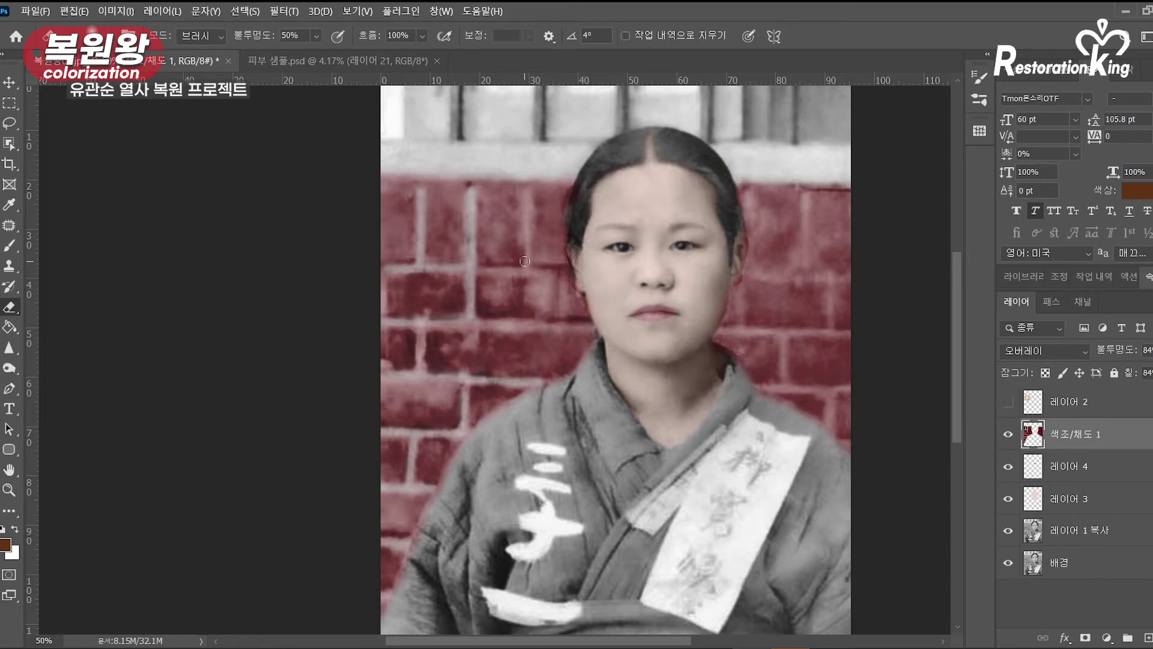
Step: Erase the red from the mortar joint beside the head and from the joints on the right side of the wall
drag(525, 263, 525, 189)
drag(805, 195, 802, 267)
mouse_move(750, 195)
mouse_down()
mouse_move(749, 266)
mouse_move(841, 273)
mouse_move(834, 331)
mouse_up()
mouse_move(742, 281)
mouse_down()
mouse_move(743, 326)
mouse_move(849, 330)
mouse_up()
mouse_move(783, 331)
mouse_down()
mouse_move(783, 388)
mouse_move(850, 389)
mouse_up()
drag(828, 394, 828, 432)
Step: Lighten patches of red on the left bricks with the Eraser at 20% opacity
key(2)
drag(589, 324, 478, 326)
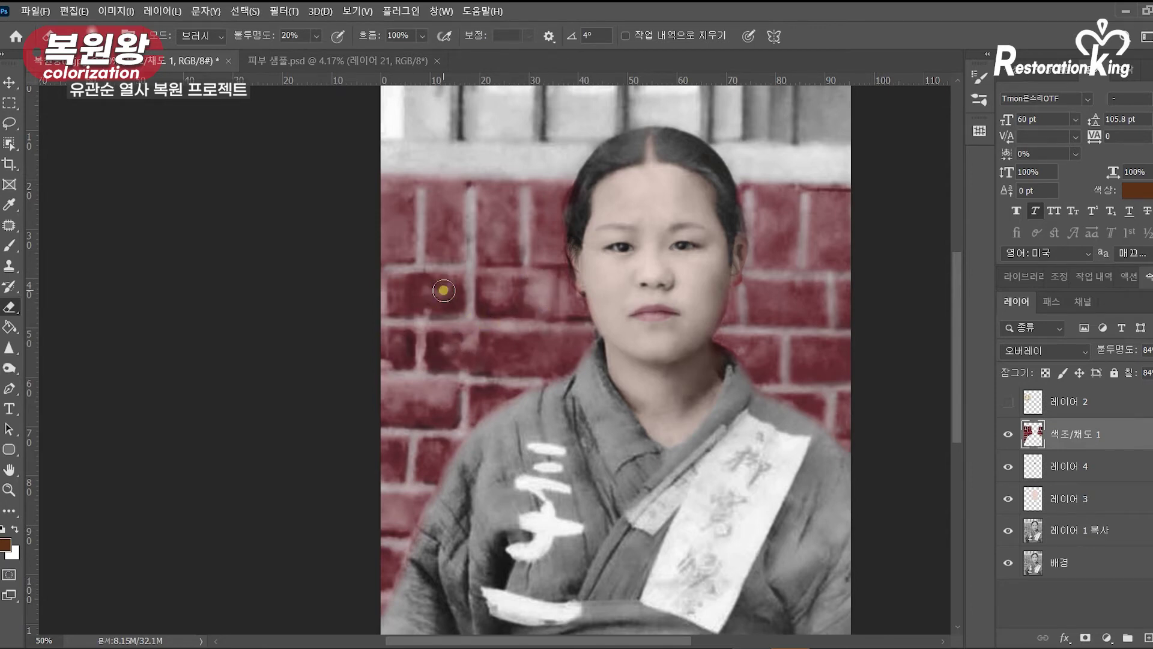
click(404, 391)
Step: Mute the brick colour by lowering its Levels output white to 212 and setting the layer to 59% opacity and 70% fill
key(ctrl+l)
drag(1018, 357, 985, 356)
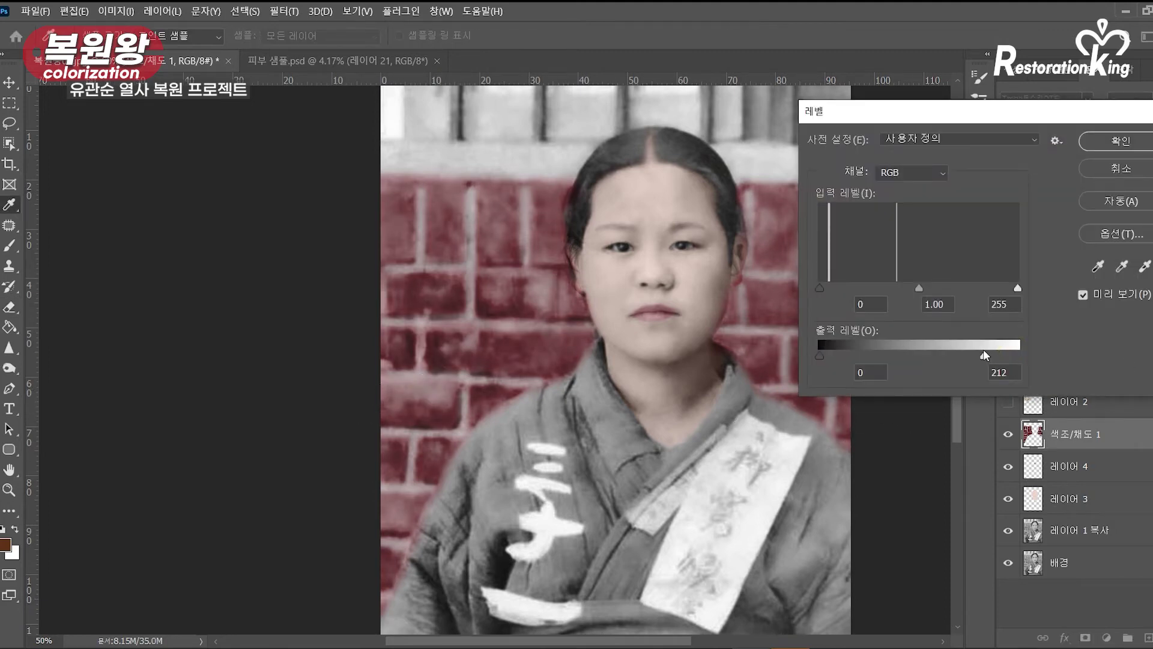
click(1120, 141)
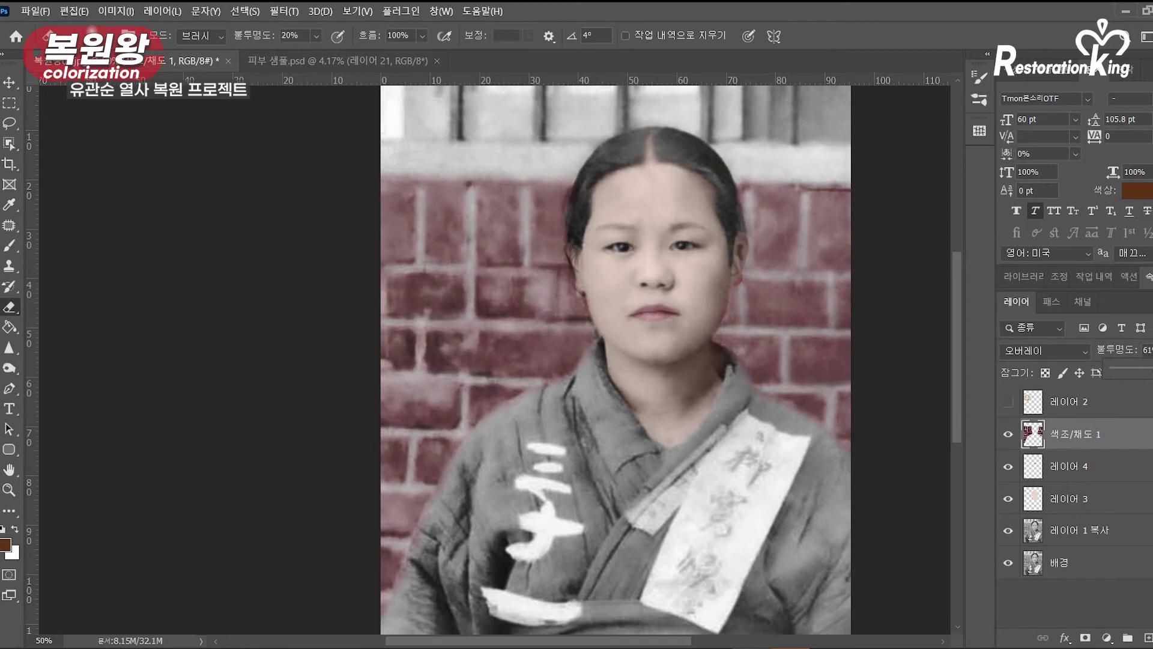
click(1150, 392)
click(1078, 432)
click(1151, 372)
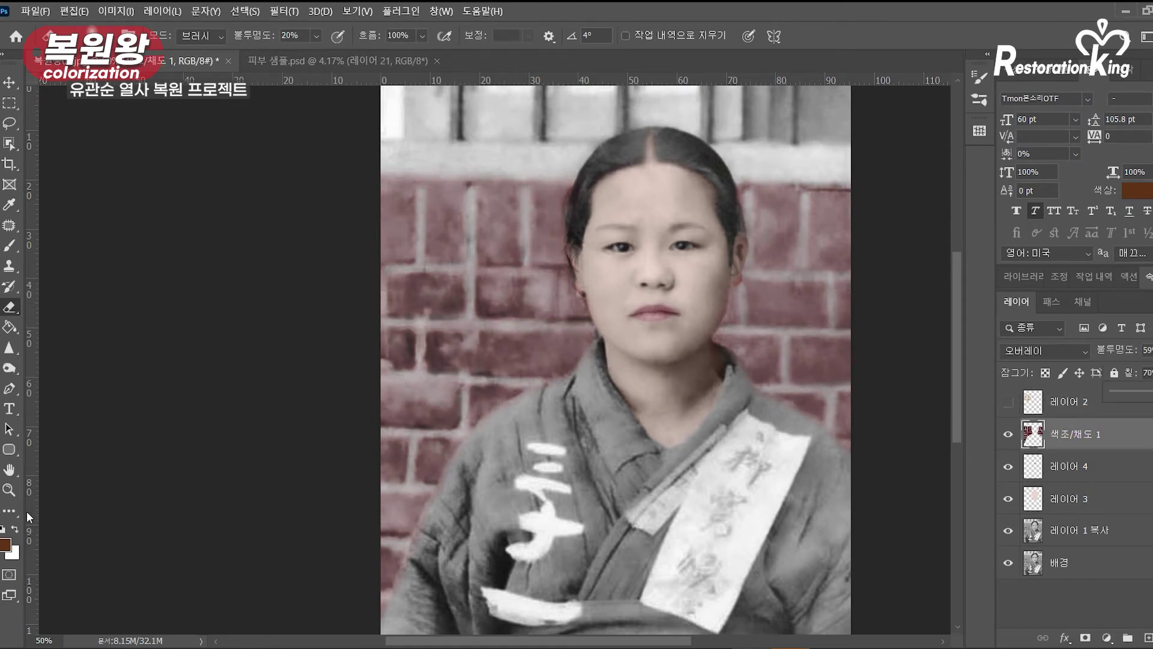
Step: Erase the red spill over the hair, face edges, ears and neck with the Eraser at 100% opacity
scroll(543, 283, up, 2)
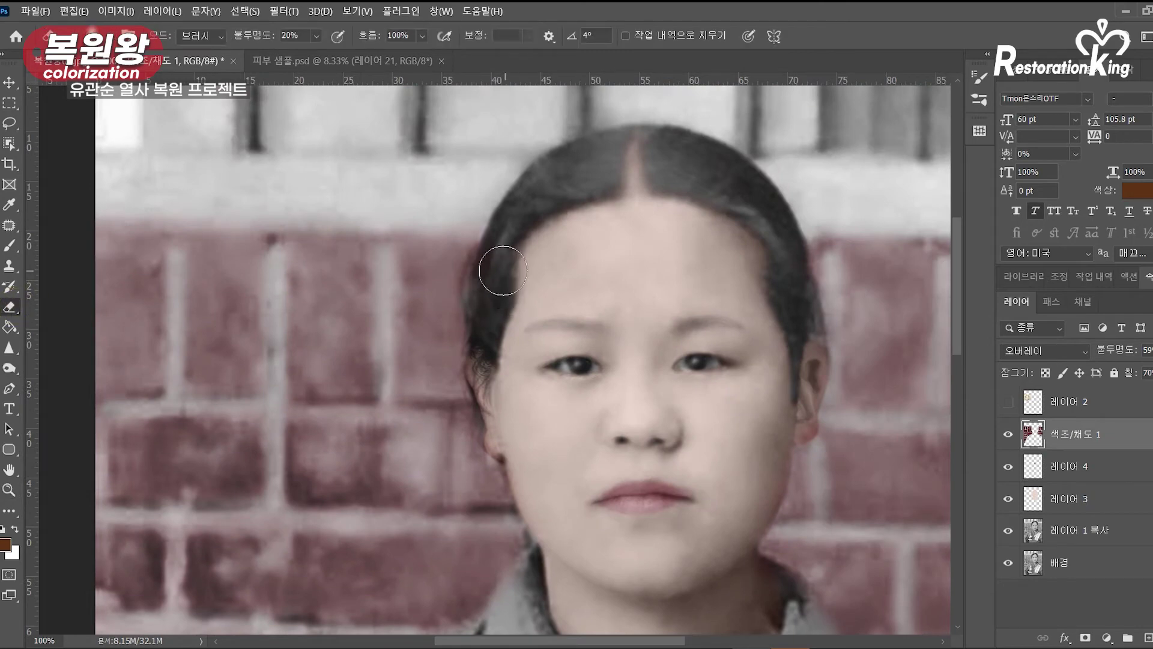
key(0)
mouse_move(494, 252)
mouse_down()
mouse_move(476, 289)
mouse_move(504, 445)
mouse_up()
drag(529, 488, 544, 517)
click(635, 156)
mouse_move(788, 245)
mouse_down()
mouse_move(801, 424)
mouse_move(723, 560)
mouse_move(726, 393)
mouse_move(750, 387)
mouse_up()
click(734, 554)
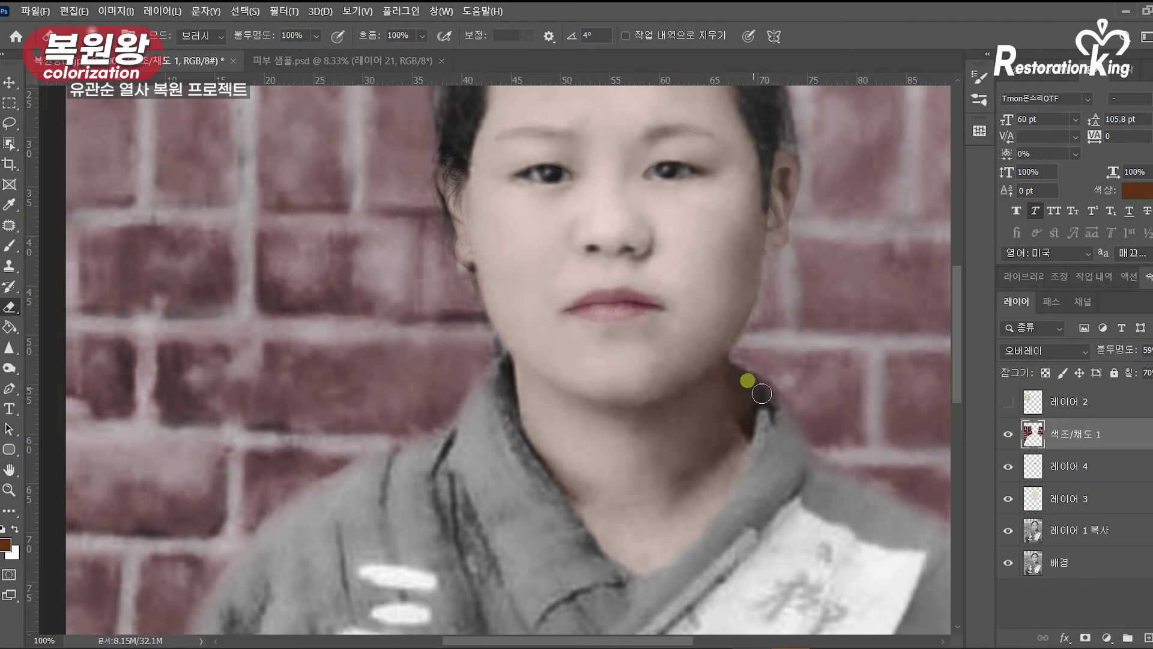
drag(785, 432, 744, 398)
drag(721, 348, 724, 340)
click(750, 257)
Step: Erase the red spill along the collar, both shoulders and the sleeve edge
drag(746, 408, 692, 247)
drag(752, 288, 750, 301)
drag(758, 300, 831, 340)
mouse_move(912, 400)
mouse_down()
mouse_move(663, 346)
mouse_move(670, 314)
mouse_move(700, 353)
mouse_move(750, 372)
mouse_up()
drag(537, 246, 812, 338)
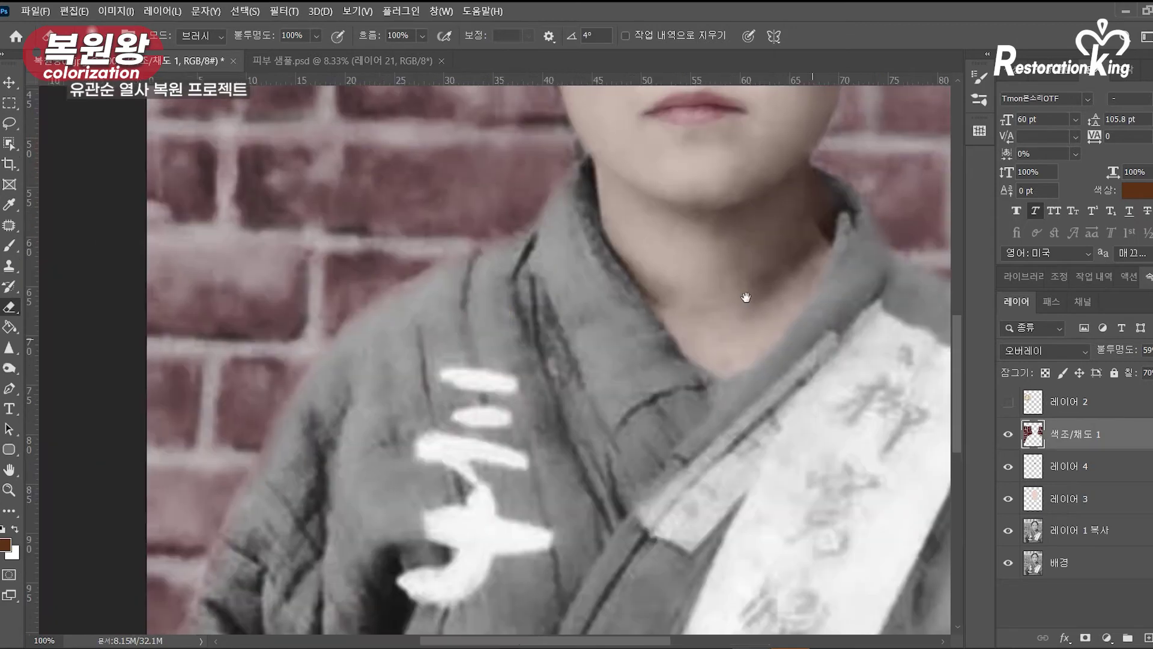
mouse_move(583, 171)
mouse_down()
mouse_move(523, 237)
mouse_move(462, 264)
mouse_up()
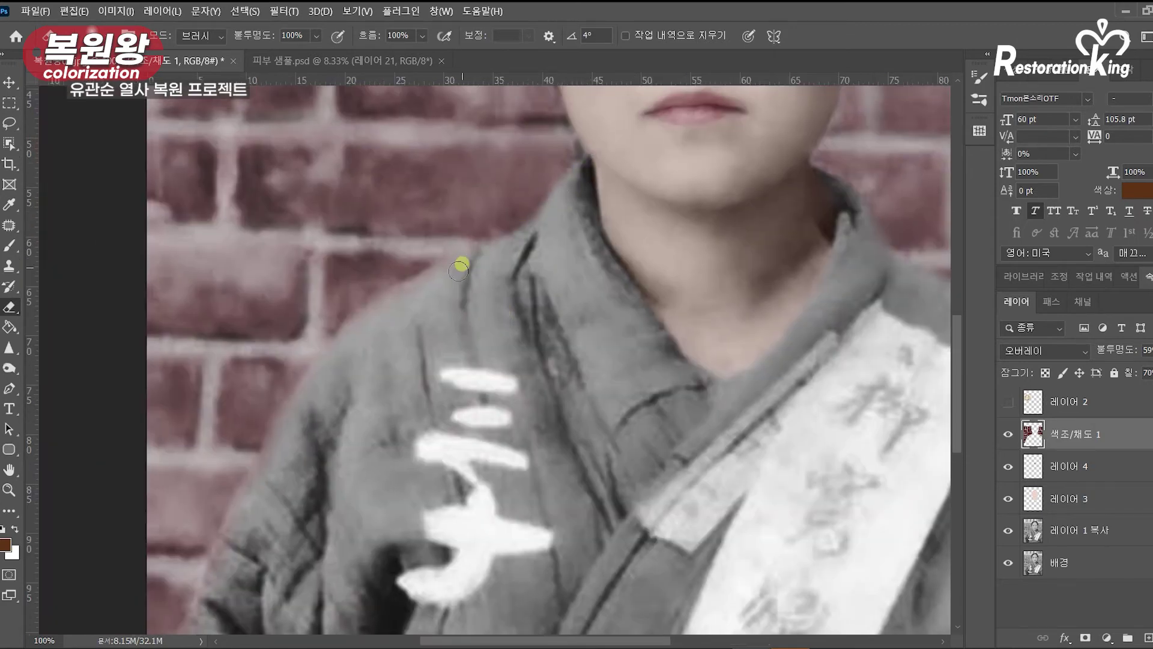
mouse_move(312, 372)
mouse_down()
mouse_move(269, 459)
mouse_move(358, 346)
mouse_move(296, 513)
mouse_move(273, 616)
mouse_up()
Step: Set the fill of the lip colour on Layer 4 to 64%
drag(846, 99, 541, 391)
key(z)
alt+click(558, 306)
alt+click(559, 306)
drag(589, 290, 619, 285)
click(1081, 466)
click(1152, 373)
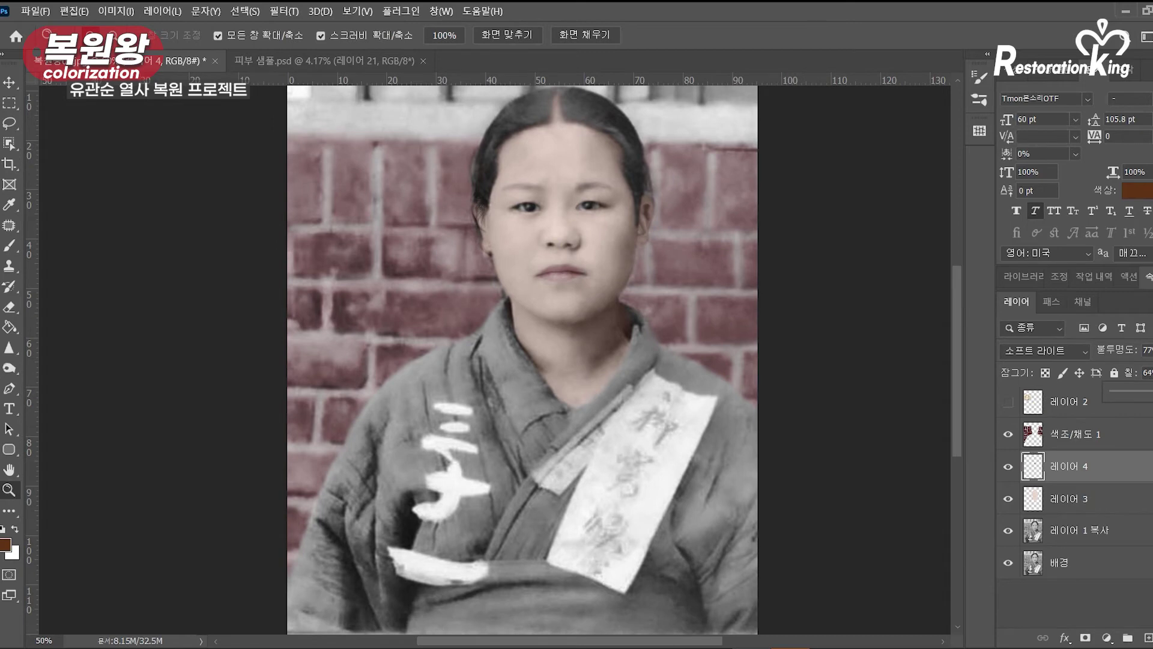
Step: Add a new Soft Light layer above the brick colour layer and set the foreground colour to a bluish grey
drag(691, 306, 698, 416)
click(600, 294)
drag(595, 271, 602, 402)
click(1106, 433)
click(1148, 637)
click(5, 544)
click(883, 451)
click(701, 492)
click(1008, 373)
click(1045, 350)
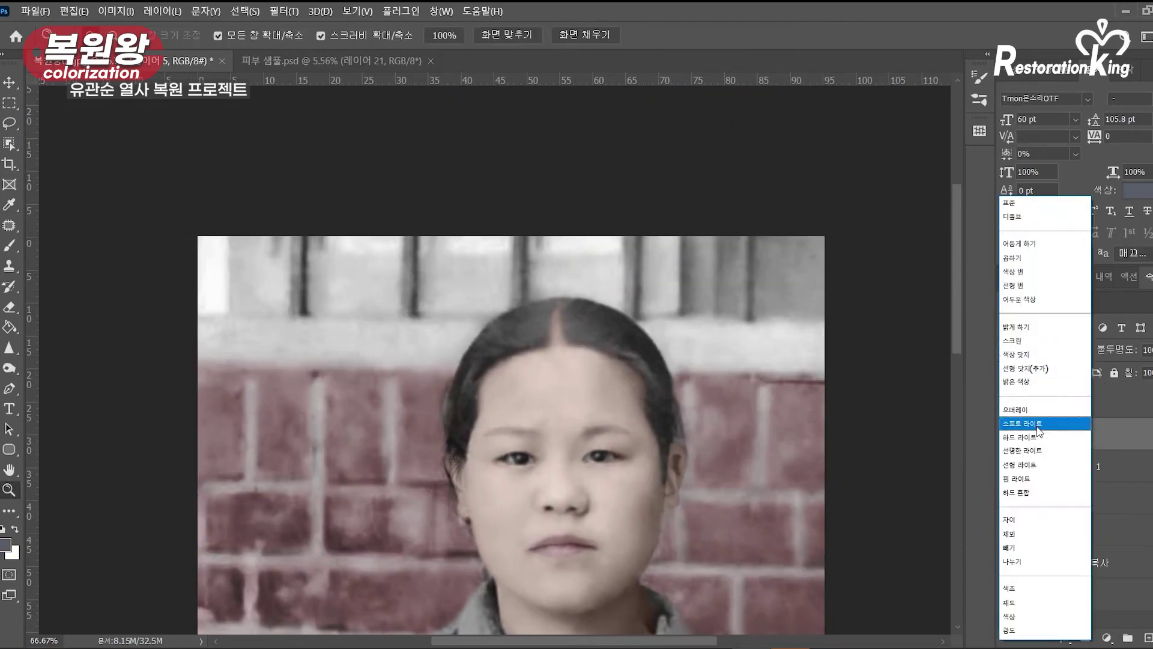
click(1028, 420)
Step: Paint the ledge above the bricks and the mortar joints bluish grey with the brush at 30% opacity
key(b)
mouse_move(668, 334)
mouse_down()
mouse_move(803, 337)
mouse_move(729, 348)
mouse_up()
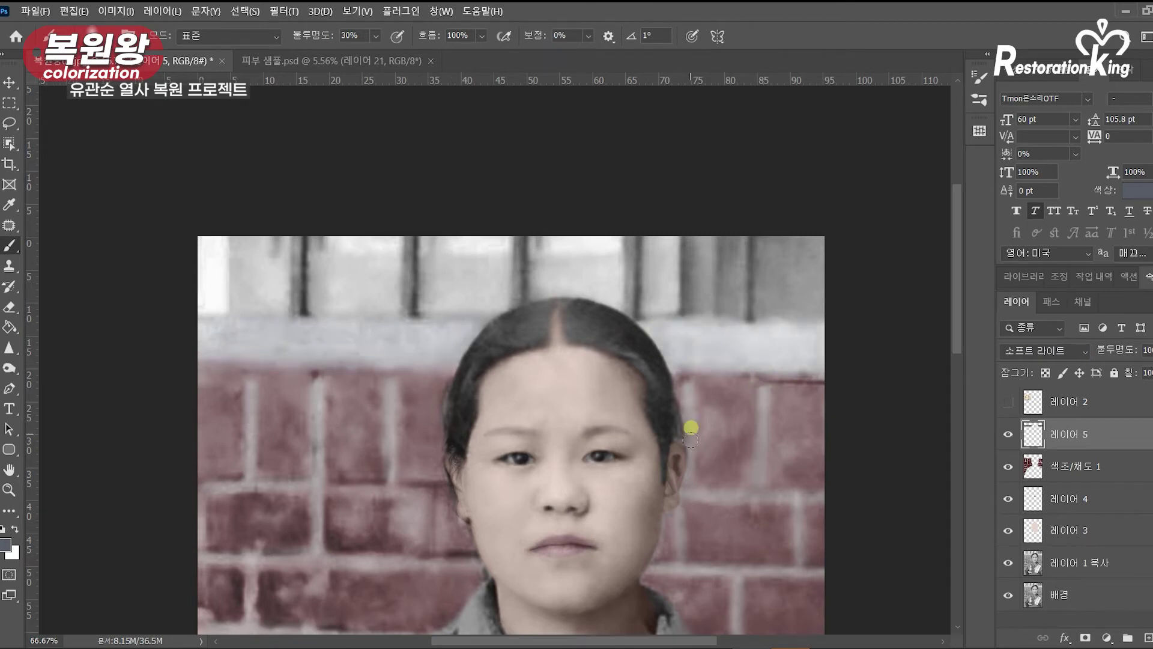
drag(822, 569, 719, 350)
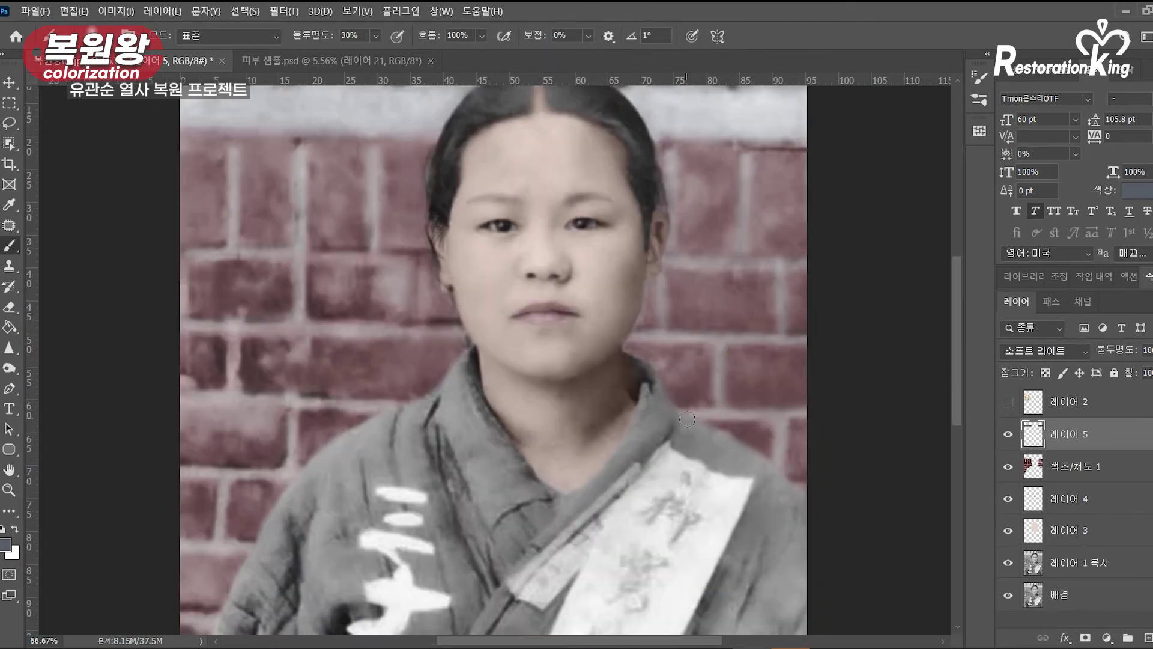
drag(192, 398, 235, 381)
drag(201, 323, 444, 327)
drag(385, 252, 233, 149)
mouse_move(291, 416)
mouse_down()
mouse_move(286, 471)
mouse_move(221, 502)
mouse_move(185, 543)
mouse_up()
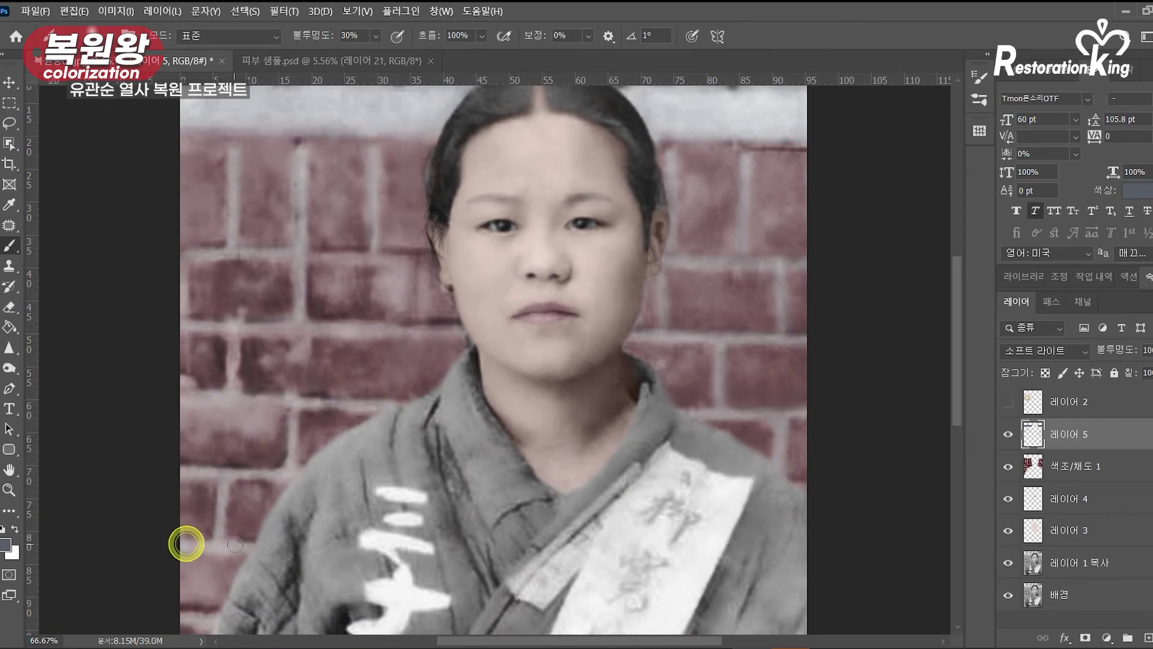
drag(182, 621, 193, 481)
Step: Paint the window bars and the dark window section bluish grey, and change Layer 5's blend mode to Overlay
mouse_move(309, 124)
mouse_down()
mouse_move(290, 579)
mouse_move(279, 561)
mouse_up()
drag(660, 401, 708, 405)
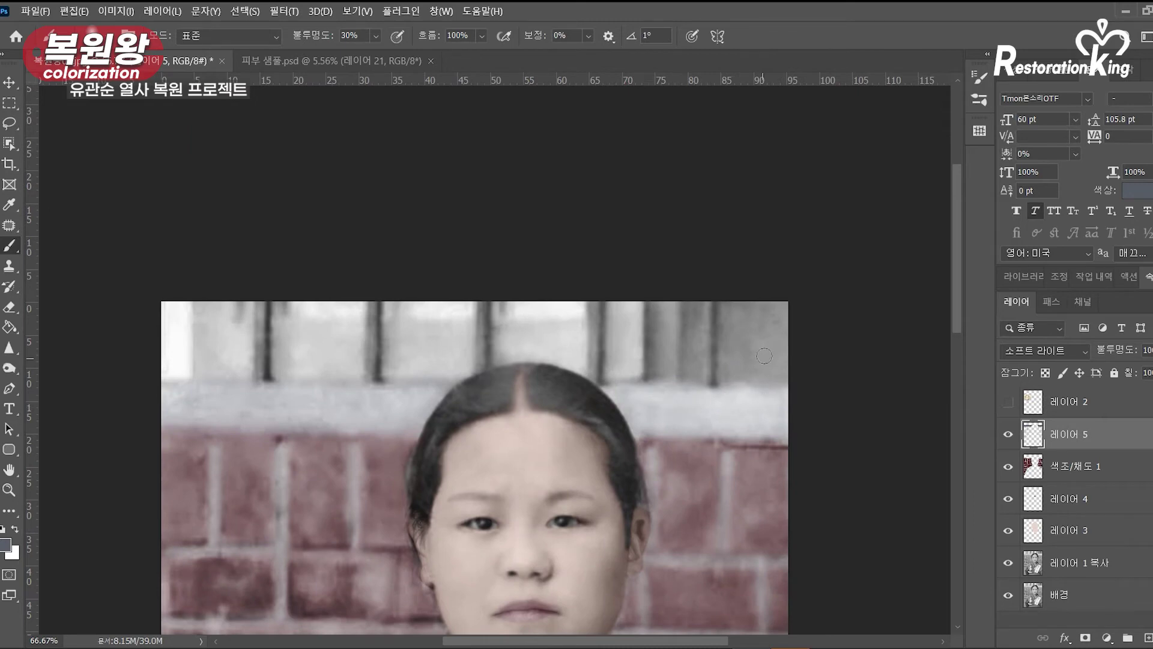
drag(694, 370, 689, 312)
drag(664, 307, 633, 369)
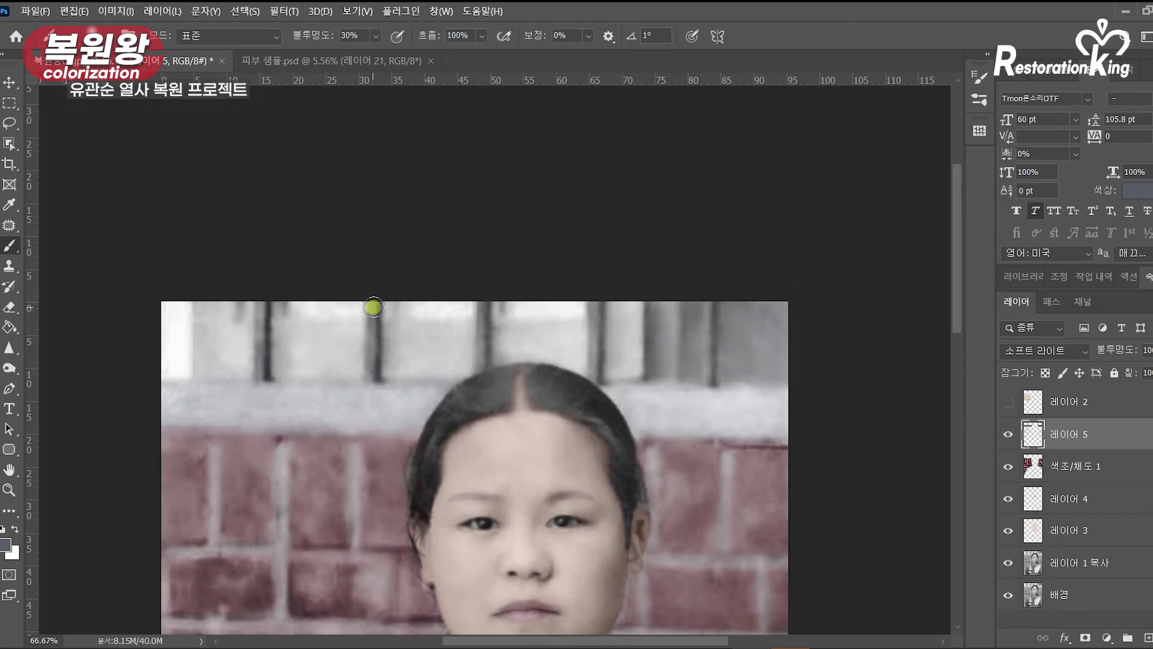
mouse_move(585, 364)
mouse_down()
mouse_move(595, 308)
mouse_move(650, 334)
mouse_move(685, 374)
mouse_move(713, 382)
mouse_up()
click(1072, 351)
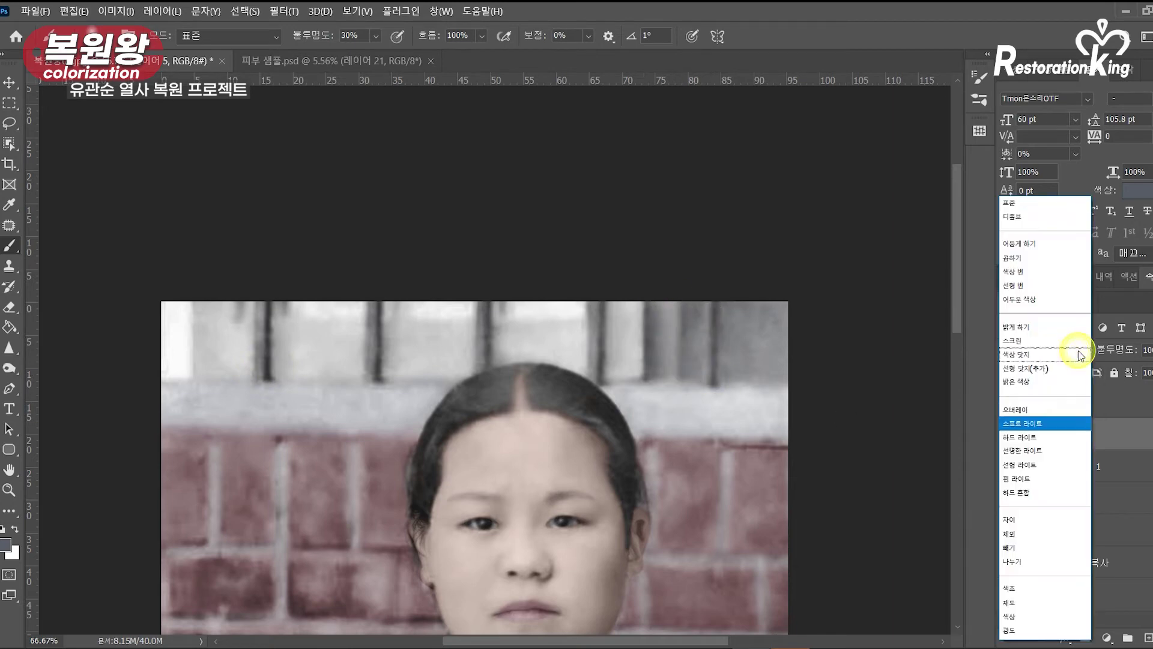
click(1048, 415)
Step: Add a new Soft Light layer above Layer 5 and set the foreground colour to light blue #90a2cf
click(1148, 638)
click(6, 544)
click(726, 414)
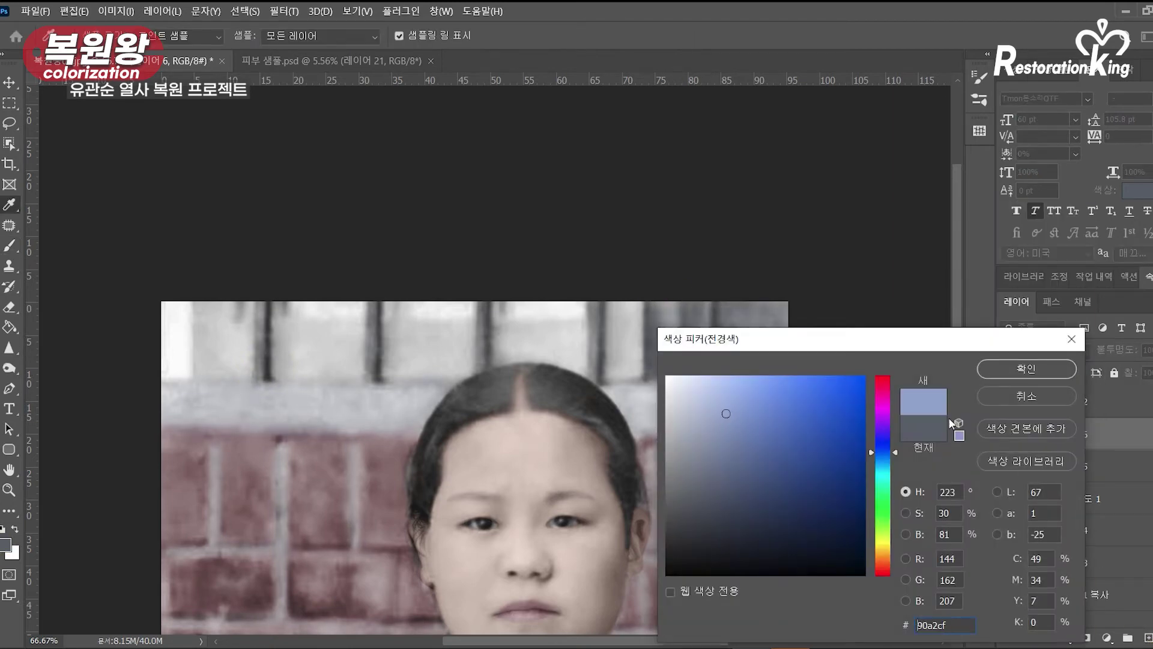
click(1025, 368)
click(1037, 354)
click(1022, 423)
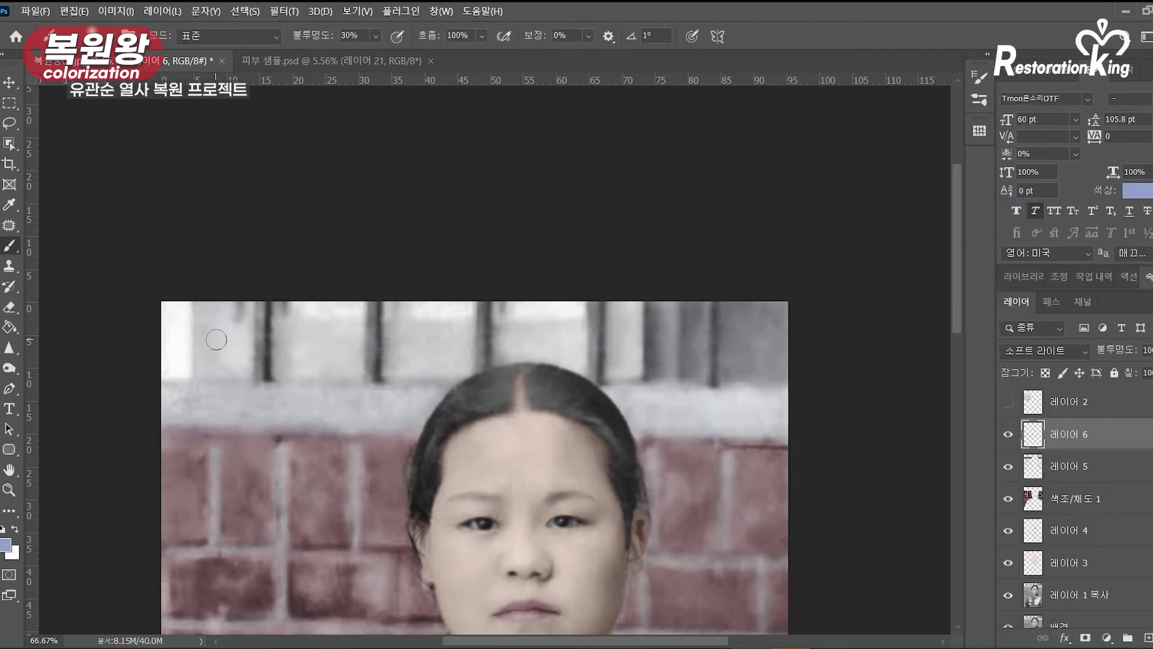
Step: Change the foreground colour to vivid blue and paint the window panes above and beside the head at 100% brush opacity
click(6, 545)
click(857, 383)
click(1004, 371)
mouse_move(616, 309)
mouse_down()
mouse_move(616, 359)
mouse_move(628, 343)
mouse_move(630, 365)
mouse_move(506, 337)
mouse_move(540, 316)
mouse_up()
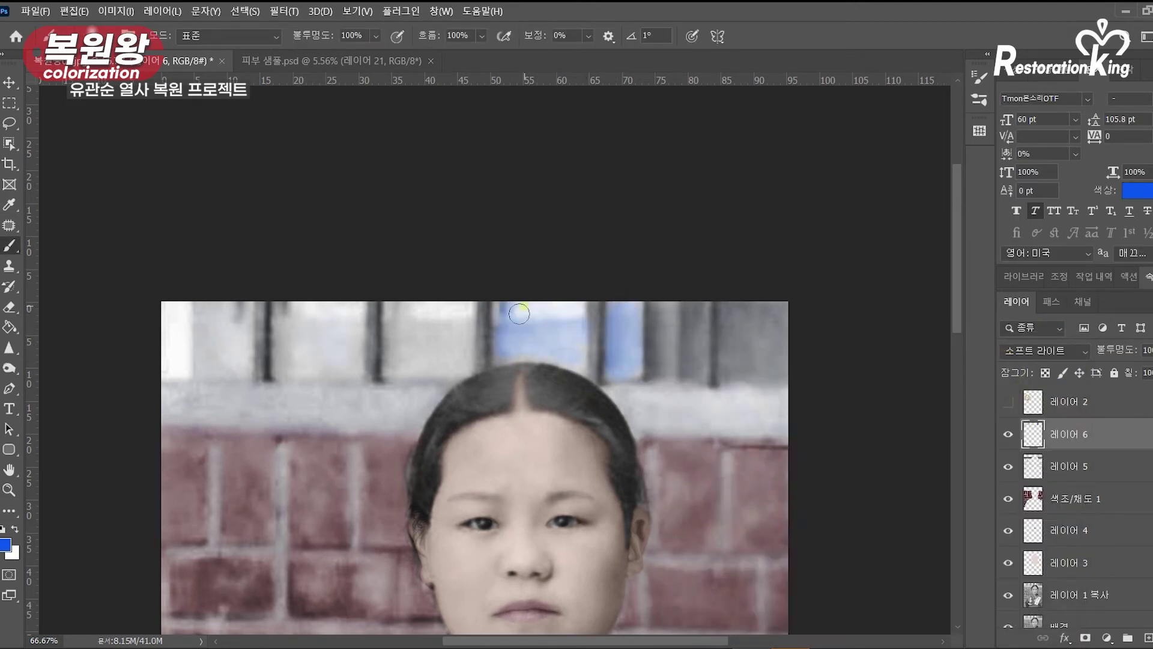
key(p)
click(1092, 277)
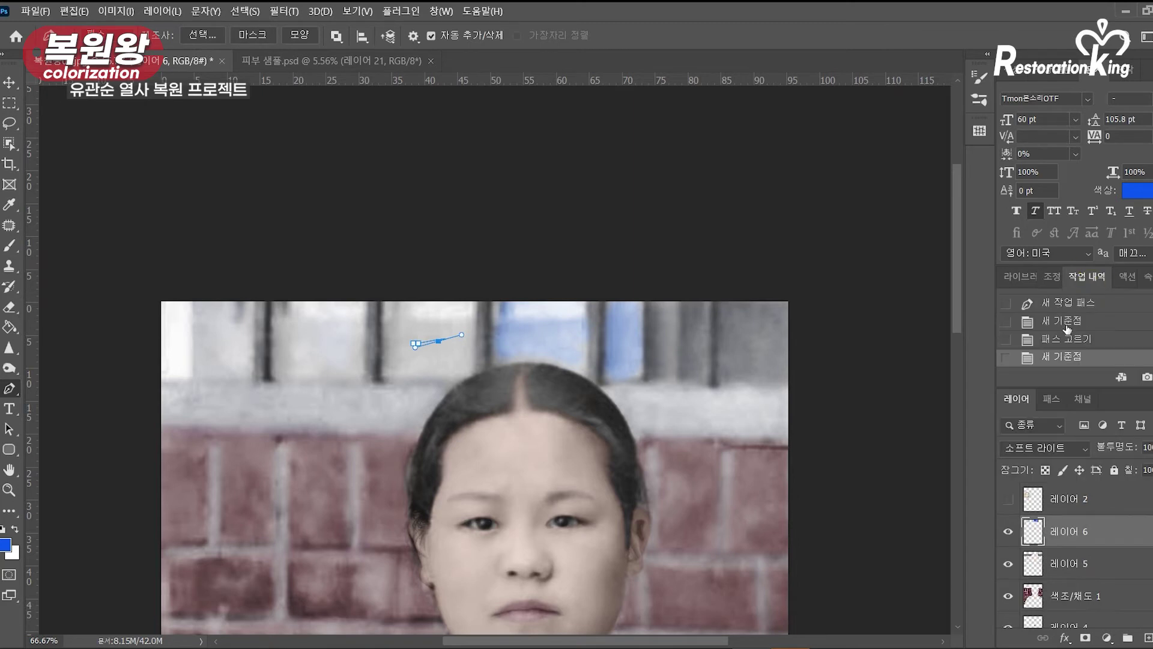
scroll(1068, 324, up, 1)
click(1069, 307)
Step: Paint the remaining window panes on the left vivid blue
key(b)
click(395, 368)
shift+click(394, 305)
shift+click(462, 304)
mouse_move(461, 304)
mouse_down()
mouse_move(460, 366)
mouse_move(411, 368)
mouse_move(444, 328)
mouse_move(405, 315)
mouse_move(353, 368)
mouse_move(285, 331)
mouse_move(339, 302)
mouse_move(347, 356)
mouse_move(302, 314)
mouse_move(238, 367)
mouse_move(212, 307)
mouse_move(229, 362)
mouse_move(315, 353)
mouse_up()
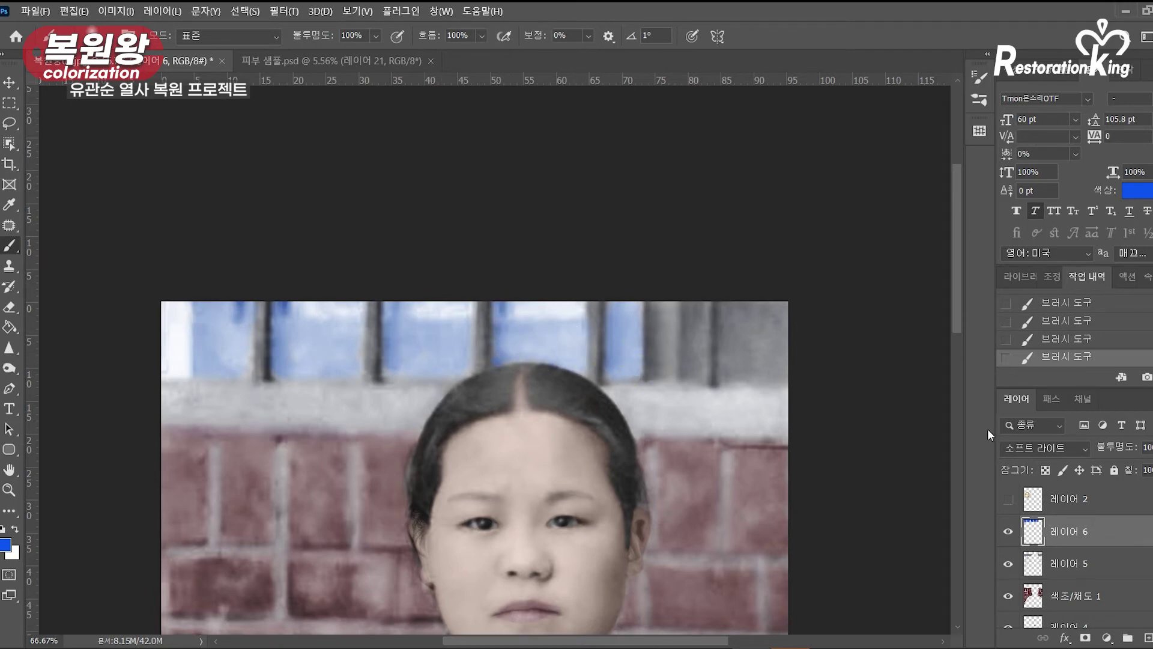
Step: Tone down the window blue on Layer 6 with Levels and 62% opacity, keeping the Soft Light blend mode
key(ctrl+l)
key(Return)
click(1152, 448)
drag(1152, 466, 1152, 466)
click(1043, 447)
click(1047, 423)
key(d)
Step: Adjust the opacity of the bluish grey on Layer 5 and set Layer 6's fill to 76%
click(8, 488)
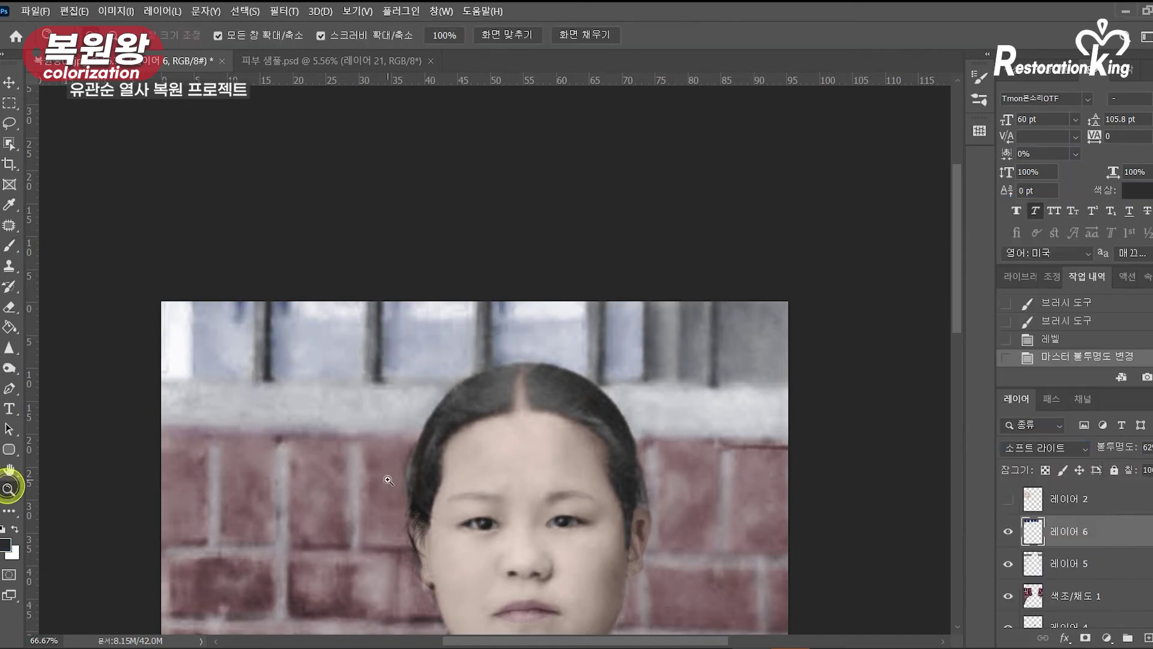
alt+click(434, 516)
drag(498, 558, 552, 269)
drag(652, 395, 599, 378)
scroll(599, 377, up, 2)
click(1069, 562)
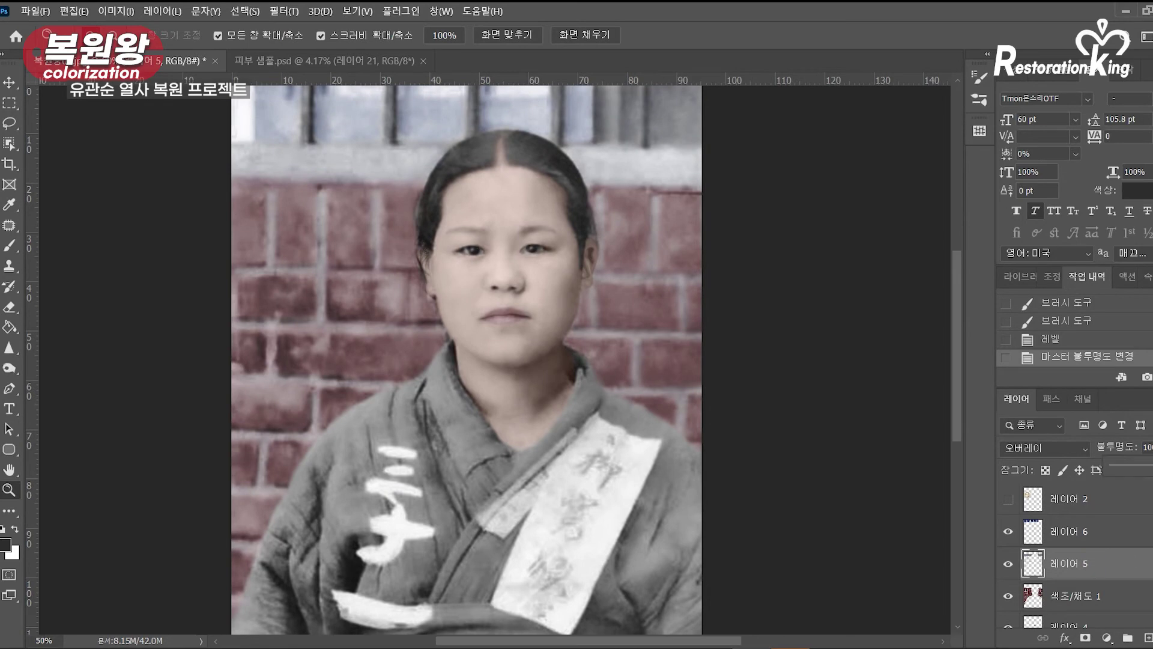
click(1111, 530)
drag(1152, 488, 1147, 488)
Step: Set the opacity of the lip colour on Layer 4 to 74%
drag(562, 303, 614, 347)
alt+click(613, 347)
click(622, 396)
drag(650, 413, 929, 463)
mouse_move(1099, 587)
mouse_down()
mouse_move(1096, 547)
mouse_move(1098, 576)
mouse_up()
scroll(1132, 573, down, 1)
click(1136, 573)
click(1152, 447)
drag(1151, 466, 1152, 467)
Step: Compare the coloured portrait with the original round inset by showing and hiding Layer 2
click(689, 368)
drag(689, 368, 602, 293)
alt+click(699, 424)
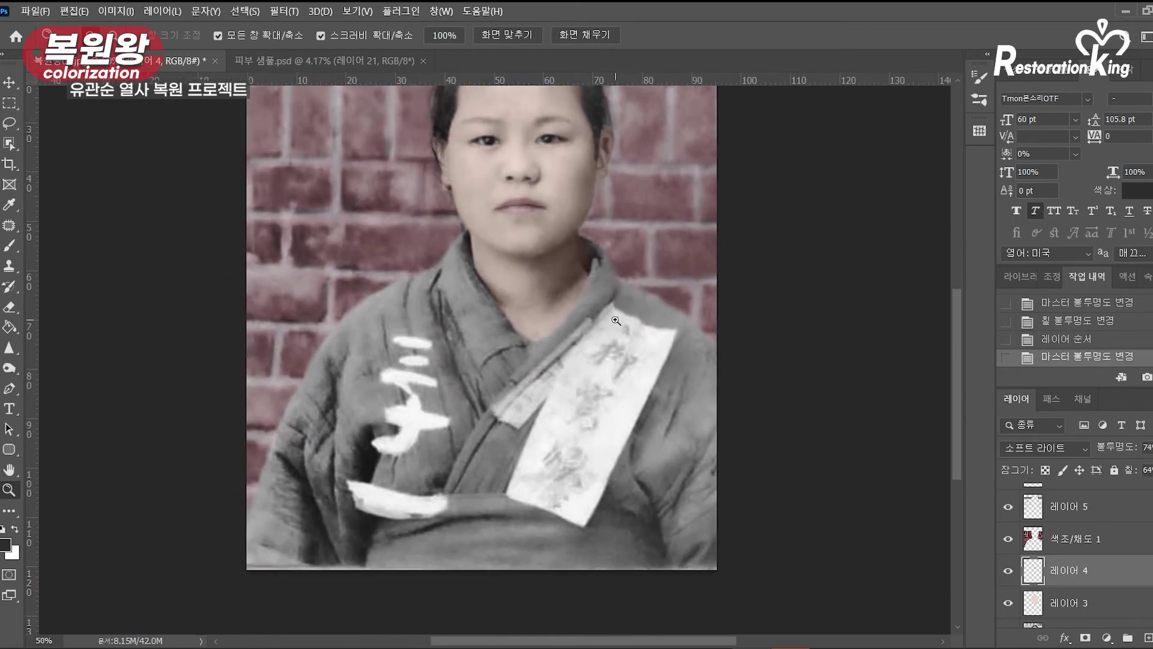
scroll(617, 320, up, 2)
scroll(1069, 540, up, 2)
click(1009, 500)
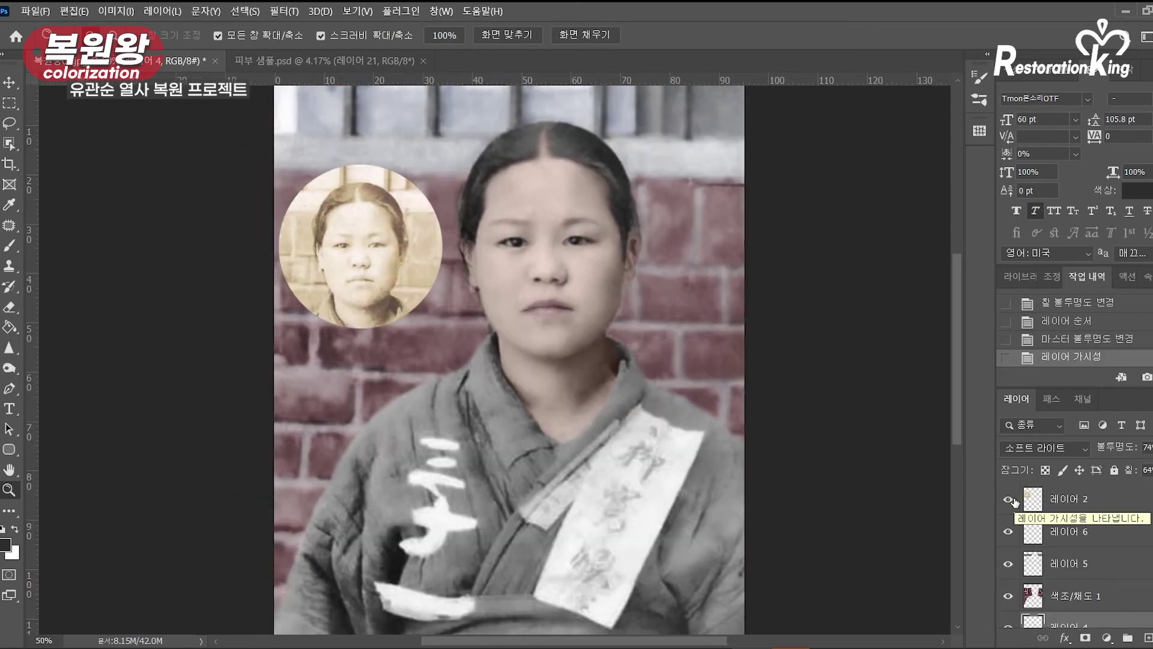
click(1009, 500)
Step: Hide Layer 2, add a new layer above Layer 6 and set the foreground colour to blue 0222c5
click(1070, 519)
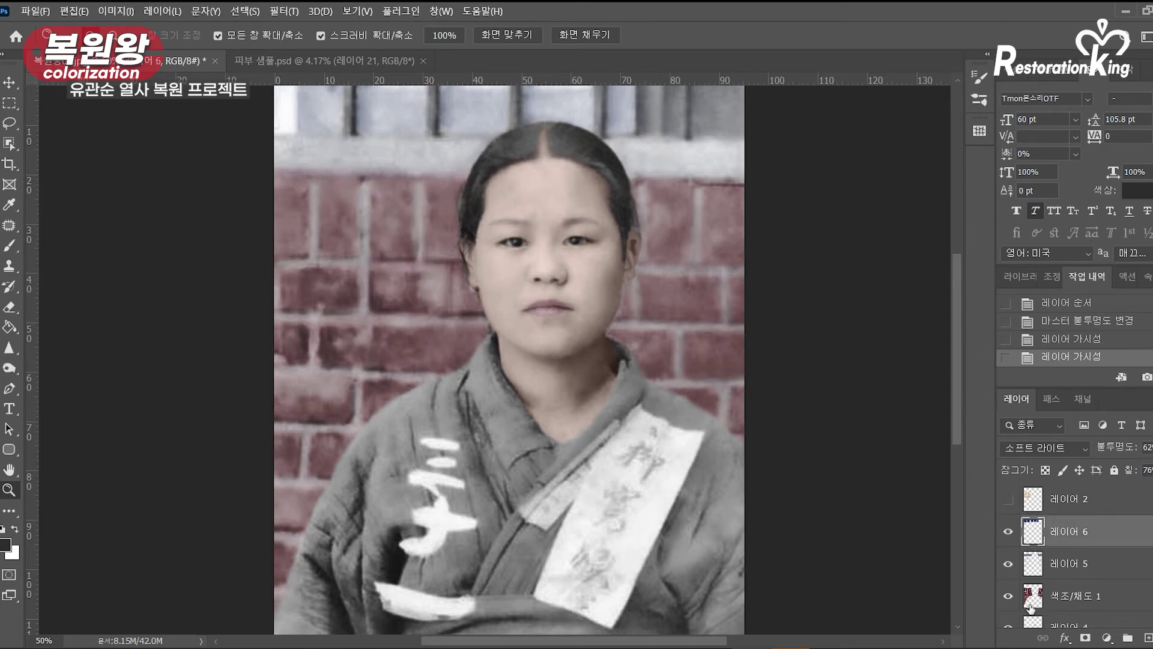
click(1145, 638)
key(n)
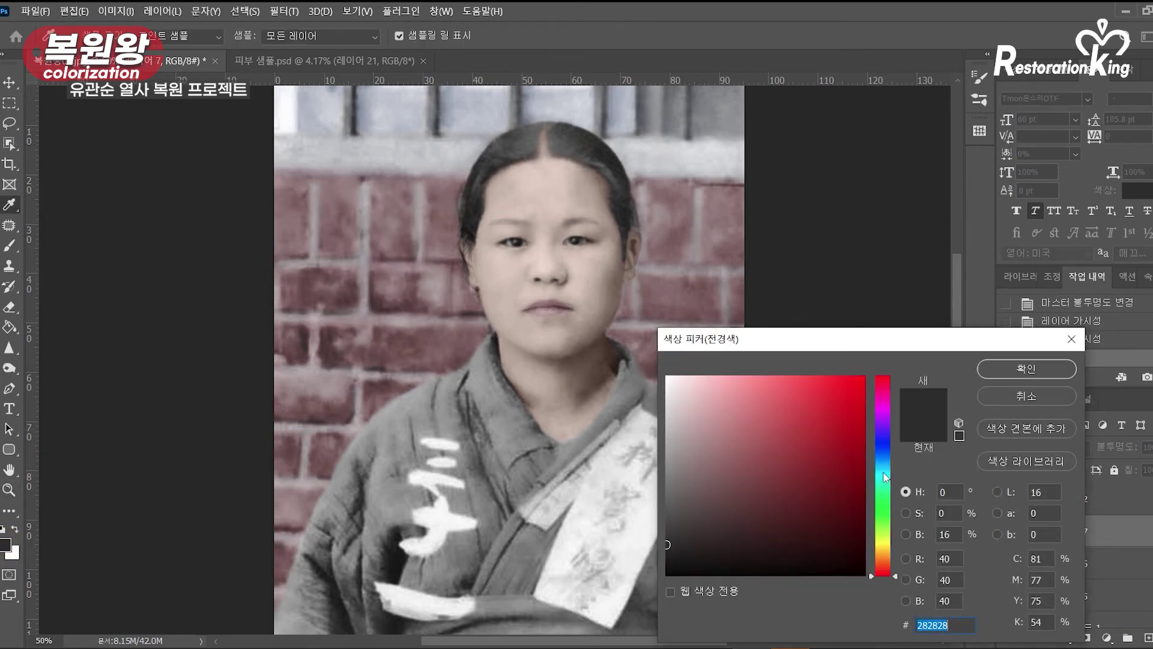
click(881, 447)
click(862, 413)
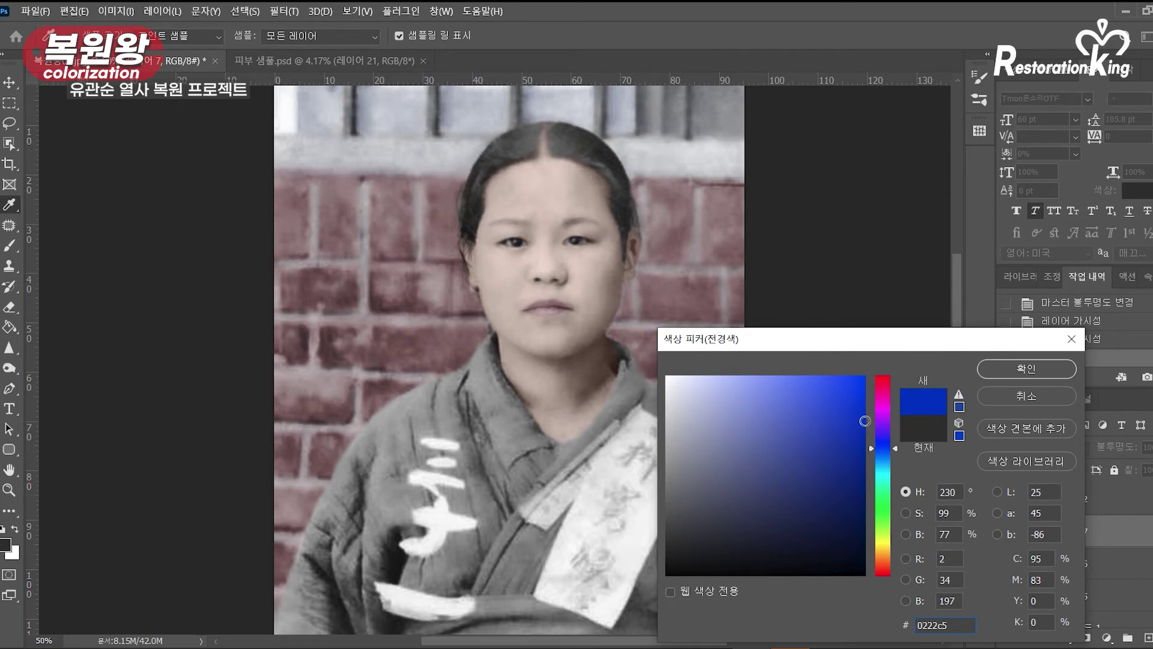
click(1026, 368)
Step: Brush a first blue stroke on the jacket's shoulder and set Layer 7's blend mode to Soft Light
click(1045, 448)
click(1031, 476)
key(b)
drag(426, 407, 370, 478)
click(1045, 447)
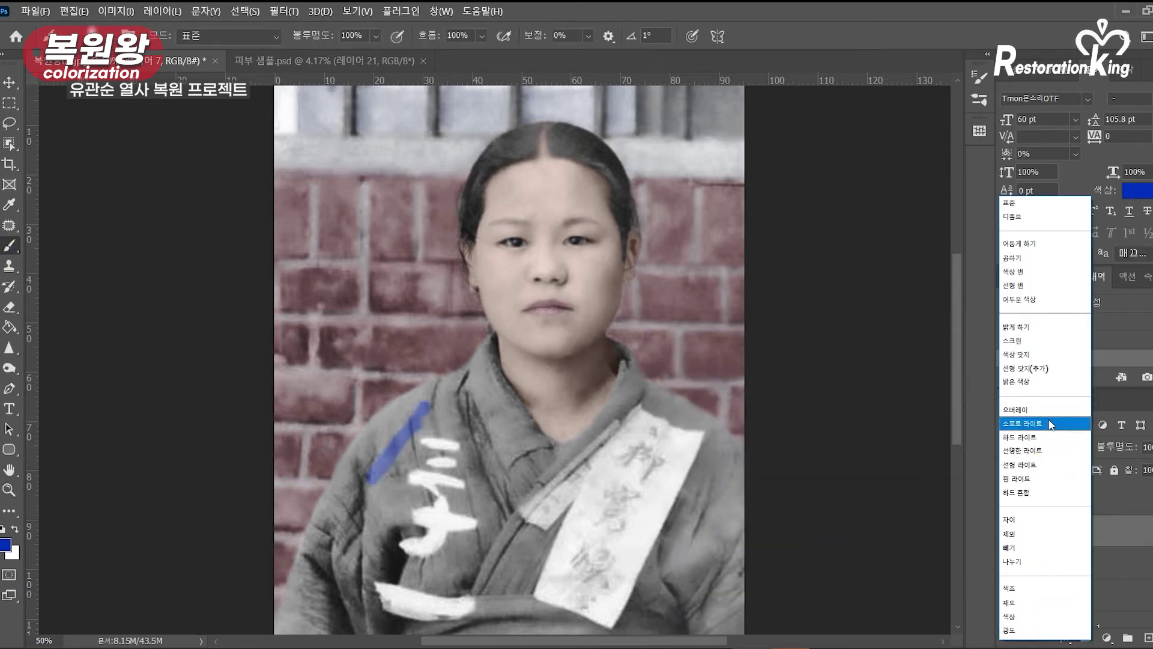
click(1051, 424)
Step: Paint the whole jacket blue on Layer 7, including sleeves, chest around the white markings, and collar
mouse_move(484, 375)
mouse_down()
mouse_move(305, 567)
mouse_move(358, 456)
mouse_move(396, 415)
mouse_move(474, 373)
mouse_move(558, 475)
mouse_move(624, 390)
mouse_move(712, 420)
mouse_move(736, 625)
mouse_move(735, 528)
mouse_up()
drag(960, 379, 959, 406)
mouse_move(731, 581)
mouse_down()
mouse_move(556, 582)
mouse_move(307, 532)
mouse_move(389, 537)
mouse_move(468, 508)
mouse_move(420, 492)
mouse_move(468, 468)
mouse_move(462, 423)
mouse_move(477, 384)
mouse_move(509, 361)
mouse_move(528, 468)
mouse_move(556, 448)
mouse_move(507, 541)
mouse_move(573, 558)
mouse_move(639, 516)
mouse_move(711, 375)
mouse_move(685, 475)
mouse_move(717, 403)
mouse_move(654, 552)
mouse_move(709, 521)
mouse_up()
drag(357, 555, 351, 504)
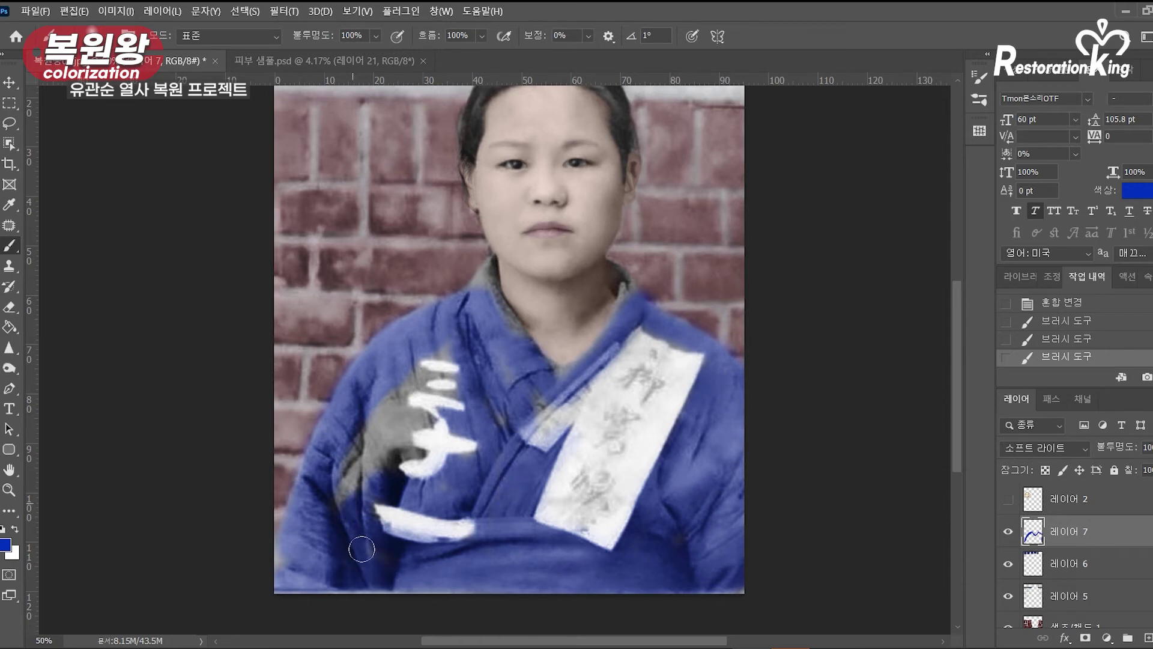
mouse_move(285, 574)
mouse_down()
mouse_move(355, 480)
mouse_move(390, 444)
mouse_move(420, 438)
mouse_move(405, 383)
mouse_move(459, 353)
mouse_move(475, 394)
mouse_up()
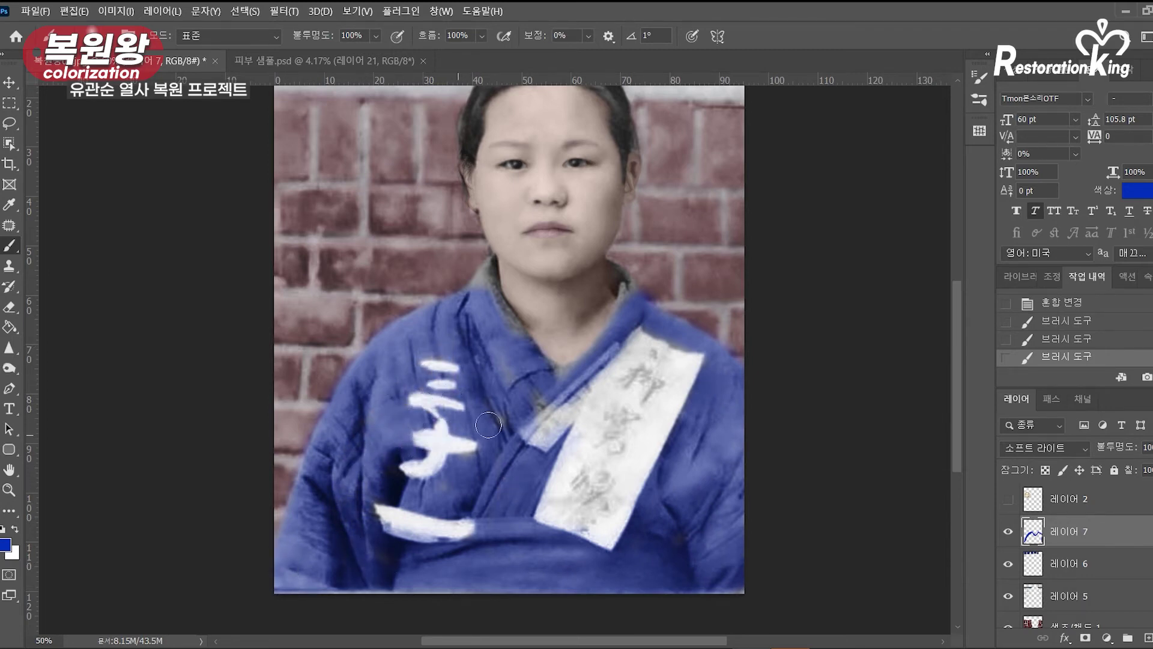
drag(506, 478, 624, 541)
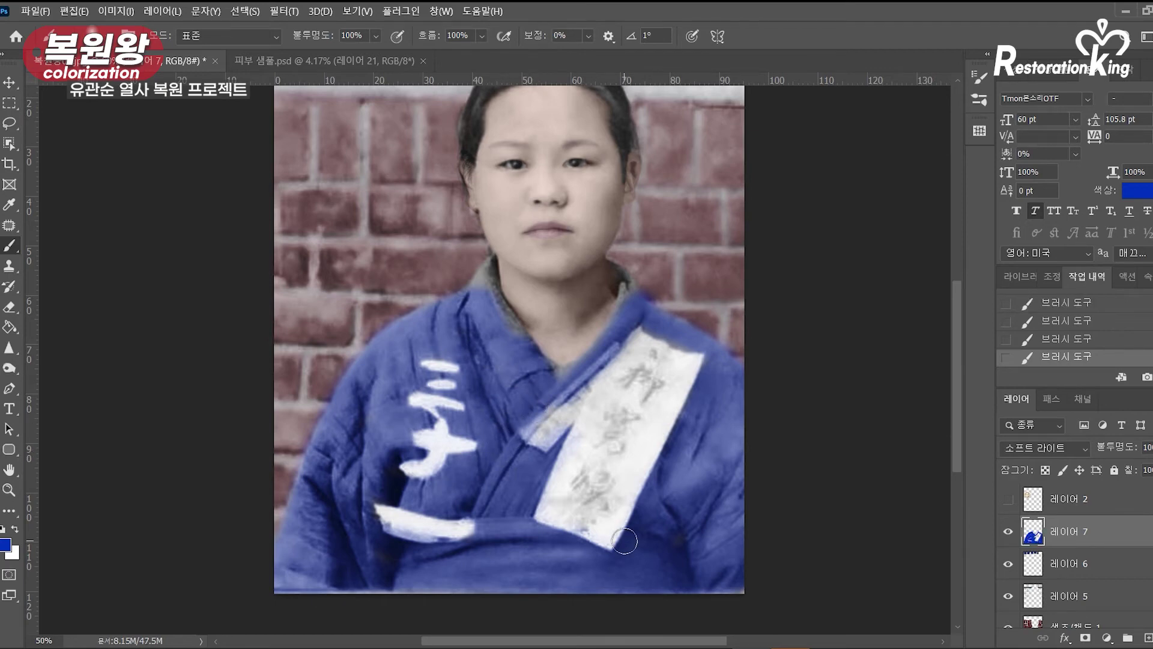
mouse_move(491, 307)
mouse_down()
mouse_move(523, 353)
mouse_move(636, 326)
mouse_move(631, 291)
mouse_up()
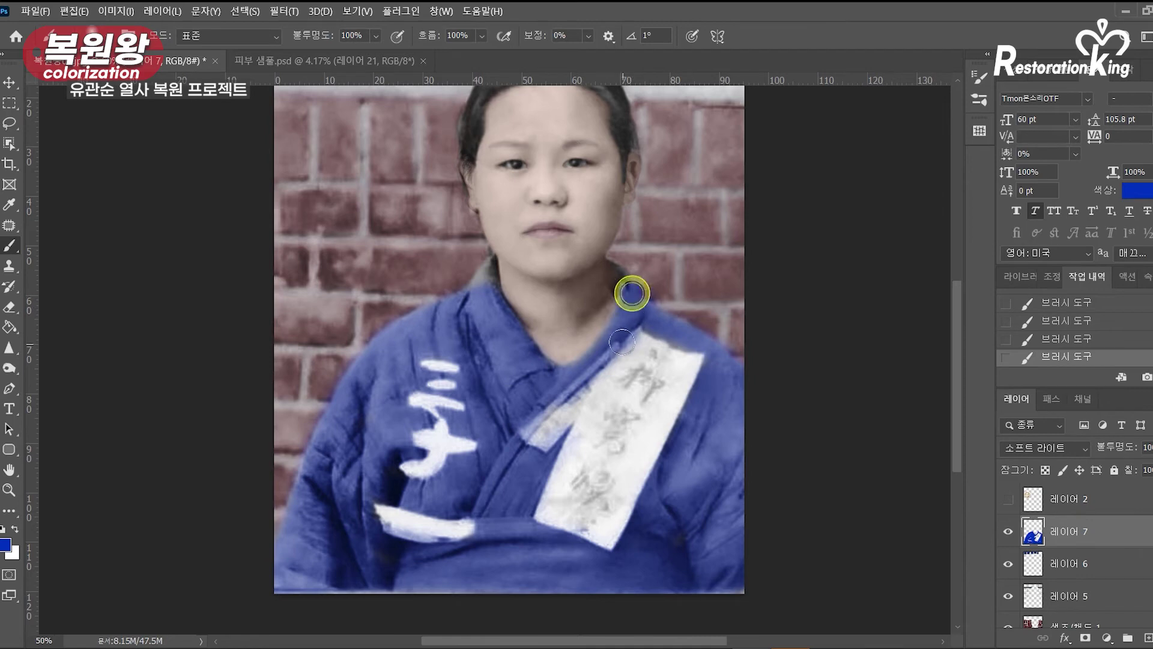
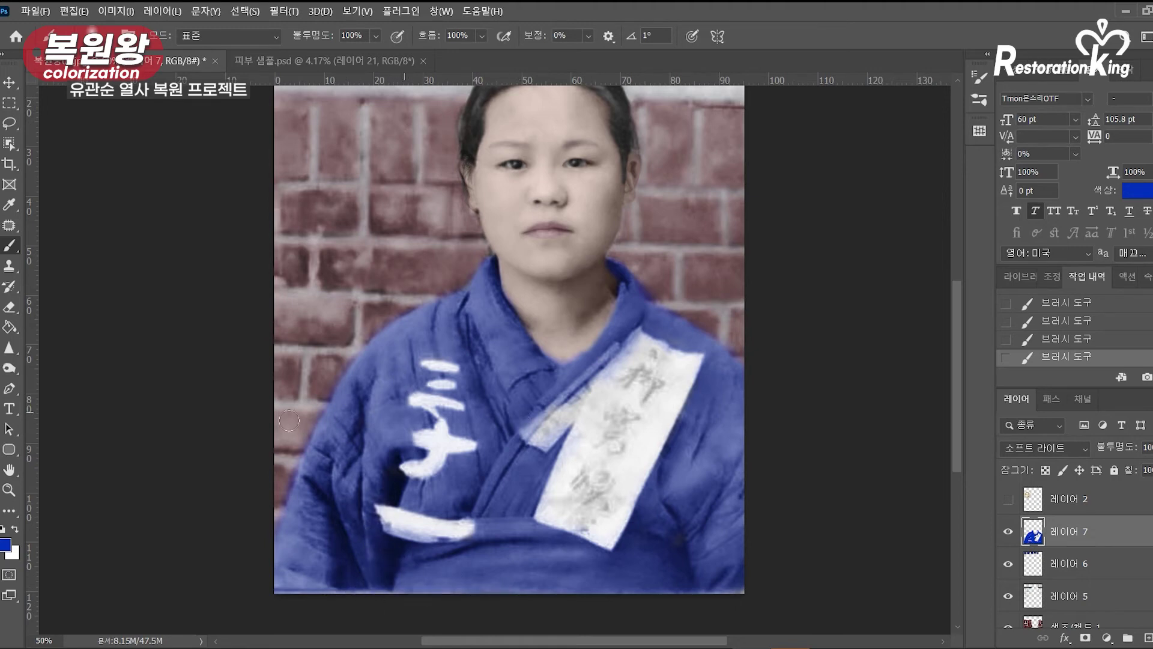
Step: Erase the blue that spills onto the neck skin along both sides of the collar's V-shaped opening
click(9, 489)
click(425, 353)
click(443, 339)
click(518, 276)
drag(544, 257, 302, 418)
click(10, 307)
mouse_move(380, 247)
mouse_down()
mouse_move(420, 408)
mouse_move(510, 503)
mouse_up()
drag(391, 348, 395, 331)
mouse_move(813, 299)
mouse_down()
mouse_move(831, 330)
mouse_move(826, 369)
mouse_up()
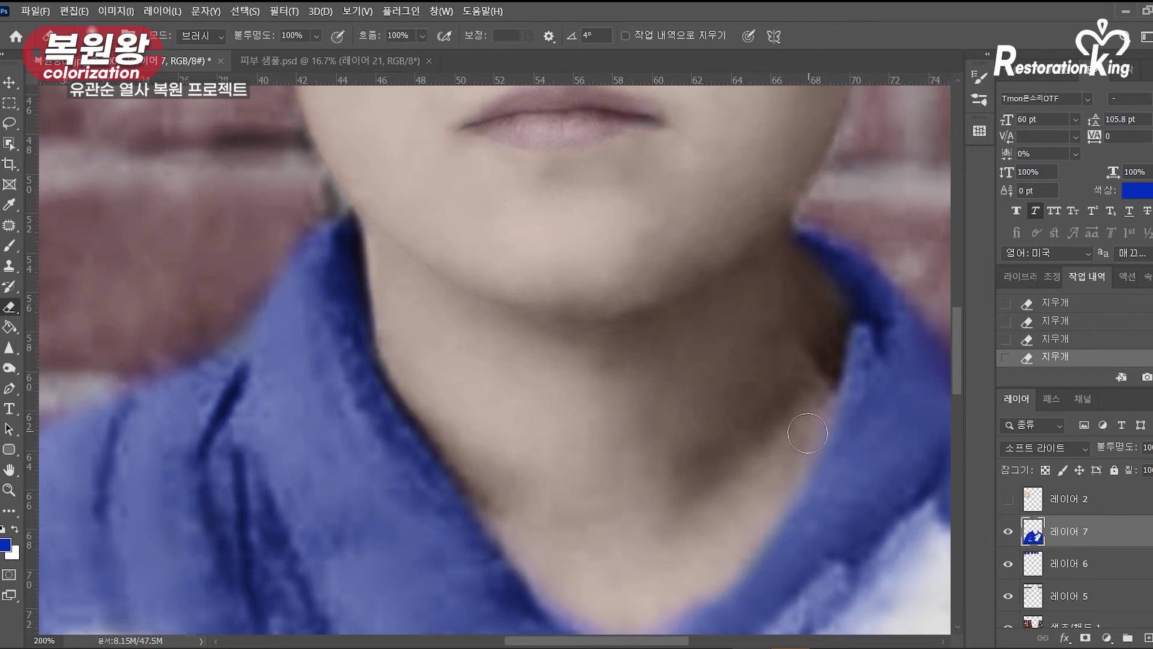
drag(688, 539, 663, 428)
drag(593, 531, 655, 487)
drag(661, 478, 731, 400)
mouse_move(565, 502)
mouse_down()
mouse_move(524, 474)
mouse_move(459, 358)
mouse_up()
Step: Erase the blue spilling onto the brick wall along the outer edges of the collar and shoulders
mouse_move(778, 224)
mouse_down()
mouse_move(759, 205)
mouse_move(656, 467)
mouse_up()
drag(672, 353, 823, 370)
drag(337, 370, 314, 404)
mouse_move(242, 486)
mouse_down()
mouse_move(236, 497)
mouse_move(444, 355)
mouse_move(244, 448)
mouse_move(419, 379)
mouse_move(240, 497)
mouse_up()
mouse_move(240, 498)
mouse_down()
mouse_move(382, 365)
mouse_move(271, 528)
mouse_move(406, 357)
mouse_move(361, 431)
mouse_up()
drag(441, 327, 374, 427)
key(ctrl+z)
mouse_move(420, 323)
mouse_down()
mouse_move(338, 484)
mouse_move(393, 341)
mouse_move(308, 561)
mouse_move(370, 393)
mouse_move(316, 531)
mouse_up()
drag(453, 144, 72, 224)
Step: Erase the blue fringe from the long white paper label along its right and lower edges
mouse_move(703, 246)
mouse_down()
mouse_move(705, 264)
mouse_move(811, 342)
mouse_move(713, 359)
mouse_up()
mouse_move(721, 338)
mouse_down()
mouse_move(749, 355)
mouse_move(793, 356)
mouse_move(756, 441)
mouse_up()
drag(707, 513, 739, 394)
drag(716, 466, 714, 492)
scroll(714, 491, down, 3)
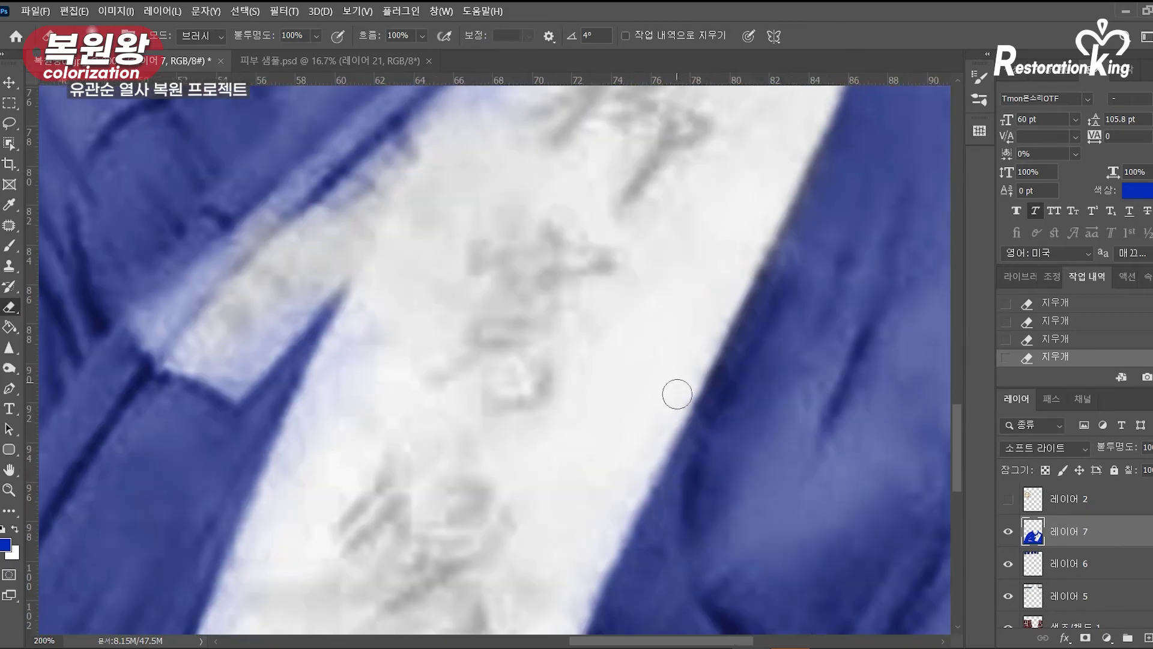
scroll(718, 385, down, 4)
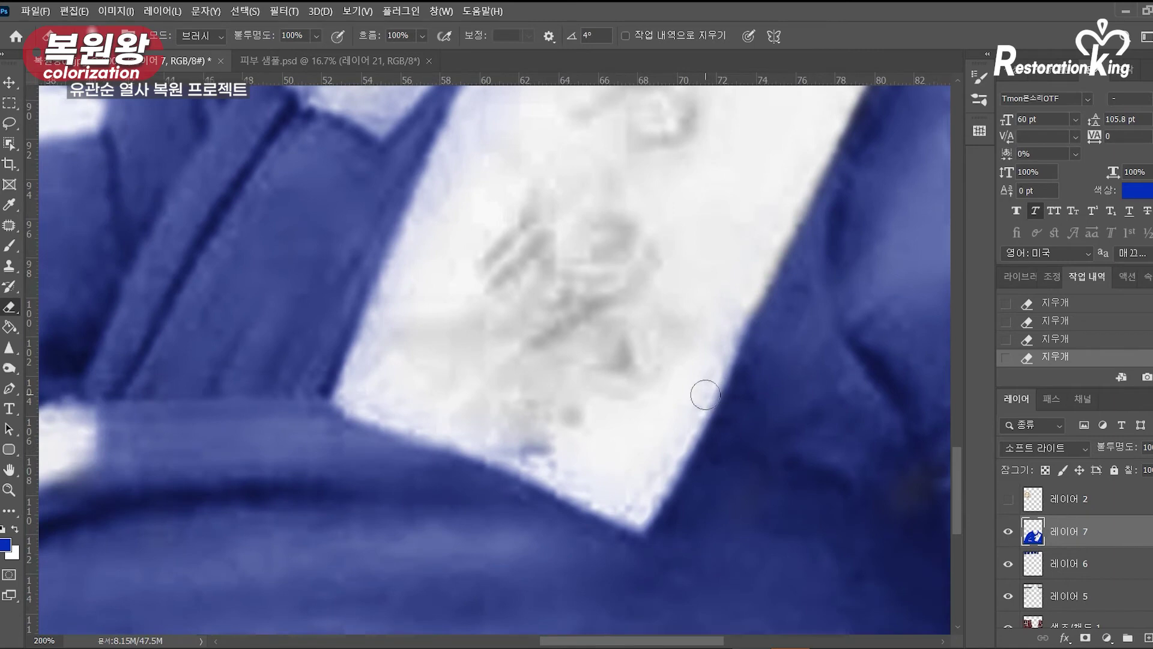
shift+click(705, 394)
shift+click(668, 469)
shift+click(638, 518)
shift+click(573, 491)
shift+click(460, 441)
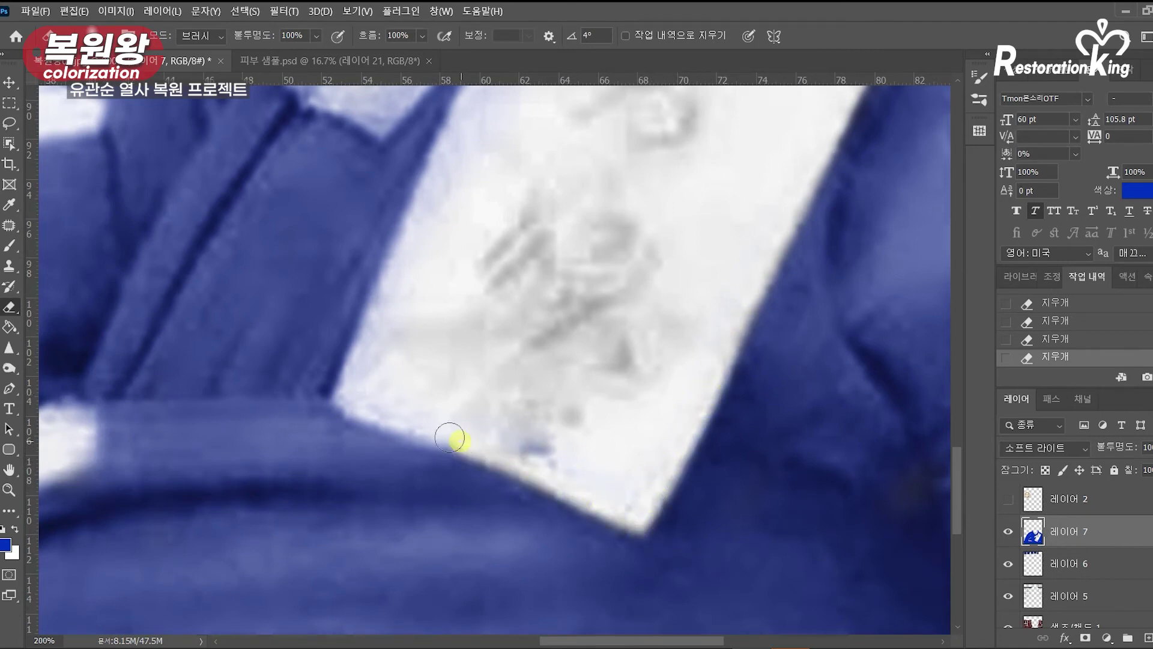
drag(461, 441, 370, 413)
Step: Erase the blue along the paper label's left edge and from the spot near its lower end
shift+click(377, 325)
shift+click(412, 223)
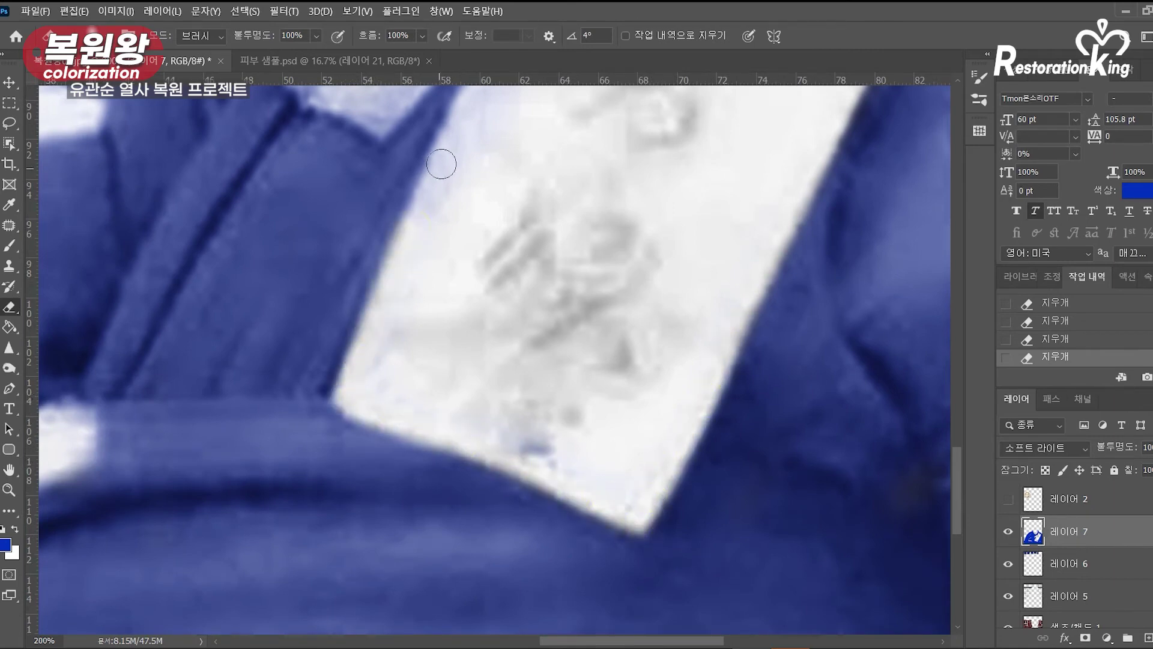
shift+click(440, 150)
click(535, 451)
drag(471, 193, 401, 451)
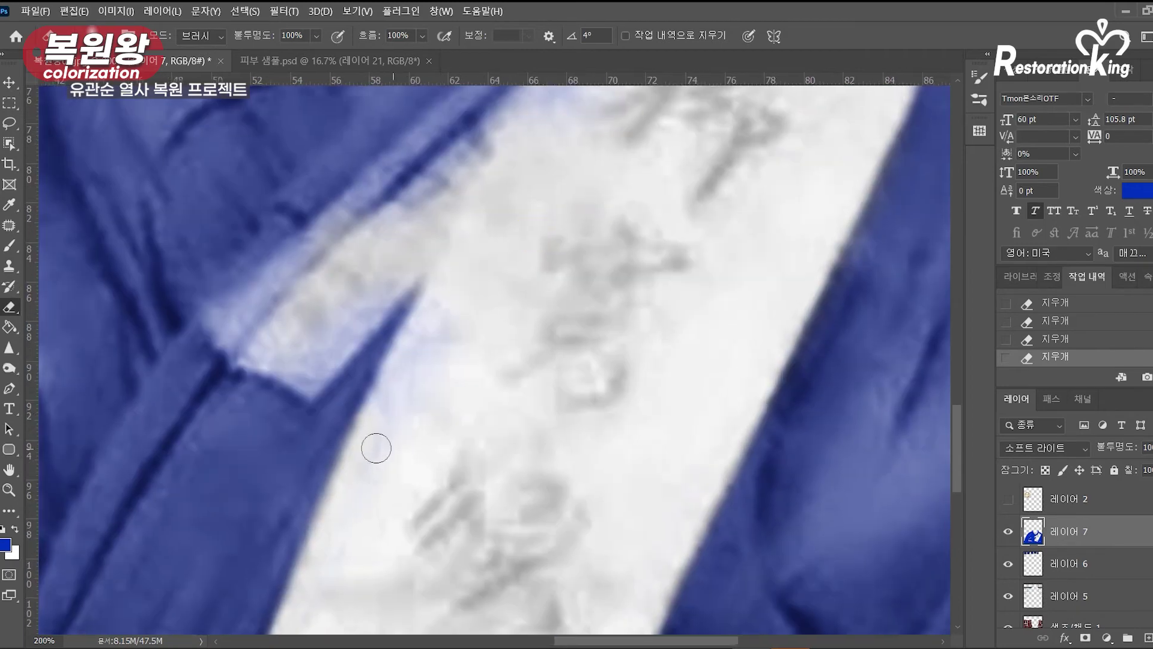
drag(451, 284, 432, 391)
Step: Clean the blue off the label's small side flap and the label's upper left edge
mouse_move(251, 349)
mouse_down()
mouse_move(283, 343)
mouse_move(306, 384)
mouse_move(266, 360)
mouse_up()
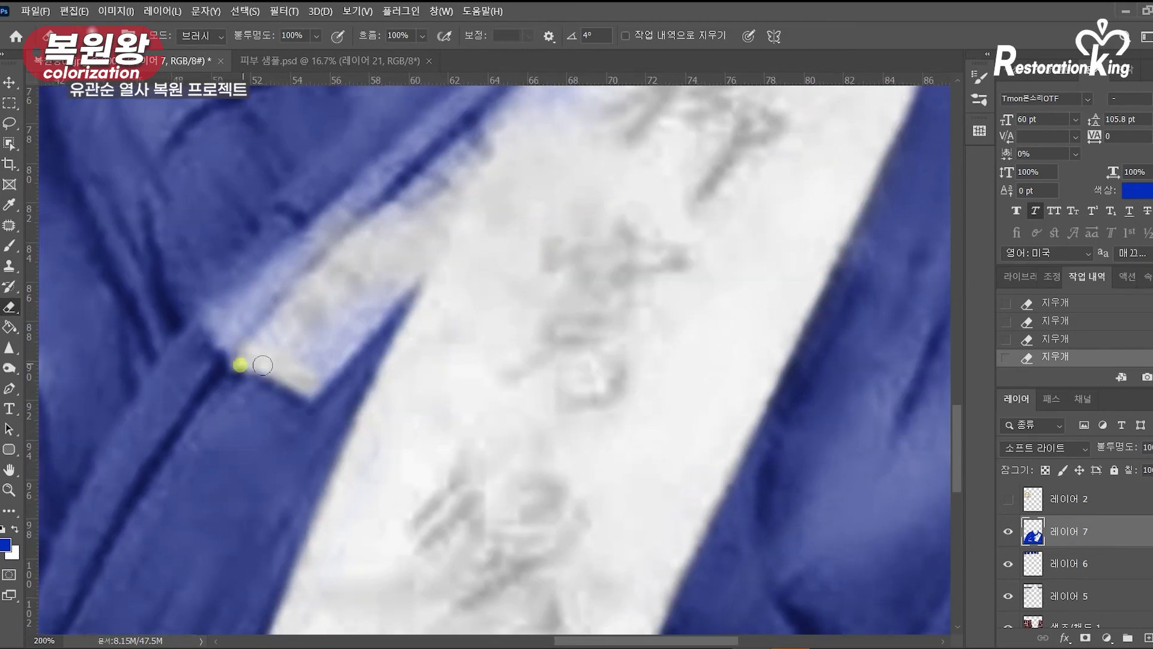
mouse_move(309, 397)
mouse_down()
mouse_move(412, 270)
mouse_move(316, 317)
mouse_up()
drag(407, 260, 486, 391)
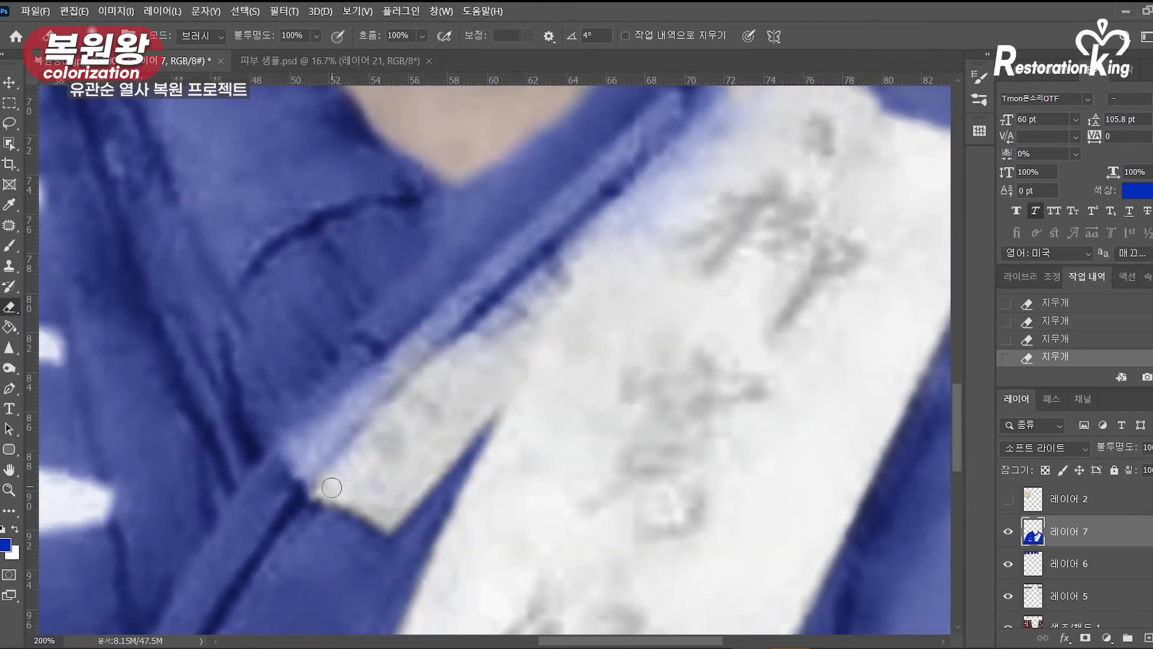
mouse_move(462, 344)
mouse_down()
mouse_move(533, 298)
mouse_move(702, 137)
mouse_up()
mouse_move(474, 366)
mouse_down()
mouse_move(661, 186)
mouse_move(728, 146)
mouse_up()
drag(672, 182, 659, 424)
mouse_move(729, 296)
mouse_down()
mouse_move(592, 458)
mouse_move(484, 549)
mouse_move(613, 437)
mouse_up()
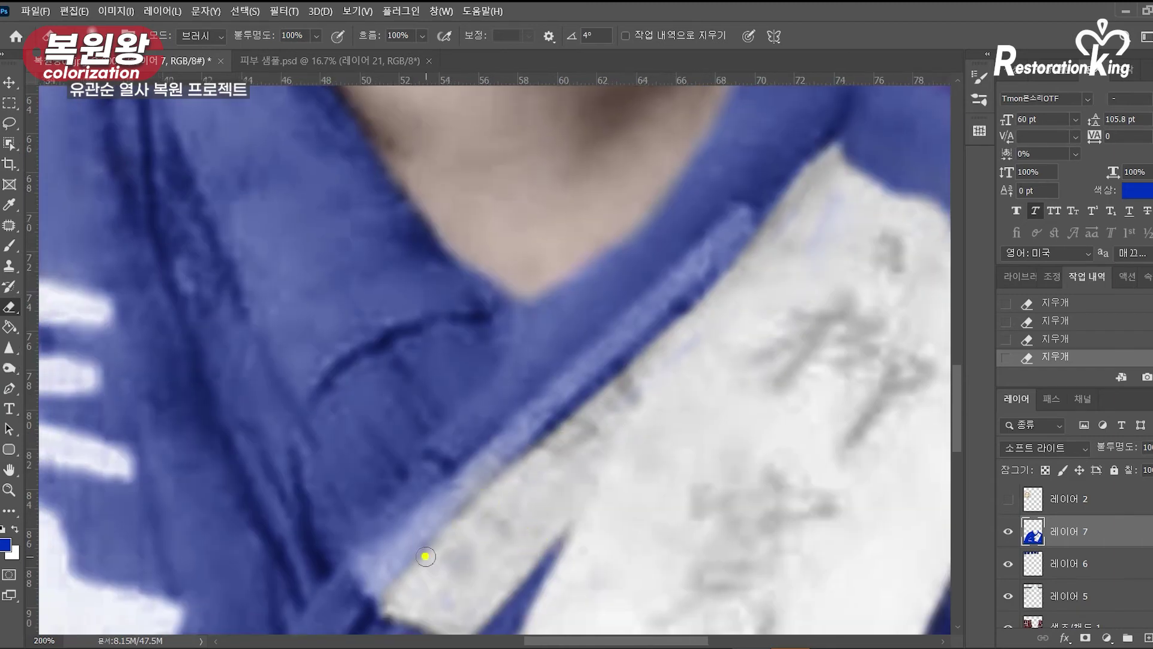
Step: Erase the blue from the narrow folded strip running along the collar beside the paper label
drag(734, 412, 780, 287)
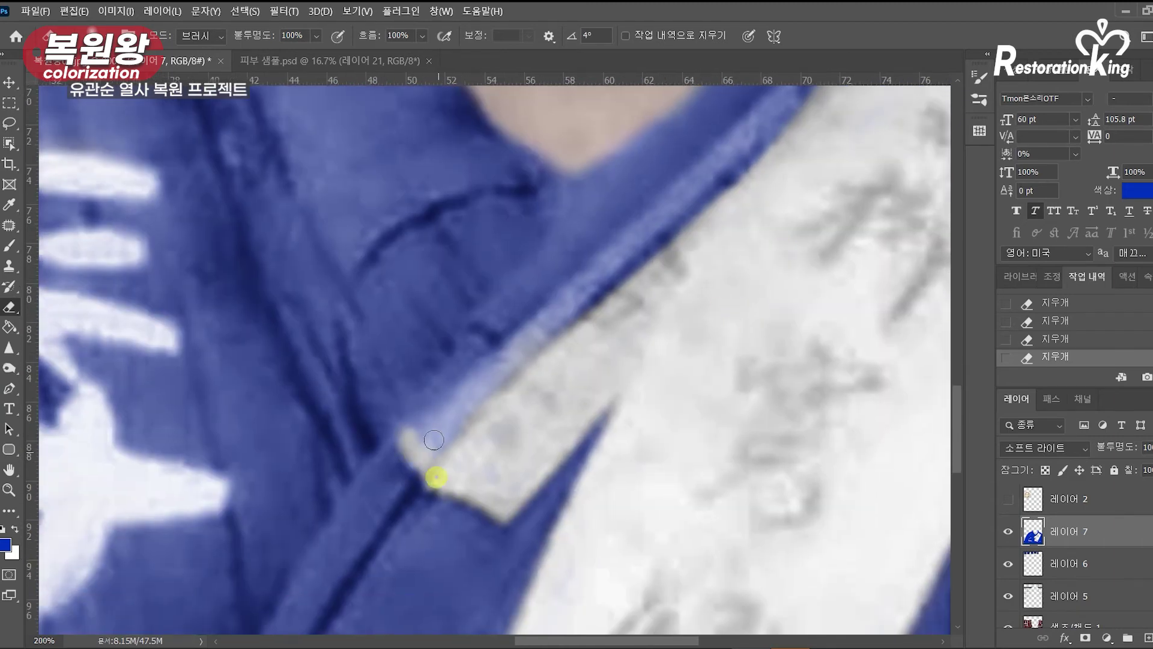
mouse_move(421, 428)
mouse_down()
mouse_move(566, 278)
mouse_move(707, 165)
mouse_up()
drag(725, 180, 645, 349)
drag(629, 334, 716, 296)
mouse_move(601, 378)
mouse_down()
mouse_move(502, 481)
mouse_move(689, 296)
mouse_up()
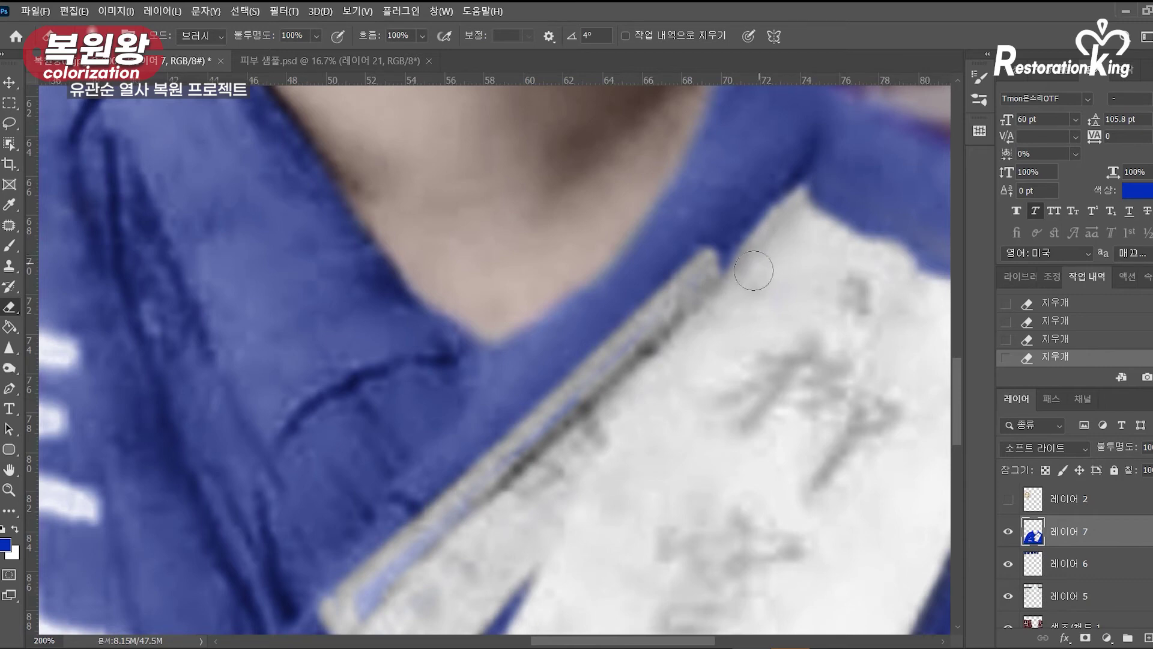
click(727, 287)
mouse_move(711, 303)
mouse_down()
mouse_move(532, 436)
mouse_move(449, 542)
mouse_move(361, 606)
mouse_up()
drag(571, 504, 653, 296)
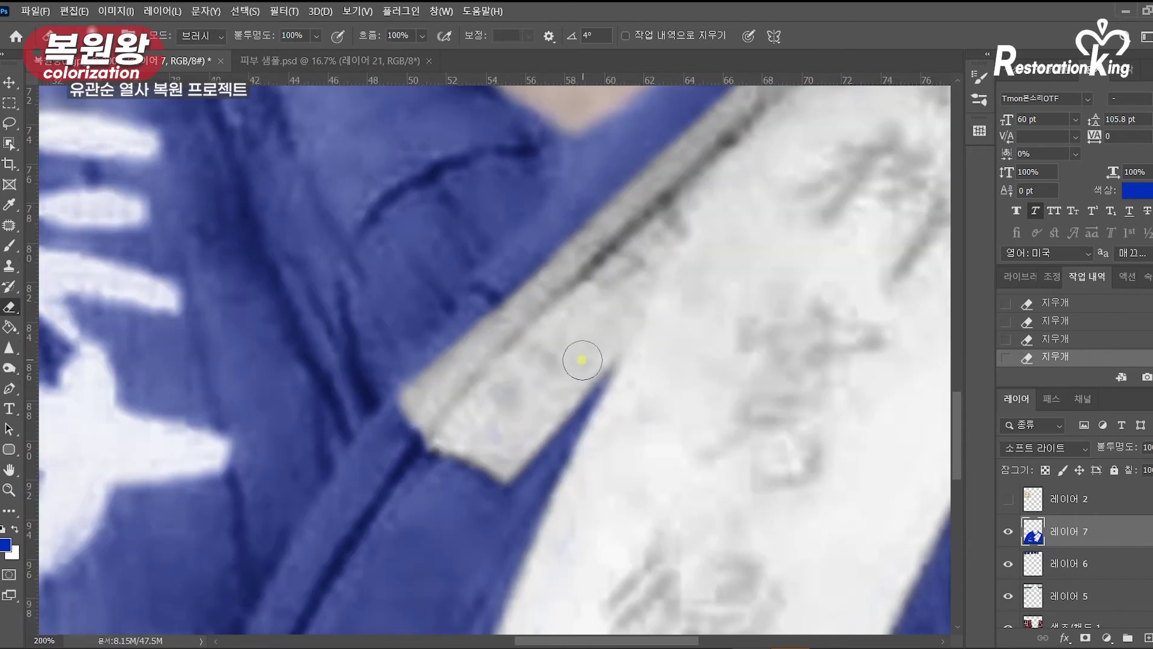
drag(431, 424, 496, 448)
drag(509, 406, 450, 404)
Step: Erase the blue tint inside the white brushed characters on the jacket's chest with a smaller eraser
mouse_move(549, 415)
mouse_down()
mouse_move(744, 294)
mouse_move(776, 299)
mouse_up()
key(bracketleft)
mouse_move(312, 379)
mouse_down()
mouse_move(304, 412)
mouse_move(192, 425)
mouse_move(278, 366)
mouse_move(219, 326)
mouse_move(321, 264)
mouse_move(346, 451)
mouse_up()
click(308, 321)
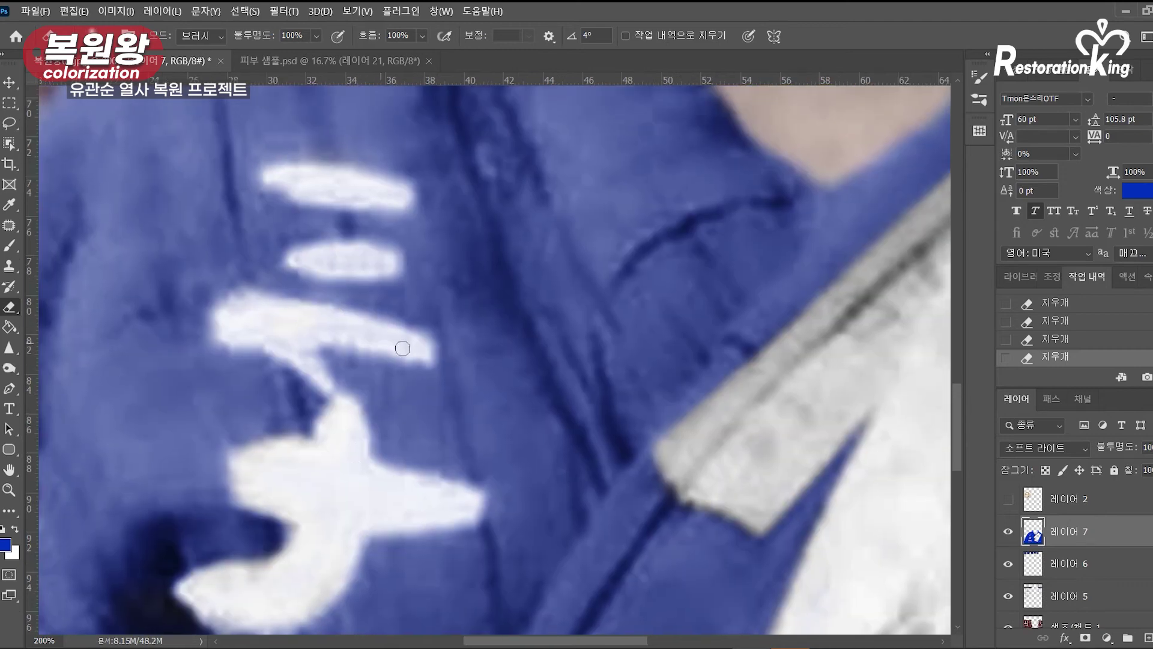
mouse_move(417, 348)
mouse_down()
mouse_move(286, 332)
mouse_move(323, 380)
mouse_move(227, 320)
mouse_move(266, 302)
mouse_up()
mouse_move(294, 260)
mouse_down()
mouse_move(373, 253)
mouse_move(391, 264)
mouse_move(304, 257)
mouse_up()
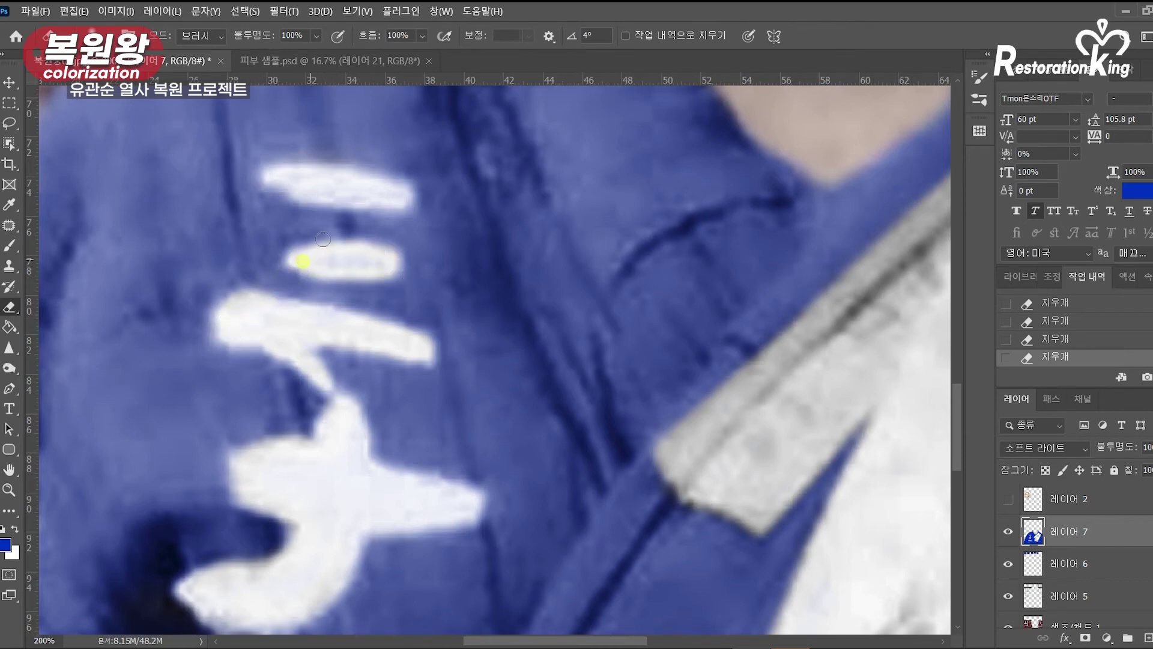
mouse_move(335, 175)
mouse_down()
mouse_move(412, 201)
mouse_move(316, 203)
mouse_move(299, 183)
mouse_up()
mouse_move(422, 266)
mouse_down()
mouse_move(421, 476)
mouse_move(377, 295)
mouse_up()
Step: Erase the blue tint from the long white stroke at the waist of the jacket
drag(121, 360, 240, 337)
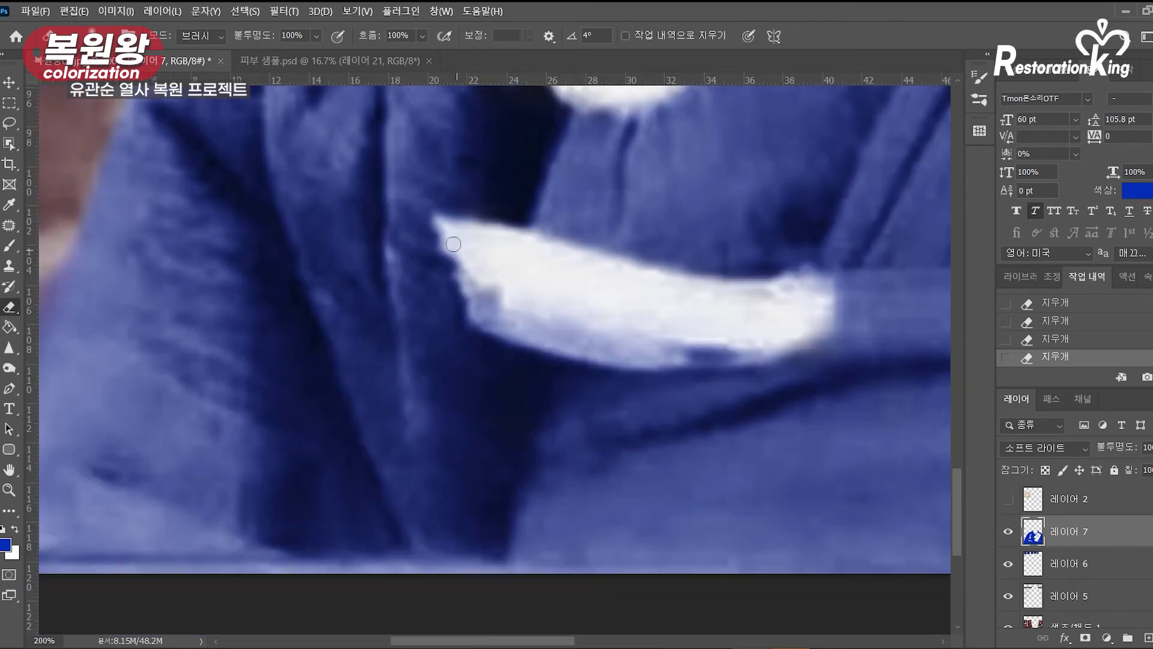
mouse_move(439, 218)
mouse_down()
mouse_move(673, 279)
mouse_move(823, 279)
mouse_move(829, 321)
mouse_move(759, 353)
mouse_move(646, 361)
mouse_move(478, 318)
mouse_move(458, 258)
mouse_move(508, 307)
mouse_up()
mouse_move(729, 345)
mouse_down()
mouse_move(512, 324)
mouse_move(480, 264)
mouse_move(752, 329)
mouse_move(813, 296)
mouse_up()
mouse_move(458, 240)
mouse_down()
mouse_move(469, 271)
mouse_move(522, 330)
mouse_move(569, 339)
mouse_up()
Step: Examine the blue jacket and its cleaned edges in the overall portrait
key(z)
alt+click(582, 309)
alt+click(582, 309)
alt+click(583, 310)
drag(666, 240, 525, 455)
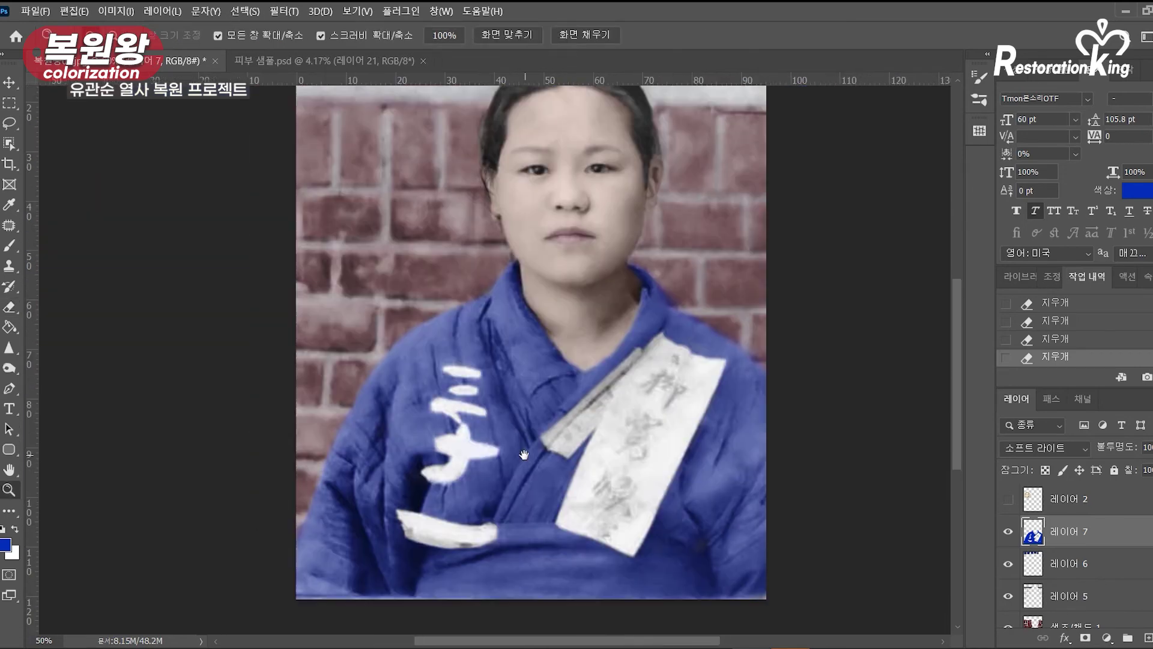
alt+click(582, 359)
click(573, 354)
drag(657, 293, 632, 249)
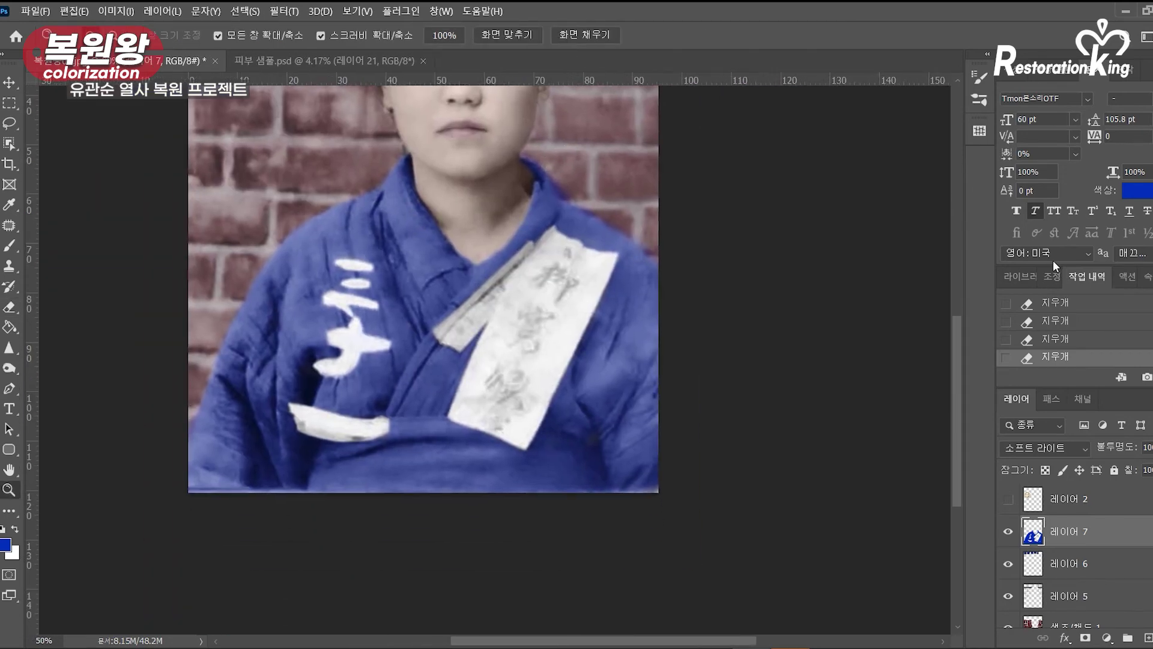
Step: Mute the jacket blue on Layer 7 with a Levels white output of 176 and 73% layer opacity
alt+click(519, 353)
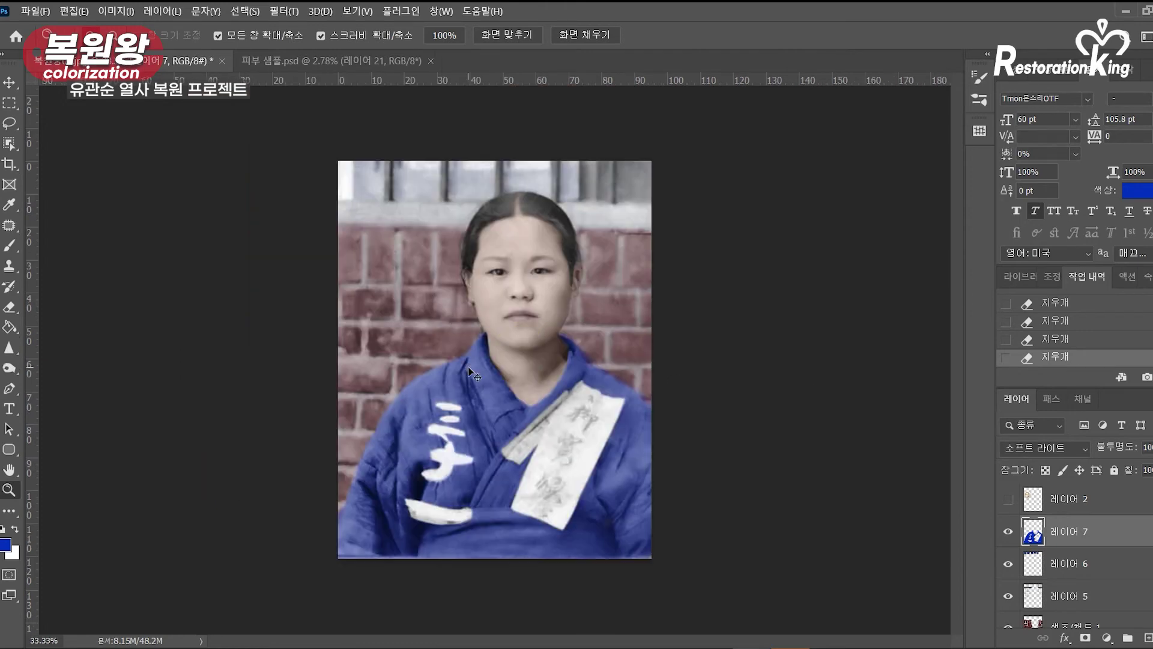
key(ctrl+l)
drag(1018, 355, 958, 360)
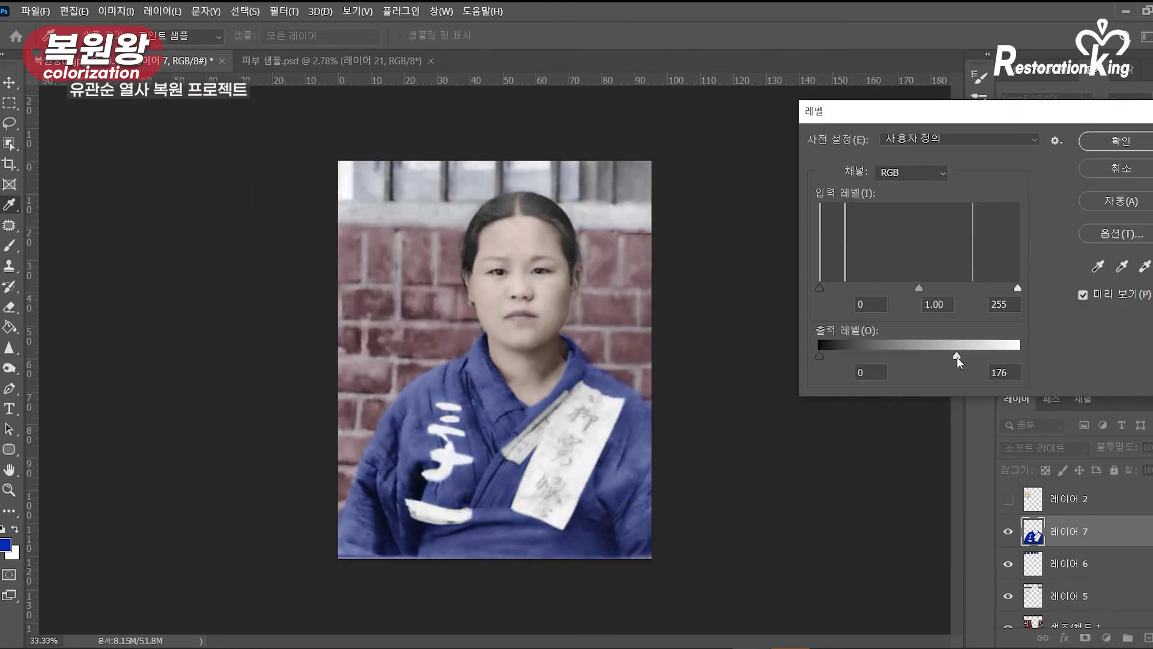
click(1099, 143)
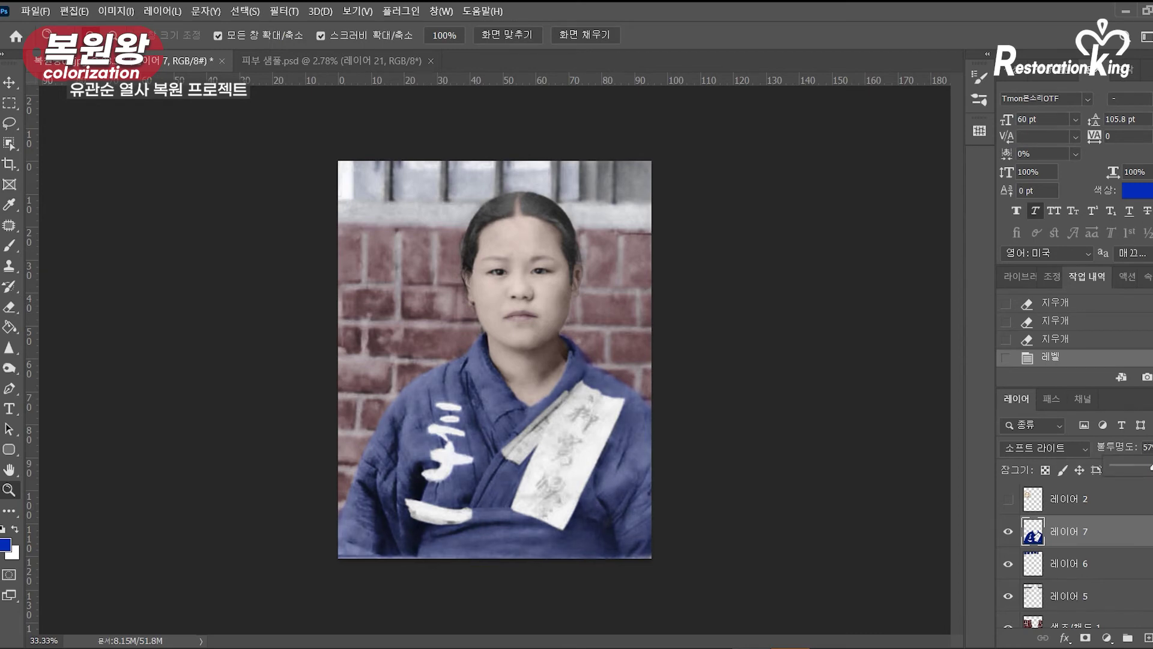
drag(1152, 468, 1152, 468)
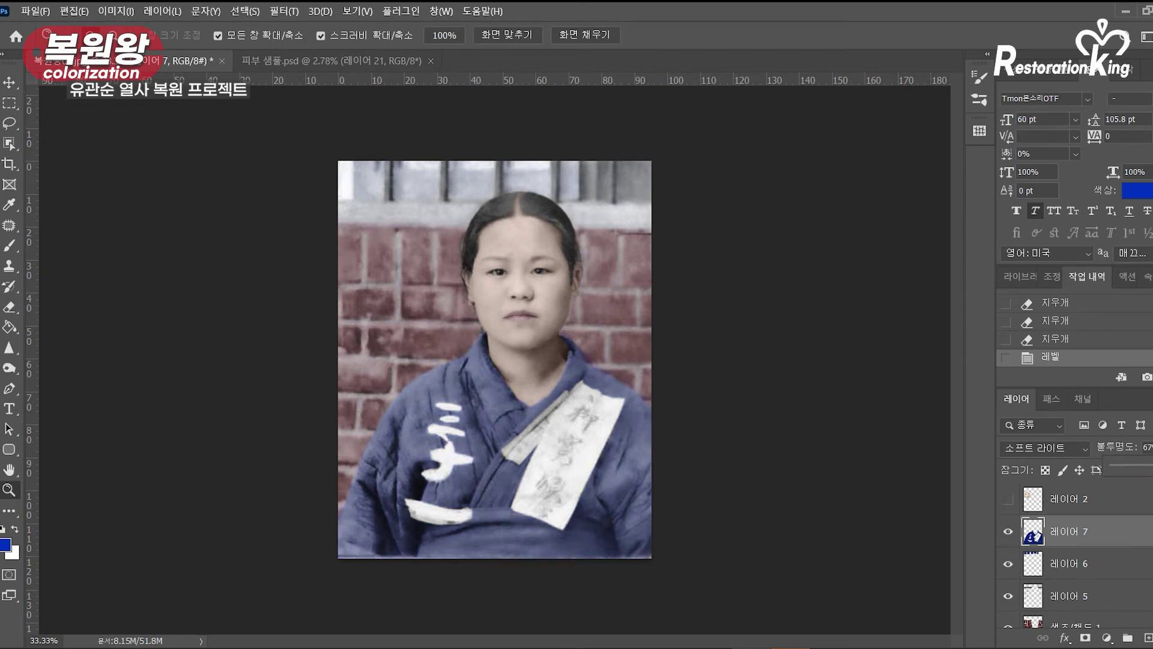
drag(1151, 467, 1149, 467)
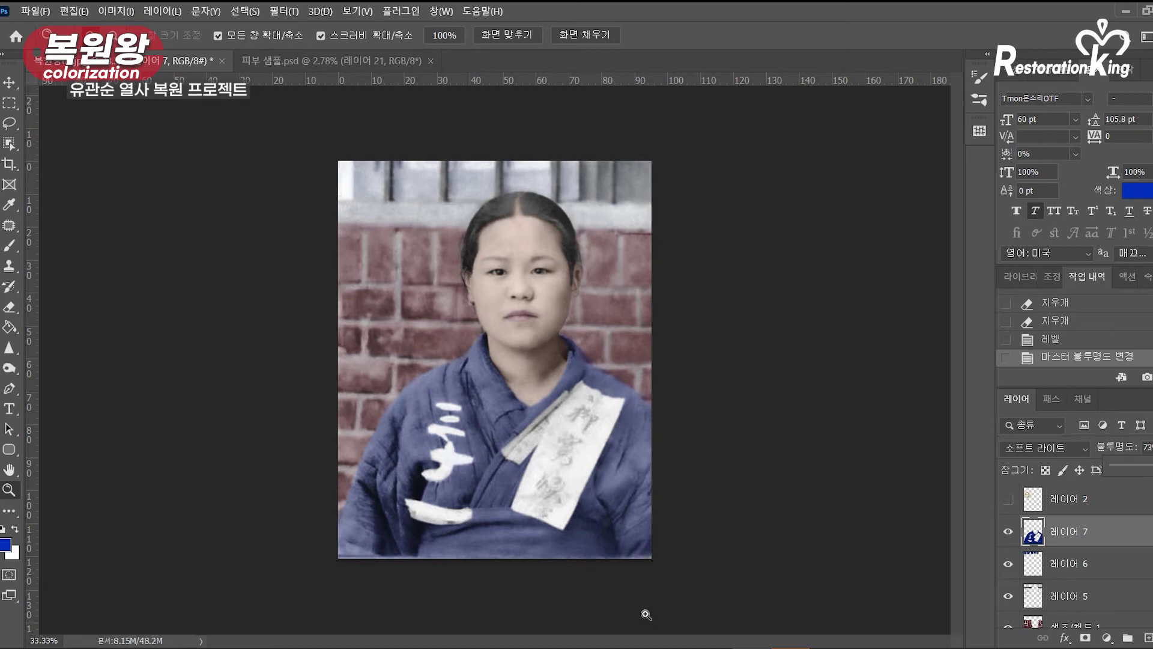
Step: Examine the muted jacket colour and compare the face with and without the skin colour on Layer 3
click(603, 374)
drag(485, 362, 586, 372)
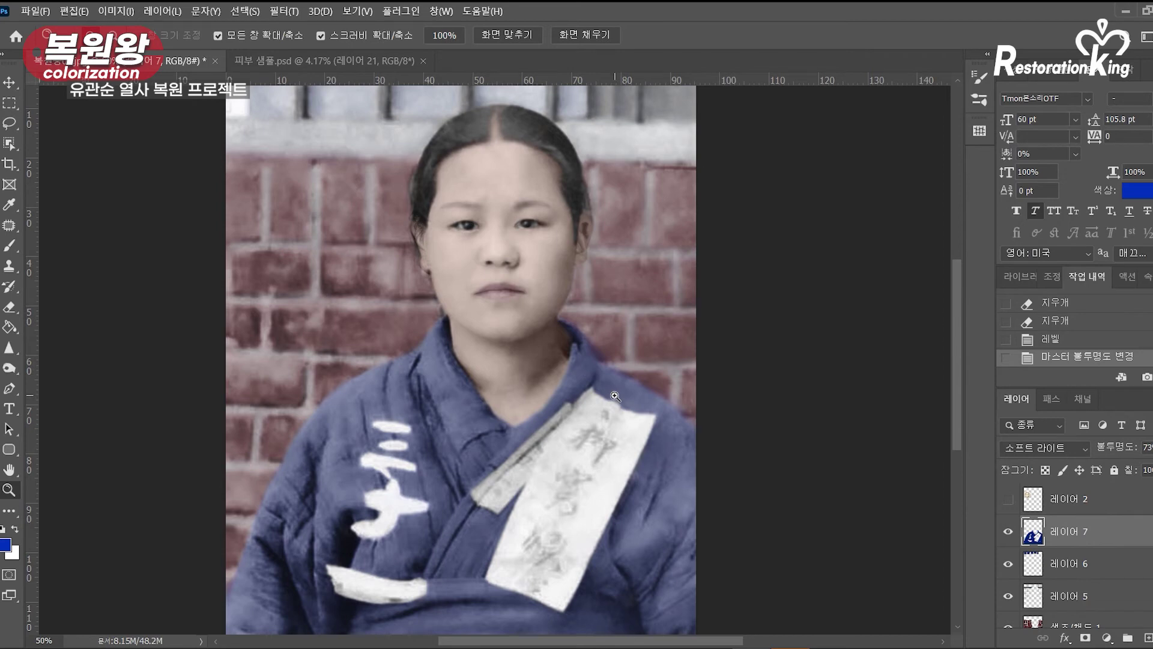
alt+click(533, 363)
click(594, 412)
drag(511, 384, 601, 413)
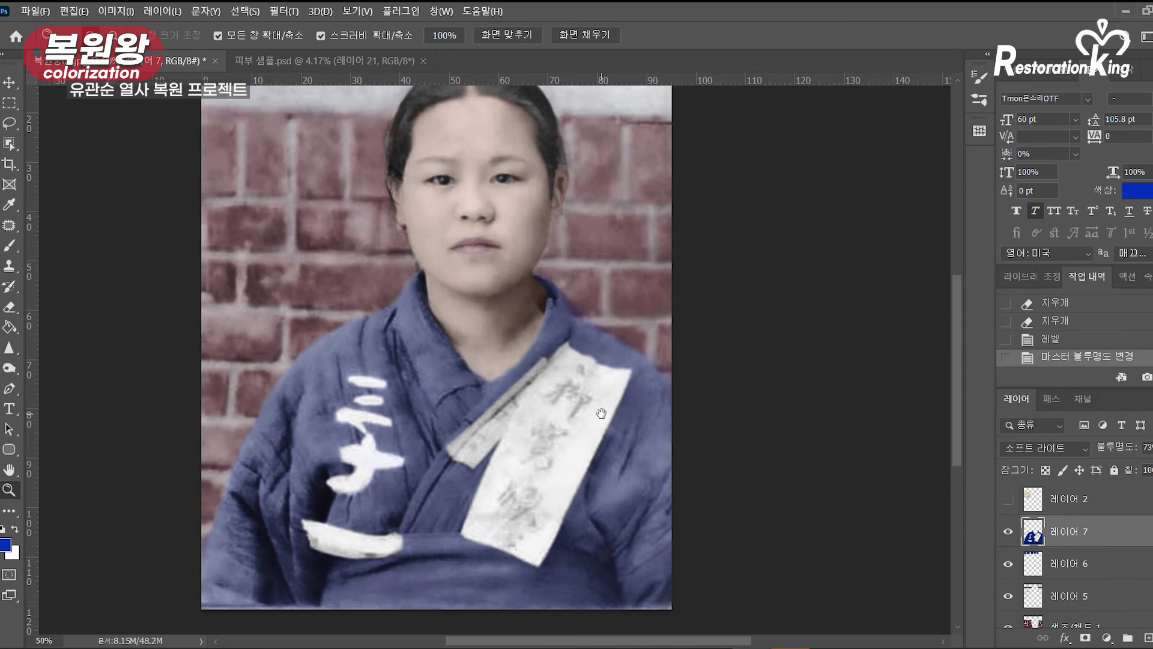
scroll(1070, 556, down, 3)
click(1007, 595)
click(1006, 594)
Step: Set the lip colour on Layer 4 to 51% fill and 72% opacity
click(1083, 569)
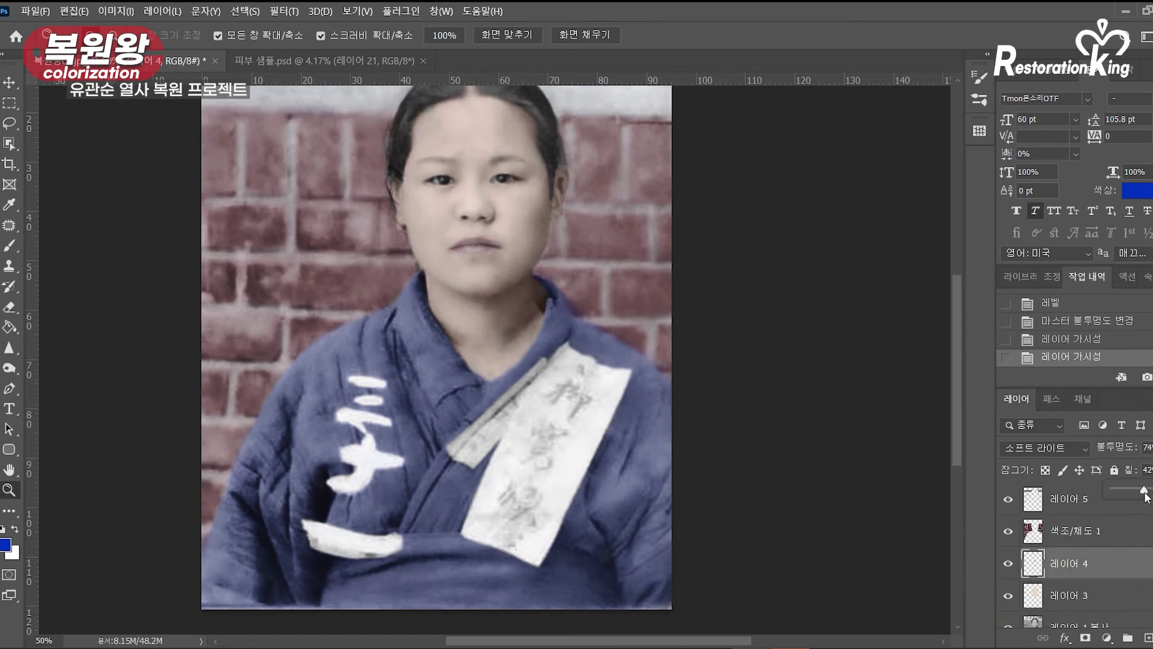
drag(1147, 494, 1152, 469)
click(1152, 448)
click(516, 281)
click(524, 281)
alt+click(533, 284)
alt+click(541, 286)
drag(554, 296, 488, 339)
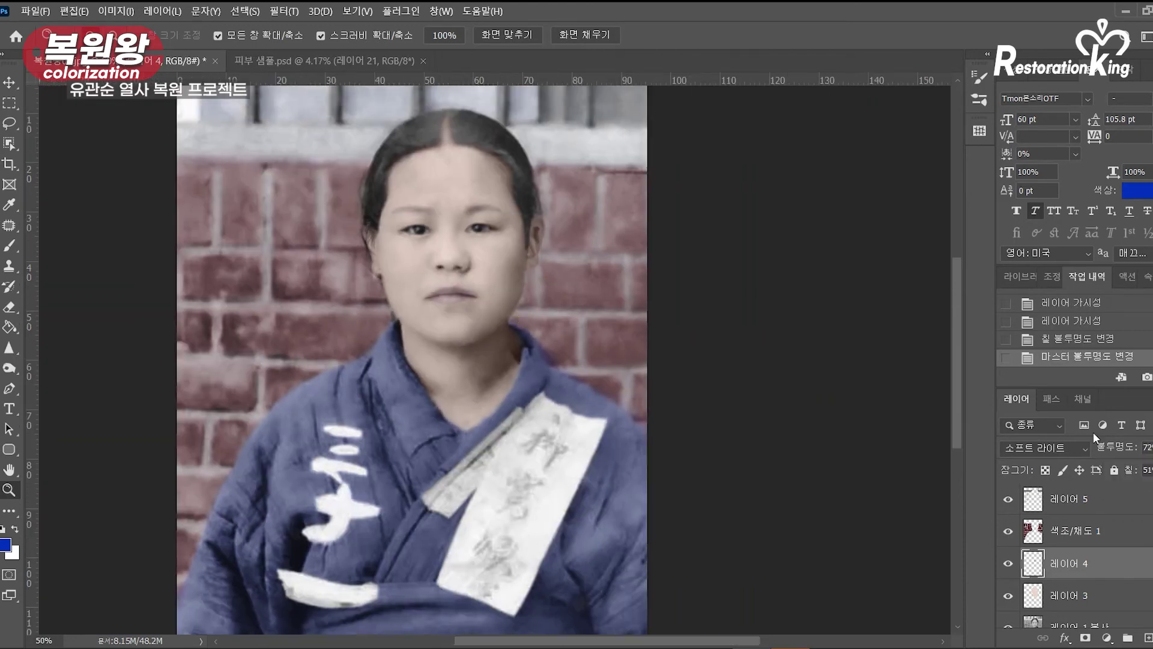
Step: Set the fill of the lip colour on Layer 4 to 59% and inspect the face
click(1152, 470)
drag(1146, 493, 1152, 493)
drag(1152, 493, 1152, 492)
click(578, 383)
alt+click(481, 342)
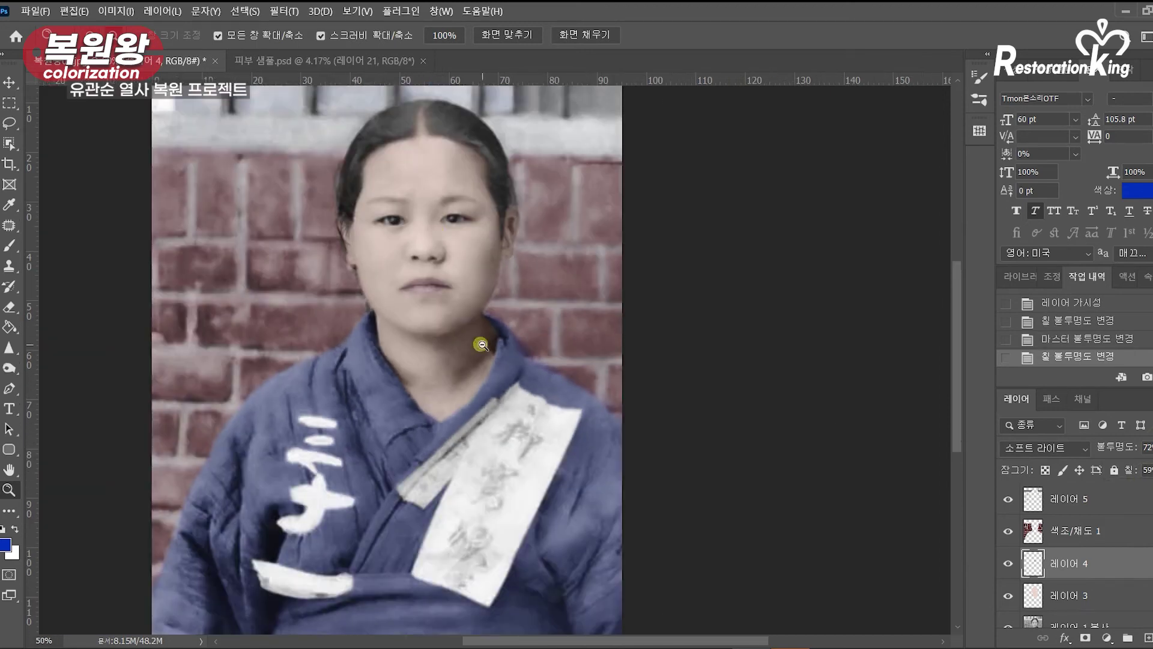
drag(488, 316, 523, 385)
Step: Adjust the background tones on the Hue/Saturation 1 layer and on Layer 5 with Levels
click(1069, 530)
key(ctrl+l)
drag(1017, 355, 987, 356)
click(1121, 141)
click(1019, 488)
key(ctrl+l)
click(1128, 140)
Step: Set the opacity of the skin colour on Layer 3 to 95%
key(z)
alt+click(661, 370)
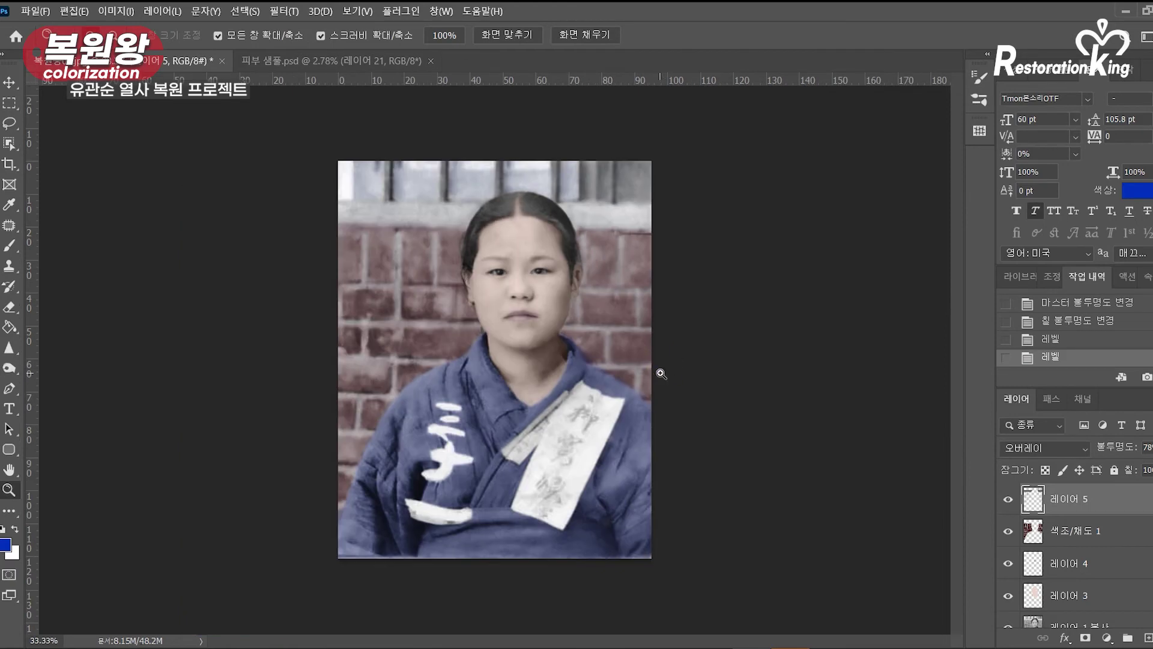
click(592, 366)
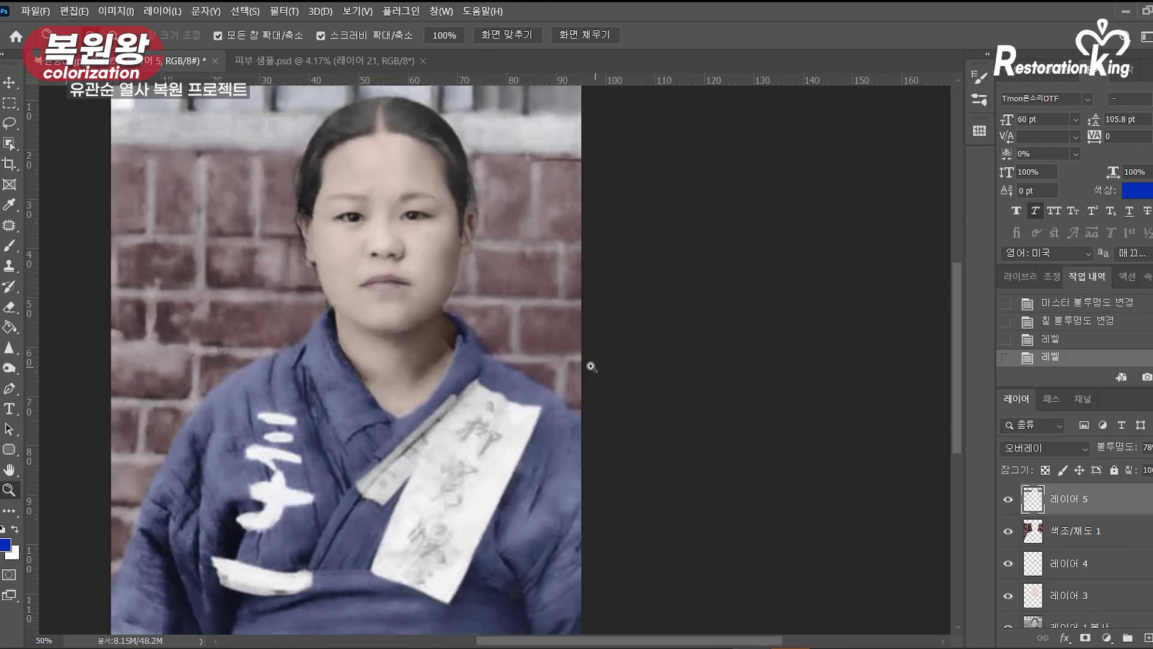
scroll(1124, 589, down, 1)
click(1106, 556)
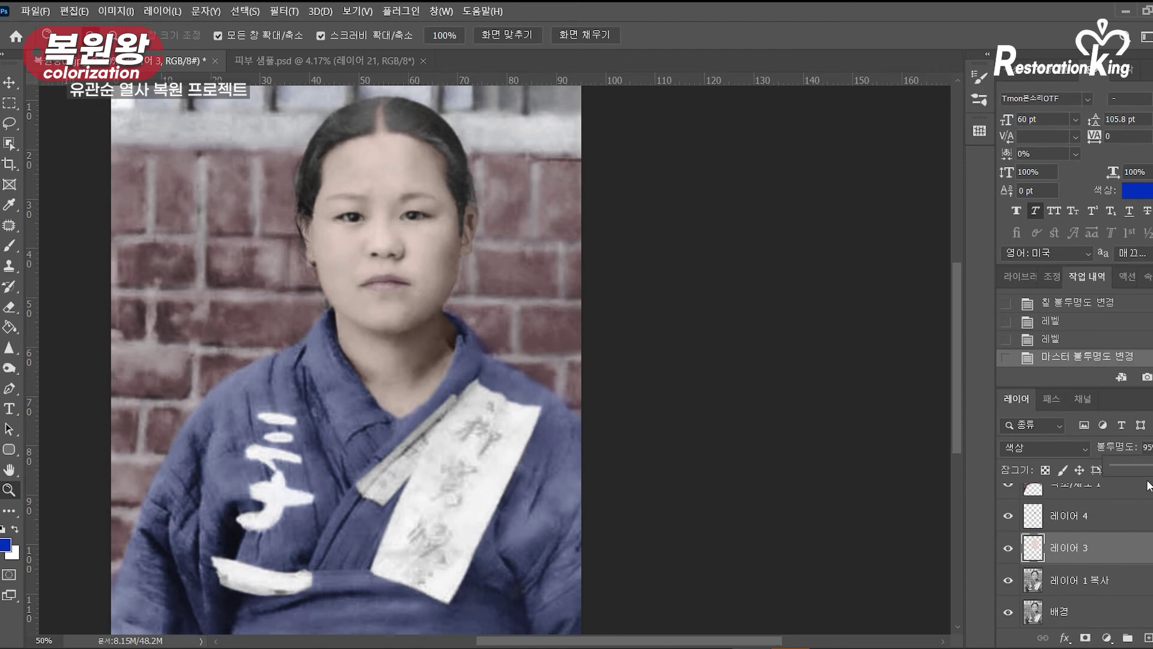
key(ctrl+m)
click(819, 319)
mouse_move(820, 319)
mouse_down()
mouse_move(810, 311)
mouse_move(828, 317)
mouse_up()
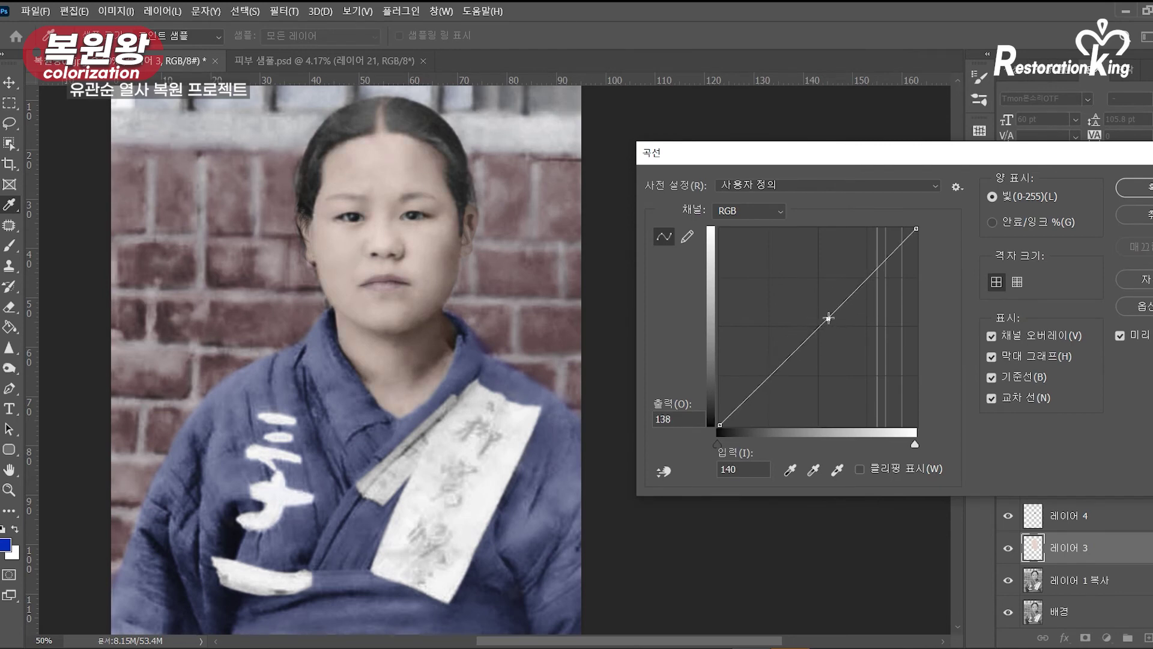
click(1148, 215)
Step: Examine the overall portrait and the face, and compare the image with and without the topmost layer
alt+click(491, 316)
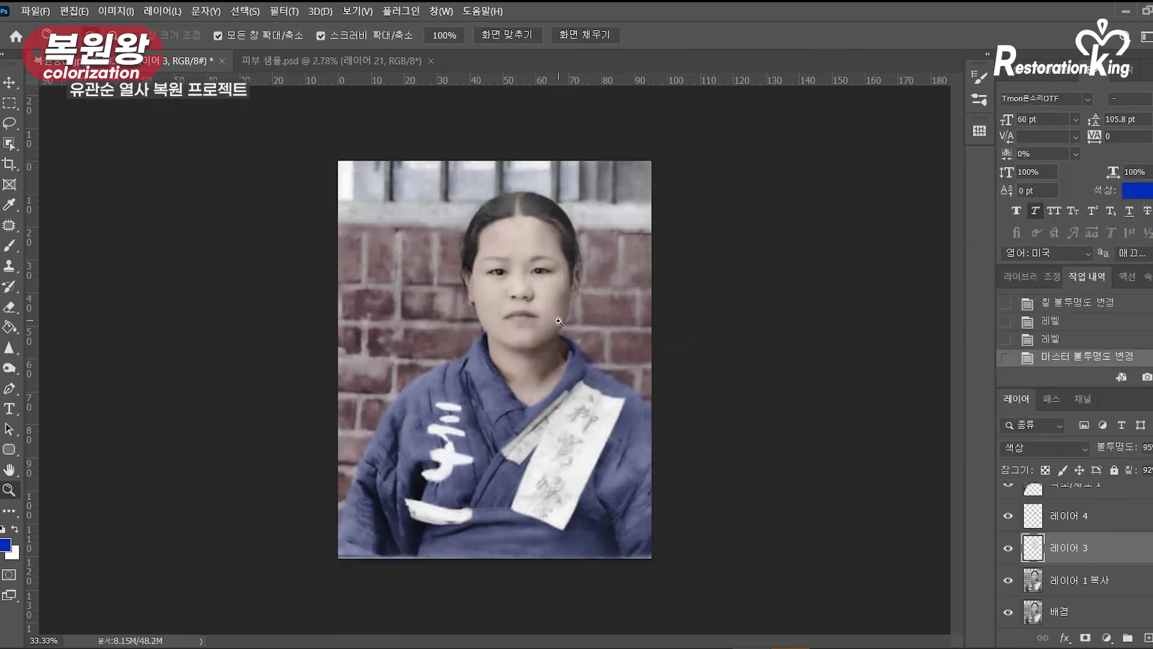
click(558, 318)
drag(511, 311, 554, 242)
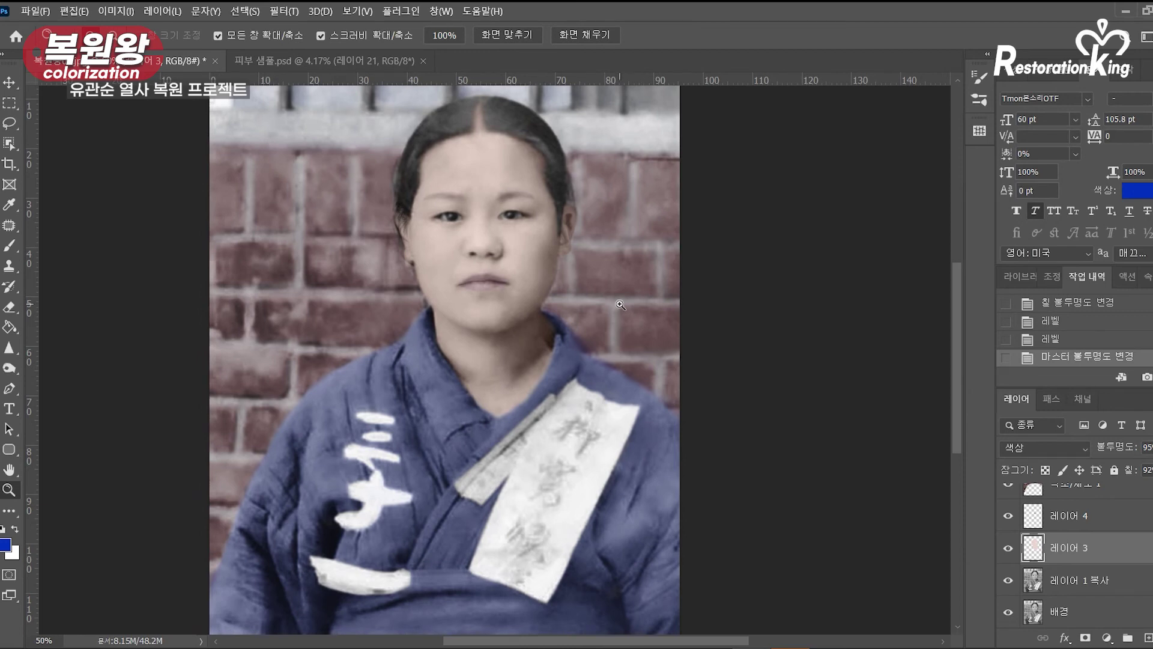
scroll(1057, 559, up, 5)
click(1008, 499)
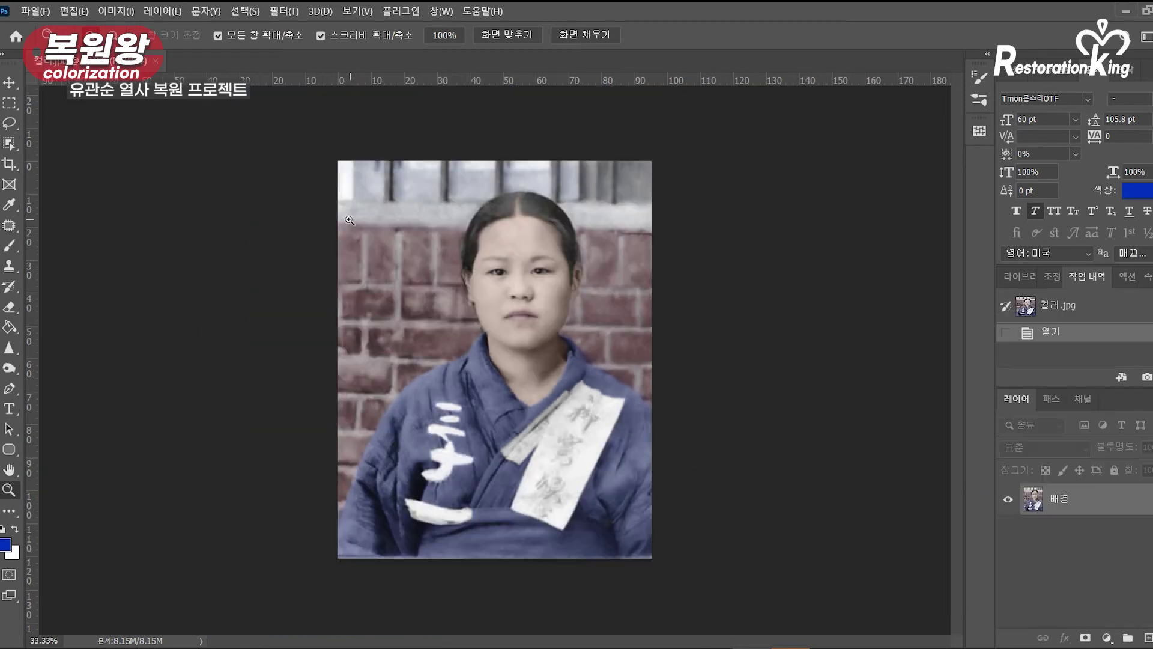
Step: Apply Auto Color to the flattened portrait 컬러.jpg and open it in the Camera Raw filter
click(116, 11)
click(140, 96)
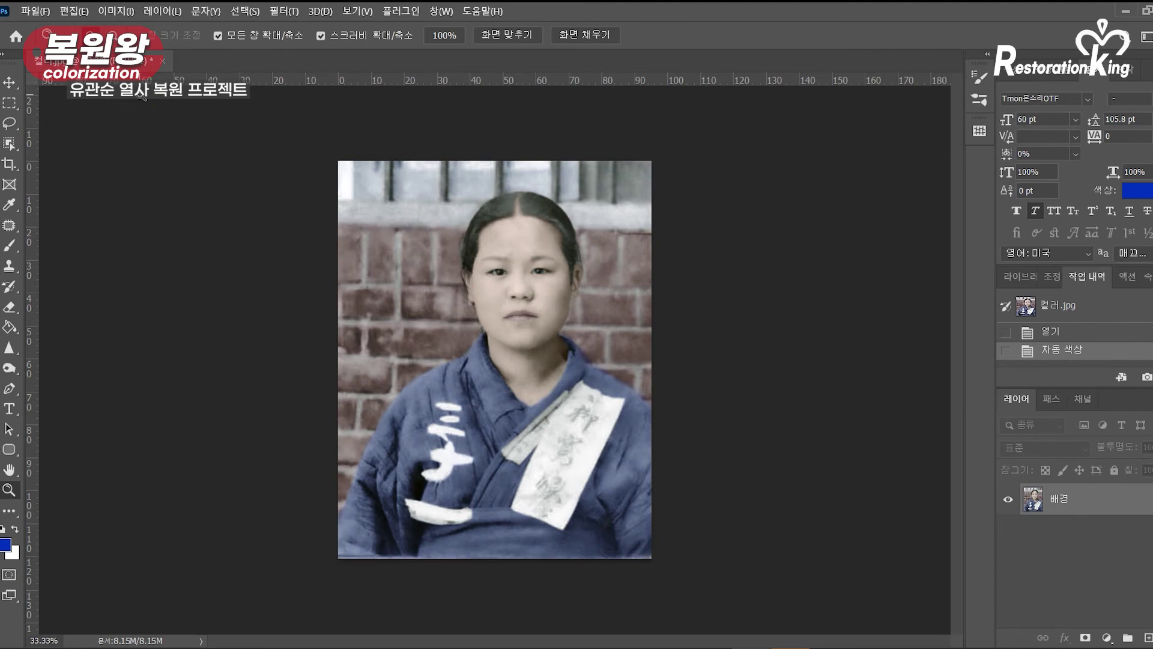
click(508, 236)
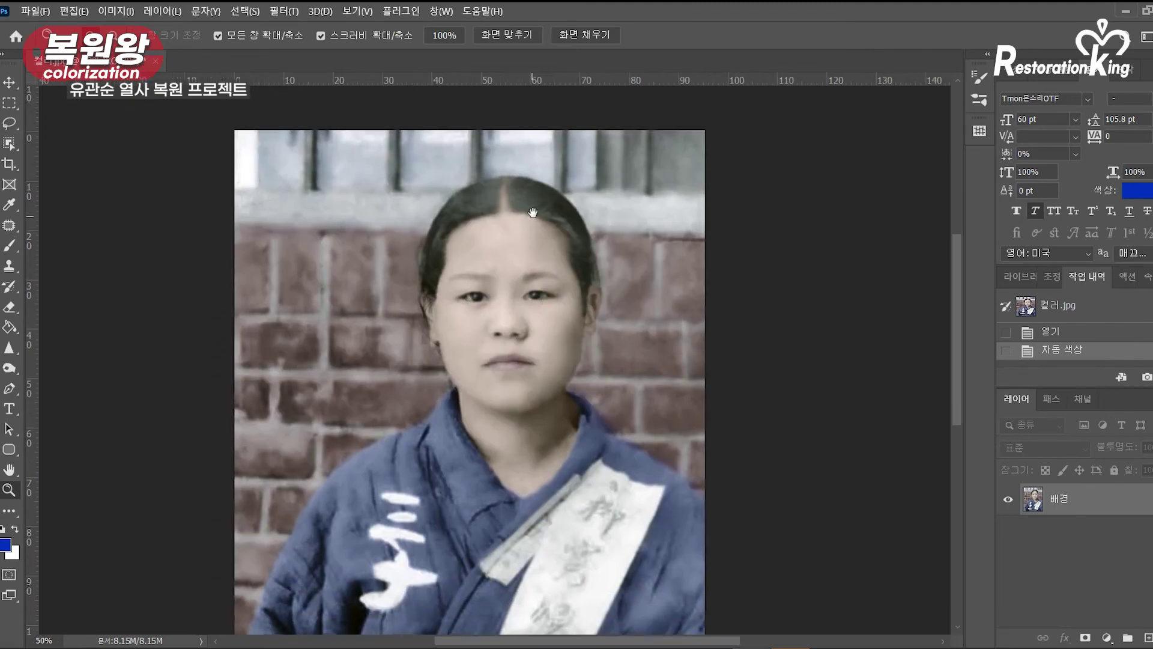
click(284, 11)
click(373, 123)
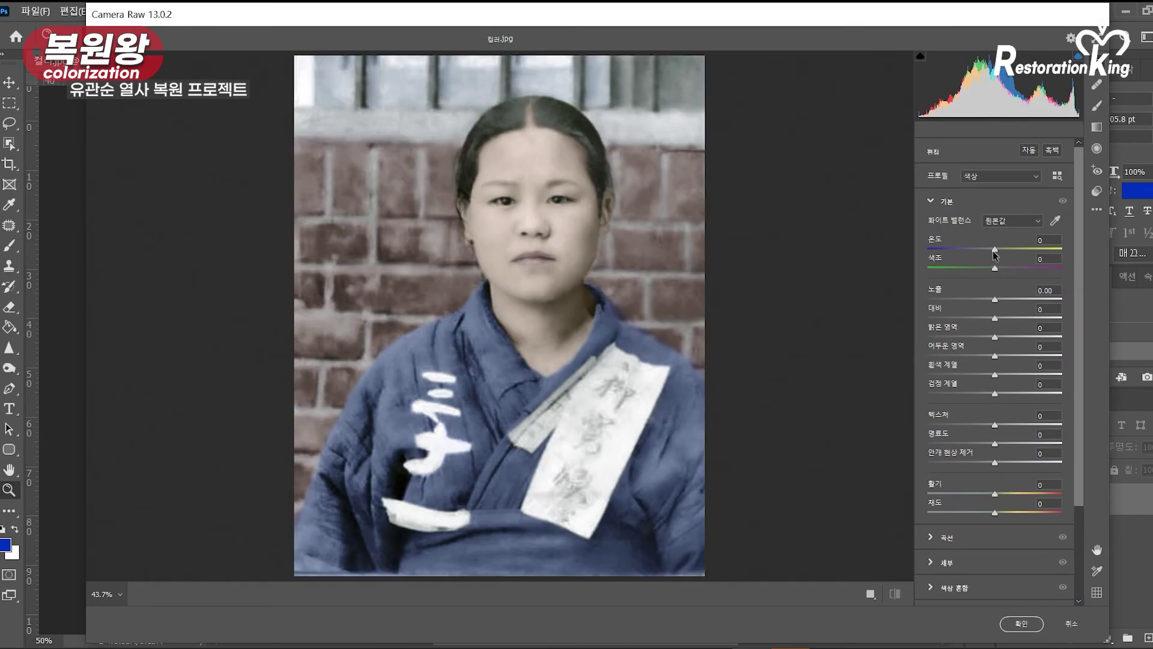
Step: Try Vibrance +33 and Saturation -1 on the portrait in Camera Raw, and reset both to 0
drag(565, 206, 638, 259)
drag(995, 250, 996, 251)
text(0)
drag(995, 494, 1020, 491)
key(alt)
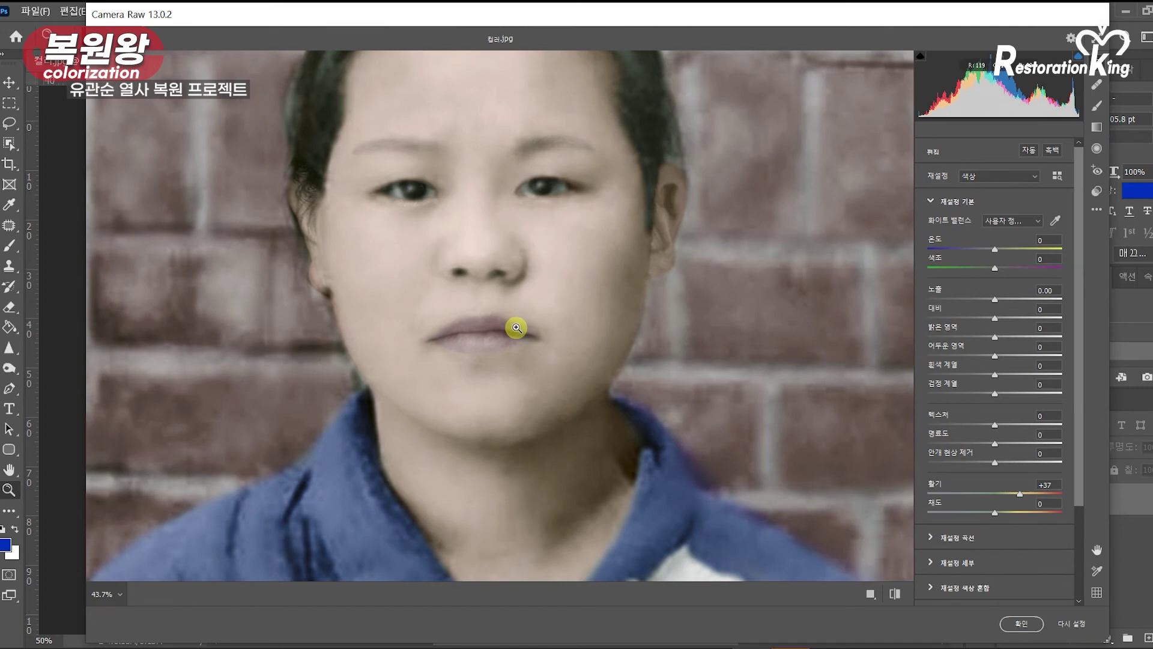
mouse_move(1021, 491)
mouse_down()
mouse_move(997, 491)
mouse_move(996, 513)
mouse_move(1006, 495)
mouse_move(1031, 501)
mouse_move(1015, 498)
mouse_up()
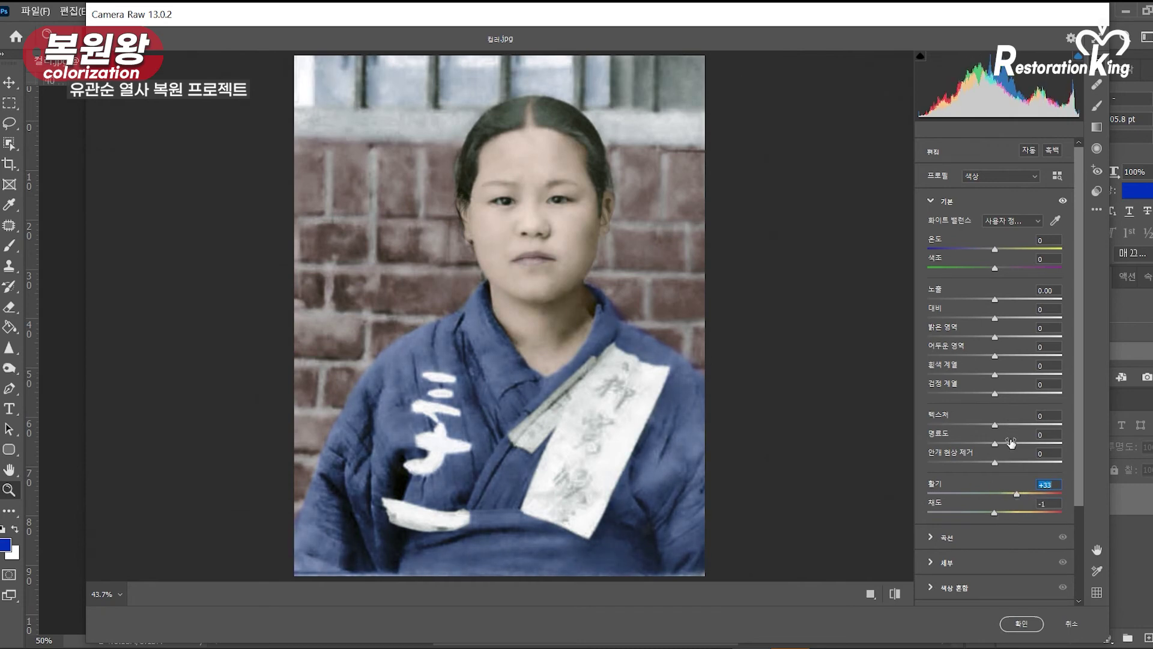
text(0)
key(Tab)
text(0)
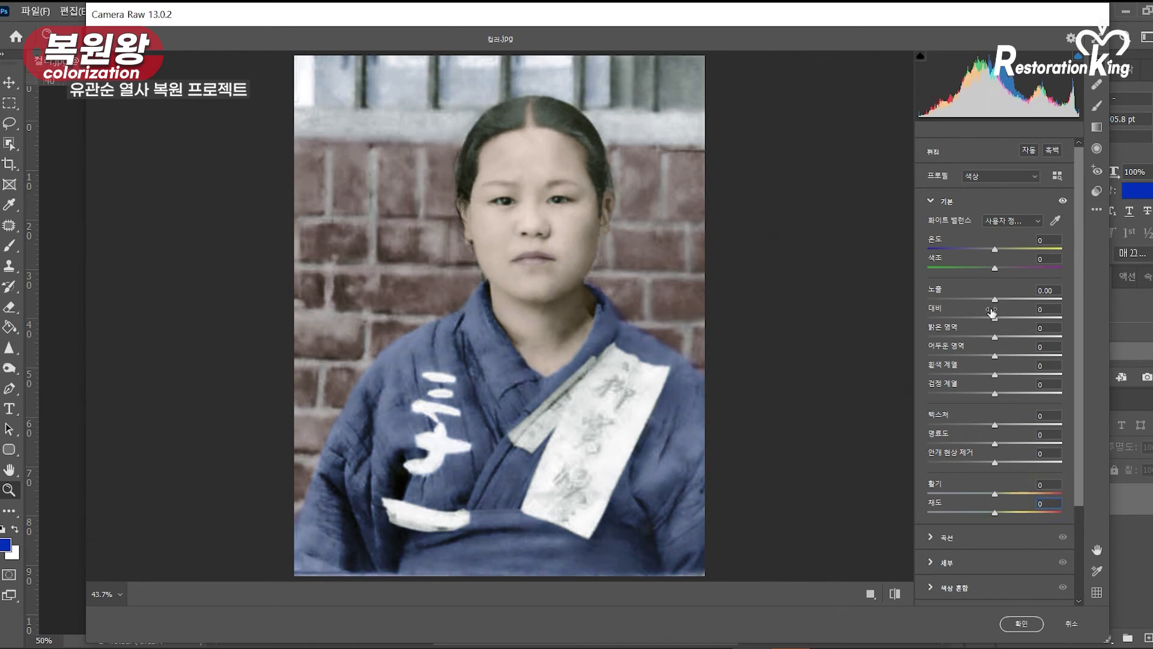
Step: Apply Camera Raw with Dehaze +5, Clarity +5, Highlights +4, Whites +3 and Shadows -16
drag(994, 463, 998, 464)
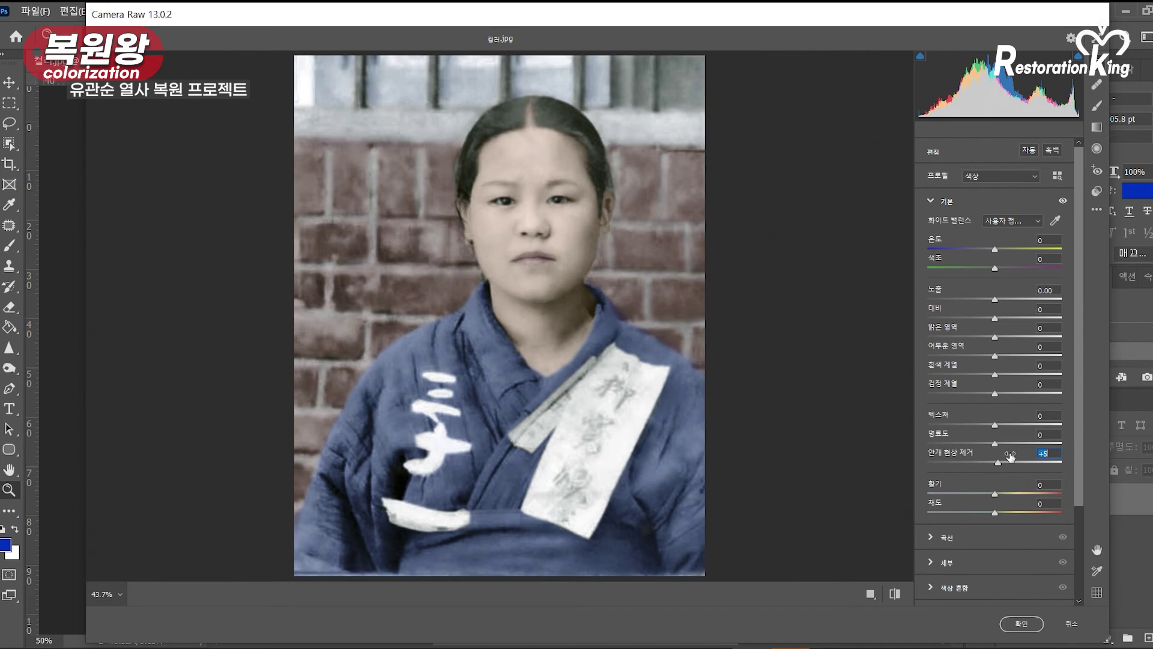
drag(995, 444, 997, 445)
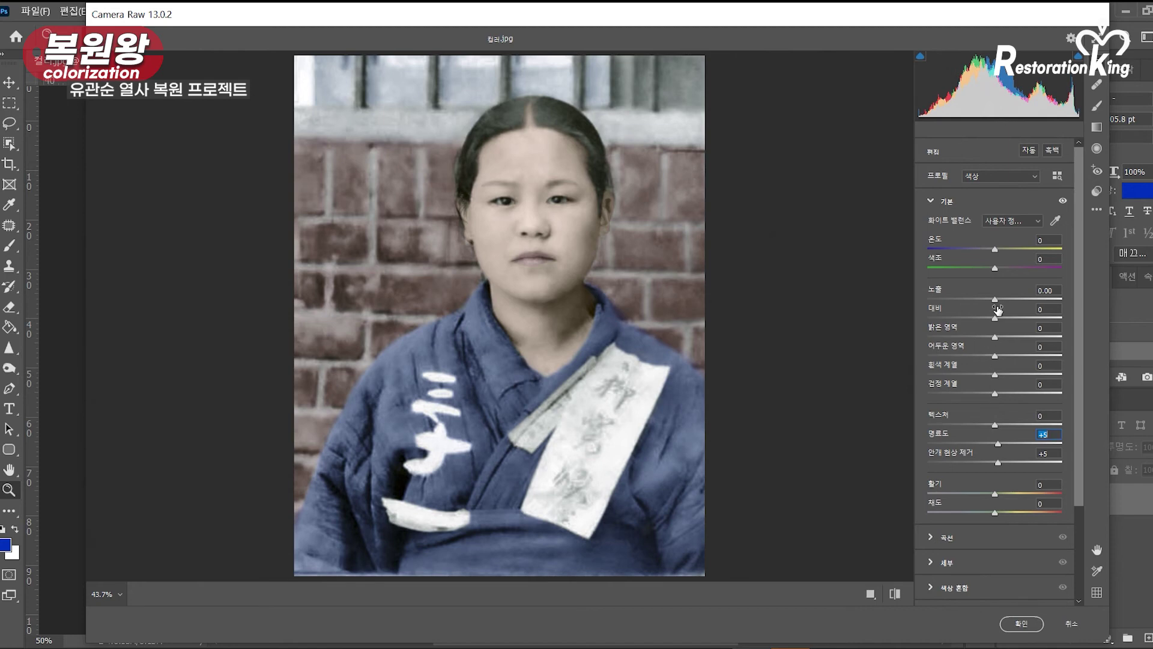
mouse_move(996, 341)
mouse_down()
mouse_move(993, 354)
mouse_move(1018, 368)
mouse_move(999, 339)
mouse_move(999, 377)
mouse_move(984, 357)
mouse_up()
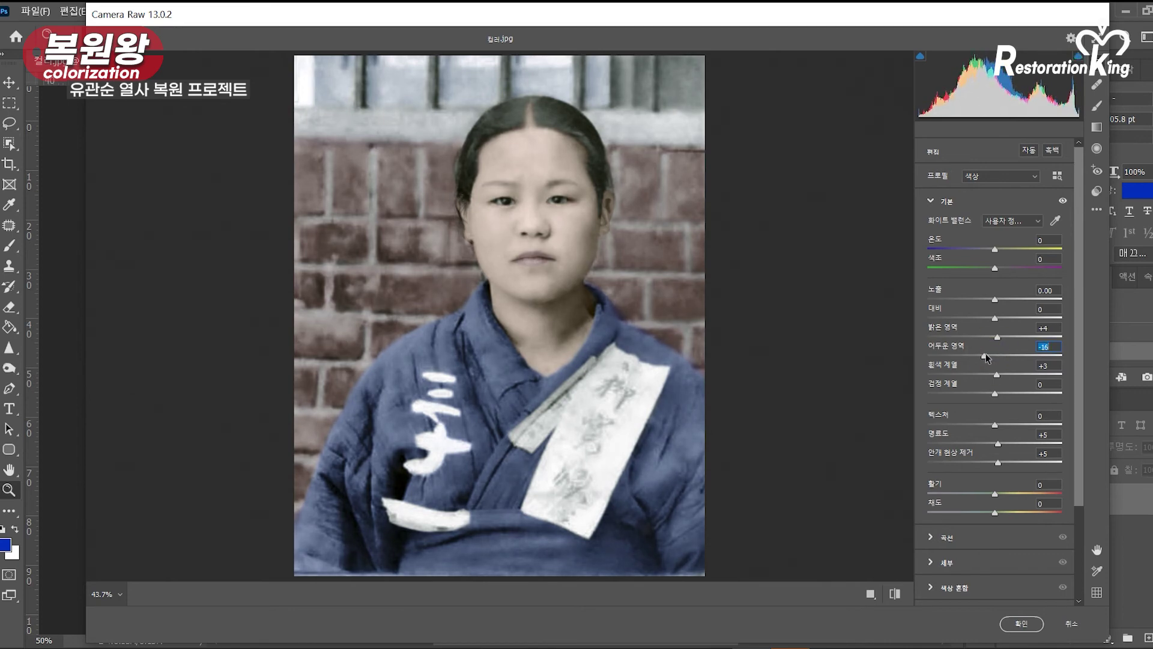
click(1020, 622)
Step: Compare the portrait before and after the Camera Raw filter, and examine the face up close
click(1070, 335)
click(1070, 359)
alt+click(628, 384)
click(560, 337)
click(490, 349)
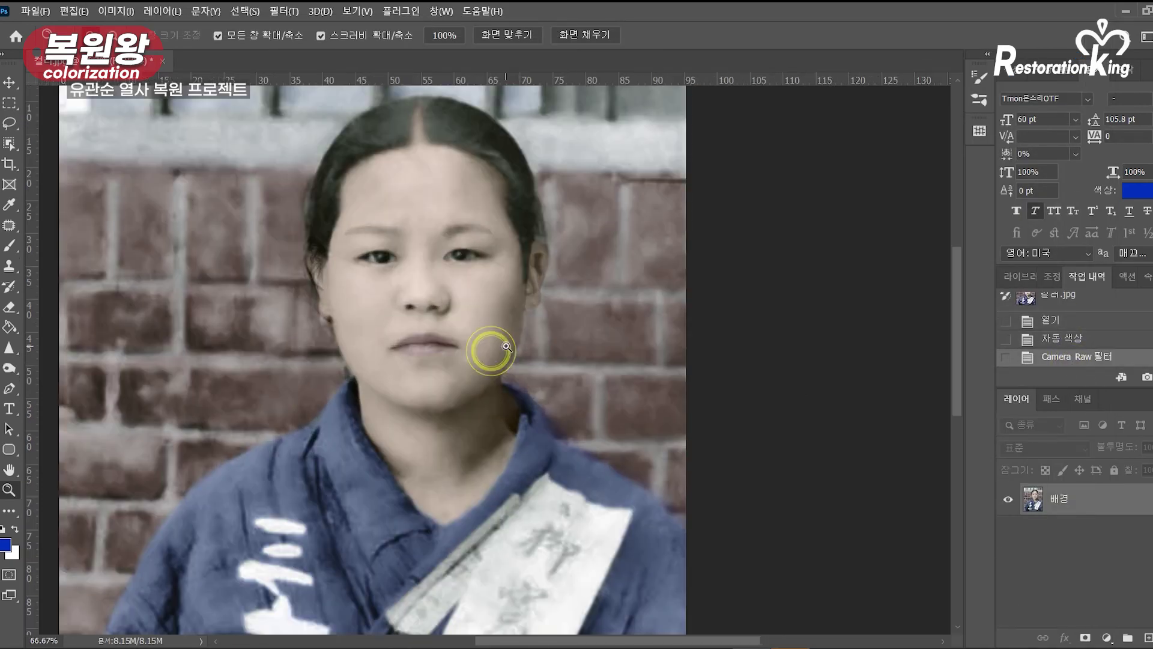
alt+click(502, 340)
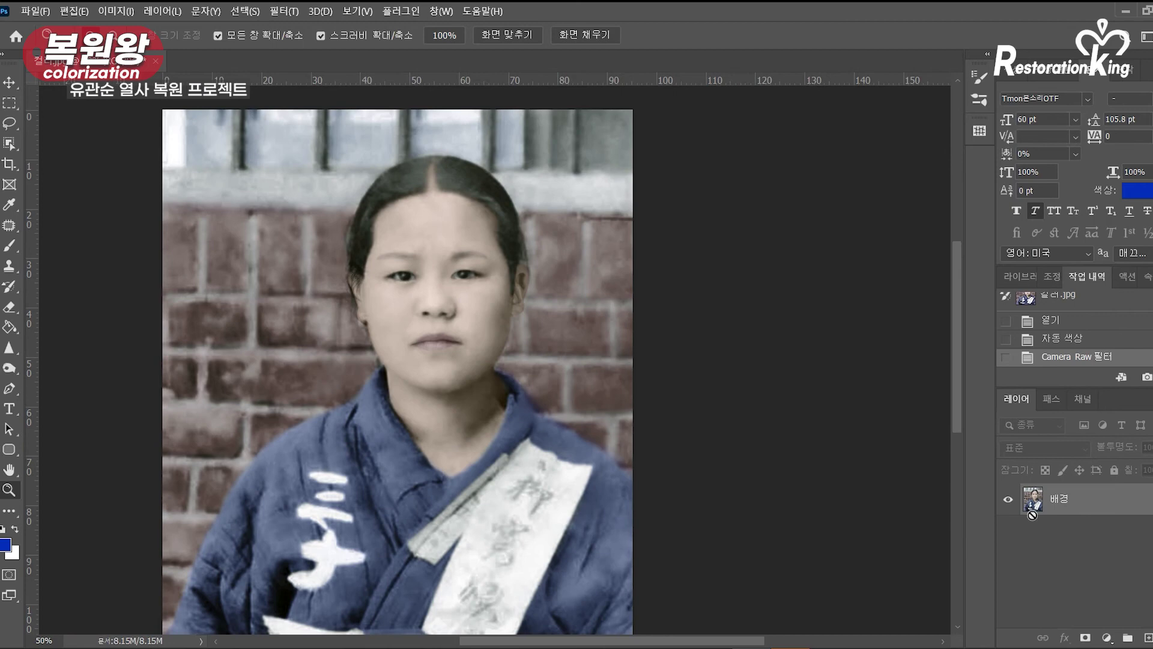
Step: Duplicate the background layer and raise the saturation with a Hue/Saturation adjustment layer above the copy
key(ctrl+j)
click(1106, 638)
click(1138, 495)
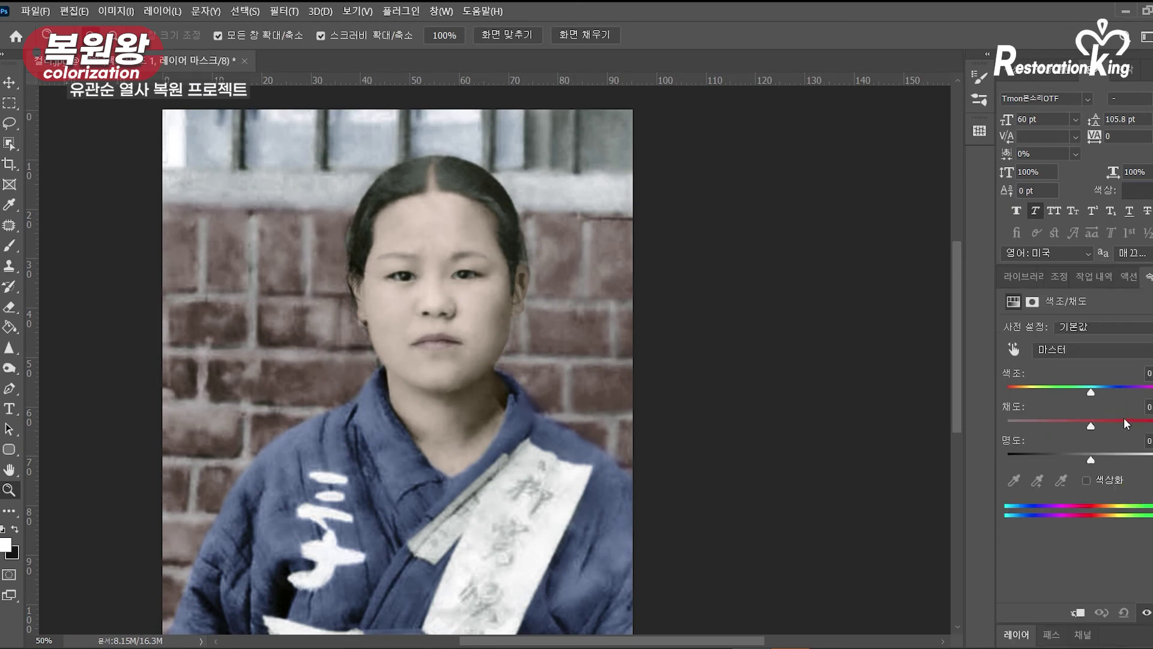
drag(1092, 427, 1099, 428)
mouse_move(1110, 438)
mouse_down()
mouse_move(1125, 441)
mouse_move(1104, 441)
mouse_move(1121, 431)
mouse_up()
Step: Merge the Hue/Saturation adjustment with the duplicated layer and set the merged layer to 49% opacity
click(1014, 635)
shift+click(1081, 436)
right_click(1082, 437)
click(1053, 451)
click(1152, 350)
drag(1152, 368, 1149, 368)
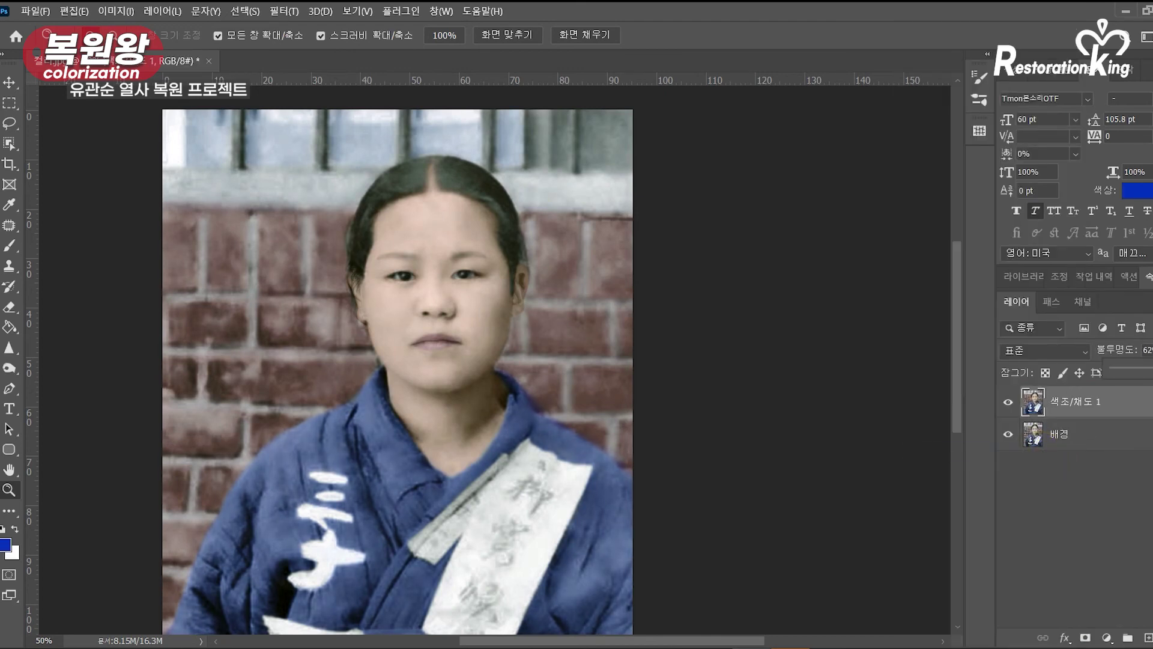
click(1009, 404)
alt+click(625, 331)
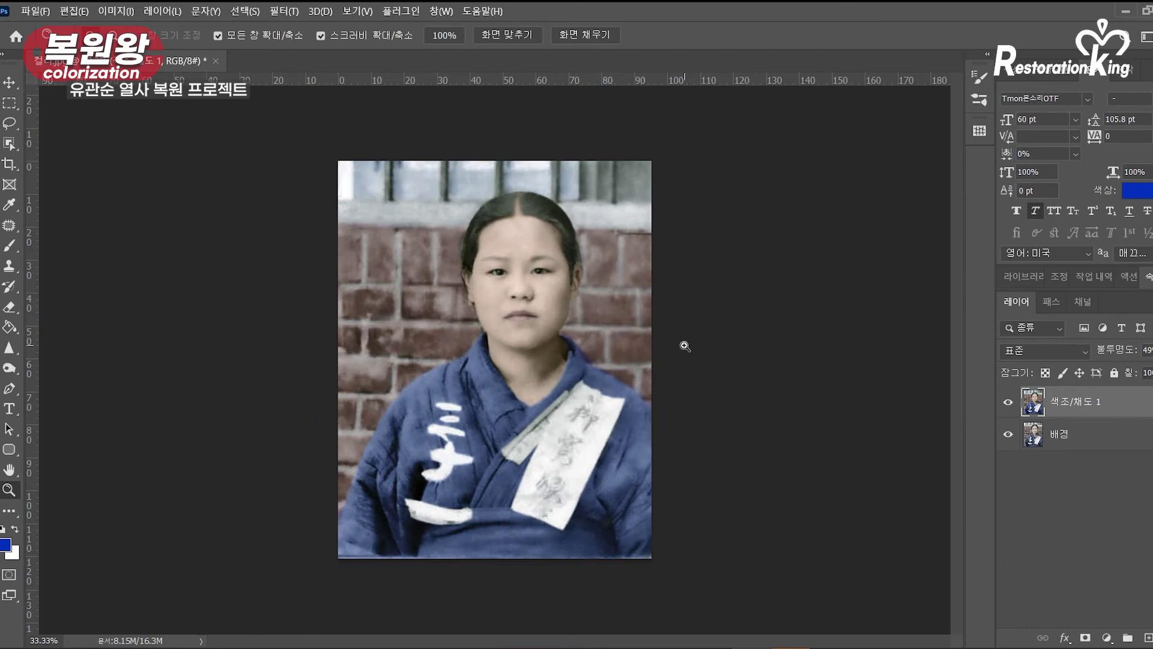
Step: Hide the merged saturation layer, duplicate the background layer again and apply Auto Color to the copy
click(1008, 404)
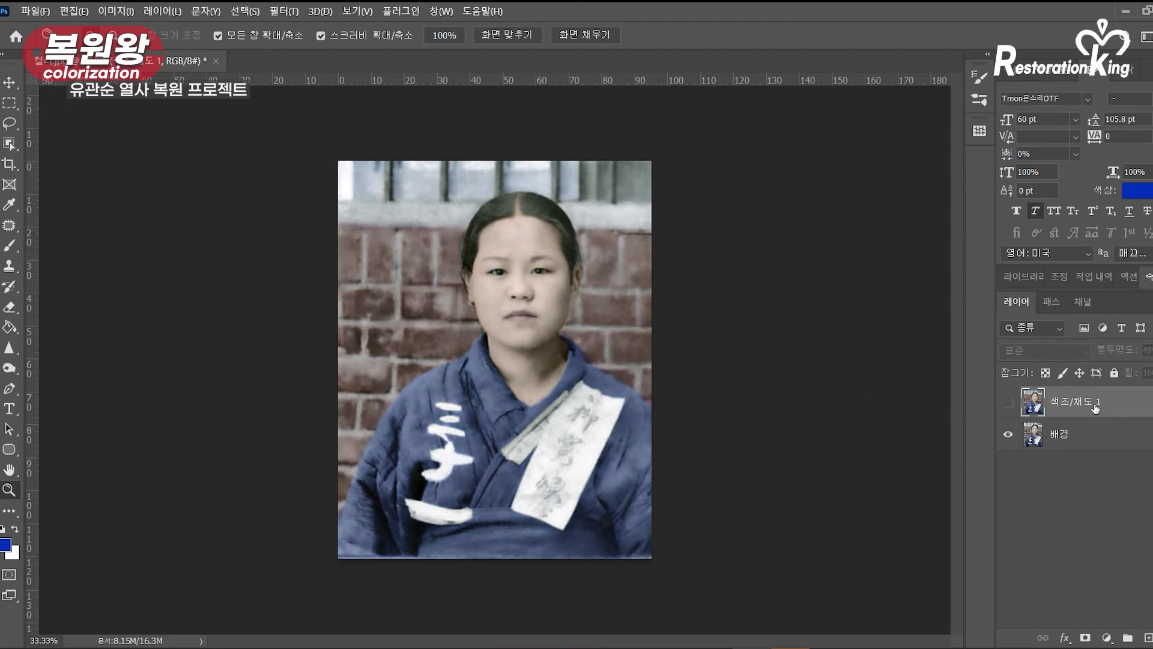
click(1083, 444)
click(583, 353)
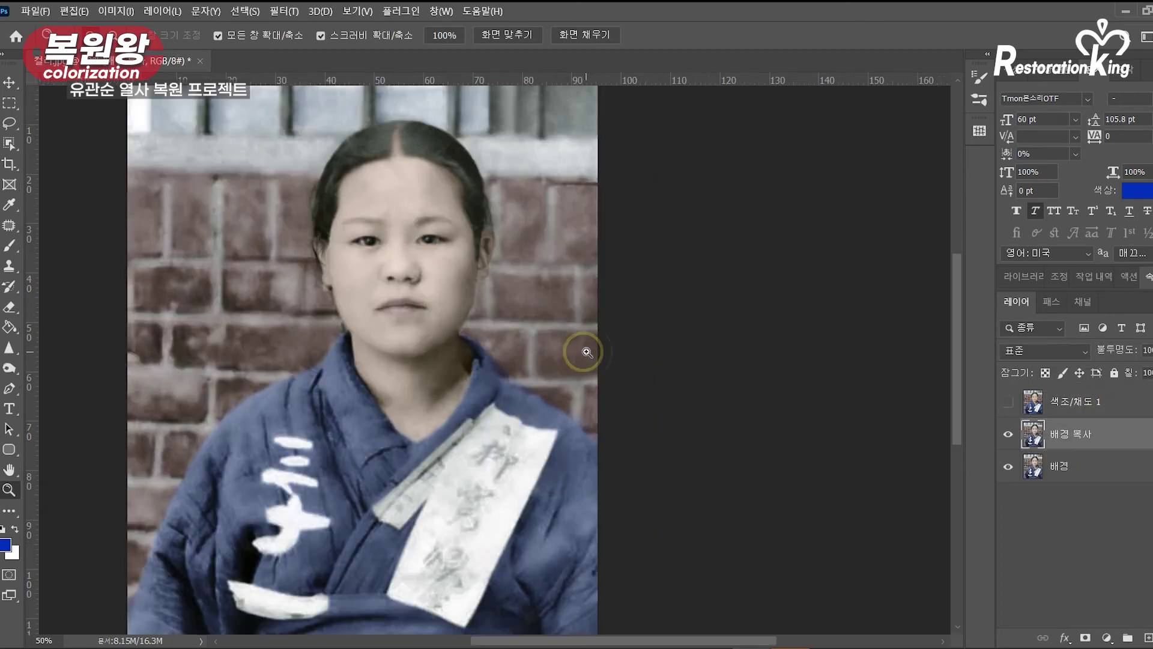
drag(582, 350, 582, 336)
click(115, 11)
click(154, 99)
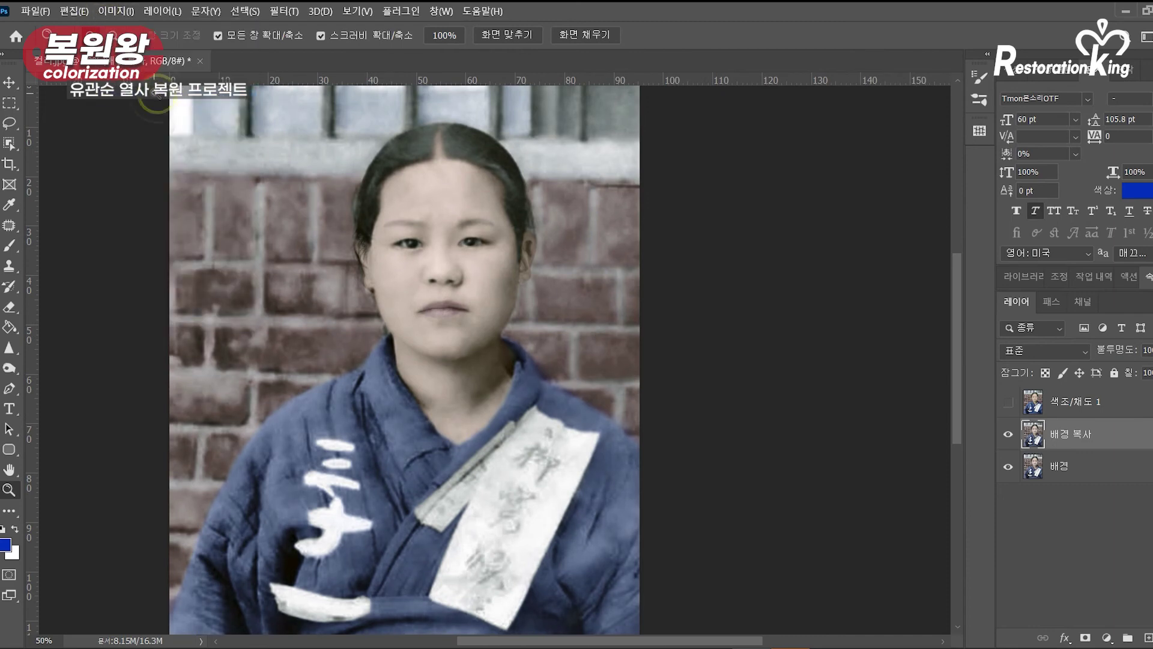
Step: Show the merged saturation layer and set the colour-corrected background copy to 25% opacity
click(1008, 401)
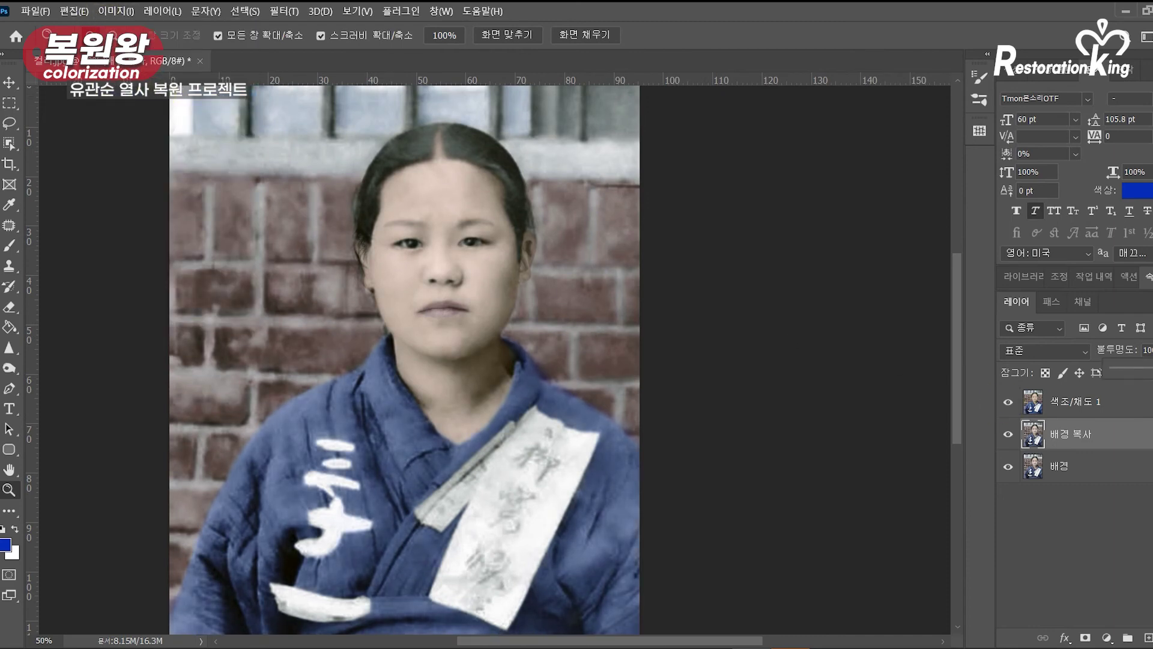
drag(1145, 372, 1128, 372)
click(1010, 401)
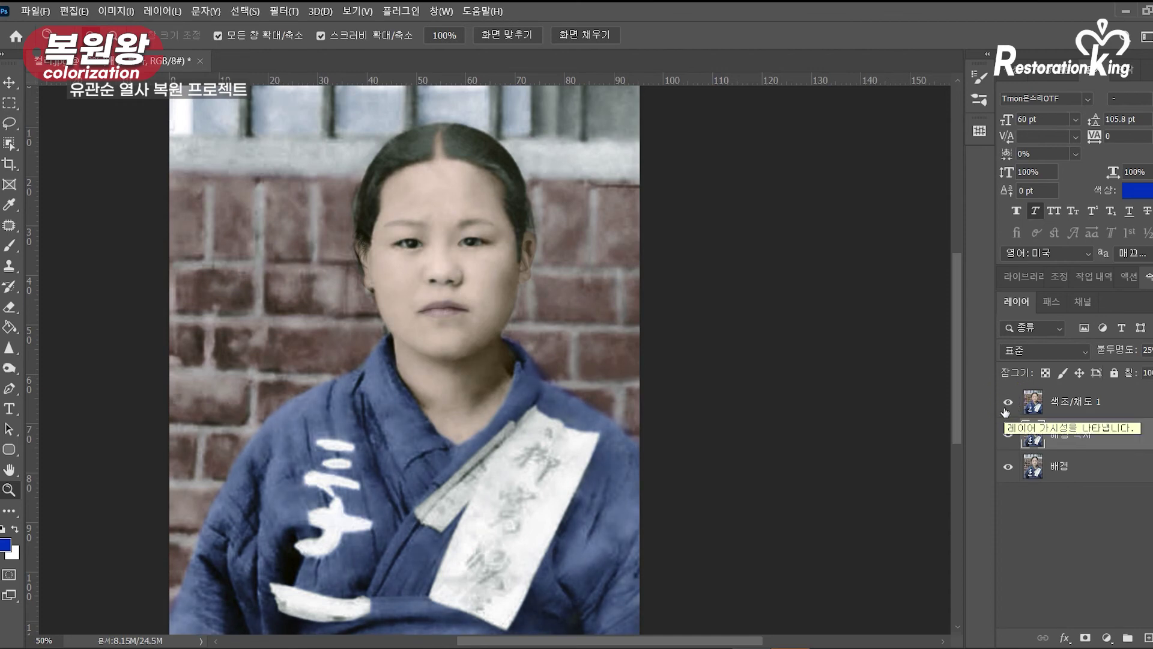
Step: Examine the face, jacket and background colours in close-up and in the overall view
click(494, 286)
click(491, 288)
alt+click(448, 336)
alt+click(447, 337)
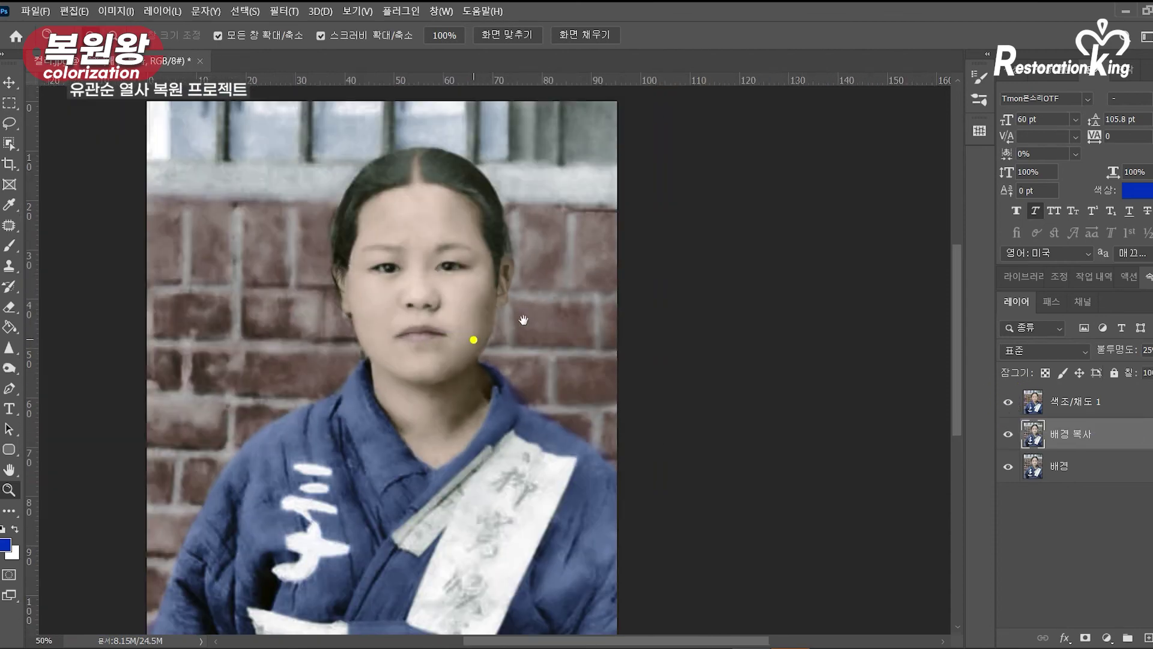
drag(474, 340, 606, 295)
click(569, 314)
click(568, 314)
alt+click(568, 314)
alt+click(569, 314)
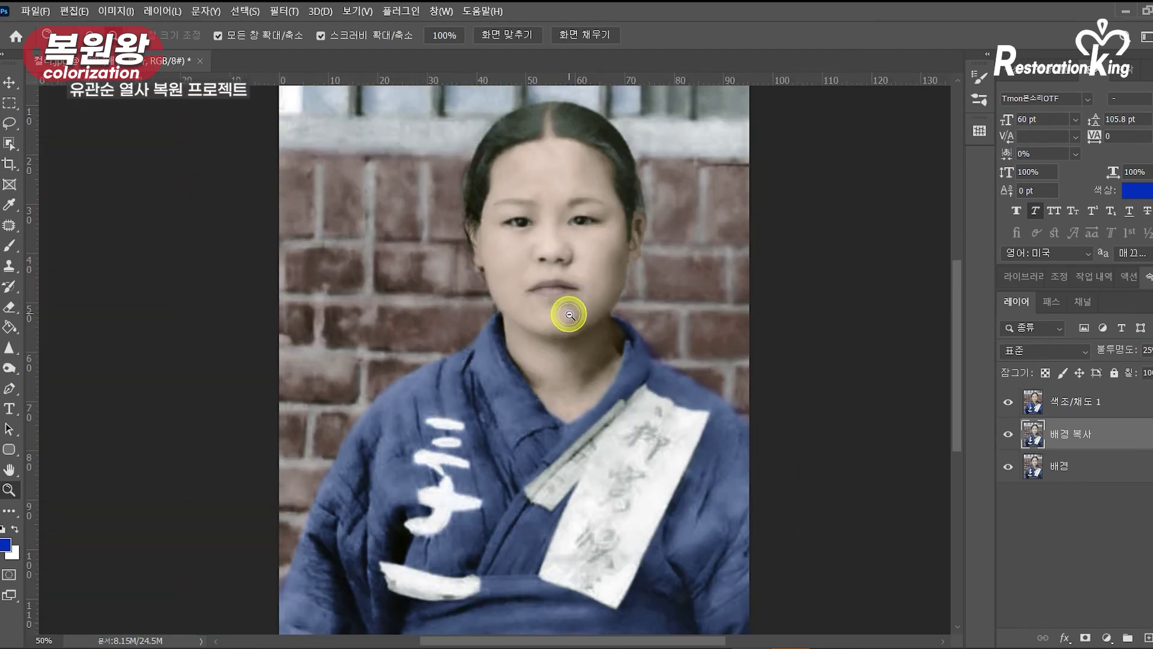
alt+click(546, 351)
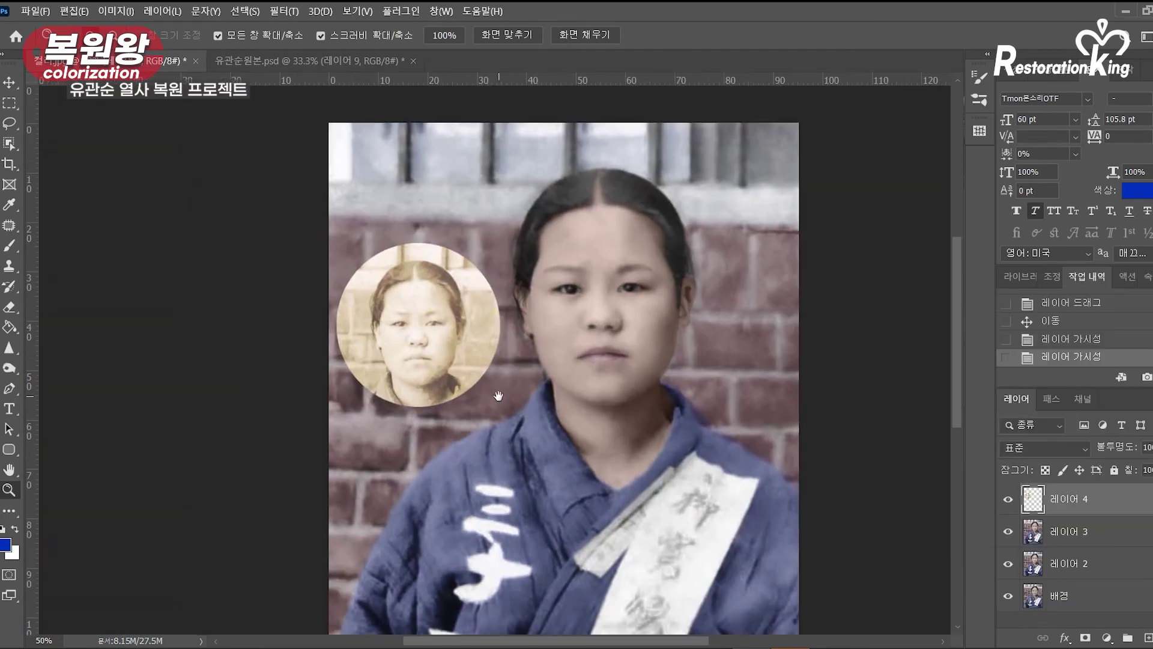
Step: Compare the coloured face with the original face inset on Layer 4, and leave the inset hidden
click(497, 394)
drag(526, 400, 384, 416)
click(1009, 503)
click(1009, 503)
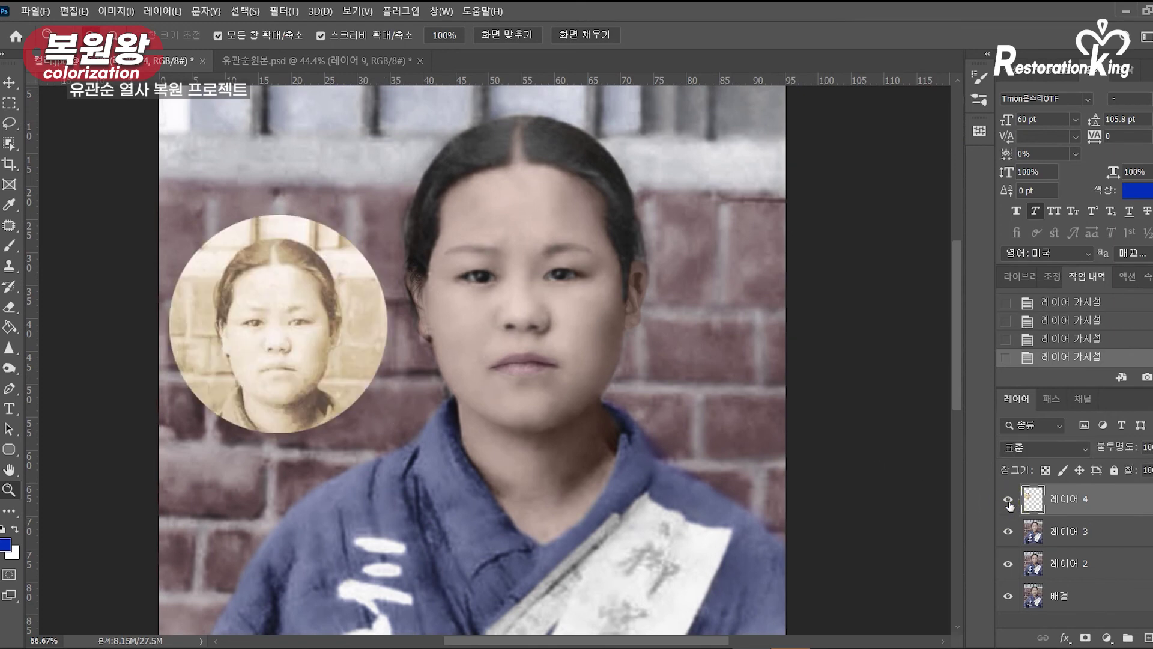
click(1009, 504)
click(1009, 503)
click(1009, 503)
alt+click(543, 338)
alt+click(542, 337)
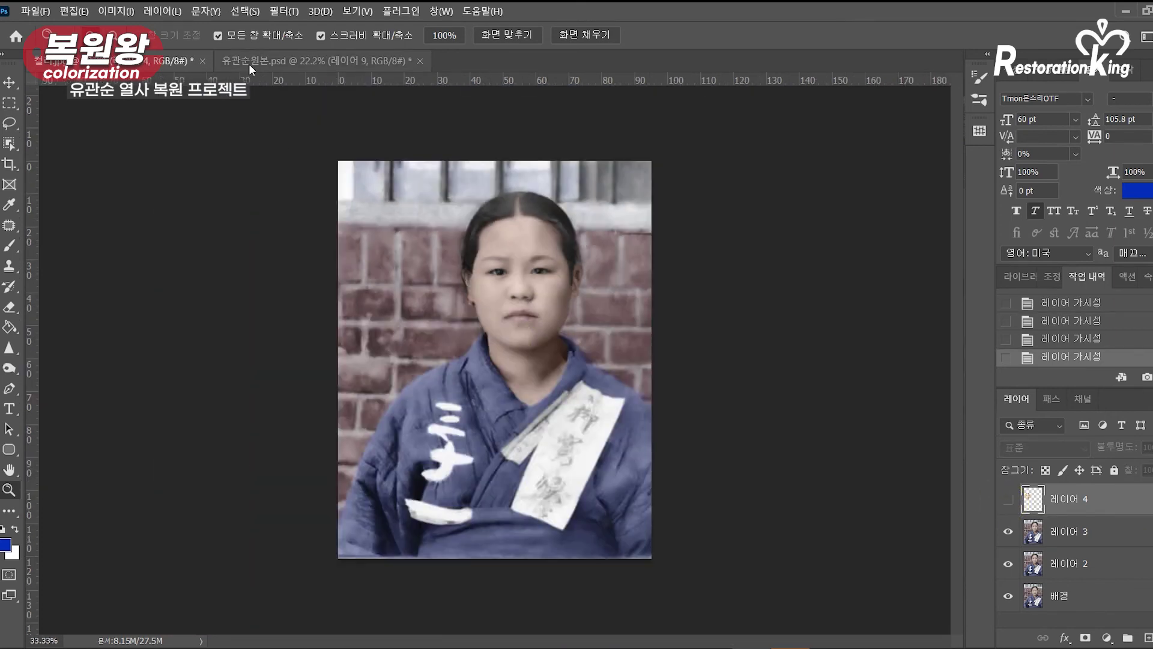
Step: Float the coloured portrait in its own window and open the original record card image 유관순원본.jpg
drag(189, 64, 718, 98)
click(232, 60)
click(649, 263)
double_click(257, 138)
double_click(192, 249)
Step: Arrange the record card and coloured portrait windows side by side for comparison, and maximise the portrait's window
drag(640, 103, 679, 118)
drag(473, 90, 563, 200)
mouse_move(861, 100)
mouse_down()
mouse_move(271, 68)
mouse_move(209, 76)
mouse_up()
drag(420, 195, 787, 97)
drag(1100, 229, 907, 221)
drag(697, 103, 733, 77)
drag(412, 73, 467, 95)
drag(693, 77, 689, 100)
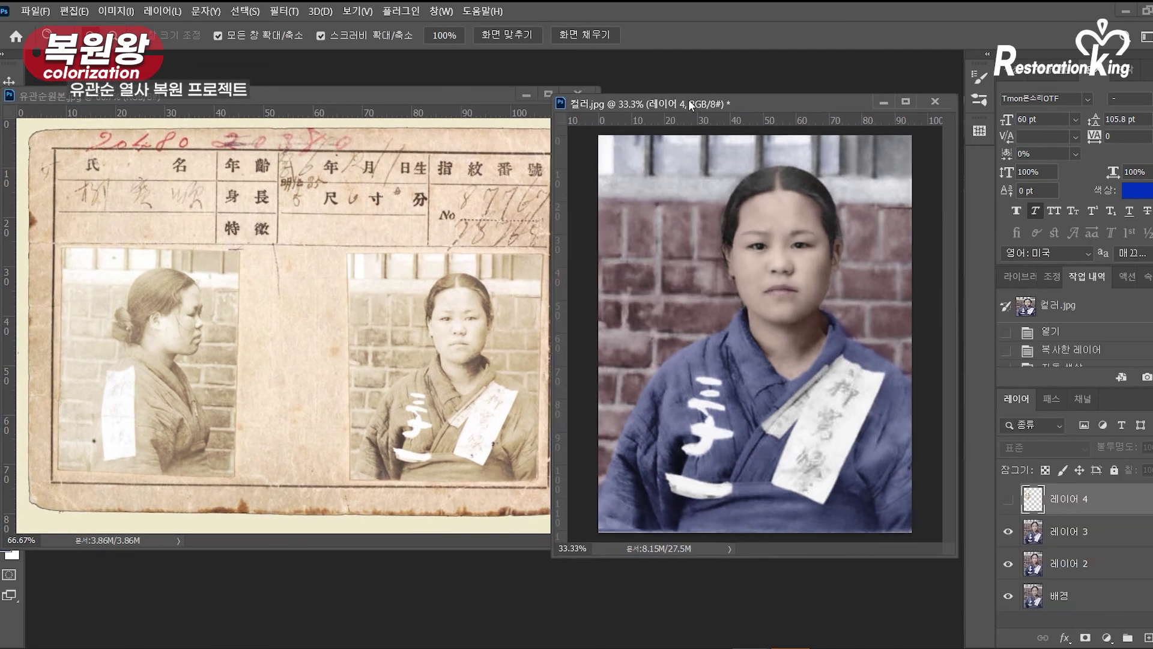
click(471, 100)
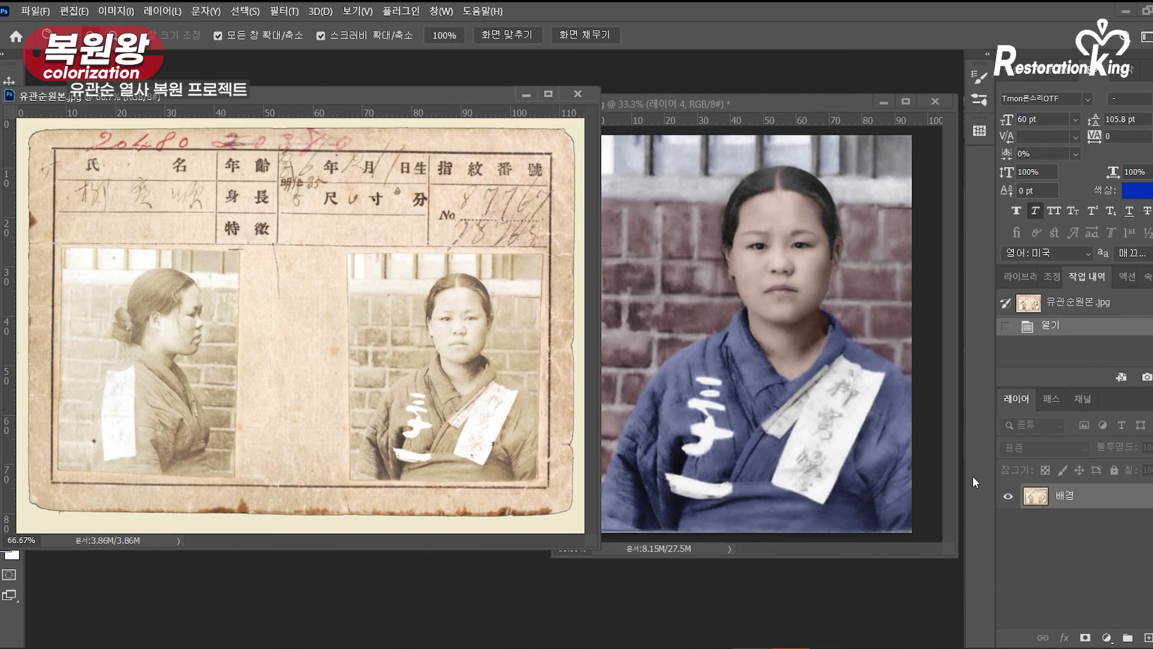
click(905, 101)
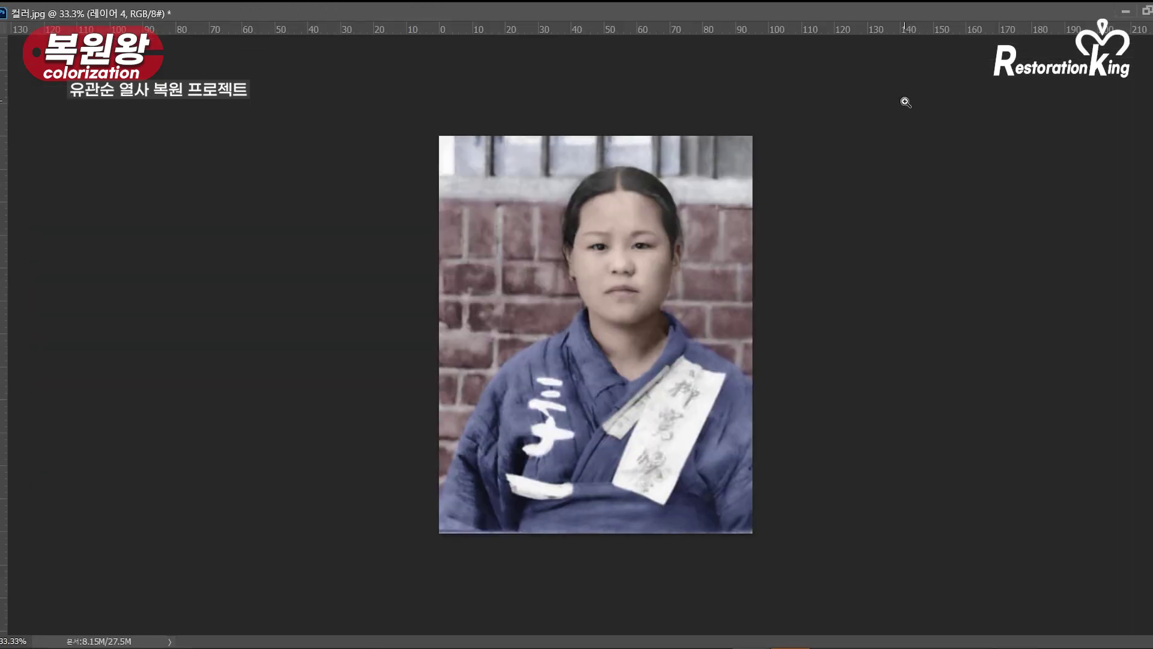
Step: Compare the coloured portrait with the original record card by viewing each document window at full size
click(1147, 10)
click(547, 94)
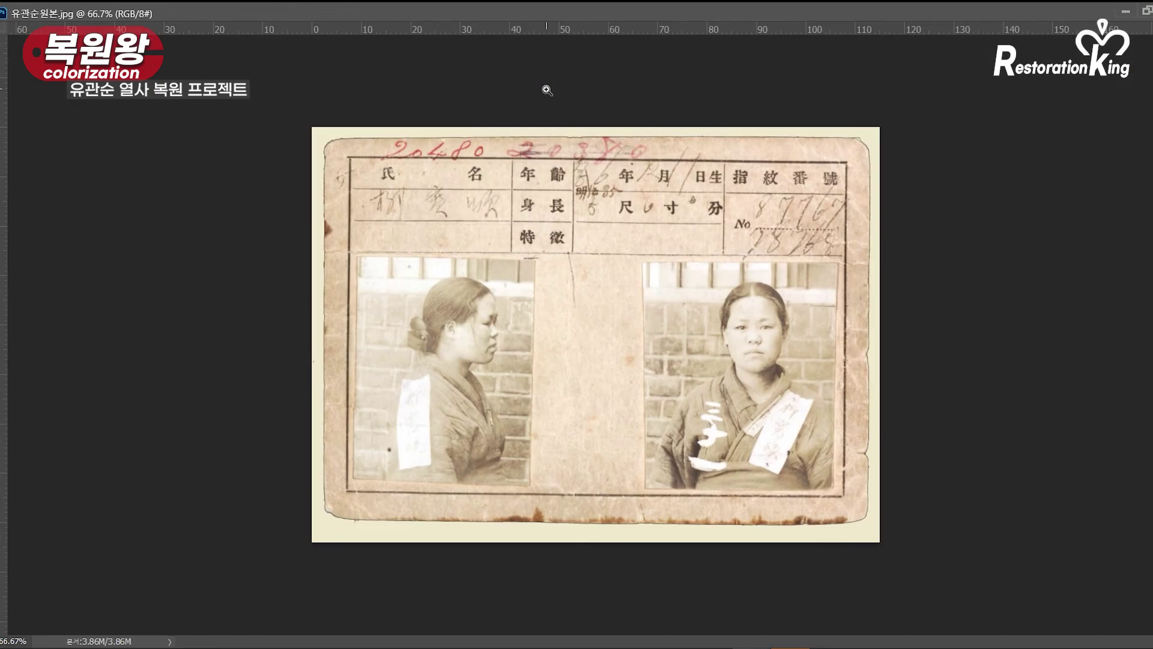
click(1147, 11)
click(906, 101)
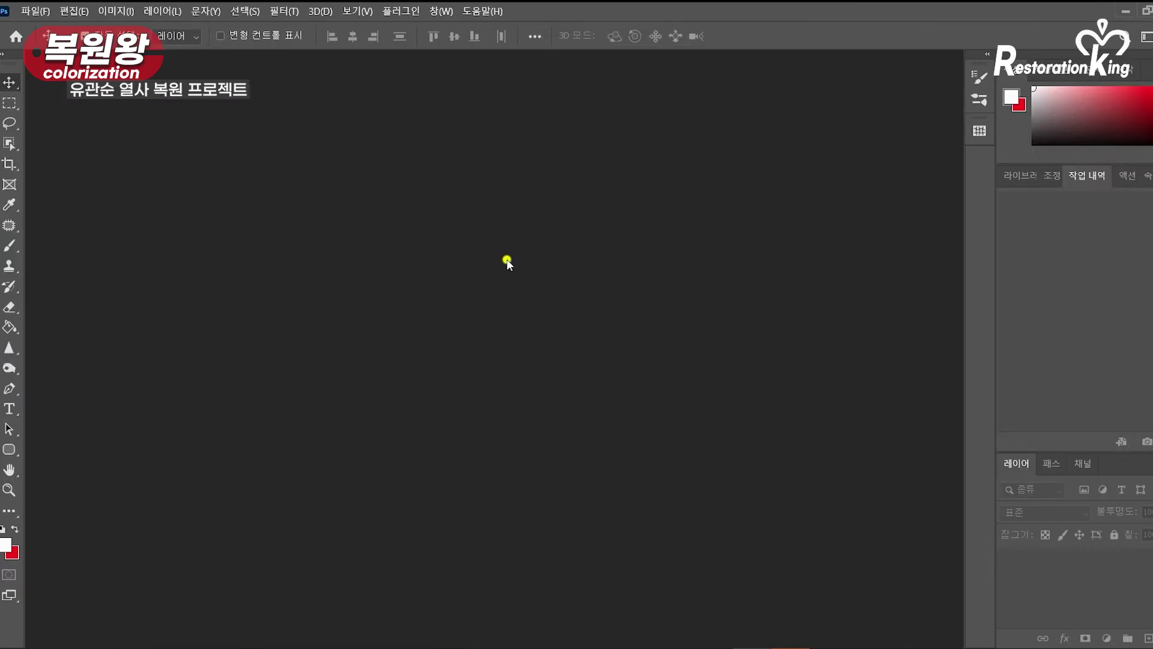
Step: Open the layered portrait file 최종.psd
key(ctrl+o)
scroll(463, 258, down, 3)
double_click(445, 173)
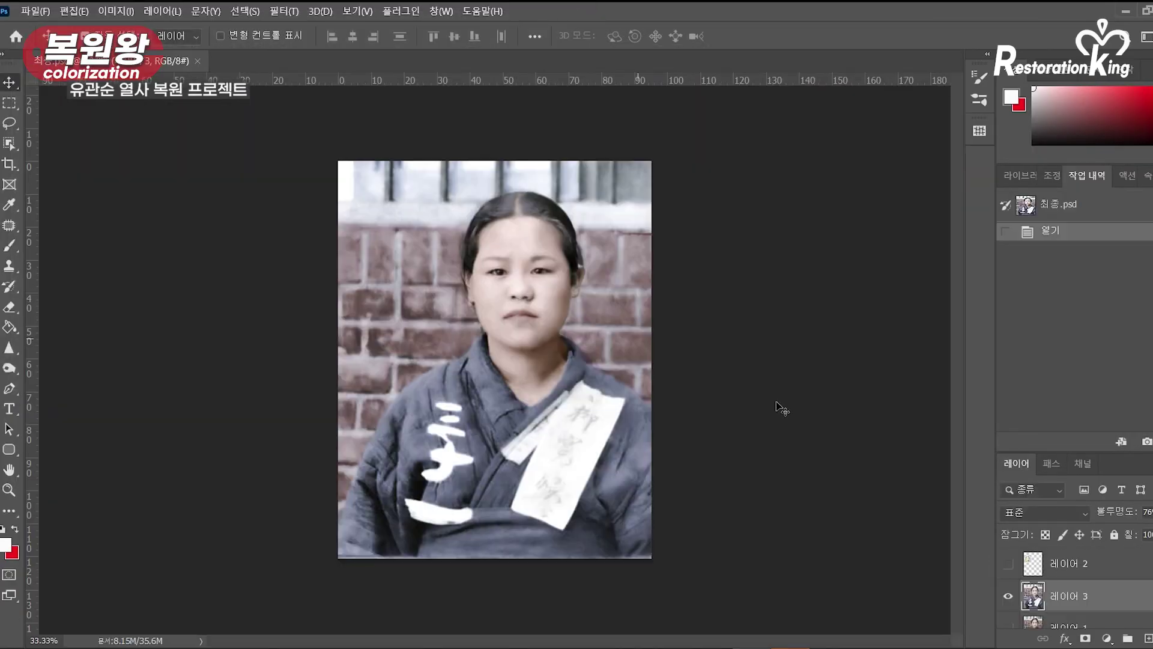
Step: Compare the portrait with Layer 1 shown and hidden, then merge Layer 3 and Layer 1 into one layer
click(1015, 603)
scroll(1015, 603, down, 1)
click(1012, 575)
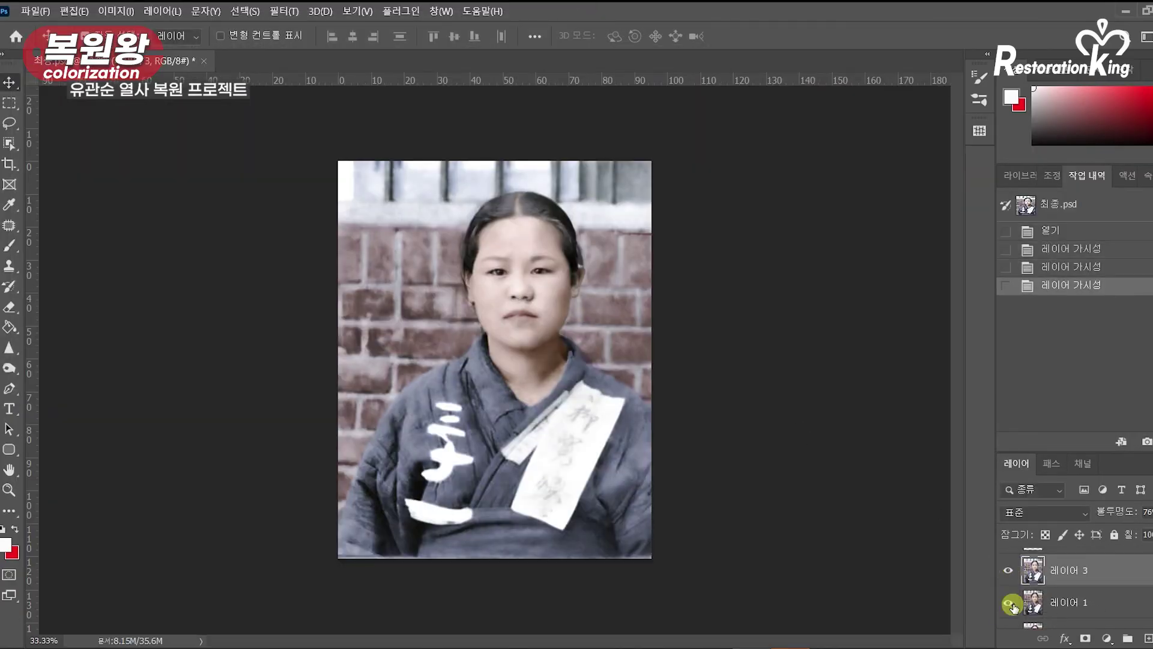
click(1012, 576)
click(1012, 575)
scroll(1015, 577, up, 1)
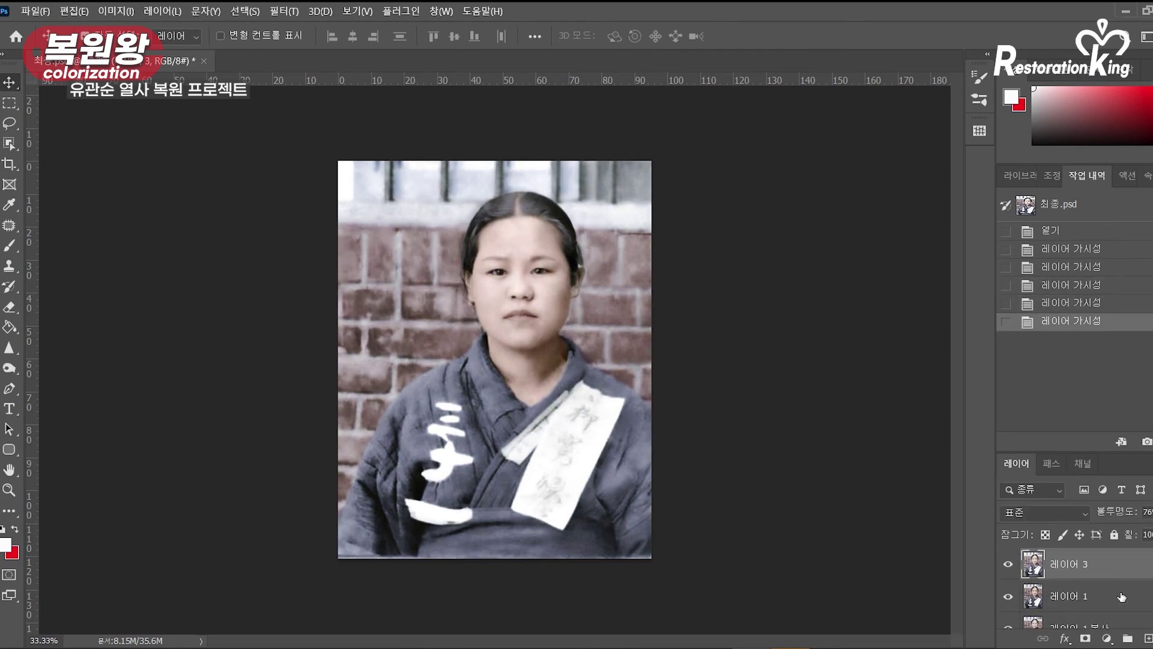
right_click(1076, 597)
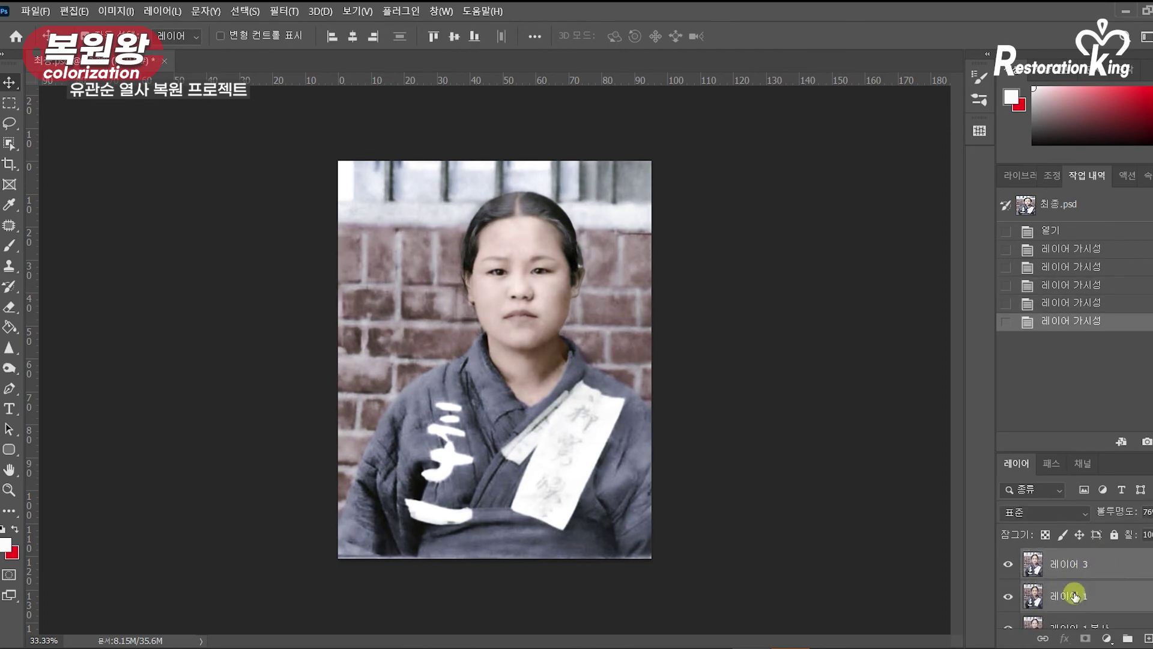
click(996, 451)
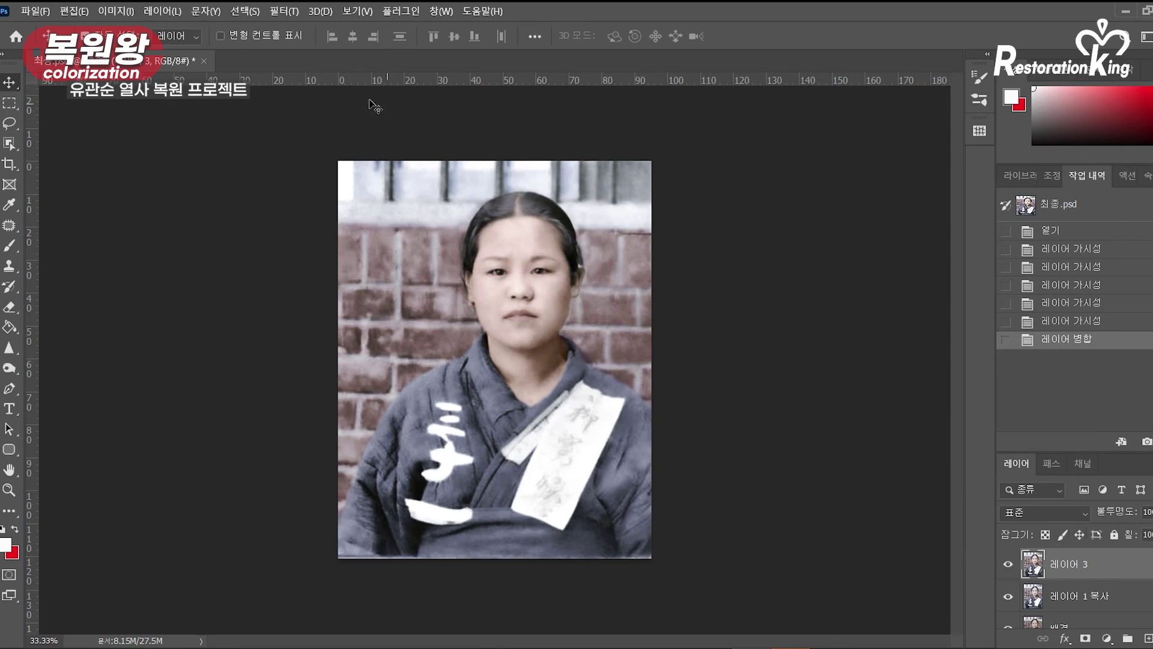
Step: Start a Camera Raw filter on the merged layer with temperature -3, tint +3, vibrance +24 and saturation +4
click(283, 10)
click(361, 119)
click(579, 264)
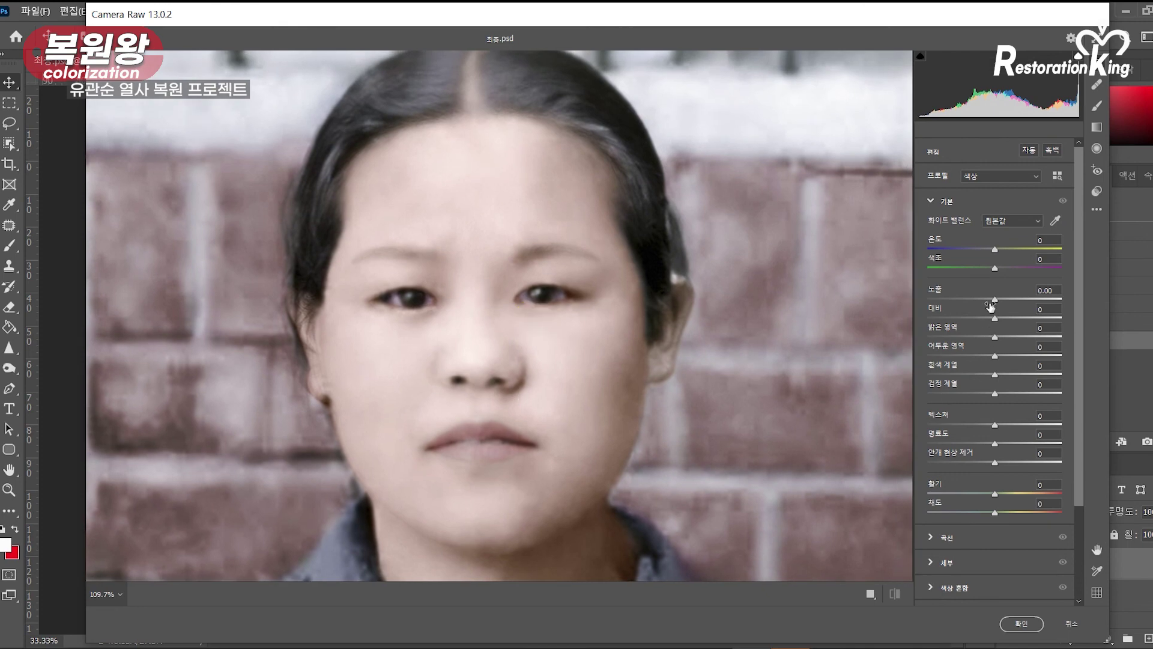
drag(995, 268, 994, 253)
click(995, 250)
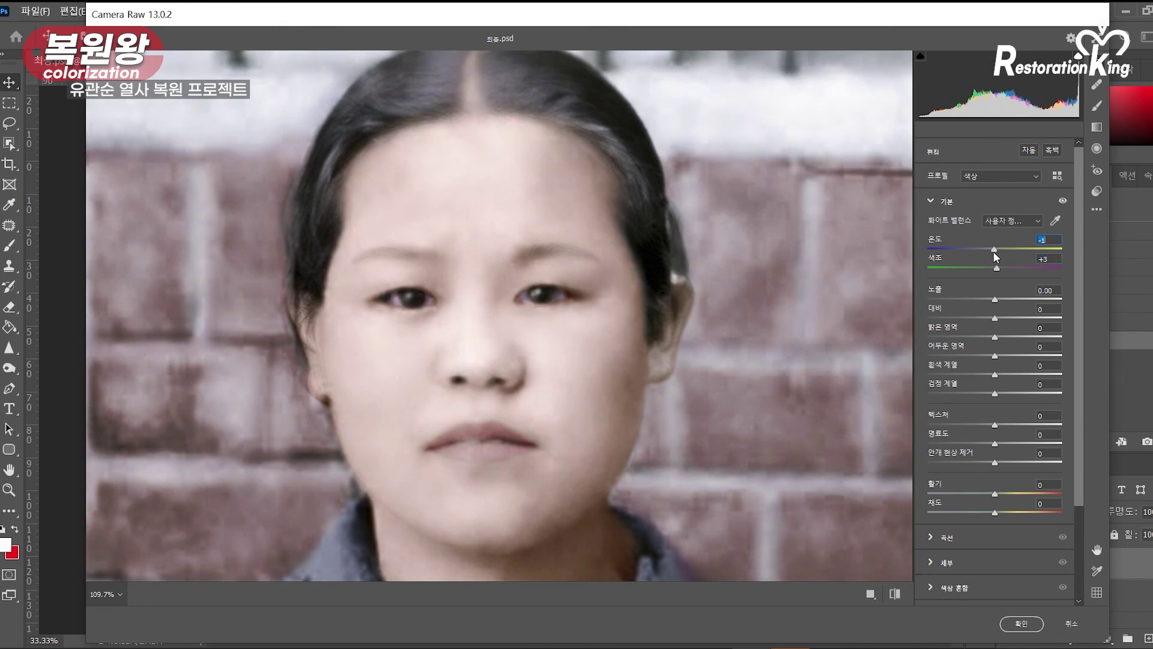
key(Down)
key(Down)
click(1074, 385)
drag(995, 512, 1014, 495)
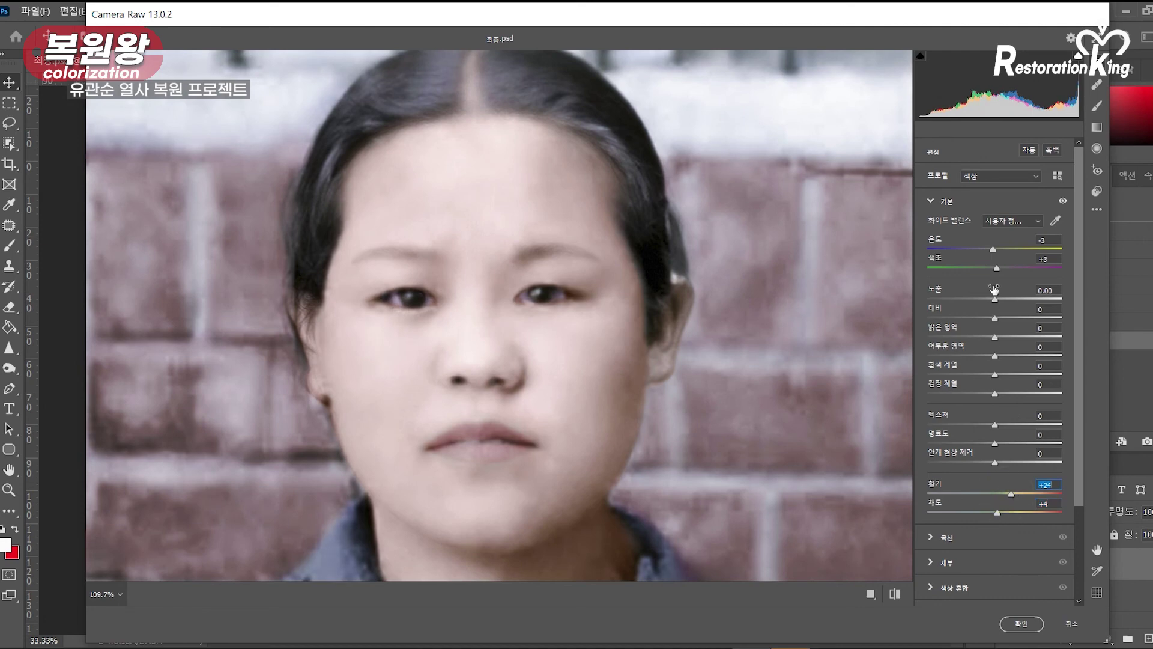
Step: Apply the Camera Raw filter with vibrance +34, tint +7, exposure -0.10, contrast +7, highlights +14, shadows -26, blacks -14 and dehaze +11
key(ctrl+0)
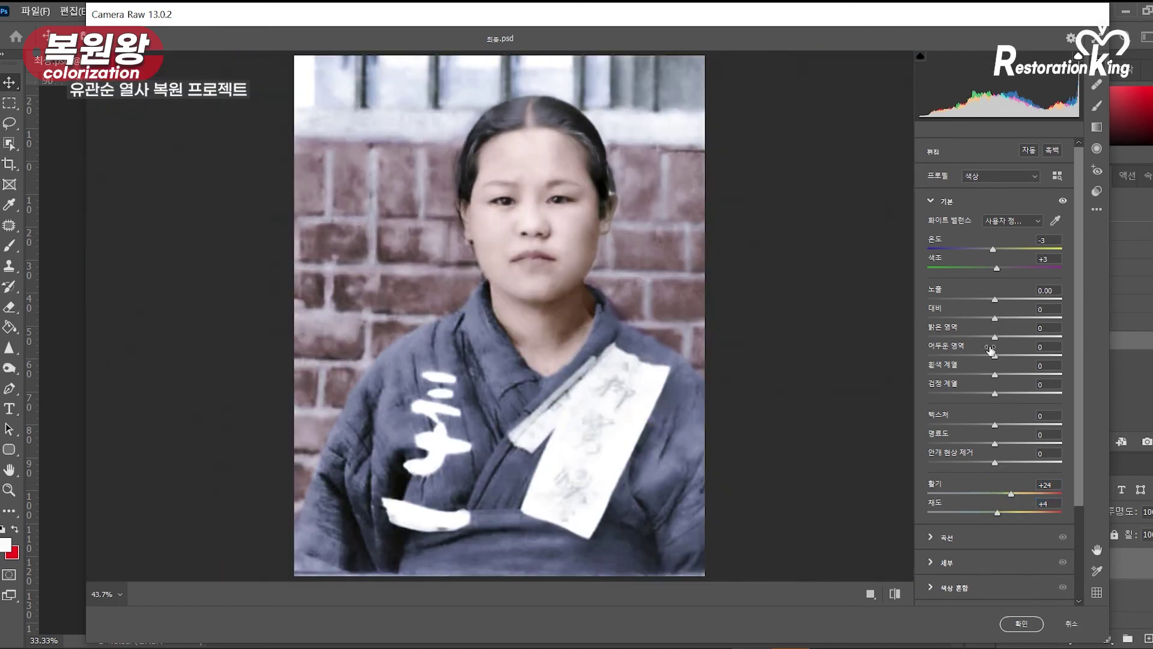
drag(1010, 491, 1019, 492)
drag(997, 267, 1000, 268)
drag(996, 300, 989, 400)
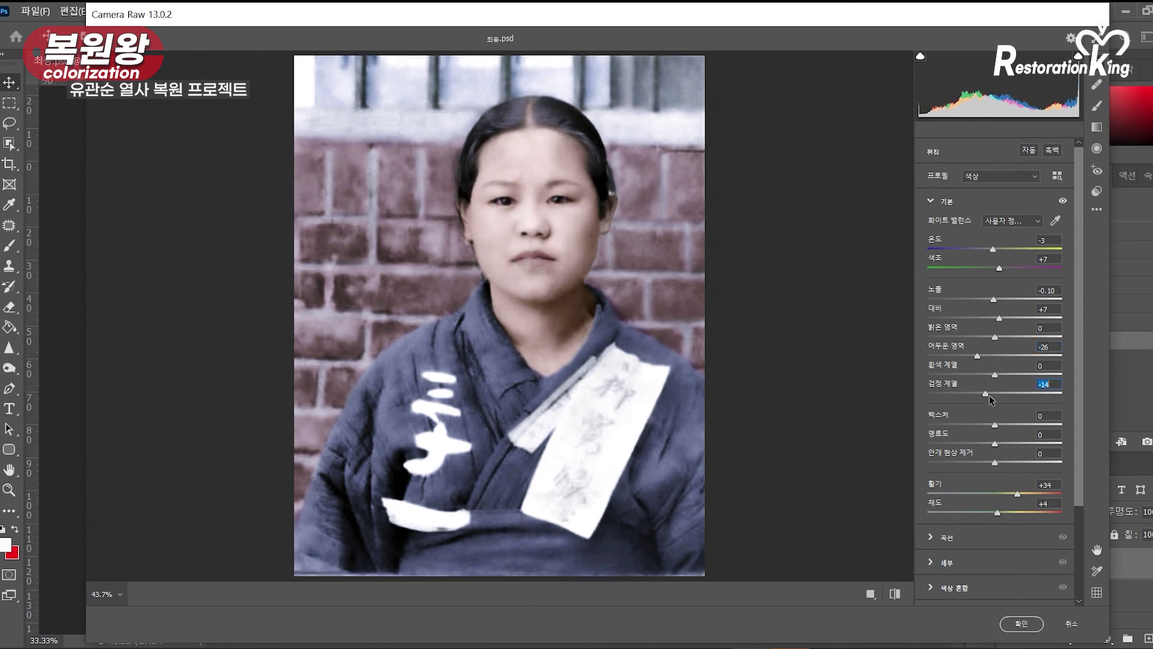
drag(995, 462, 1004, 463)
drag(994, 337, 1005, 344)
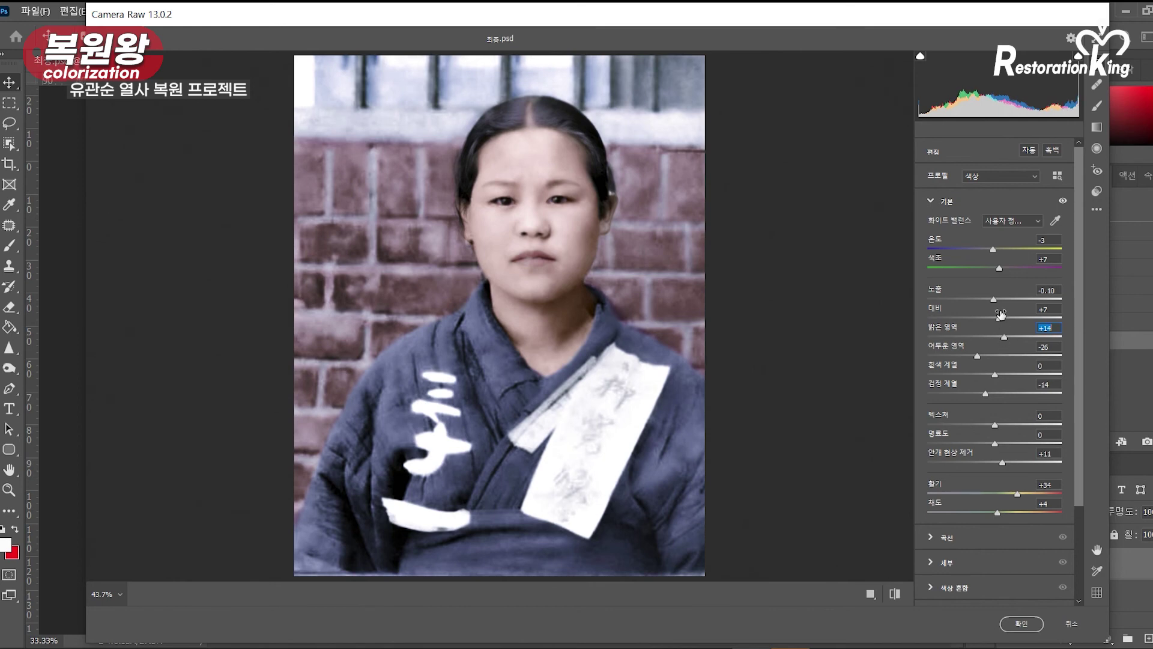
click(1021, 623)
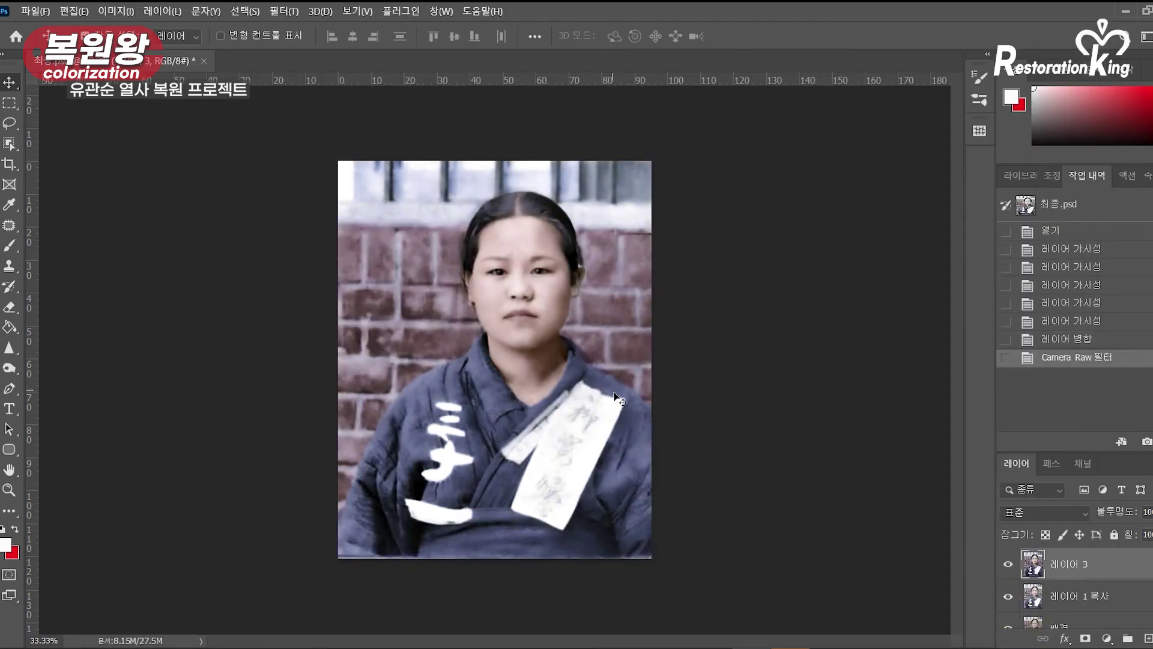
Step: Apply a Curves adjustment with a midpoint at input 125 and output 128, and slightly lower Layer 3's opacity
key(ctrl+m)
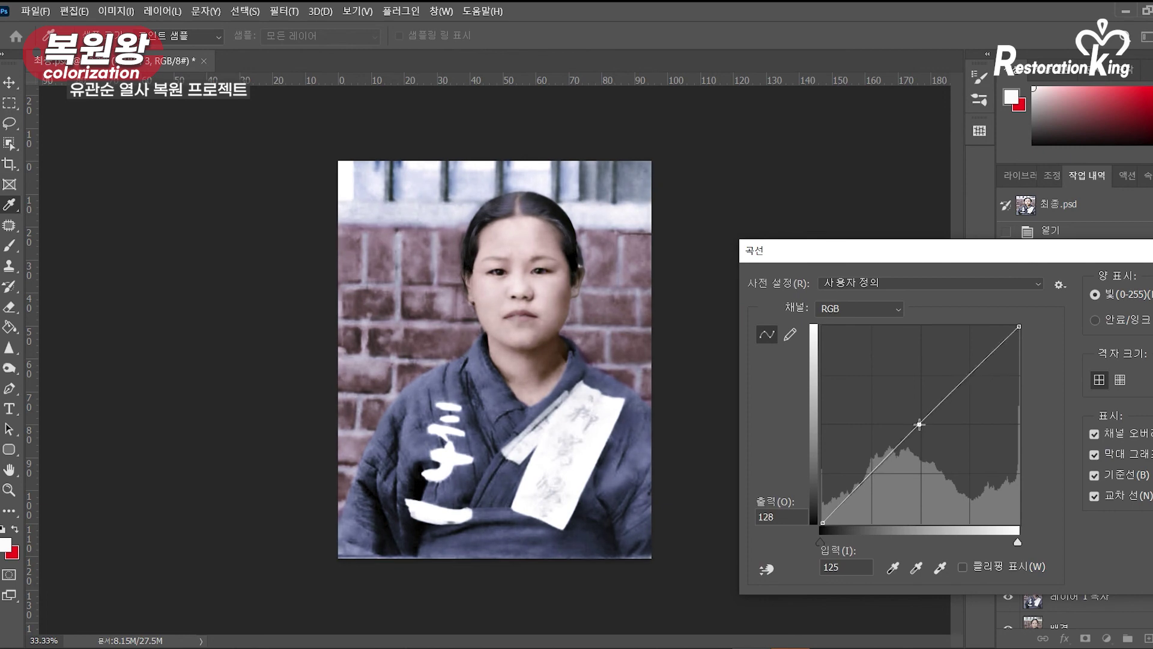
click(1152, 285)
click(1009, 565)
click(1008, 565)
click(1152, 512)
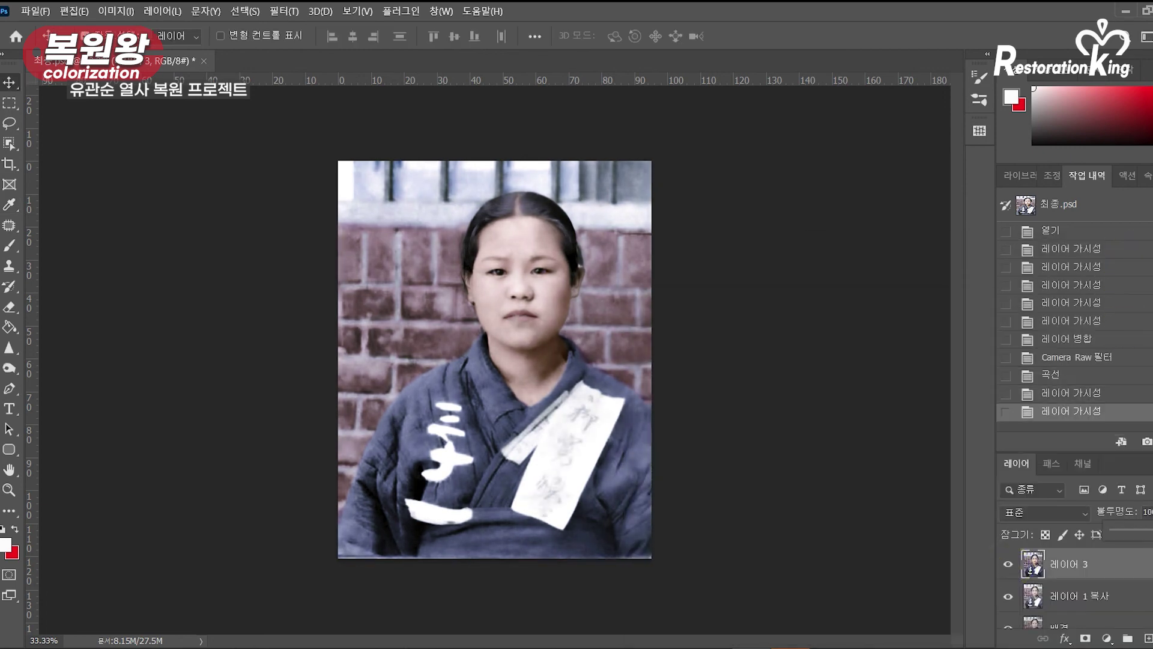
drag(1152, 531, 1148, 531)
Step: Add a Hue/Saturation adjustment layer with slightly raised saturation and merge it with Layer 3
click(1107, 638)
click(1120, 485)
drag(1090, 325, 1112, 327)
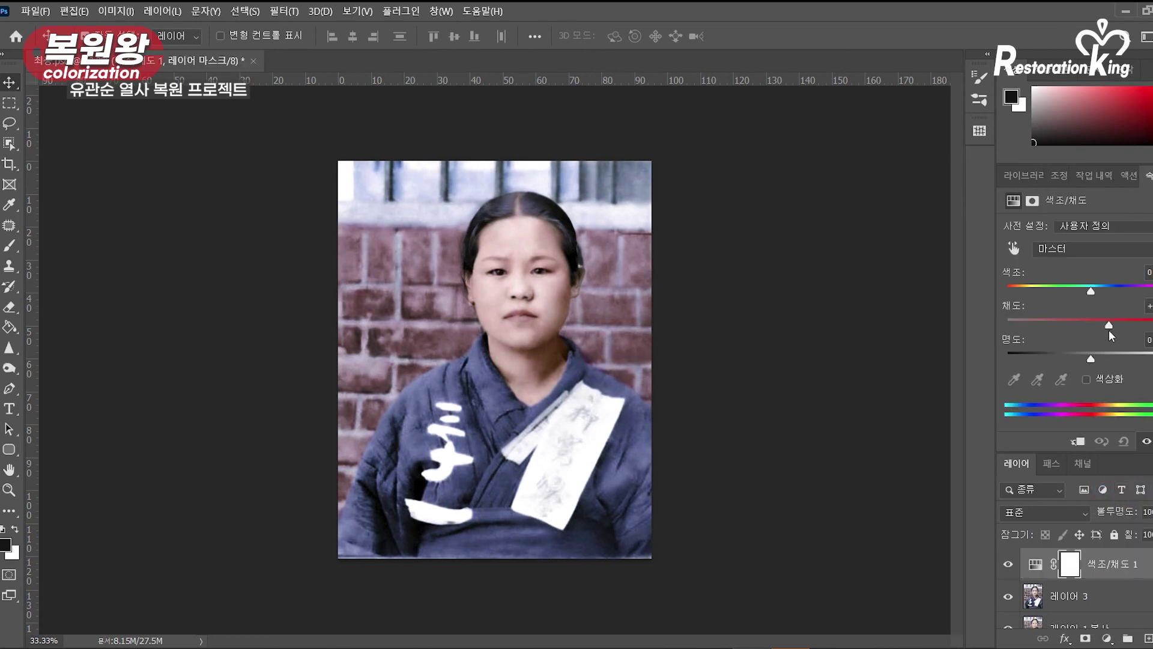
shift+click(1105, 596)
right_click(1105, 596)
click(1019, 454)
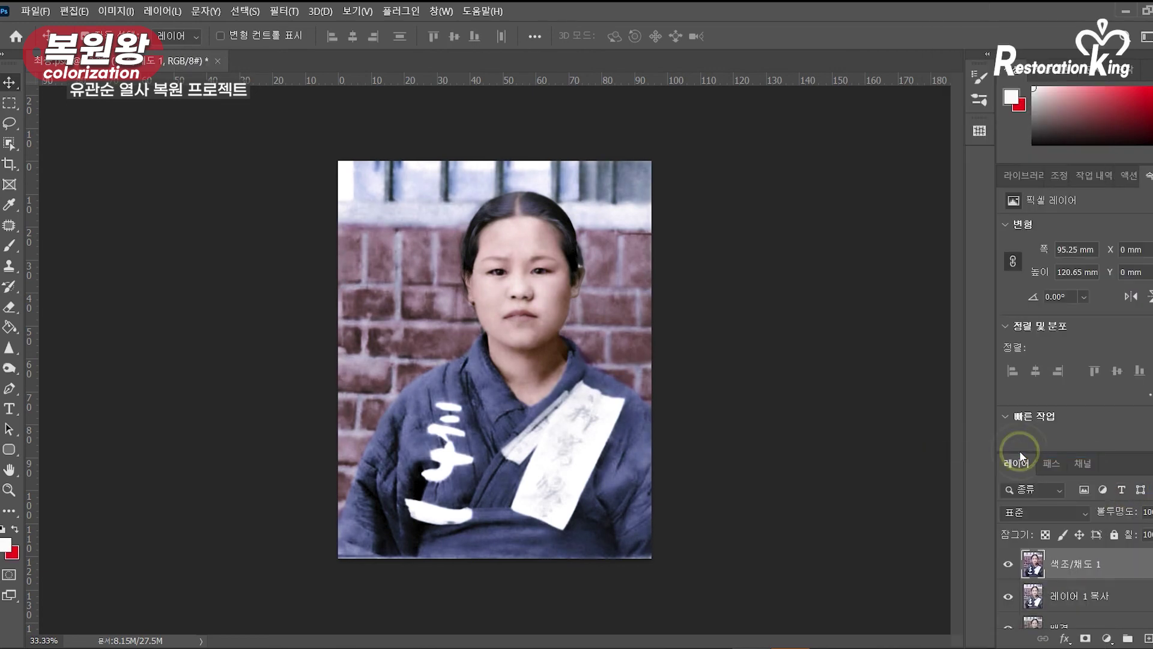
Step: Apply a Camera Raw filter with temperature -2, tint +1 and vibrance -8, and set the layer's opacity to 66%
click(283, 11)
click(324, 122)
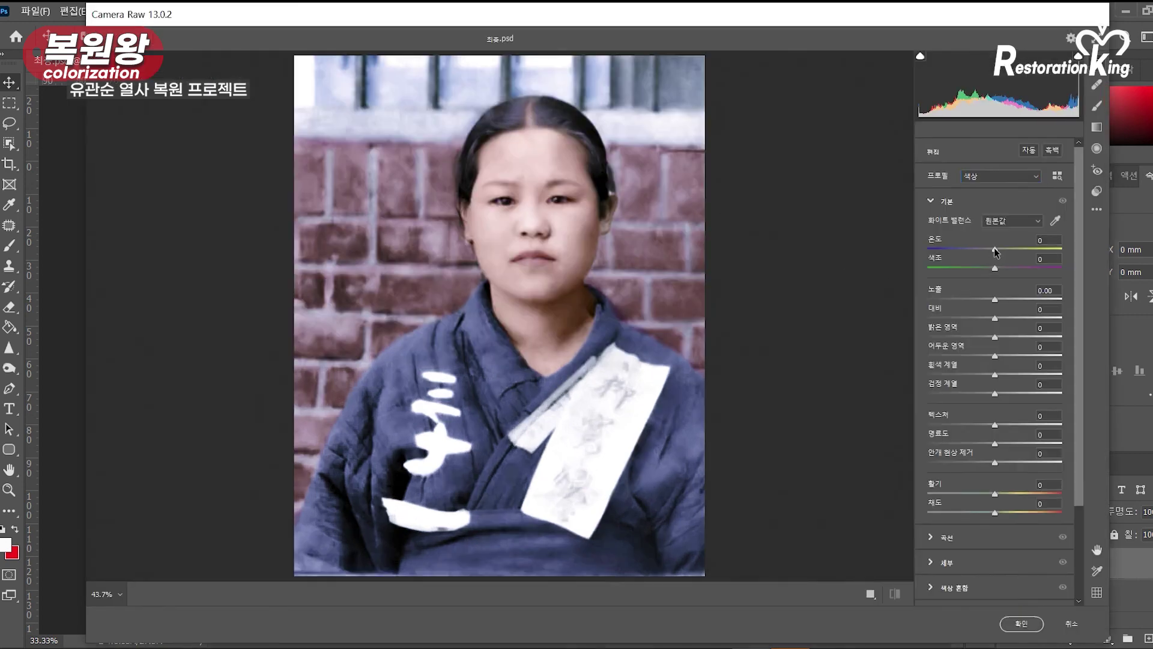
drag(995, 251, 995, 267)
mouse_move(994, 493)
mouse_down()
mouse_move(1006, 492)
mouse_move(978, 490)
mouse_move(992, 491)
mouse_up()
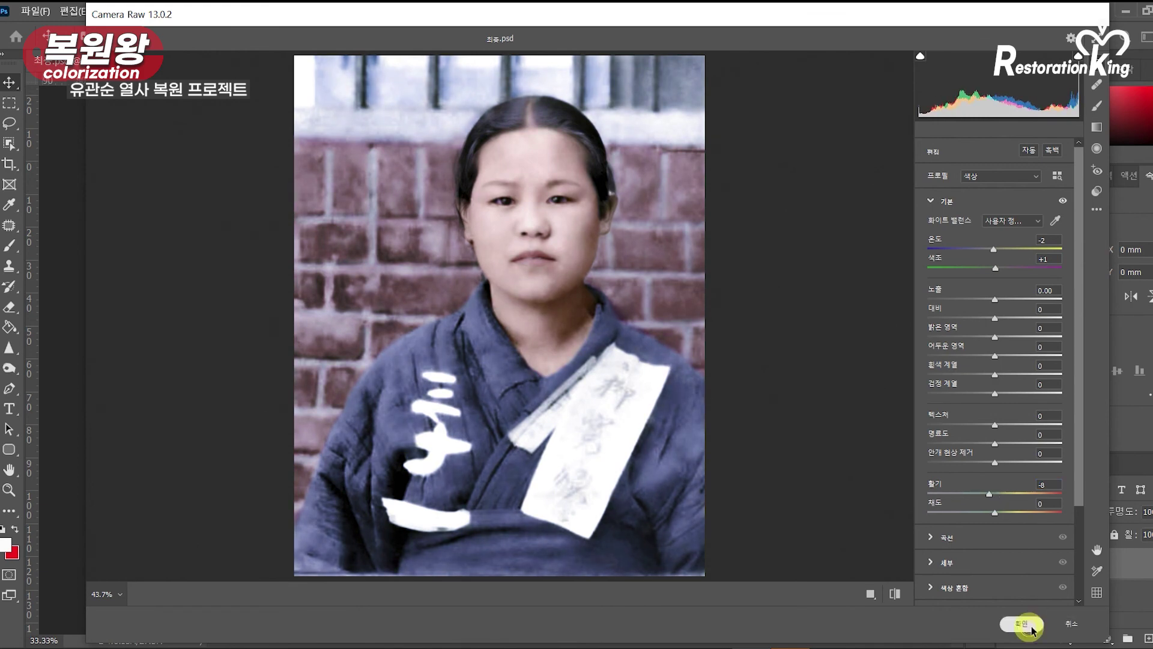
click(1021, 623)
click(1152, 512)
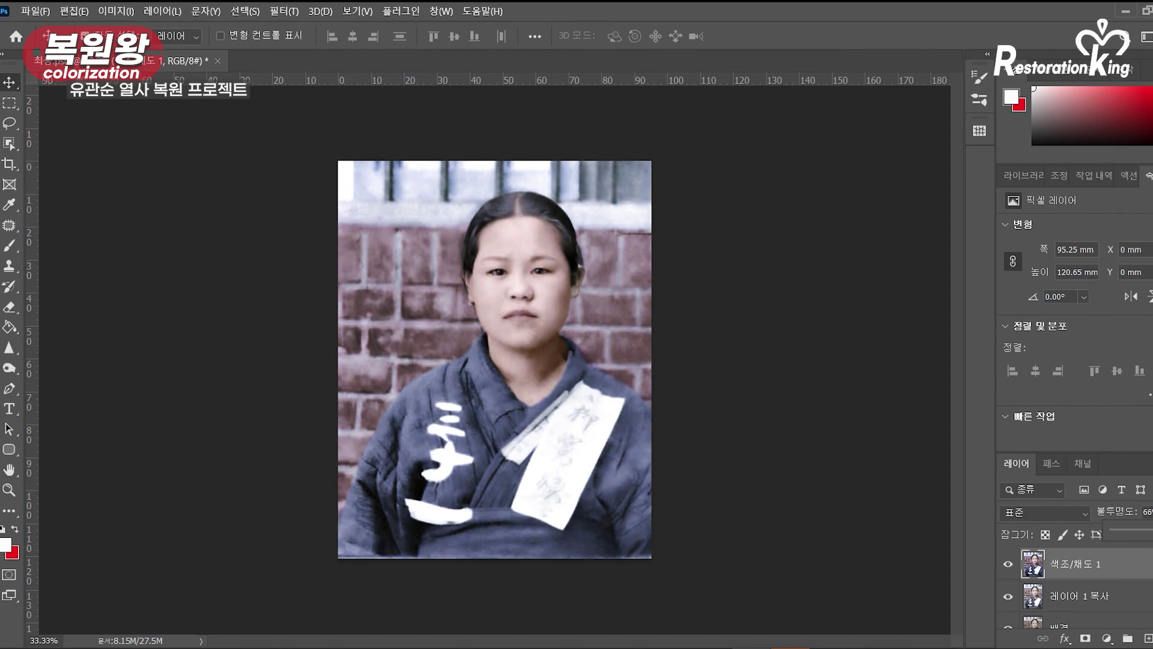
Step: Examine the face, collar and brick wall colours in close-up
click(9, 489)
click(567, 264)
click(498, 338)
drag(497, 340, 525, 290)
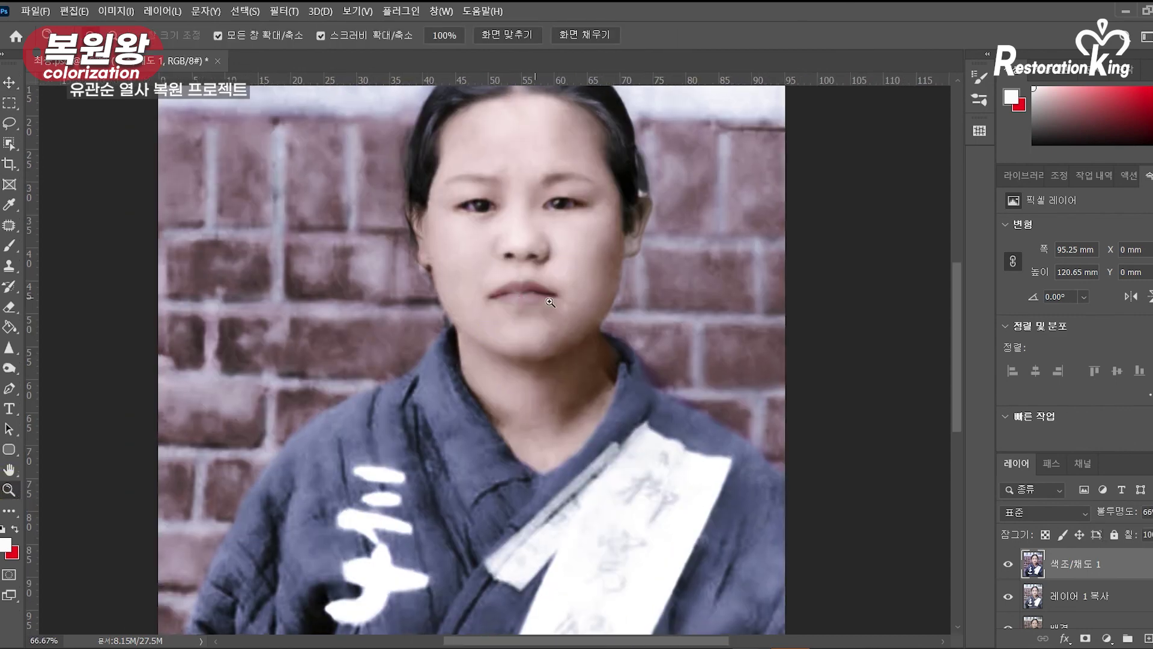
alt+click(533, 302)
alt+click(517, 306)
click(517, 305)
key(ctrl+l)
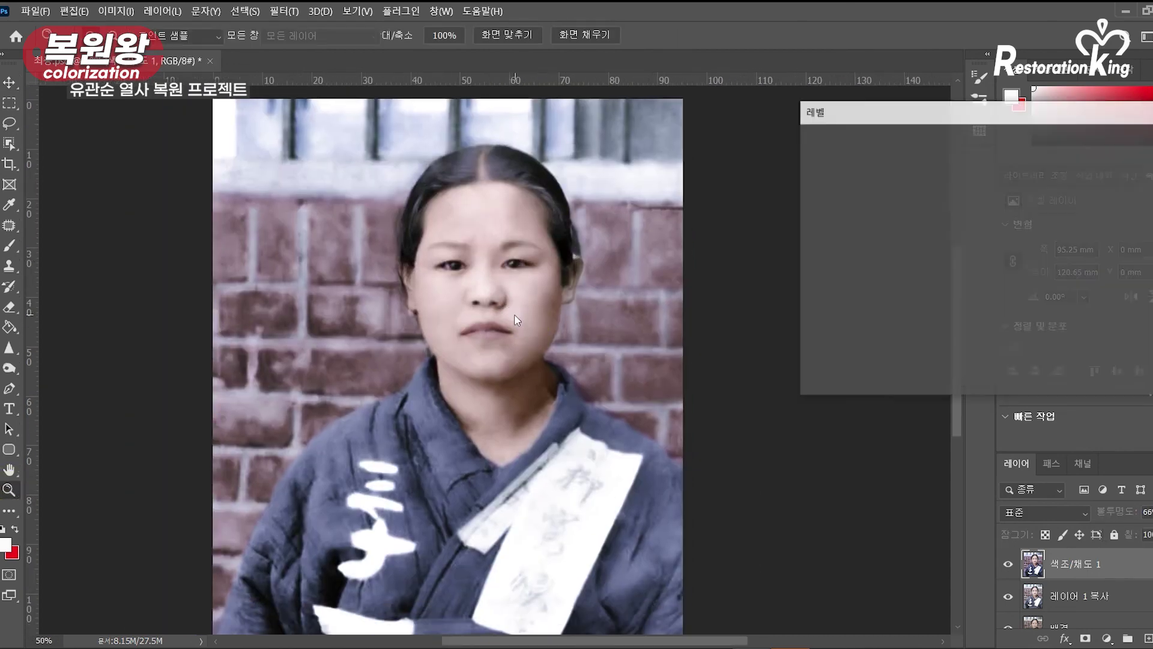
drag(1017, 289, 1020, 293)
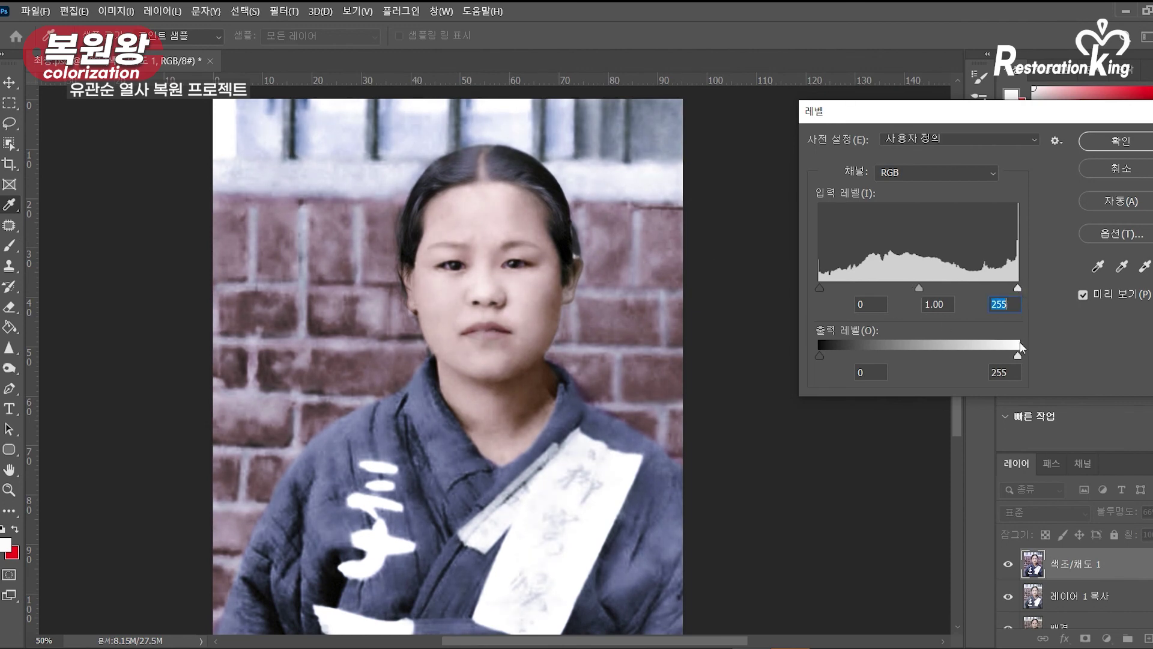
click(1133, 170)
click(118, 11)
click(150, 95)
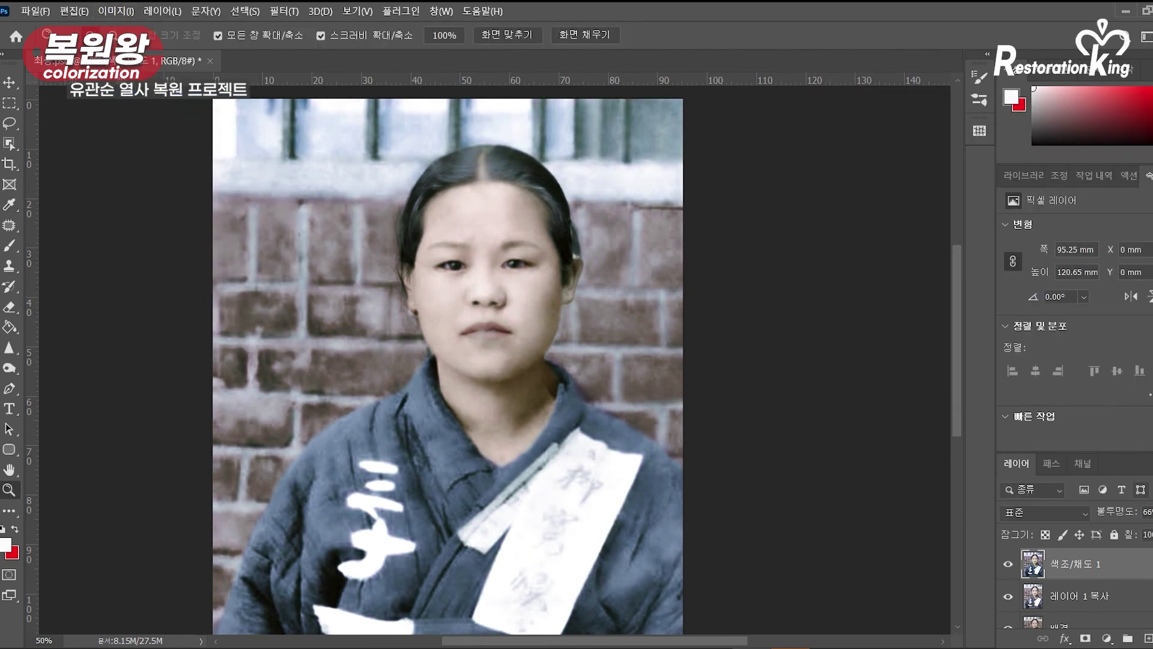
click(1094, 174)
click(1081, 402)
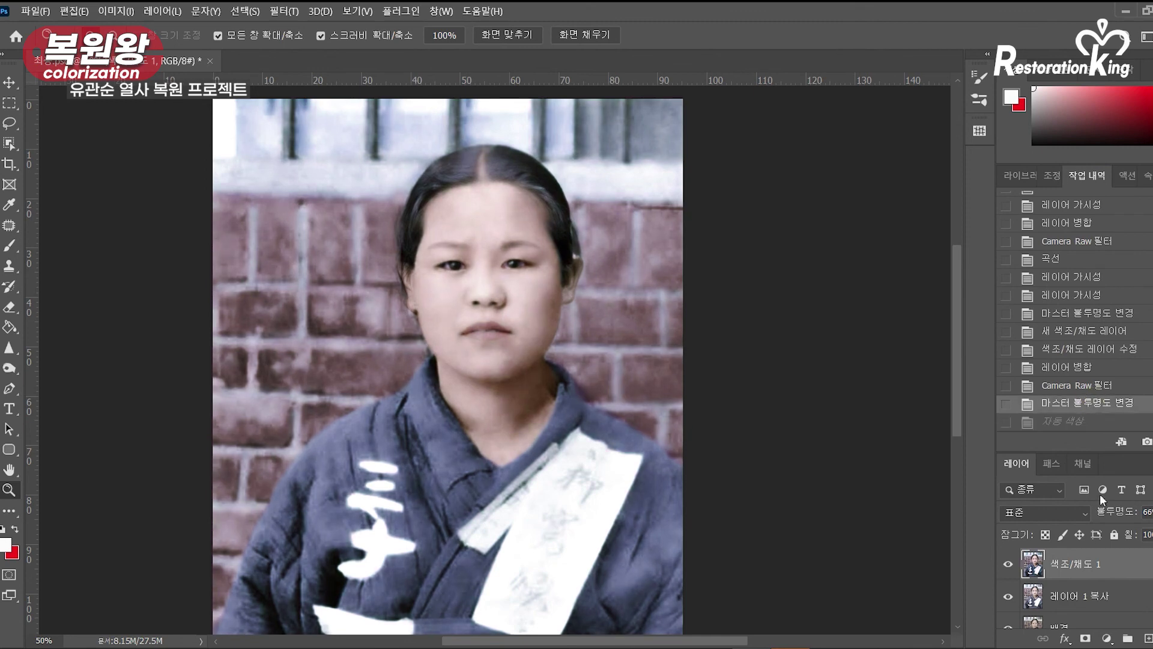
Step: Duplicate the merged colour layer, apply Auto Color to the copy, and set the copy's opacity to 29%
key(ctrl+j)
click(116, 11)
click(147, 90)
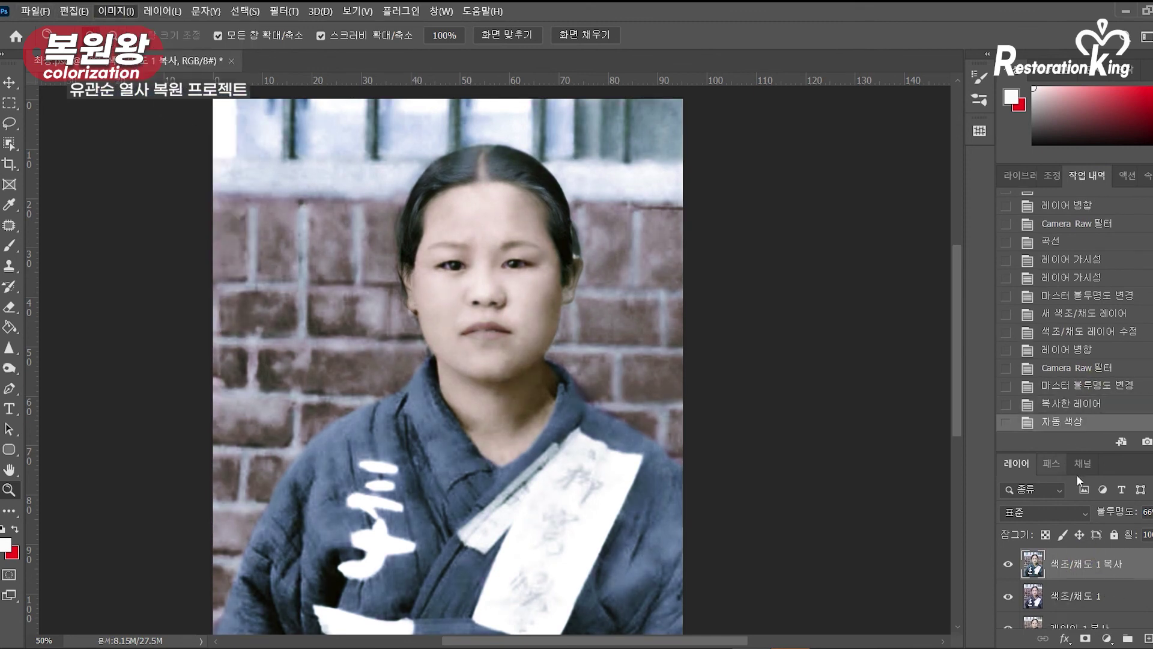
drag(1152, 531, 1147, 531)
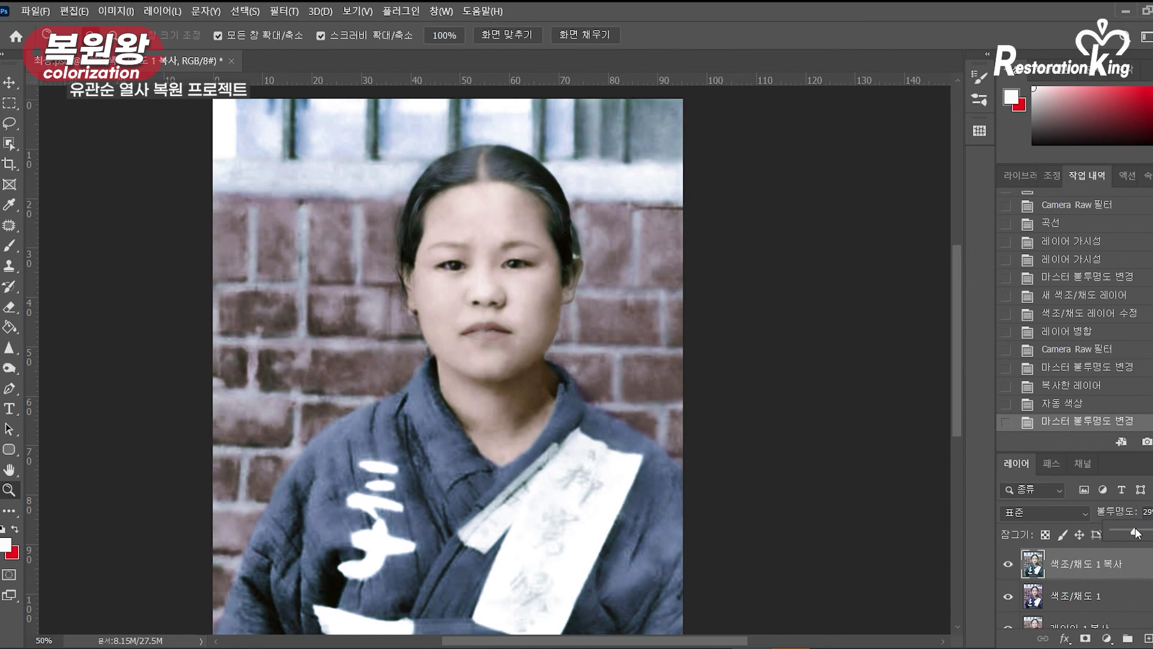
Step: Compare the portrait with and without the Auto Color copy, and lower the copy's opacity further
click(1006, 566)
click(1006, 566)
click(1152, 512)
drag(1138, 531, 1129, 531)
click(1011, 563)
click(1011, 564)
click(1012, 564)
alt+click(543, 345)
click(543, 344)
Step: Open the image 최종컬러.jpg and duplicate its background layer
drag(473, 319, 682, 306)
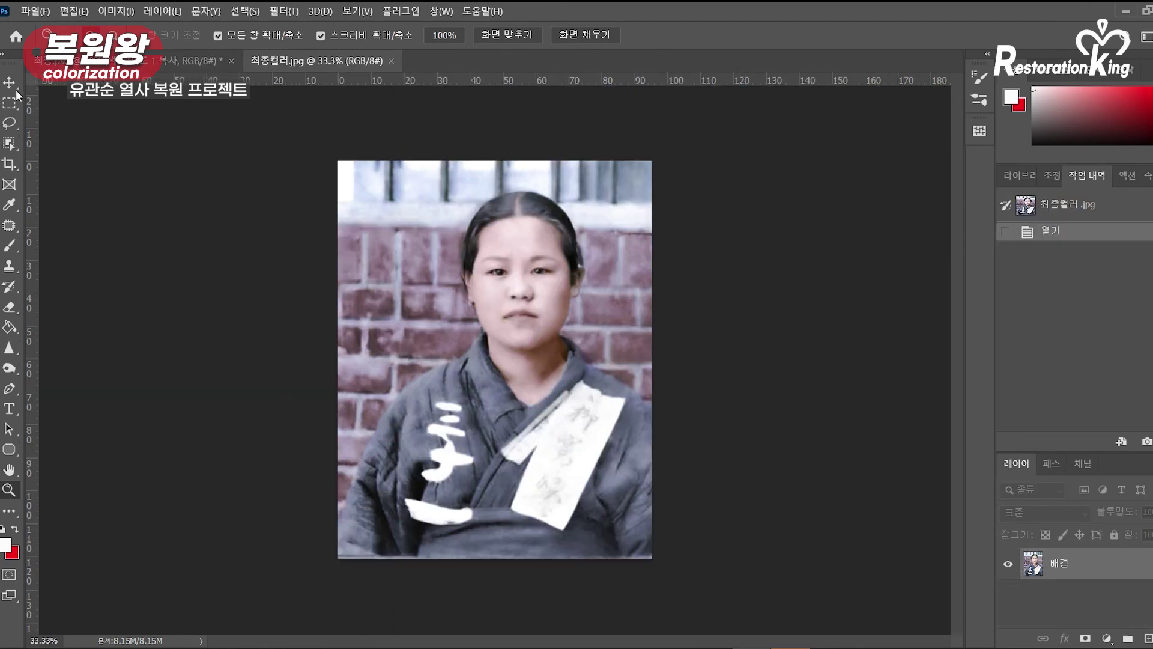
key(v)
key(ctrl+j)
Step: Copy the image from 최종컬러.jpg into 최종.psd as a layer aligned over the portrait, with 88% opacity
key(ctrl+plus)
drag(412, 196, 422, 202)
drag(523, 252, 620, 356)
key(z)
alt+click(617, 351)
key(v)
mouse_move(489, 253)
mouse_down()
mouse_move(494, 268)
mouse_move(492, 255)
mouse_up()
key(8)
key(8)
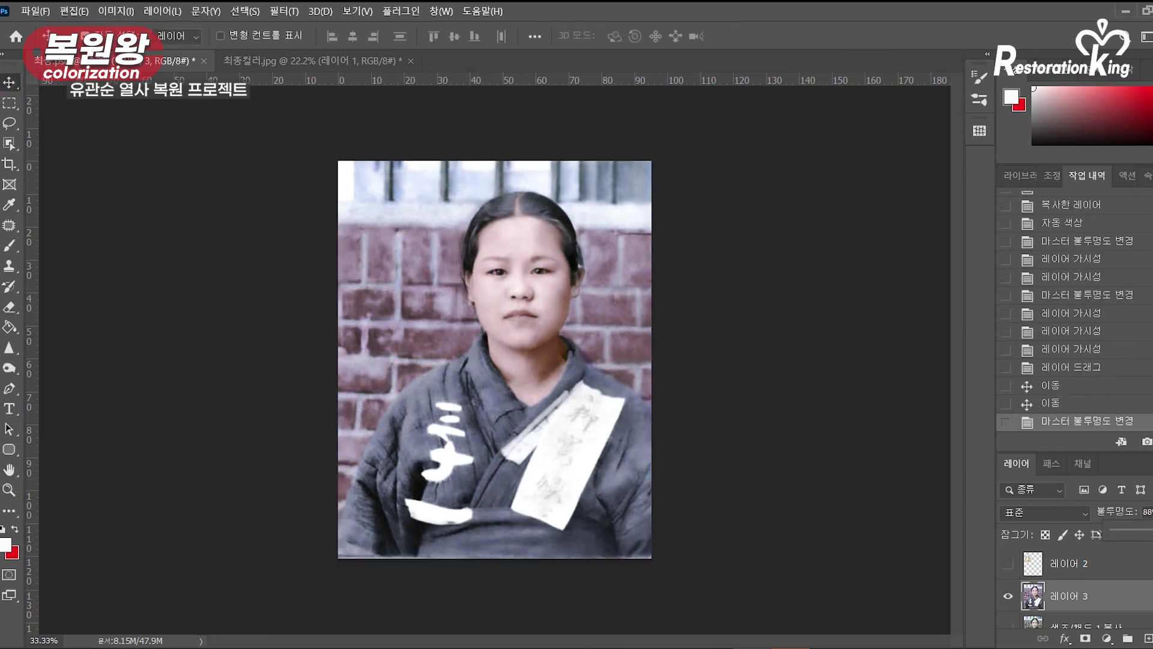
Step: Compare the portrait with and without the imported layer, and set that layer's opacity to 72%
click(1008, 595)
click(1008, 595)
click(1008, 596)
click(1008, 596)
key(7)
key(1)
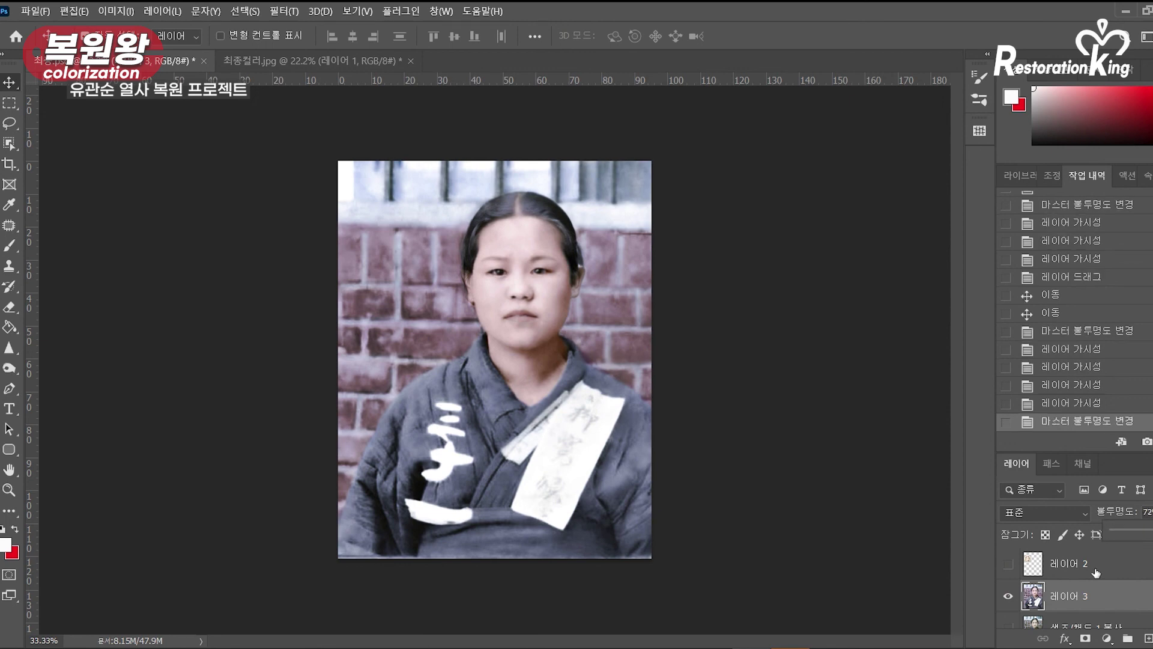
click(1009, 595)
click(1008, 596)
Step: Set the imported Layer 3's opacity to 64% and check the portrait with Layer 3 and Layer 2 shown and hidden
click(1152, 512)
drag(1152, 530, 1147, 530)
click(1008, 596)
click(1008, 596)
click(1008, 563)
click(1009, 563)
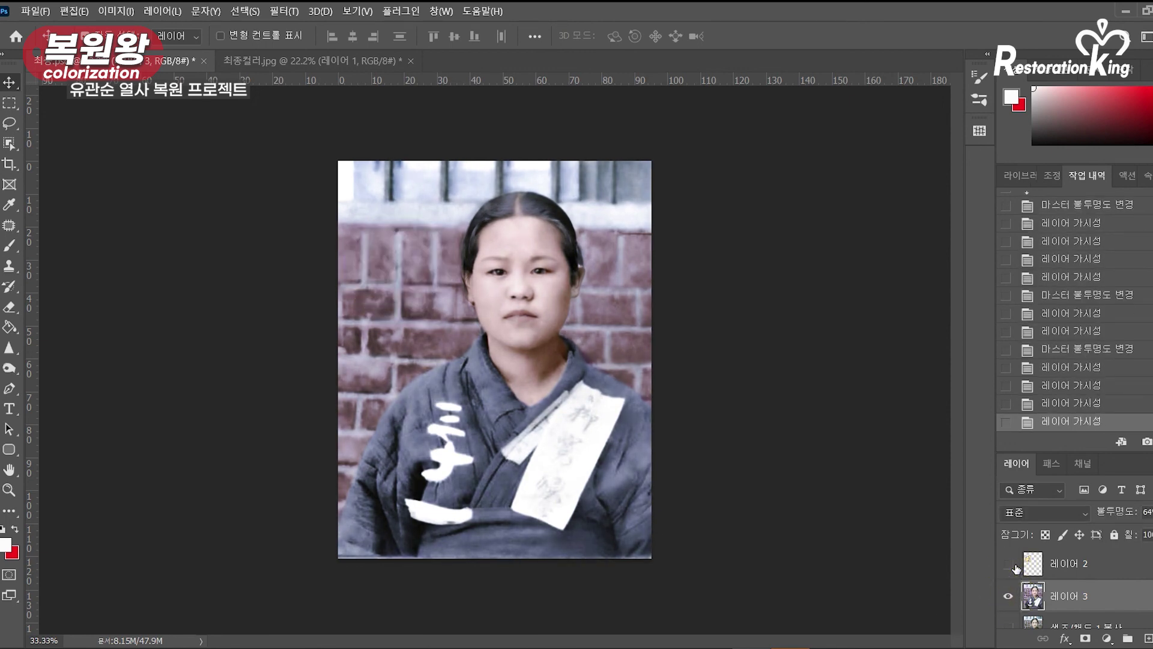
Step: Inspect the blended skin, jacket and wall tones around the face in close-up
click(9, 490)
drag(402, 405, 568, 365)
drag(647, 329, 525, 438)
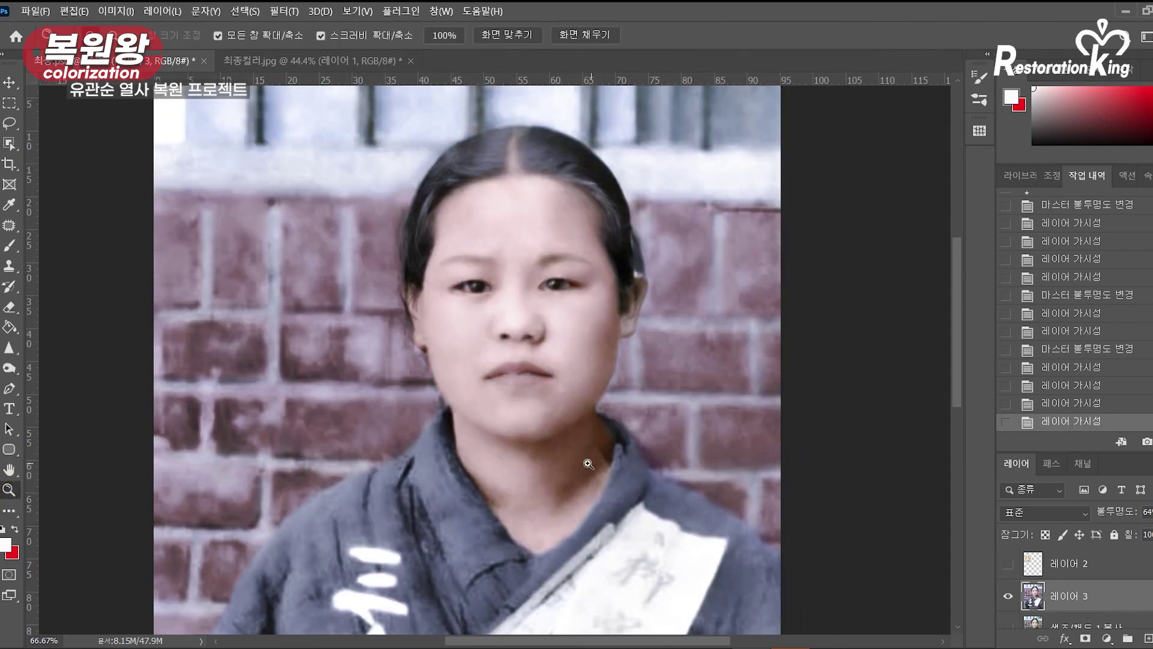
alt+click(543, 429)
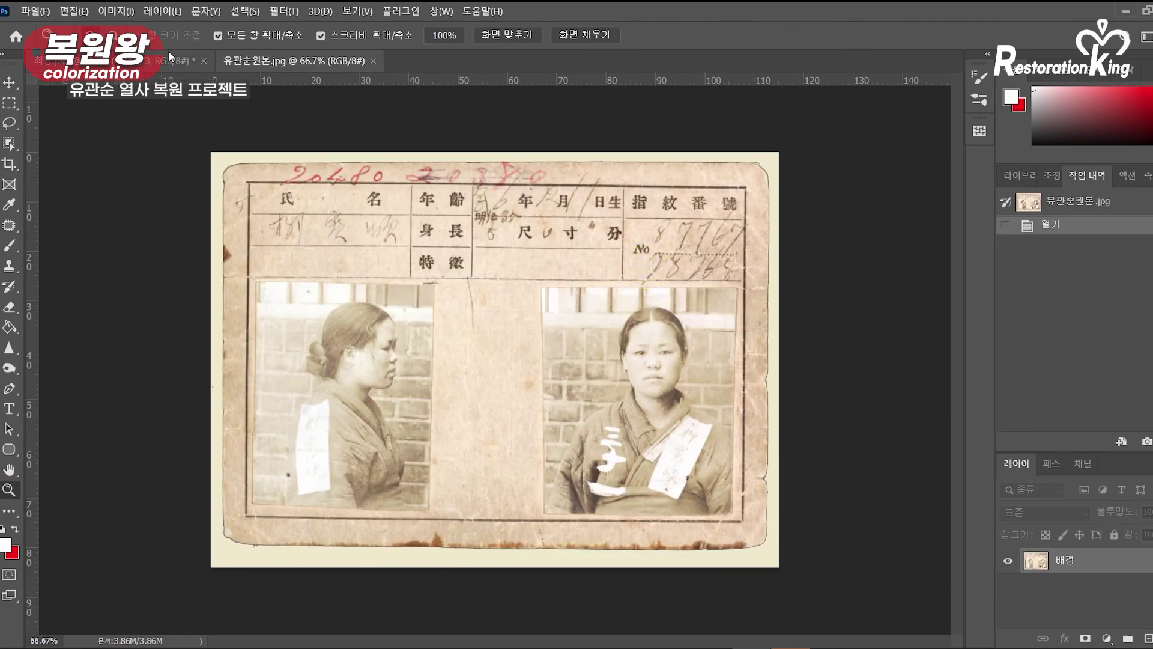
Step: Compare the whole record card in 유관순원본.jpg with the colourised portrait in 최종.psd
click(167, 62)
mouse_move(166, 65)
mouse_down()
mouse_move(161, 83)
mouse_move(196, 118)
mouse_move(166, 61)
mouse_up()
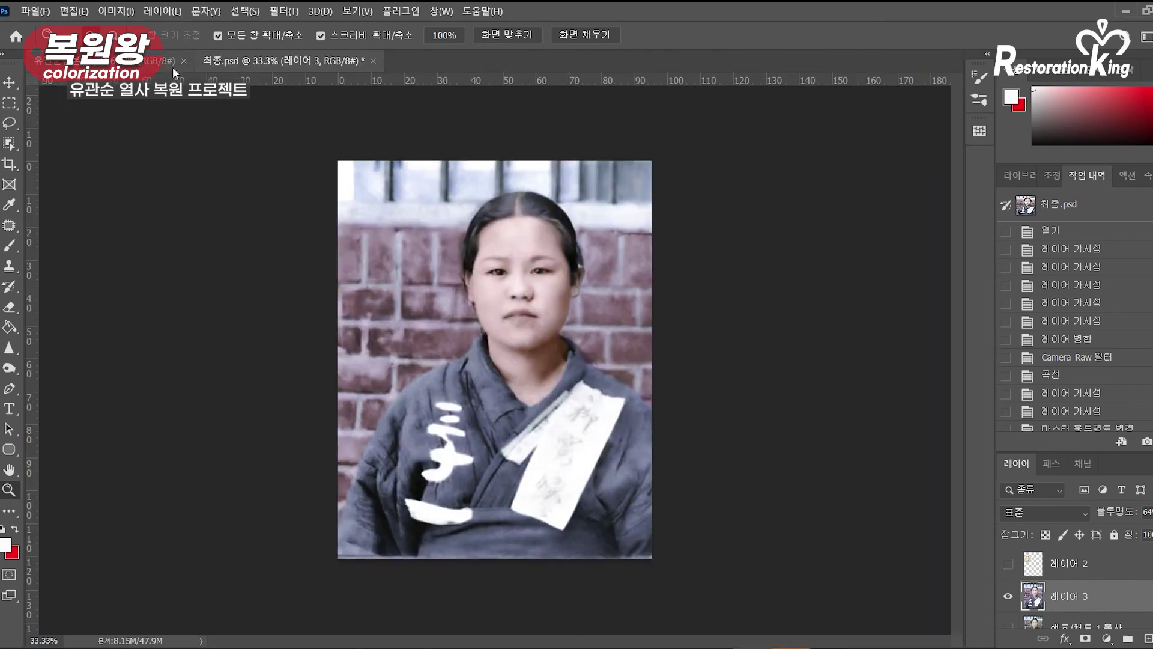
click(474, 263)
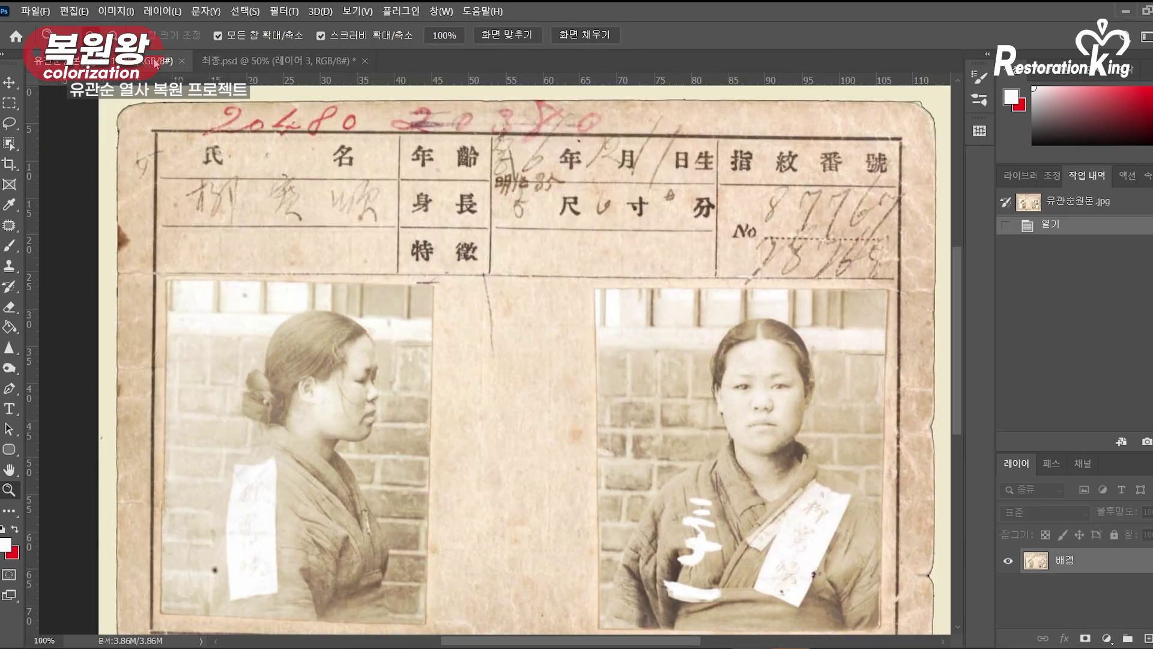
key(ctrl+minus)
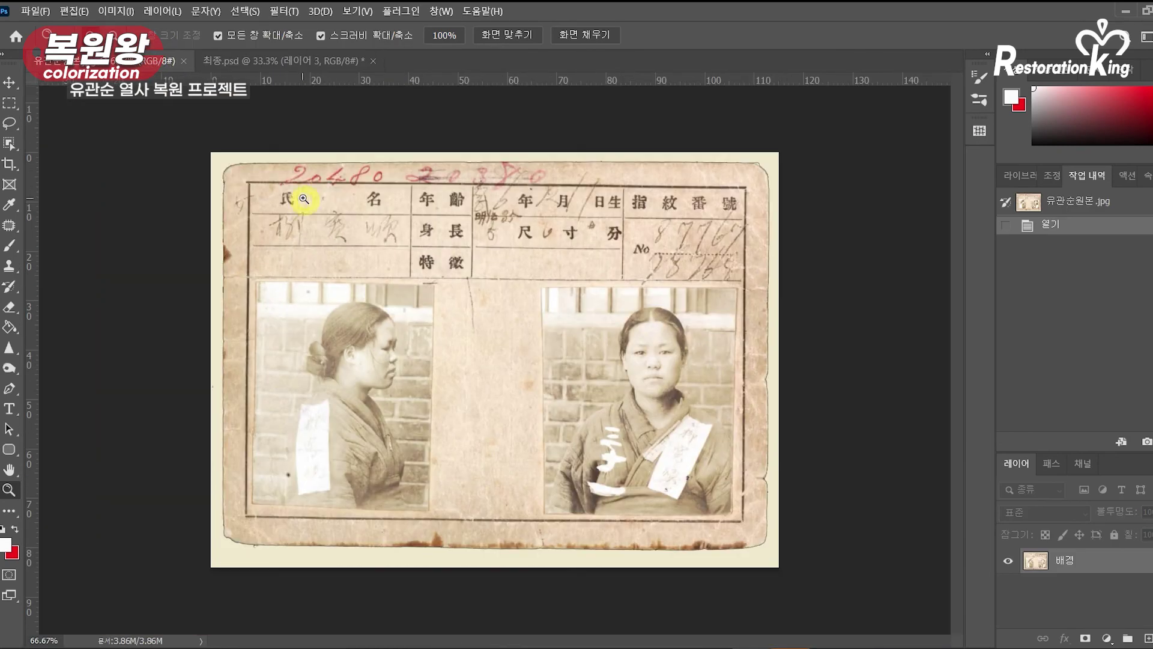
Step: Undock 최종.psd and 유관순원본.jpg into separate floating document windows
click(250, 60)
drag(250, 63, 910, 143)
drag(146, 65, 54, 100)
drag(920, 140, 601, 121)
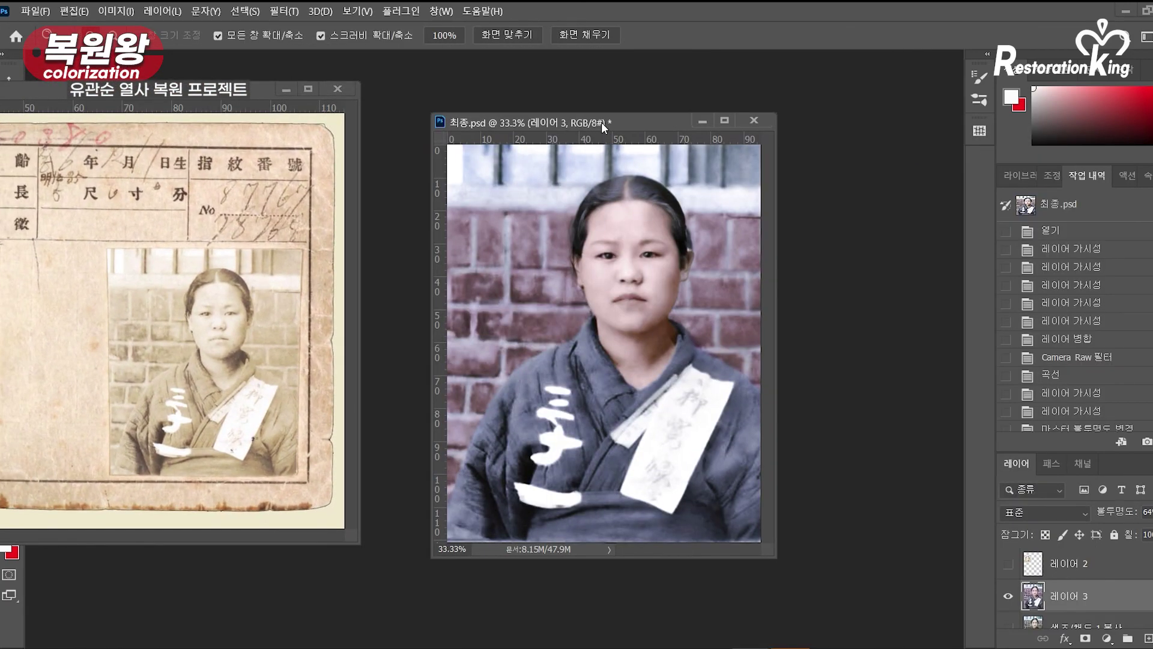
Step: Magnify both documents, to 100% for the original and 50% for 최종.psd, and frame the card's front-facing photo
drag(149, 93, 453, 183)
click(270, 439)
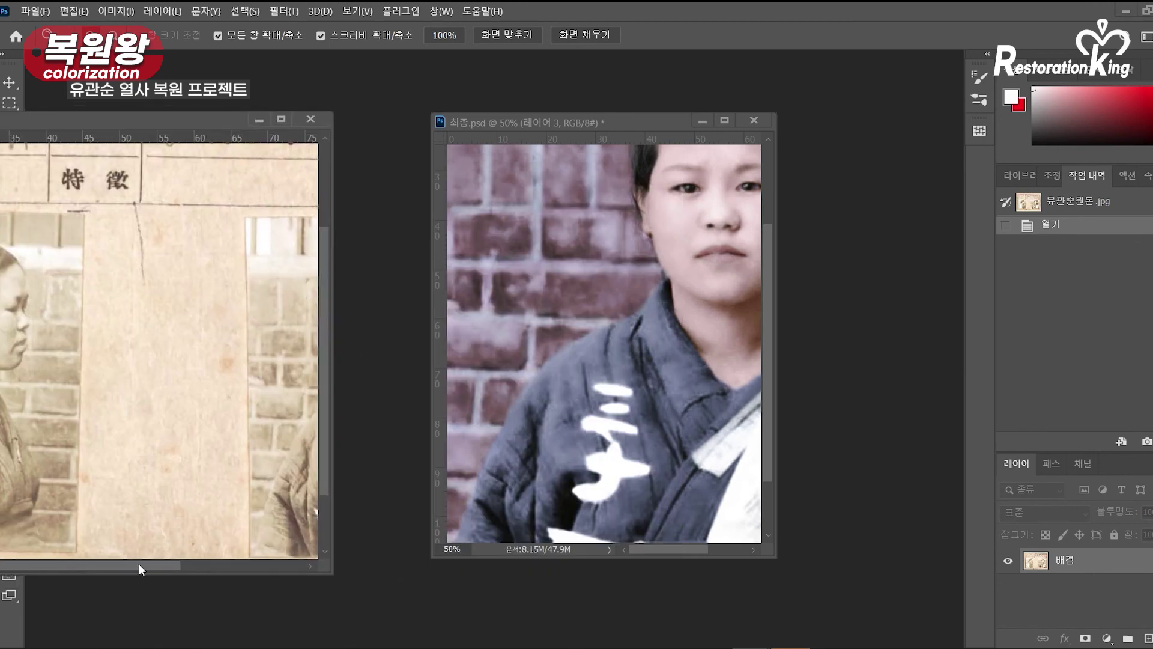
drag(141, 570, 243, 567)
scroll(323, 372, down, 1)
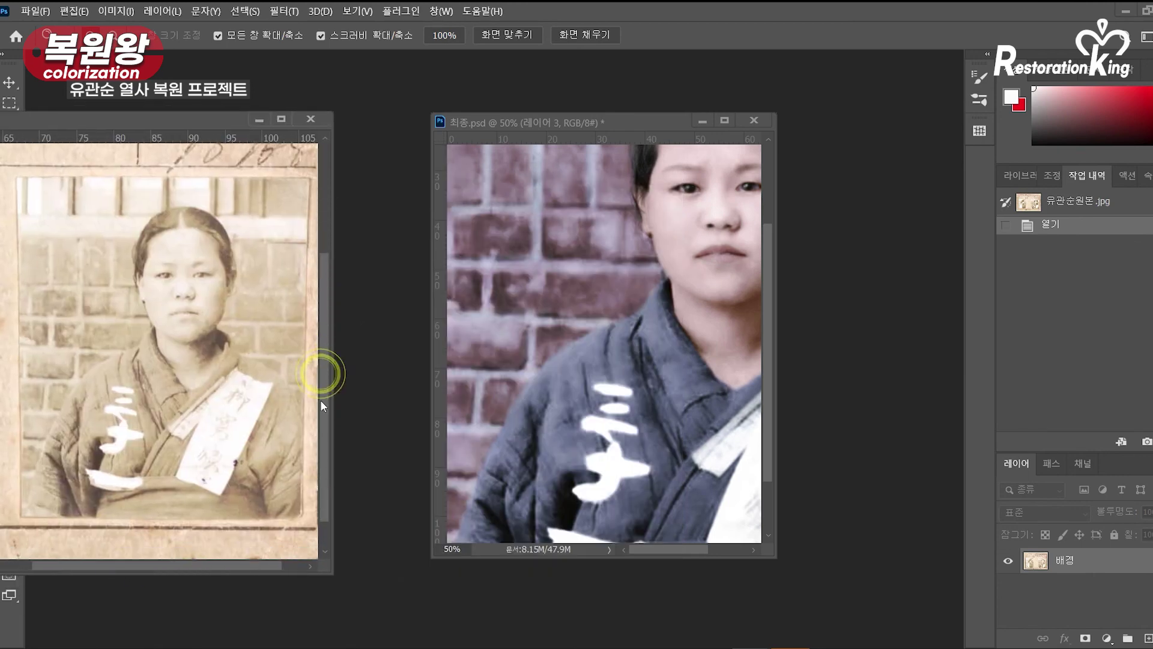
Step: Widen and heighten the floating 최종.psd window to fit the full width and more of the height of the colourised portrait
drag(776, 174, 1002, 173)
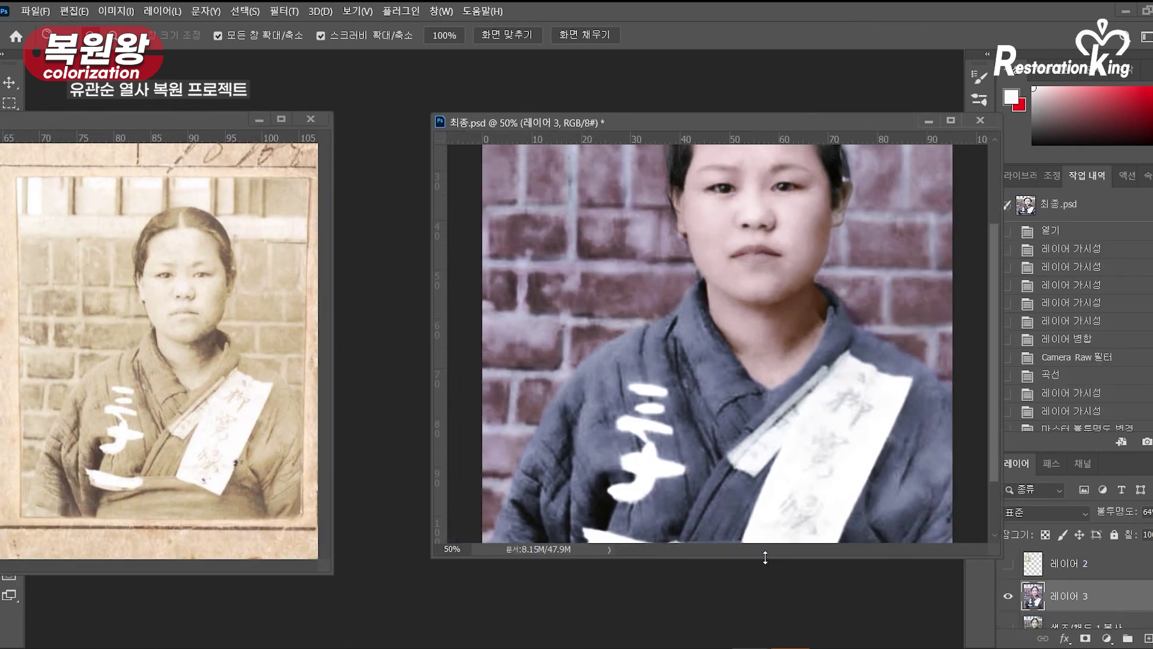
drag(765, 557, 765, 646)
drag(747, 113, 733, 24)
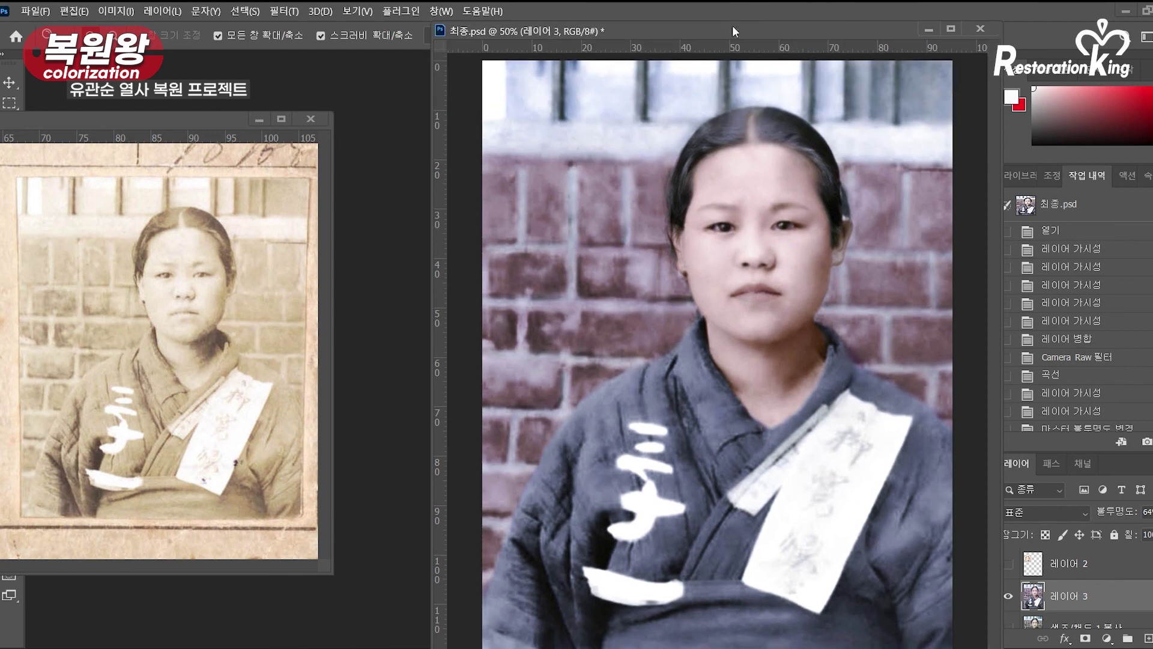
Step: Arrange the two floating windows side by side, with the original front-facing photo next to the colourised portrait and no overlap
drag(580, 33, 556, 33)
drag(170, 120, 280, 122)
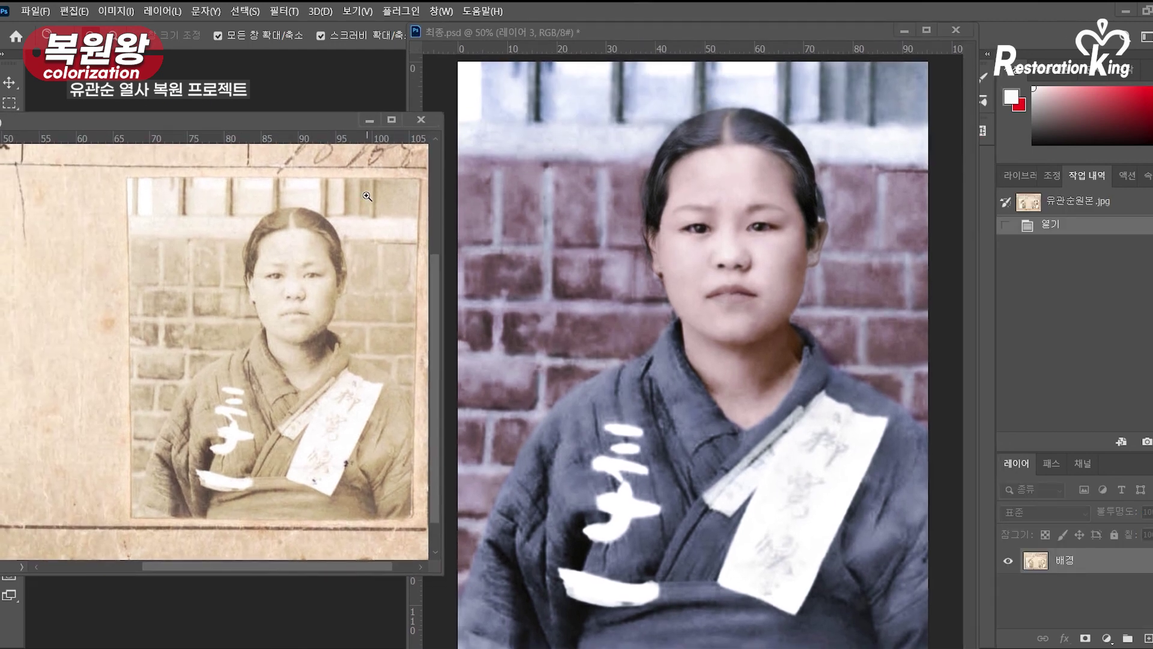
drag(615, 22, 819, 34)
drag(287, 118, 352, 74)
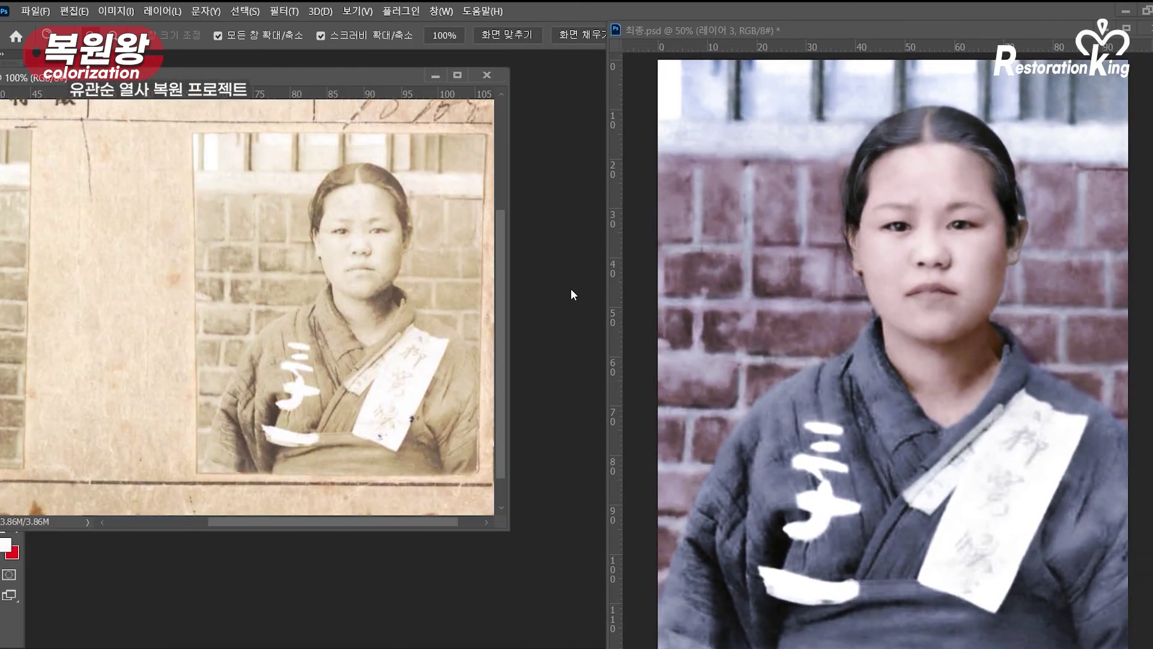